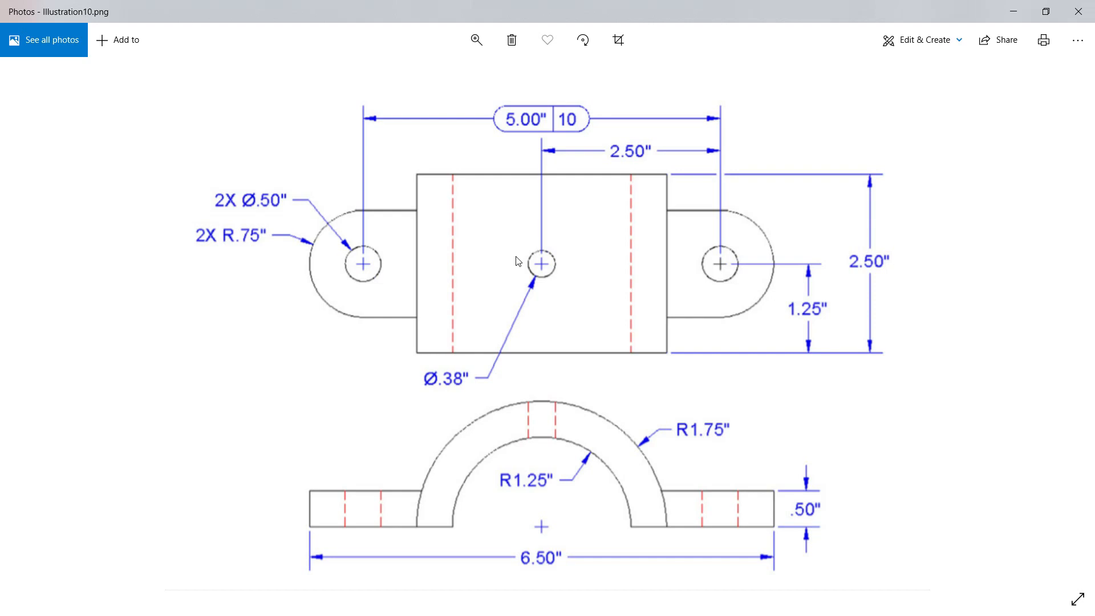
Switch from the reference image to AutoCAD and start a new drawing.
{"action": "key", "text": "alt+Tab"}
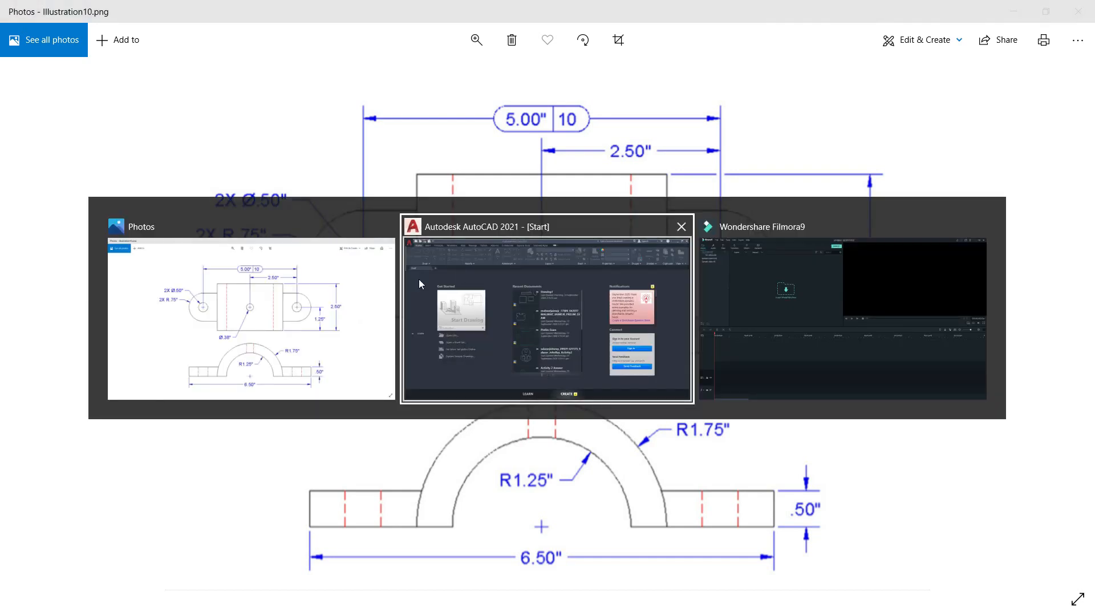
{"action": "left_click", "coordinate": [349, 302]}
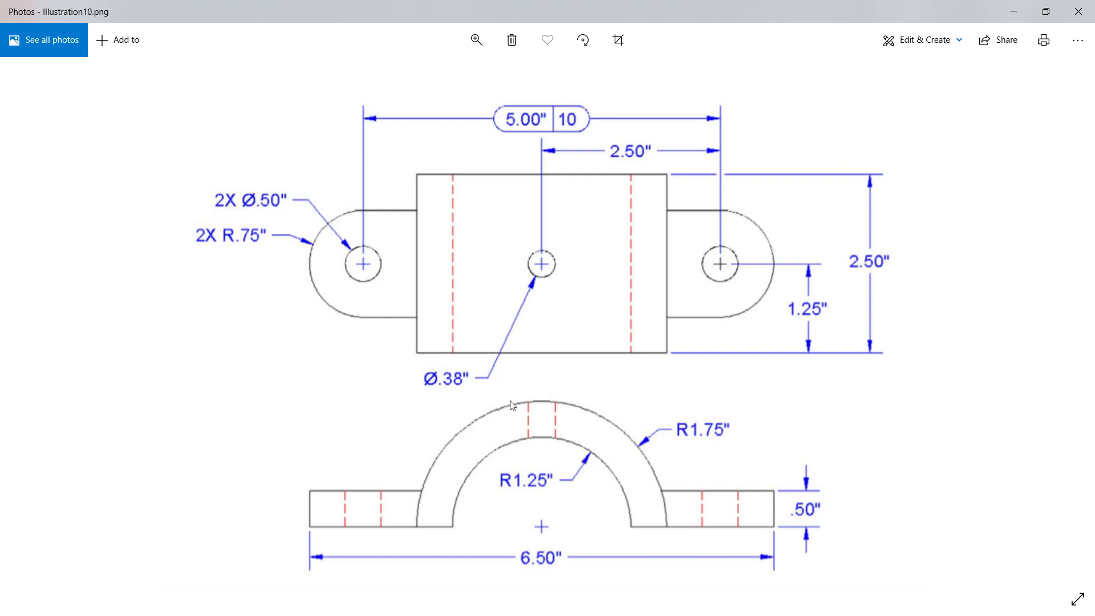
{"action": "key", "text": "alt+Tab"}
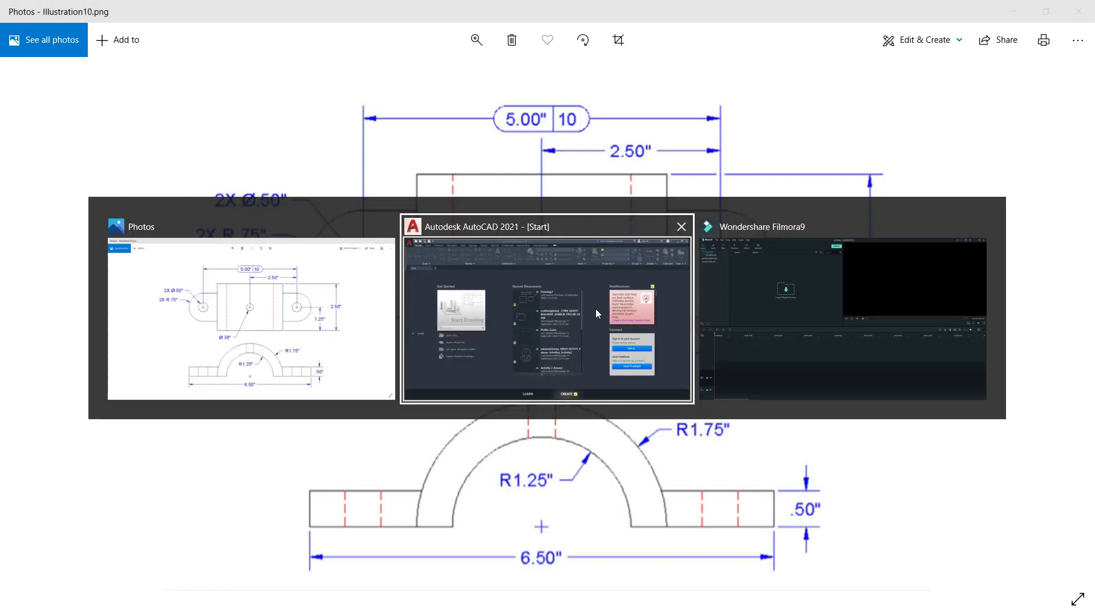
{"action": "left_click", "coordinate": [517, 317]}
{"action": "left_click", "coordinate": [242, 283]}
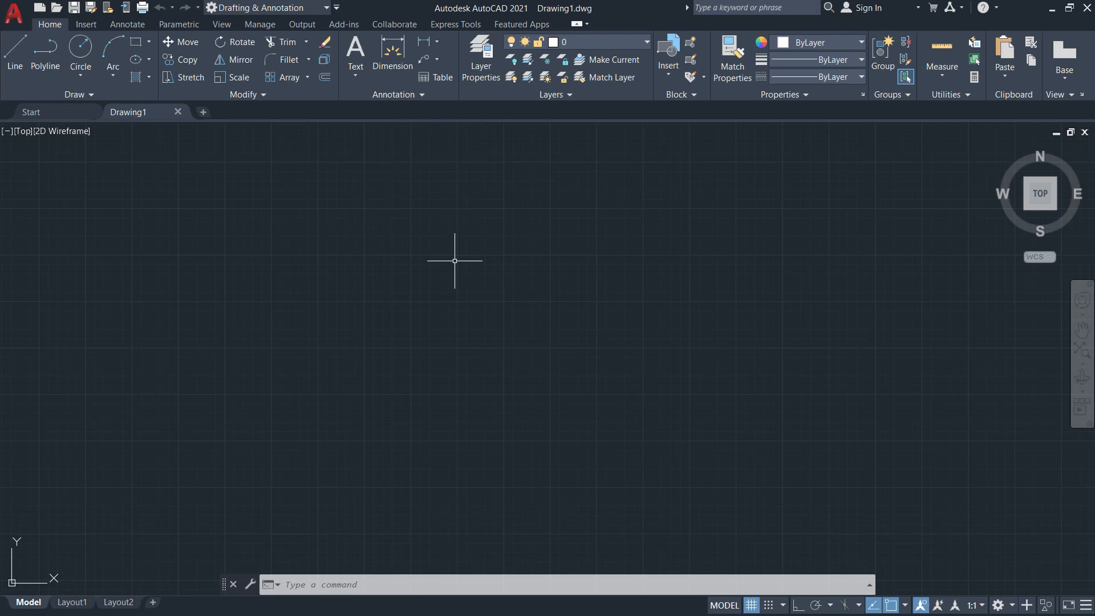
Open the layer manager and create a new layer named Mechanical Part.
{"action": "type", "text": "la"}
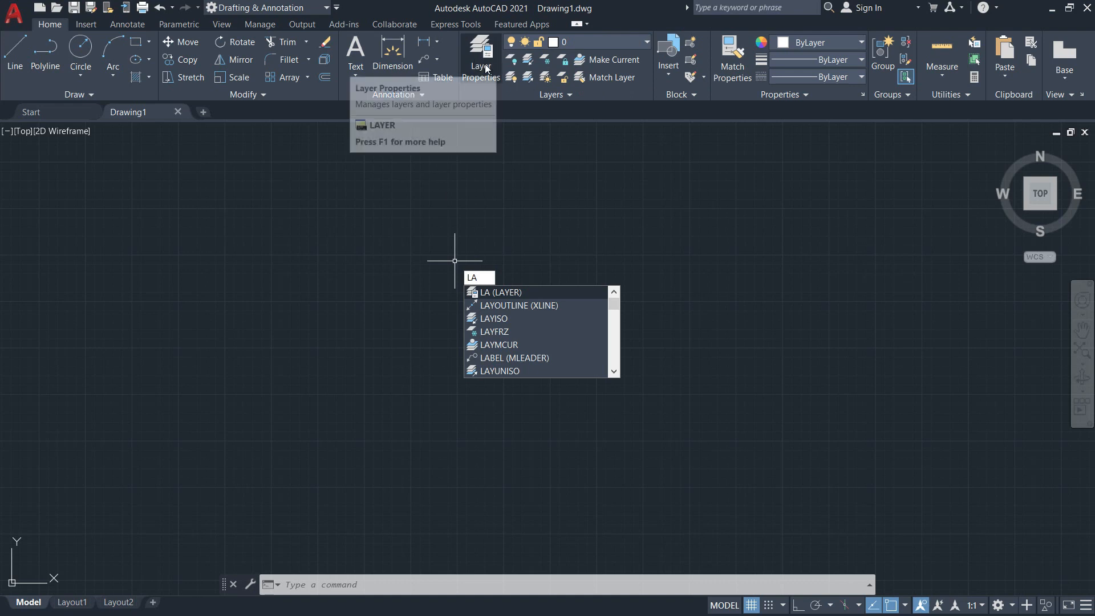
{"action": "left_click", "coordinate": [507, 293]}
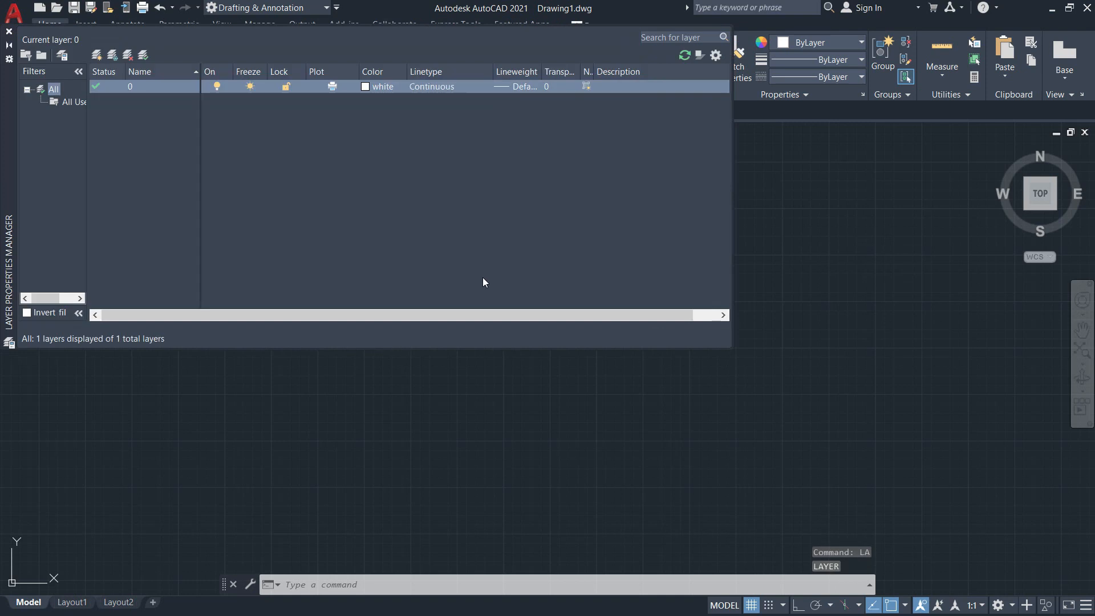
{"action": "left_click", "coordinate": [97, 56]}
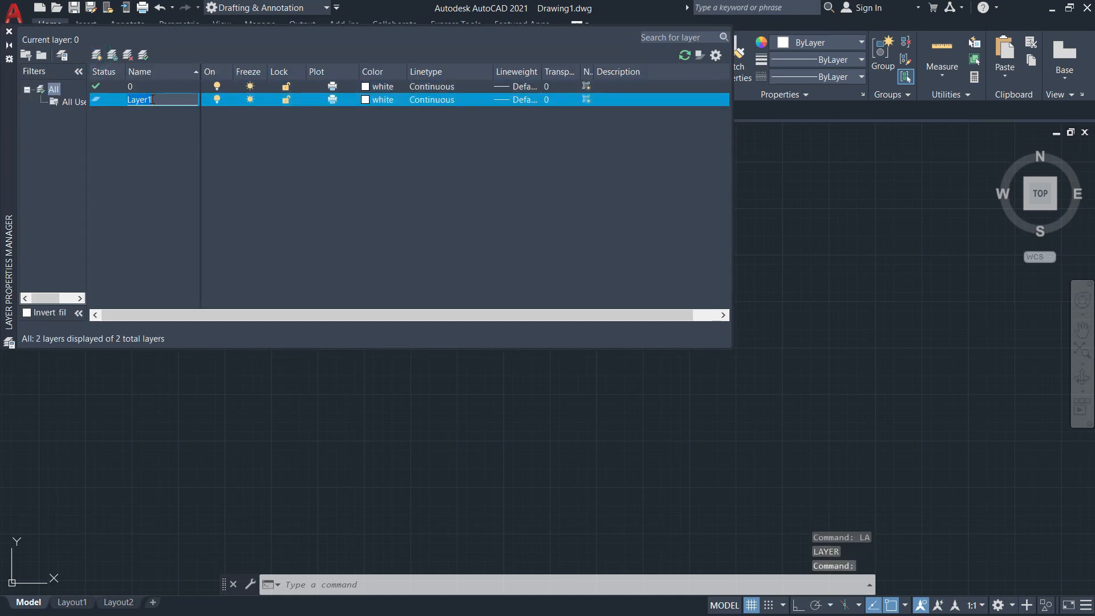
{"action": "type", "text": "Mechanical Part"}
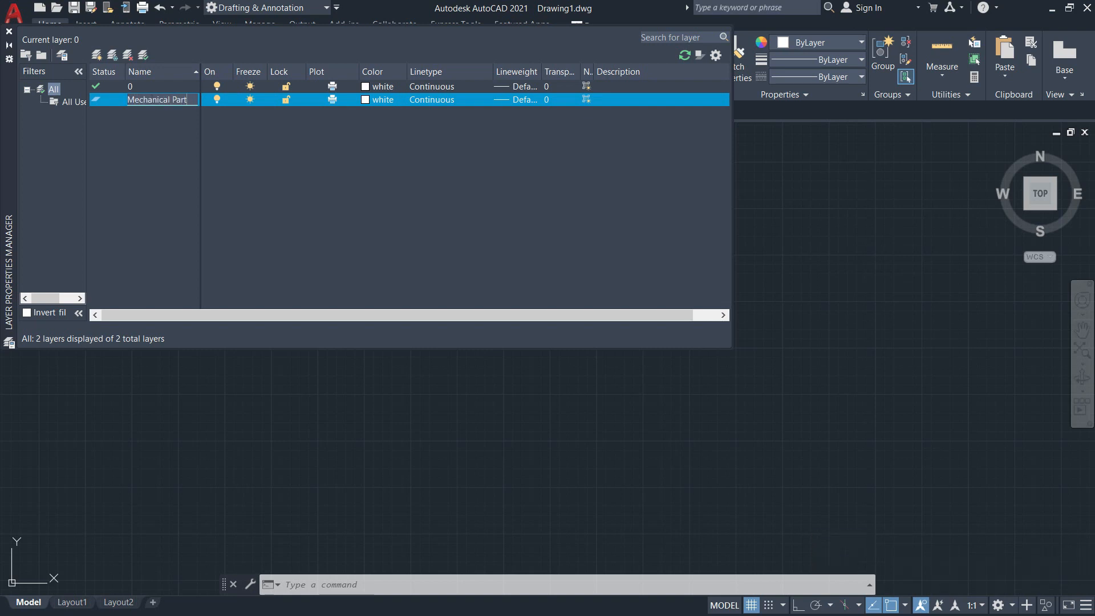
{"action": "key", "text": "Return"}
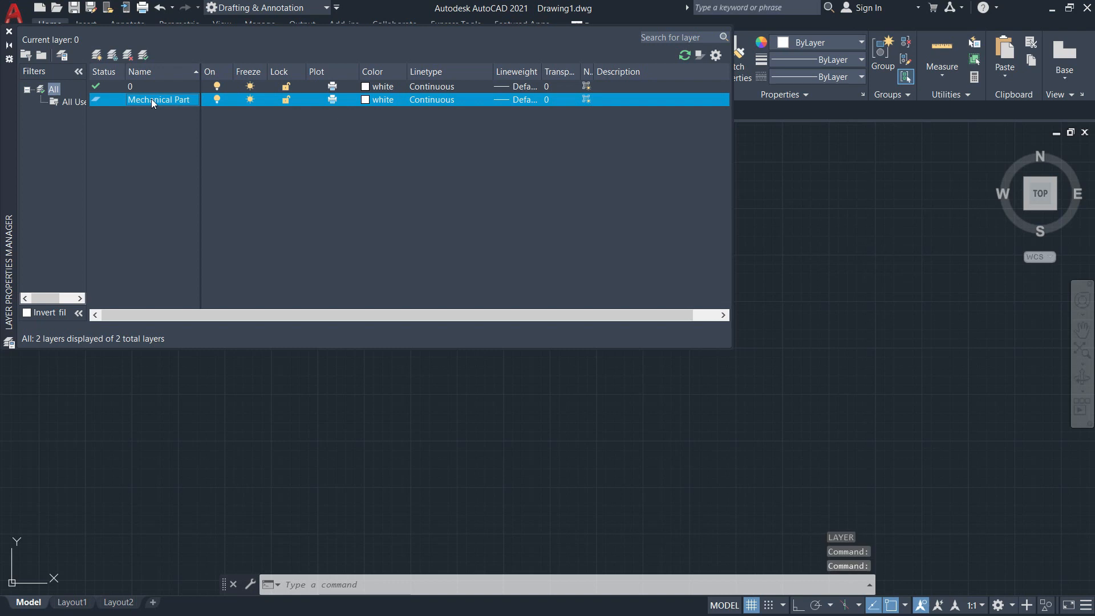
Create a second new layer named Hidden.
{"action": "left_click", "coordinate": [98, 55]}
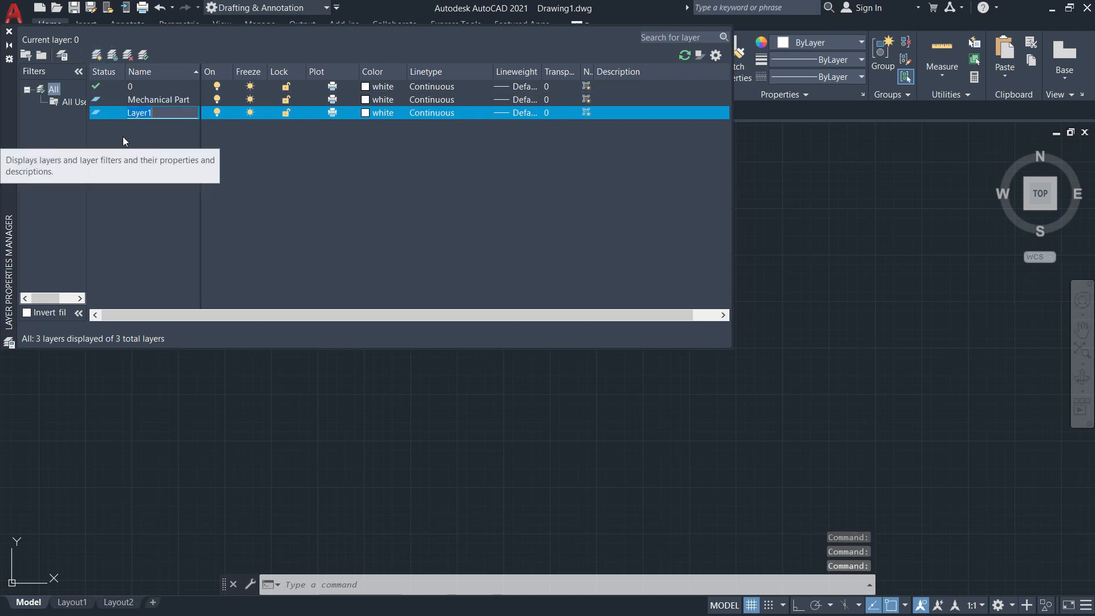
{"action": "type", "text": "Hidden"}
{"action": "key", "text": "Return"}
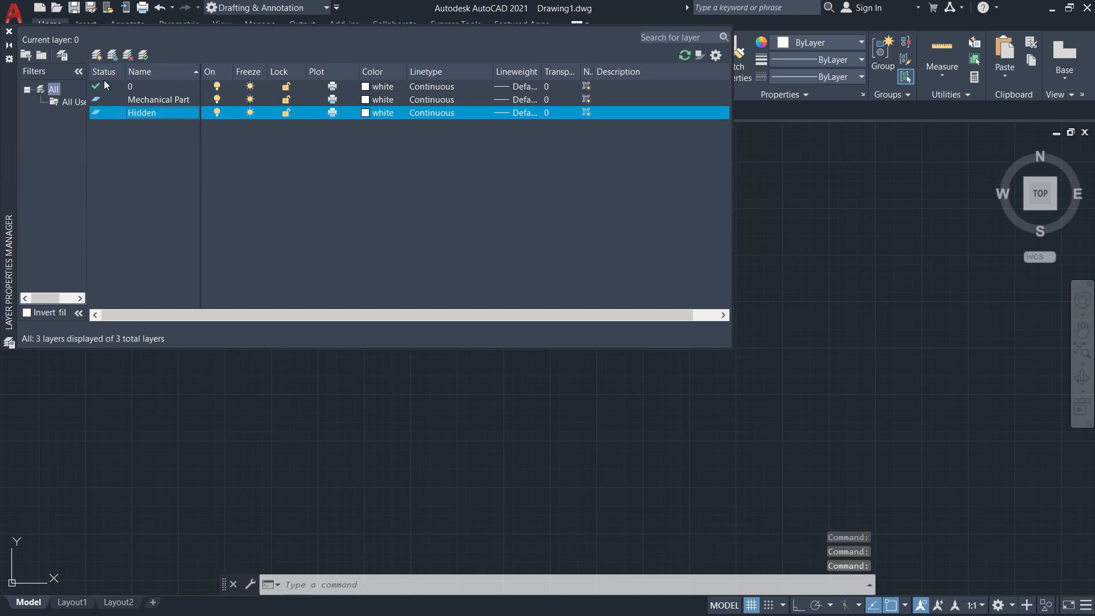
Add another new layer and name it Centerline.
{"action": "left_click", "coordinate": [97, 55]}
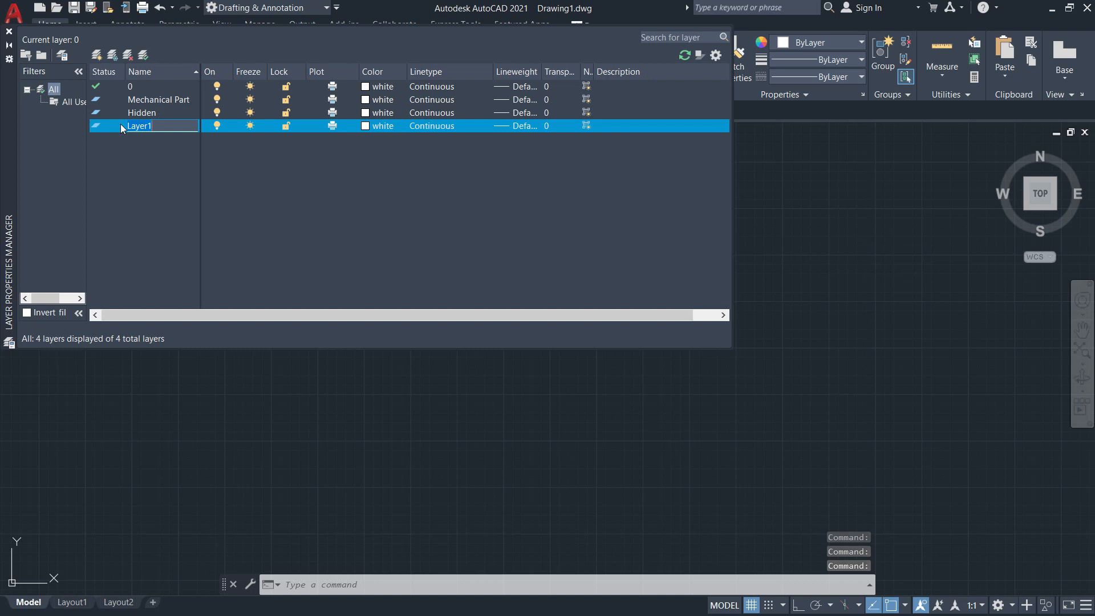
{"action": "type", "text": "Cente"}
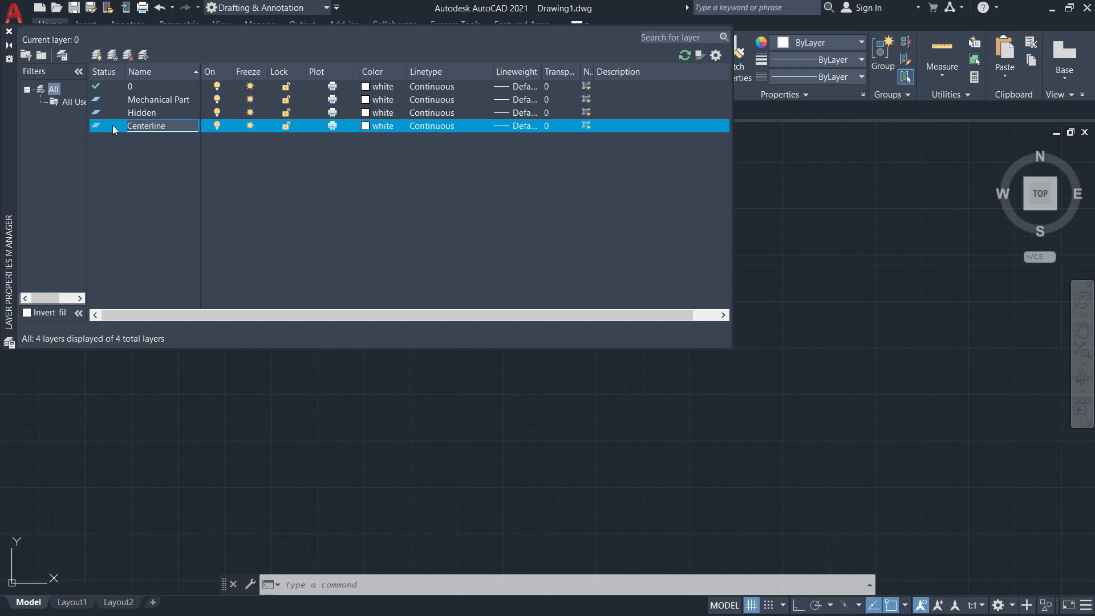
{"action": "type", "text": "rline"}
{"action": "key", "text": "Return"}
Add a fourth new layer and name it Dimenions.
{"action": "left_click", "coordinate": [97, 55]}
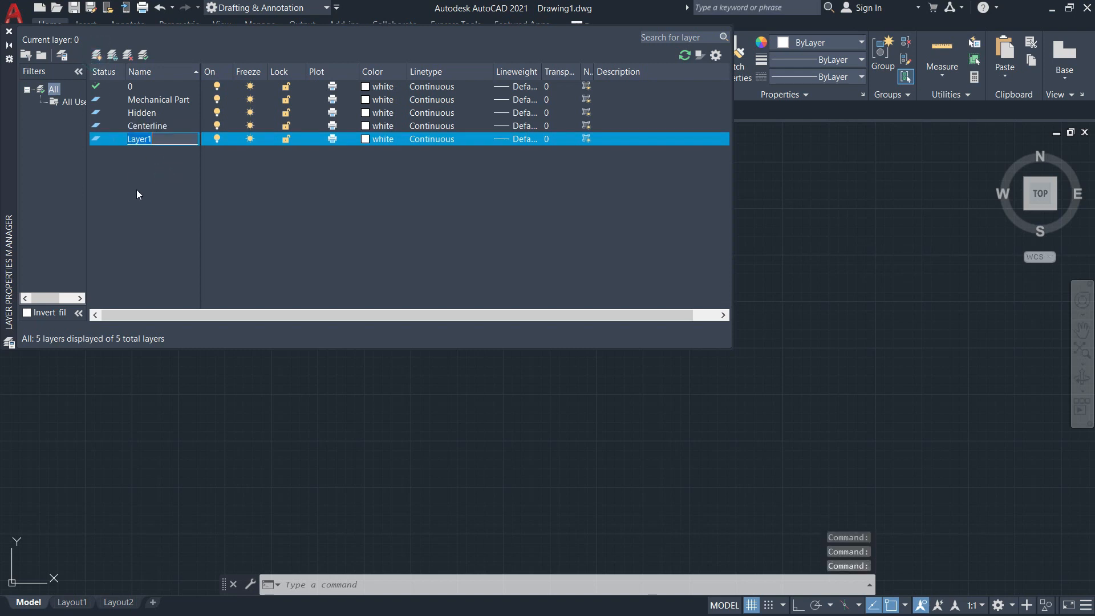
{"action": "type", "text": "Dime"}
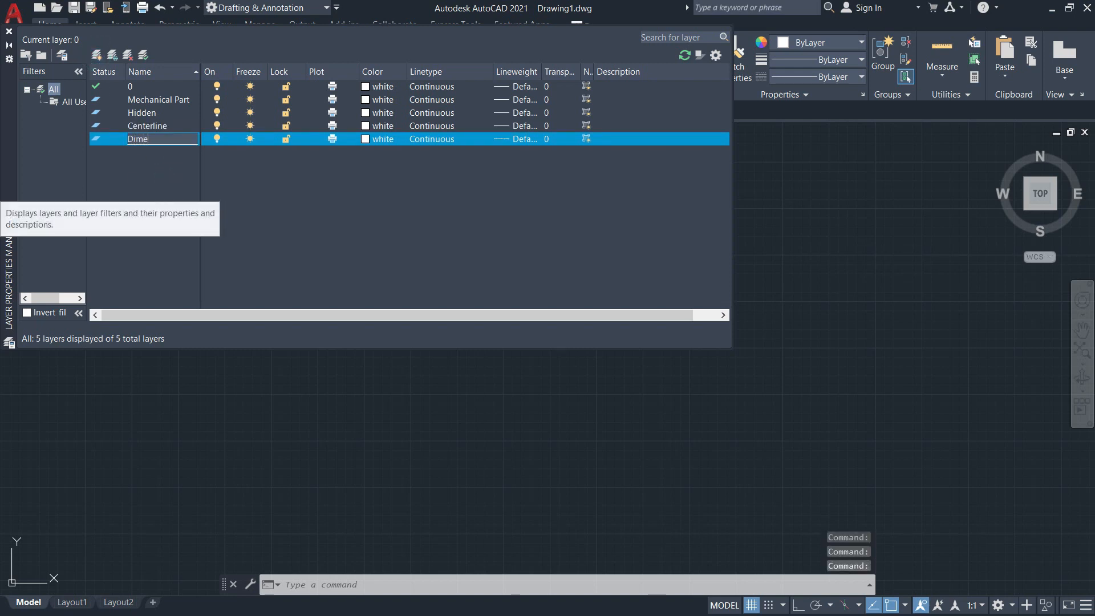
{"action": "type", "text": "niso"}
{"action": "key", "text": "BackSpace"}
{"action": "key", "text": "BackSpace"}
{"action": "key", "text": "BackSpace"}
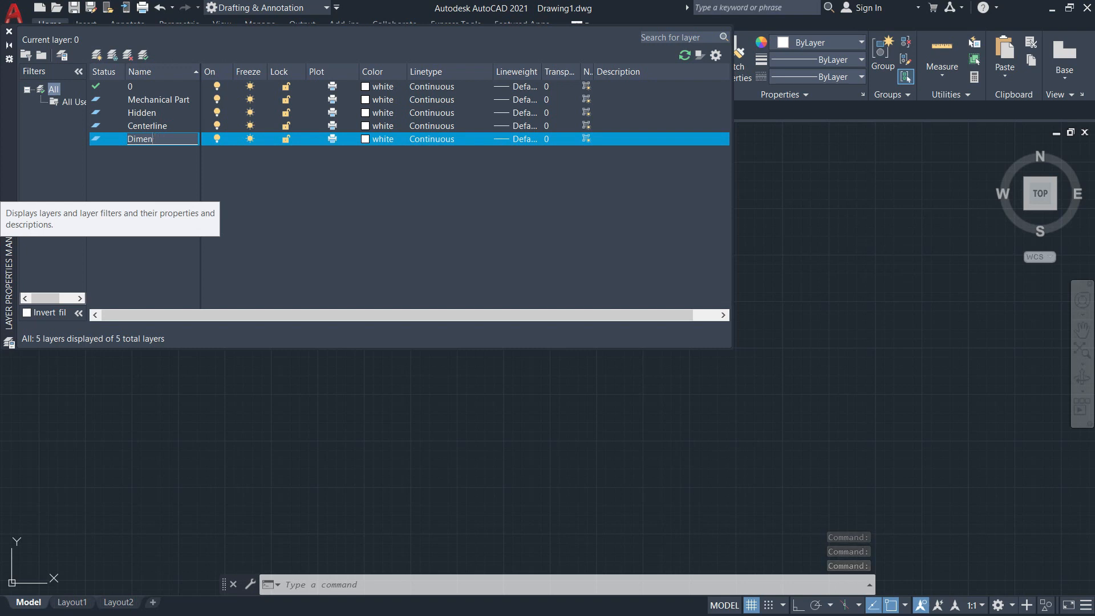
{"action": "type", "text": "ions"}
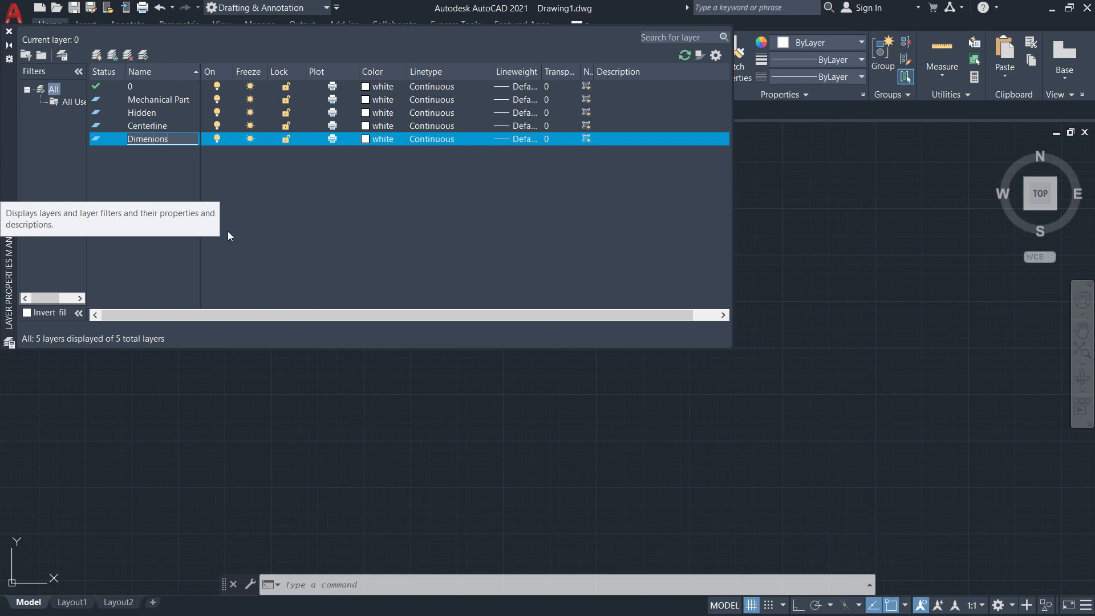
{"action": "left_click", "coordinate": [238, 192]}
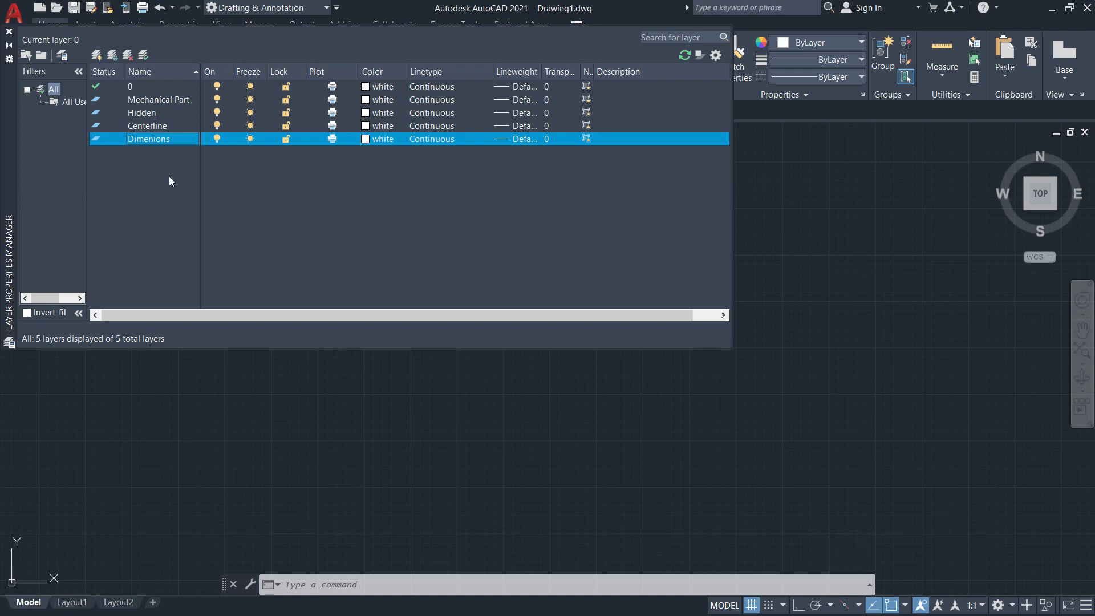
Correct the misspelled name of the last layer to Dimensions.
{"action": "left_click", "coordinate": [152, 101]}
{"action": "left_click", "coordinate": [144, 113]}
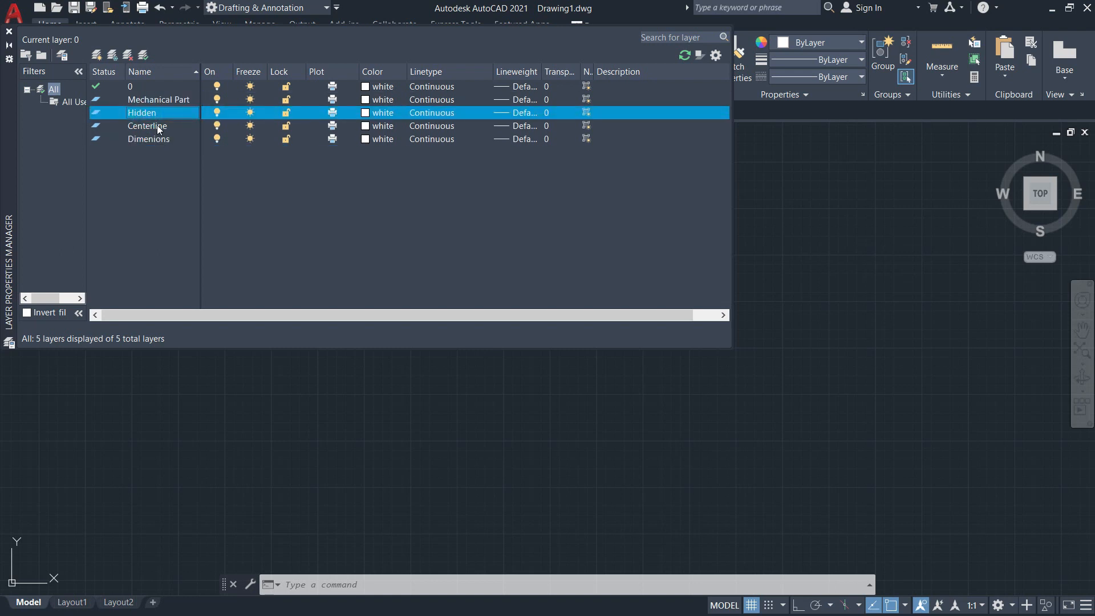
{"action": "left_click", "coordinate": [158, 127]}
{"action": "left_click", "coordinate": [152, 139]}
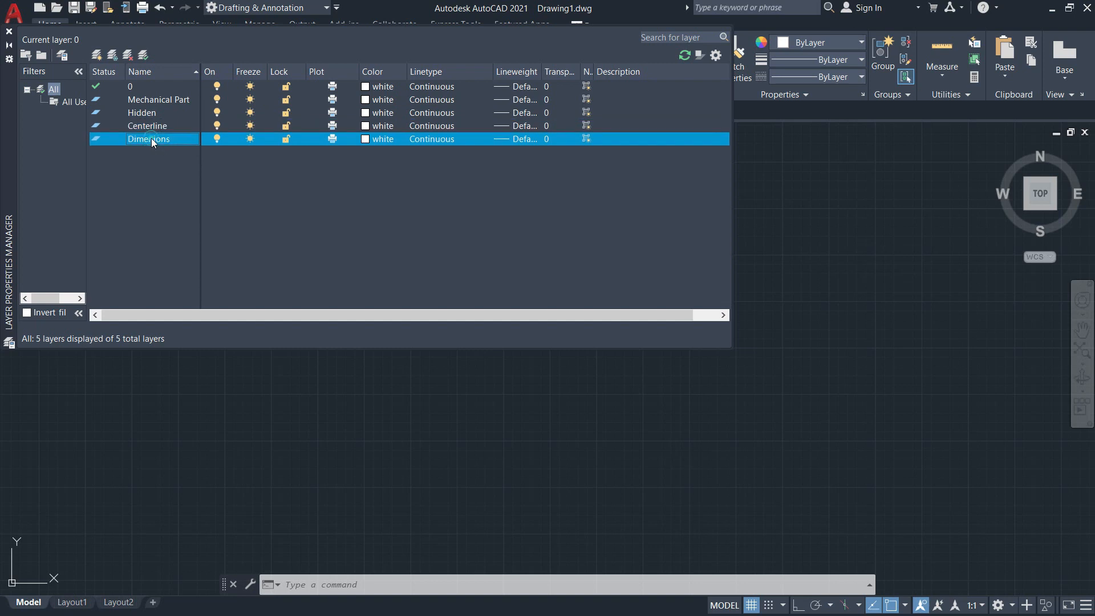
{"action": "right_click", "coordinate": [152, 141]}
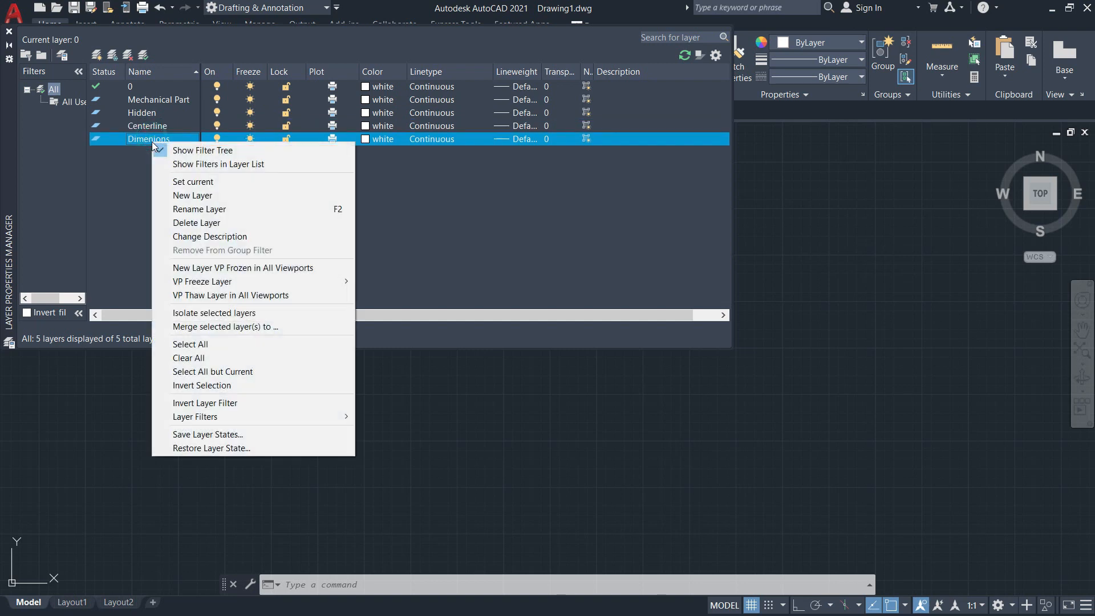
{"action": "left_click", "coordinate": [197, 210]}
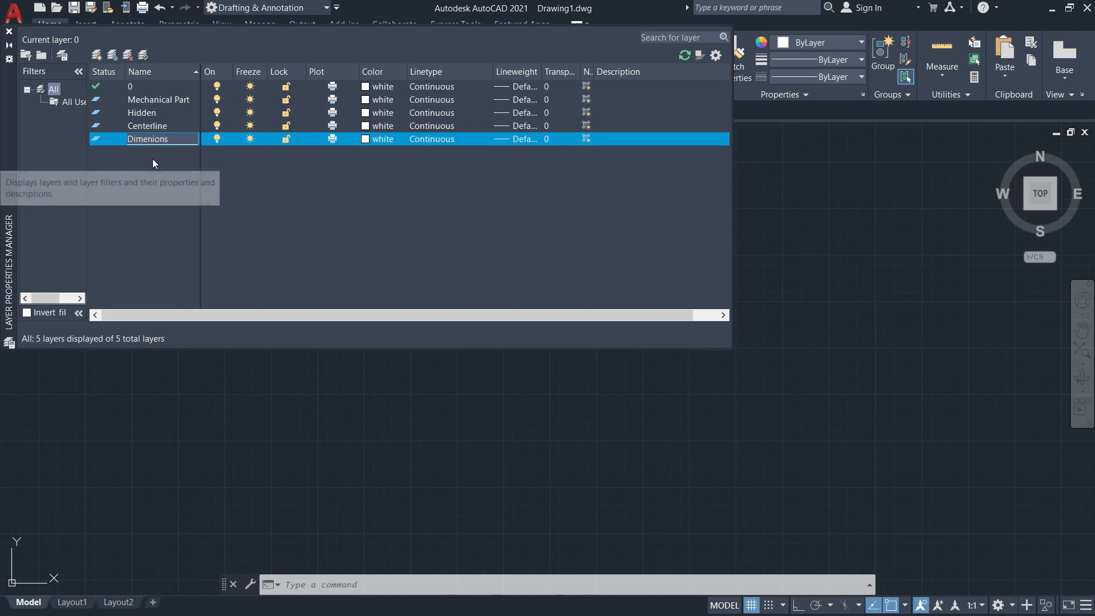
{"action": "type", "text": "s"}
{"action": "left_click", "coordinate": [277, 191]}
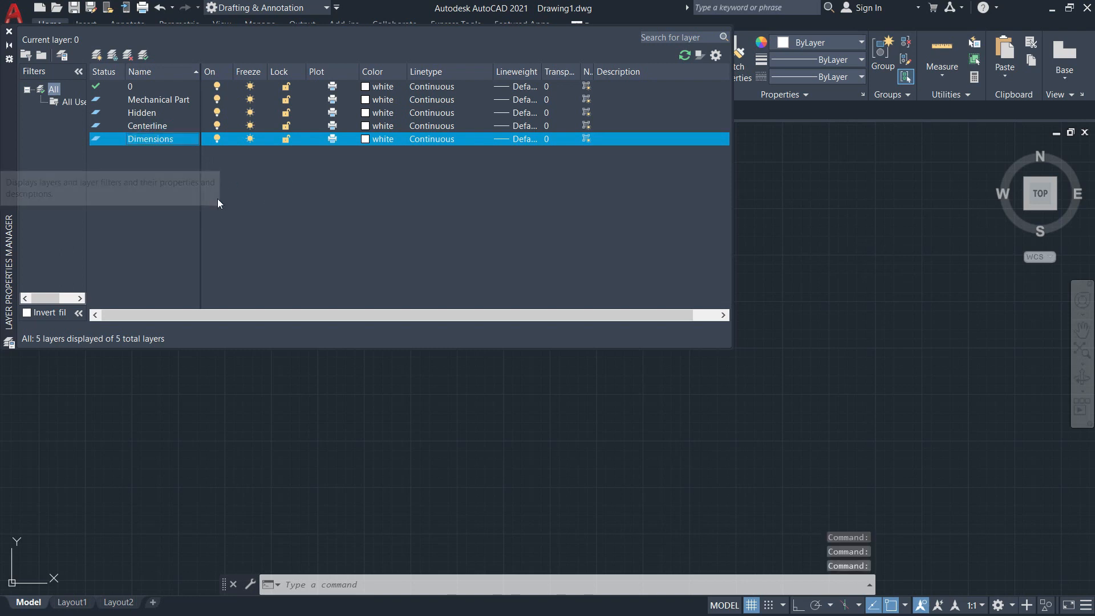
Set the Mechanical Part layer's color to green and the Hidden layer's color to orange, index 30.
{"action": "left_click", "coordinate": [365, 100]}
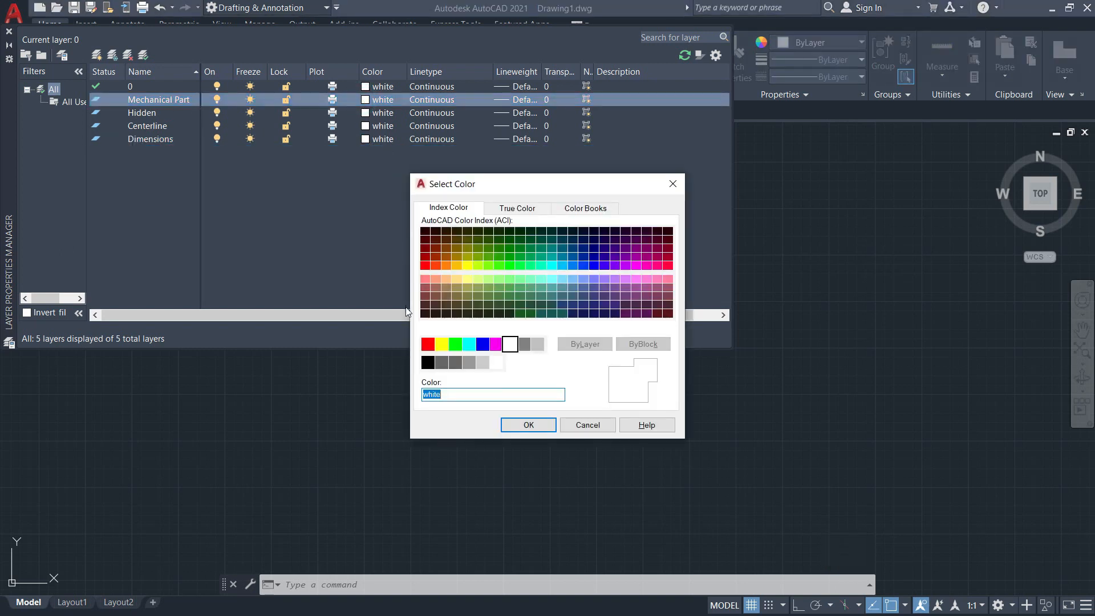
{"action": "left_click", "coordinate": [457, 346]}
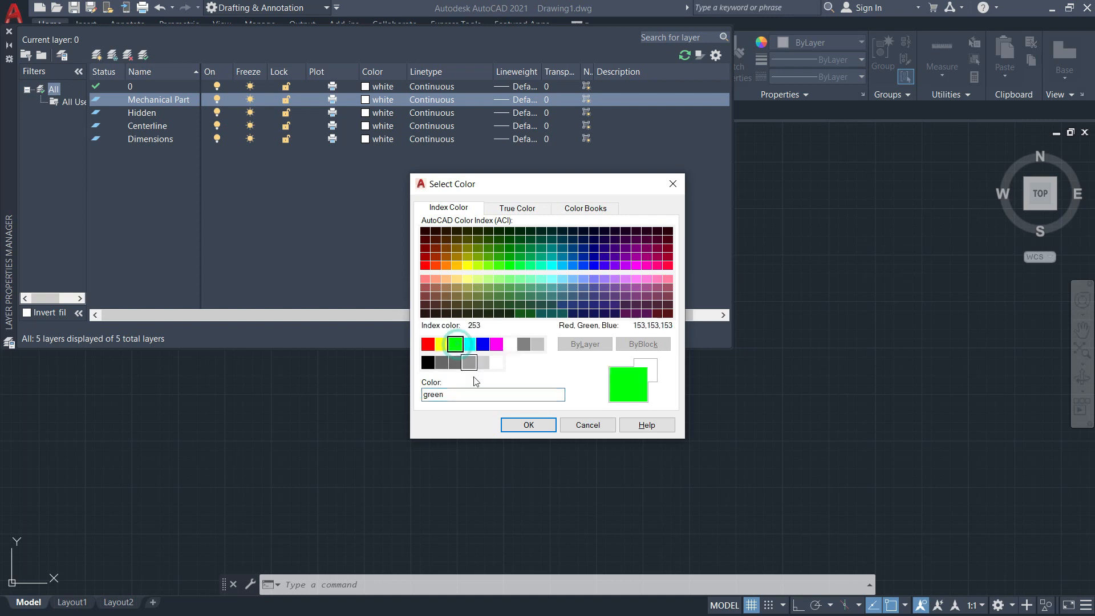
{"action": "left_click", "coordinate": [529, 424]}
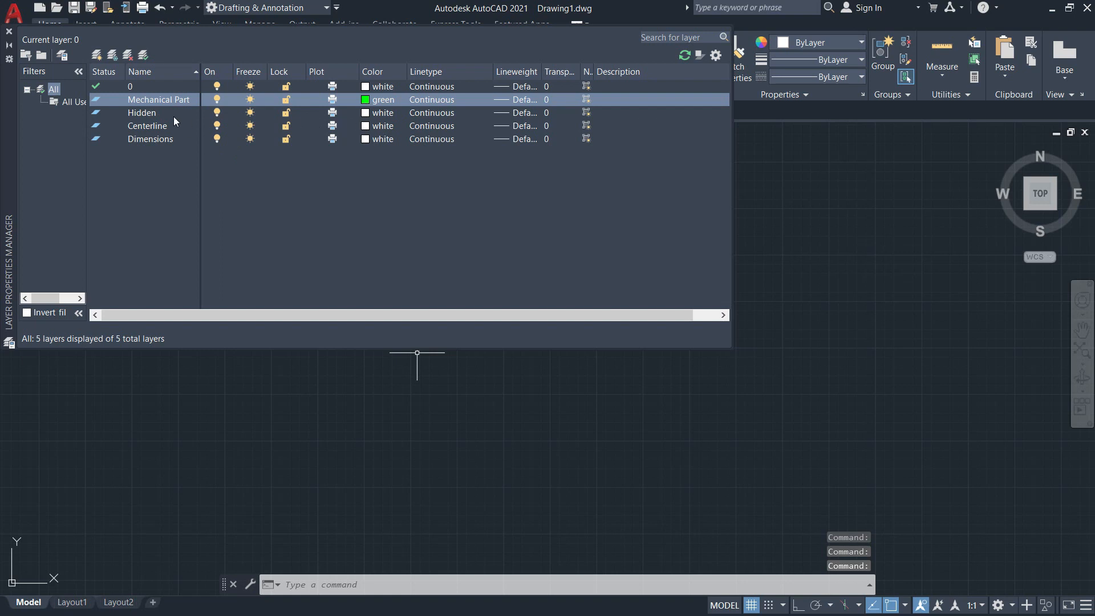
{"action": "left_click", "coordinate": [368, 112]}
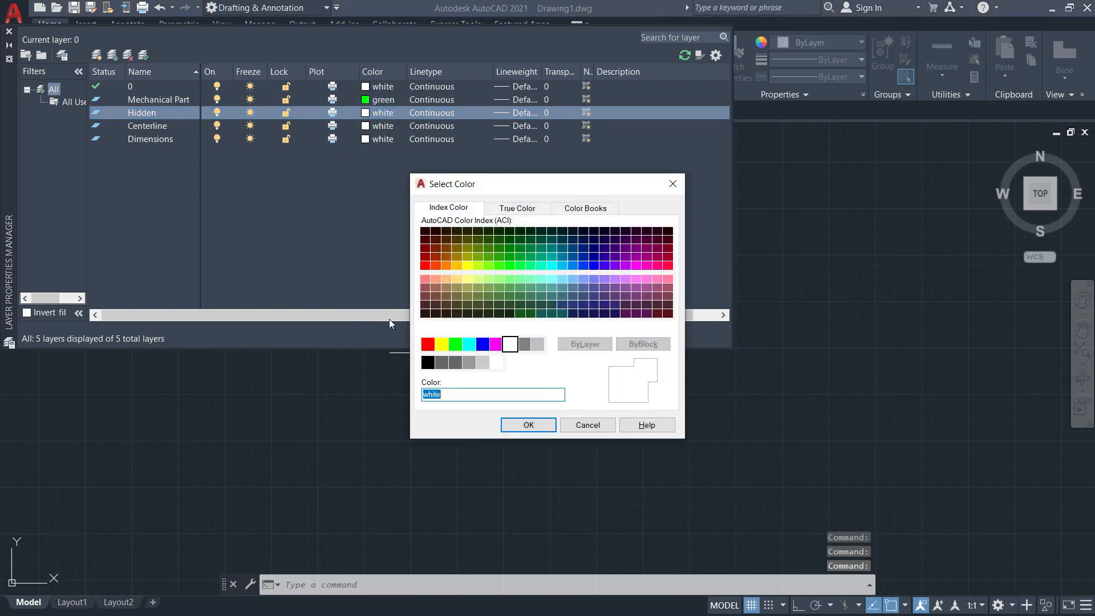
{"action": "left_click", "coordinate": [445, 265]}
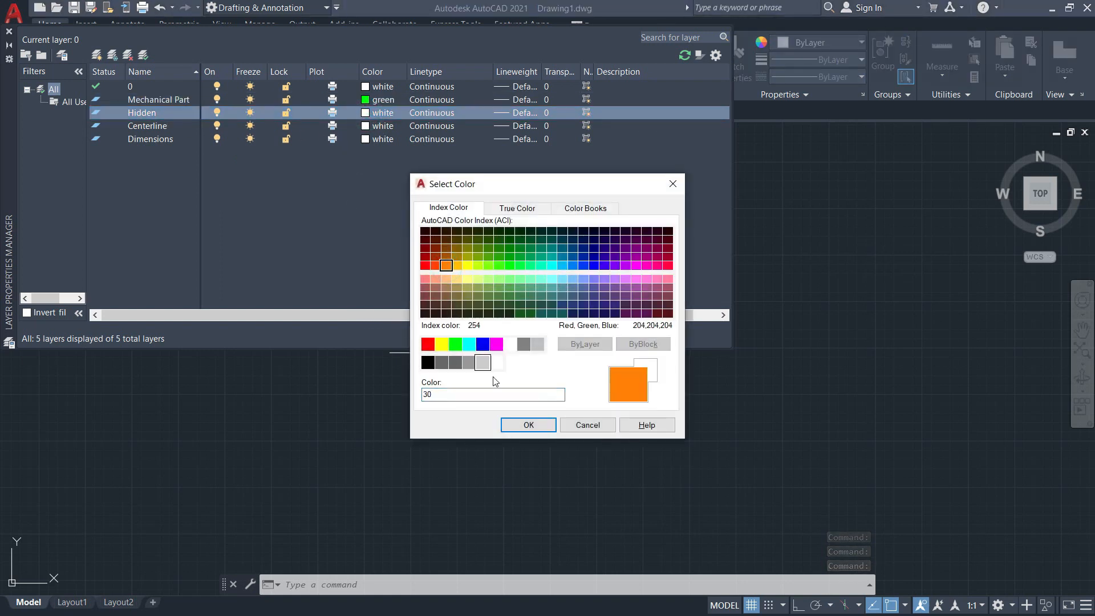
{"action": "left_click", "coordinate": [519, 427]}
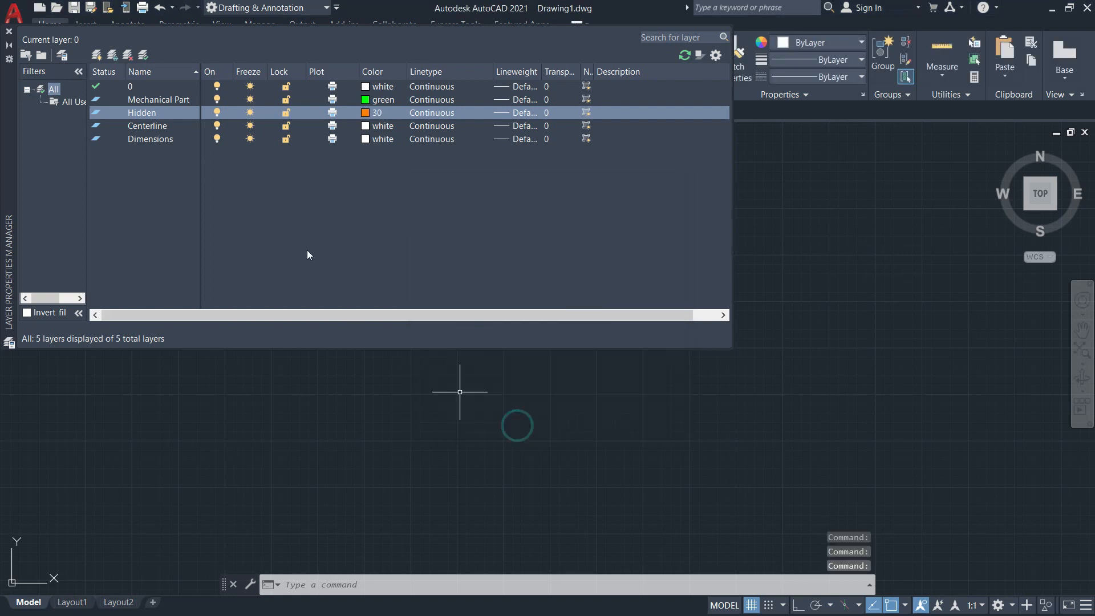
Set the Centerline layer's color to cyan and the Dimensions layer's color to blue.
{"action": "left_click", "coordinate": [367, 125]}
{"action": "left_click", "coordinate": [469, 344]}
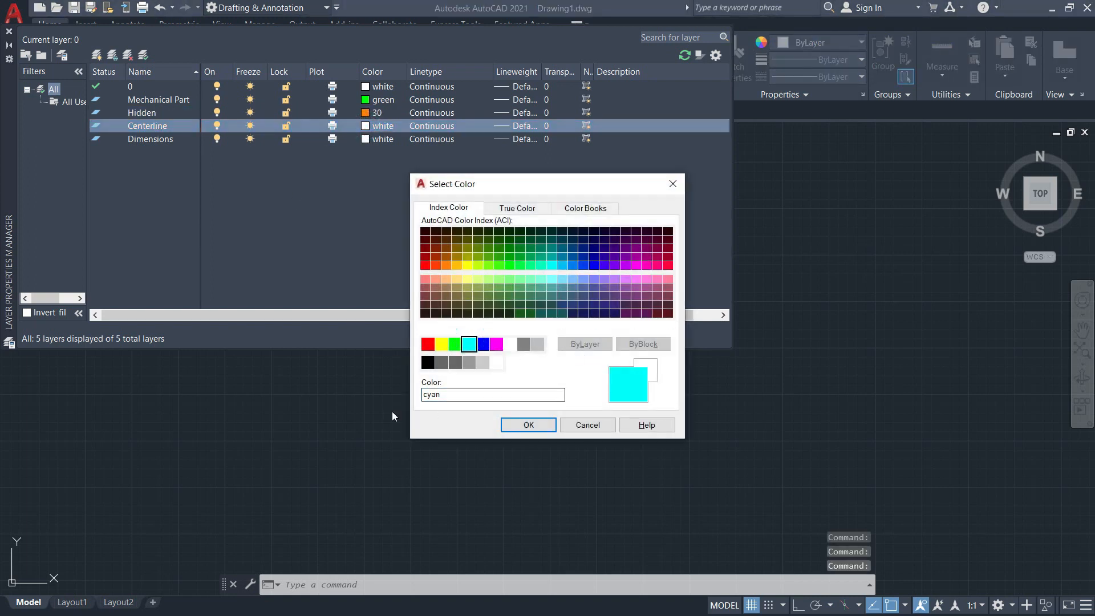
{"action": "left_click", "coordinate": [506, 428]}
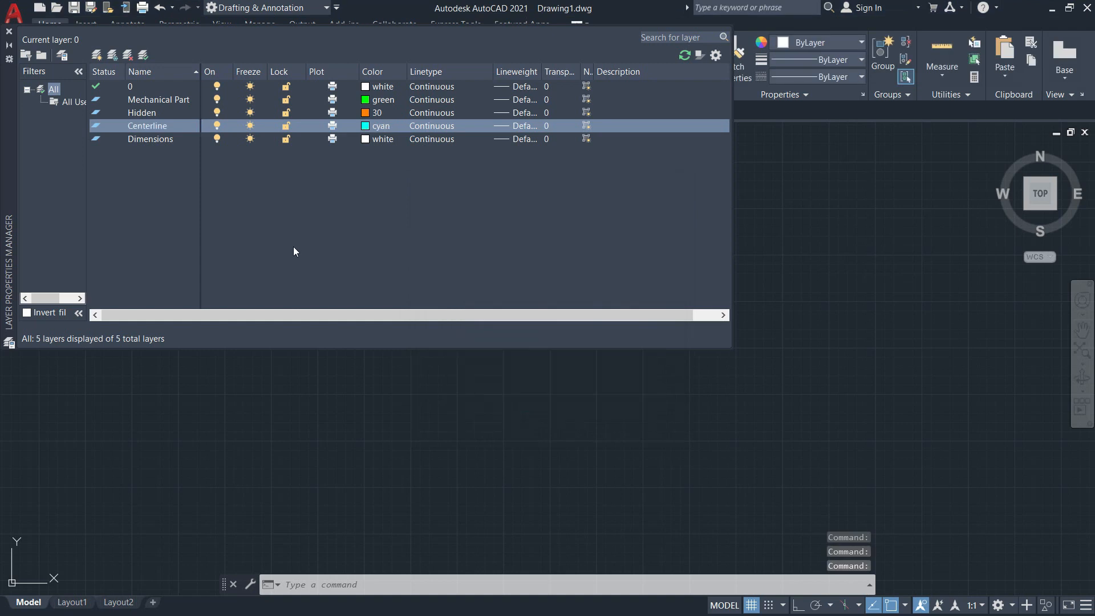
{"action": "left_click", "coordinate": [363, 139]}
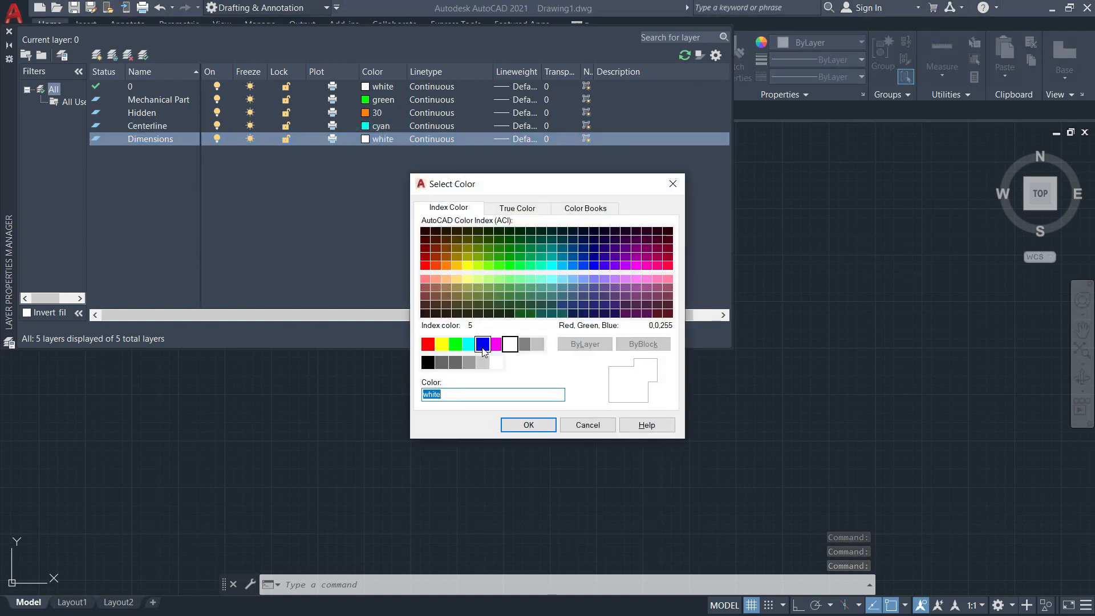
{"action": "left_click", "coordinate": [482, 345]}
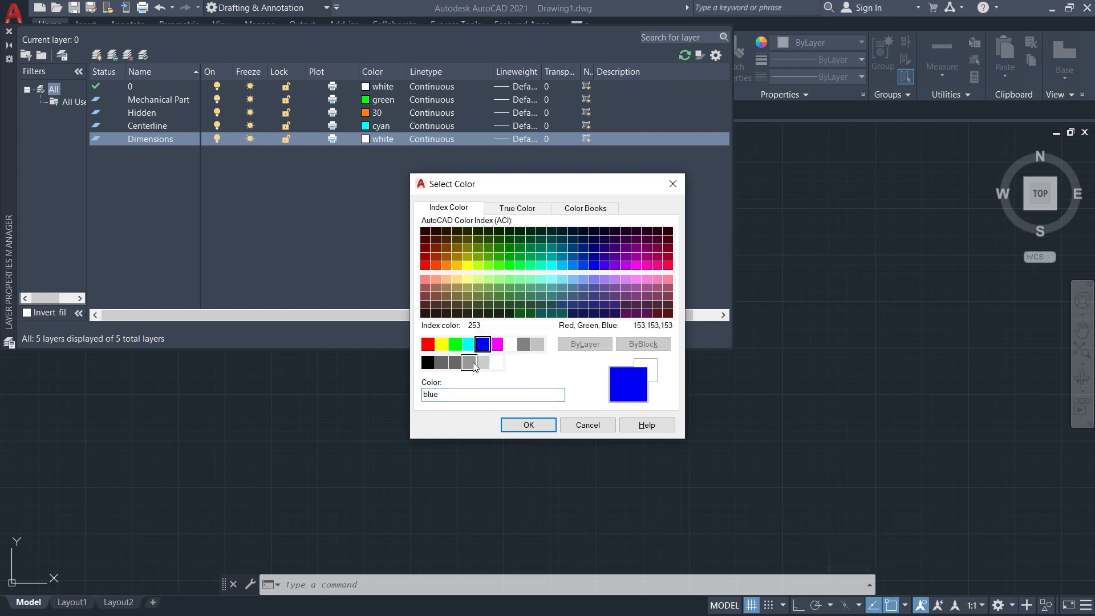
{"action": "left_click", "coordinate": [528, 425]}
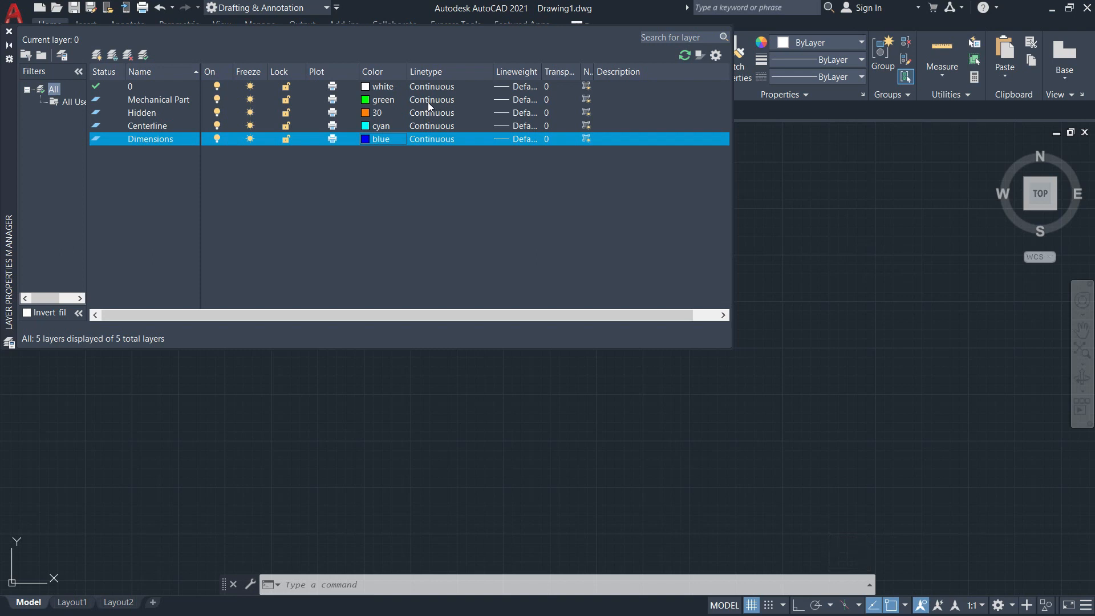
Load all available linetypes from acadiso.lin through the Hidden layer's linetype selection.
{"action": "left_click", "coordinate": [152, 114]}
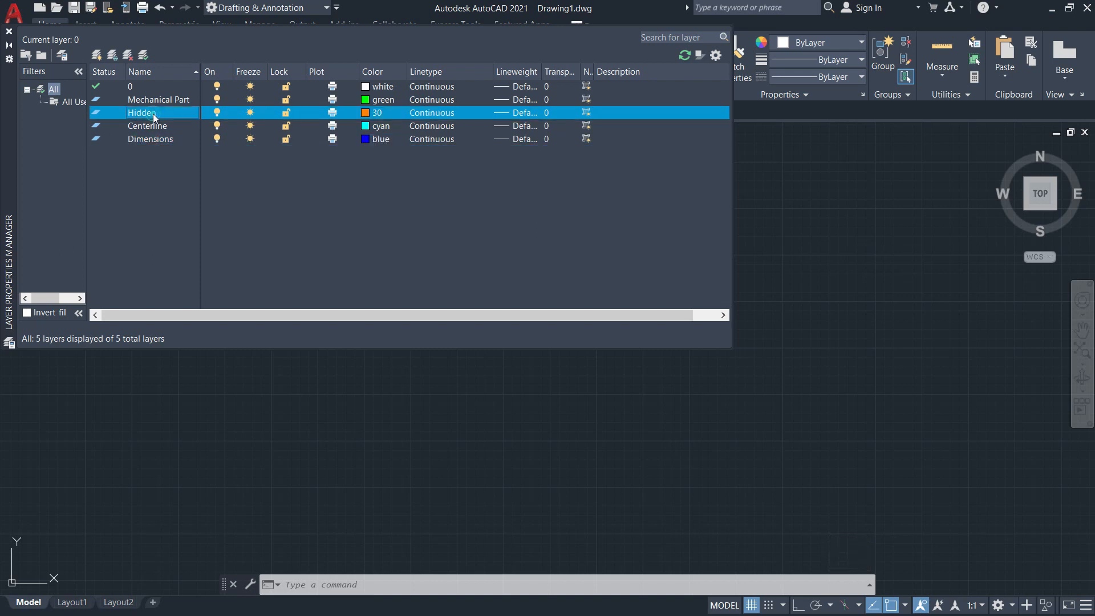
{"action": "left_click", "coordinate": [431, 114]}
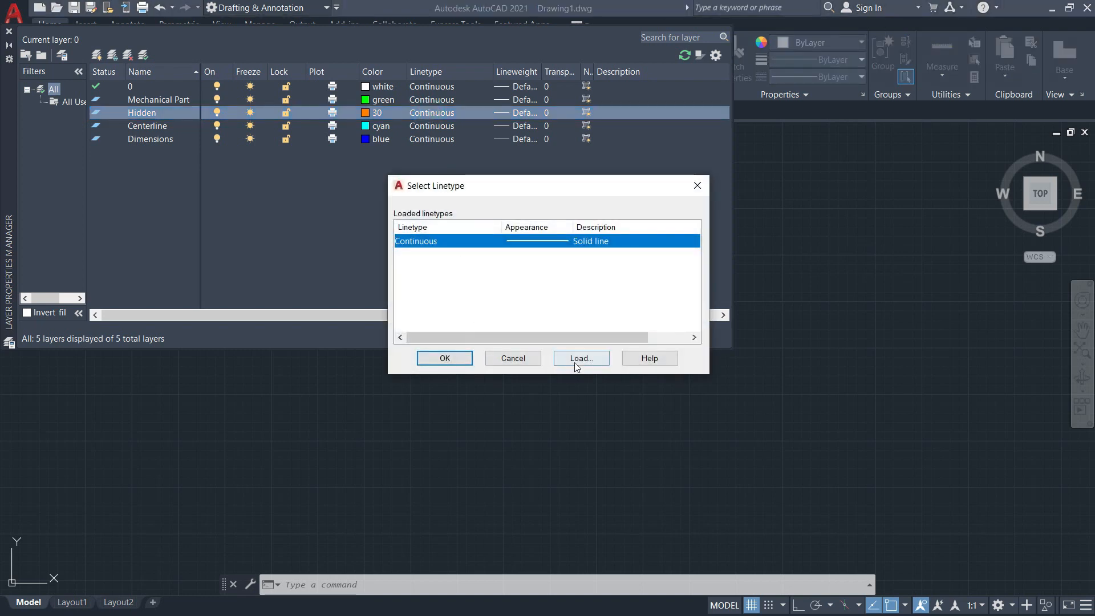
{"action": "left_click", "coordinate": [579, 358]}
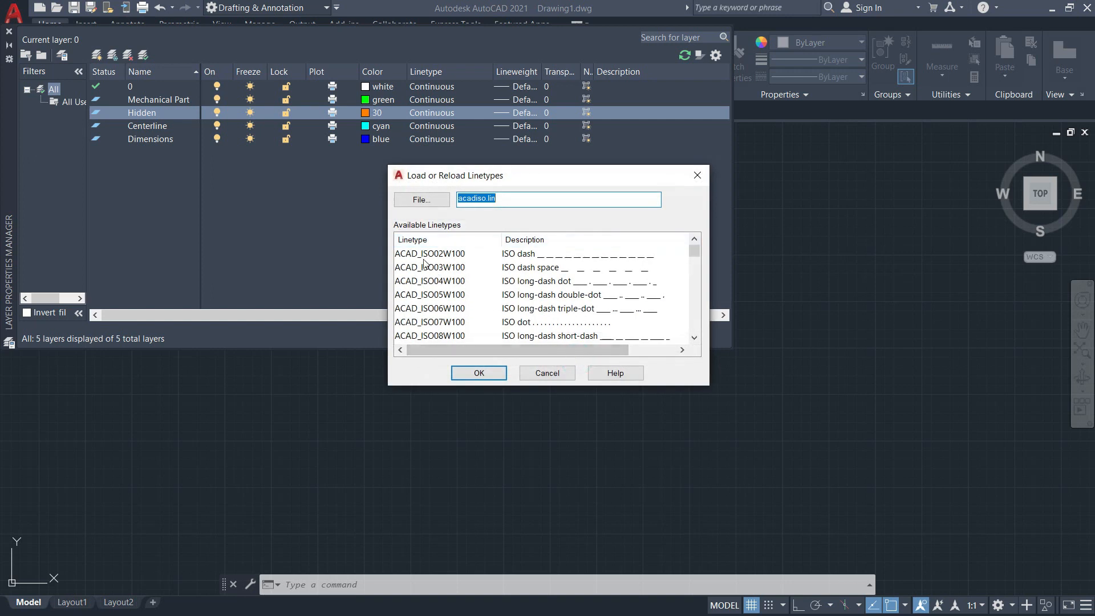
{"action": "left_click", "coordinate": [424, 268]}
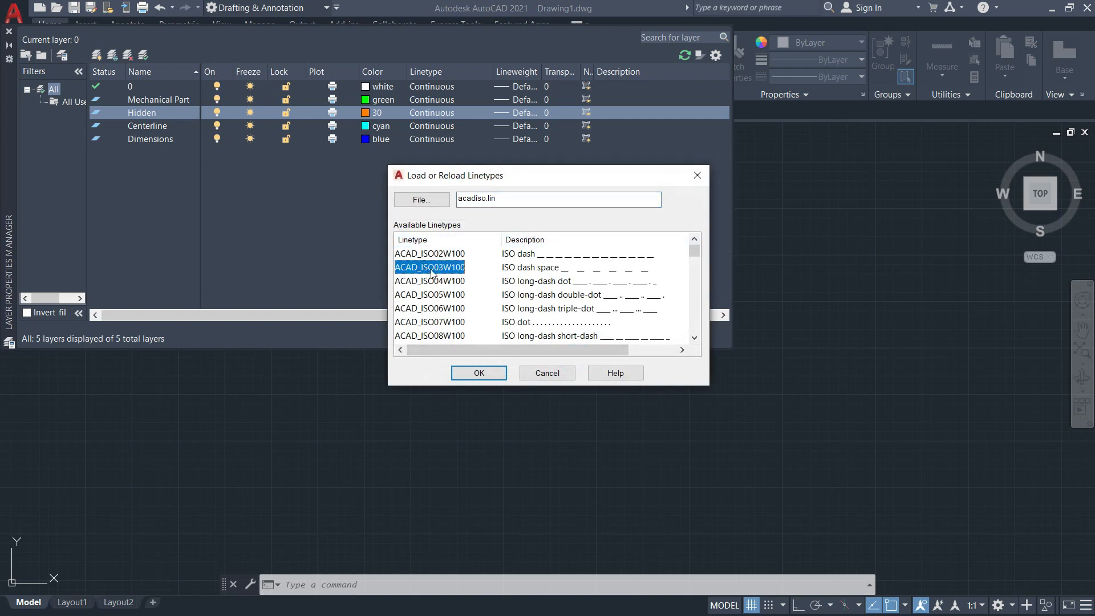
{"action": "right_click", "coordinate": [433, 273]}
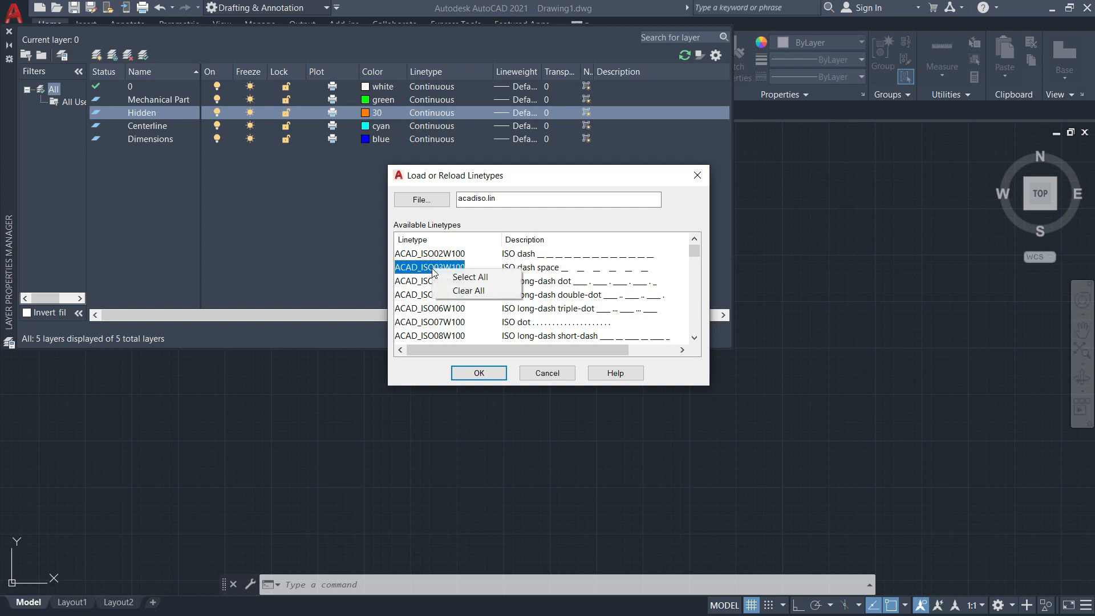
{"action": "left_click", "coordinate": [482, 277]}
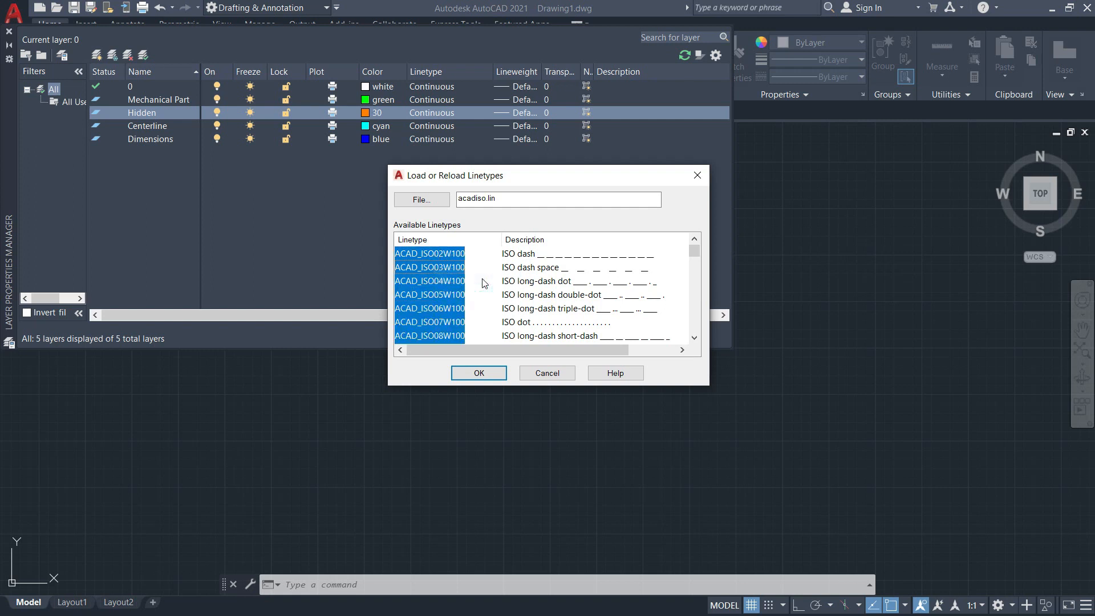
{"action": "left_click", "coordinate": [483, 374]}
Assign the HIDDEN linetype to the Hidden layer.
{"action": "scroll", "coordinate": [426, 301], "scroll_direction": "down", "scroll_amount": 5}
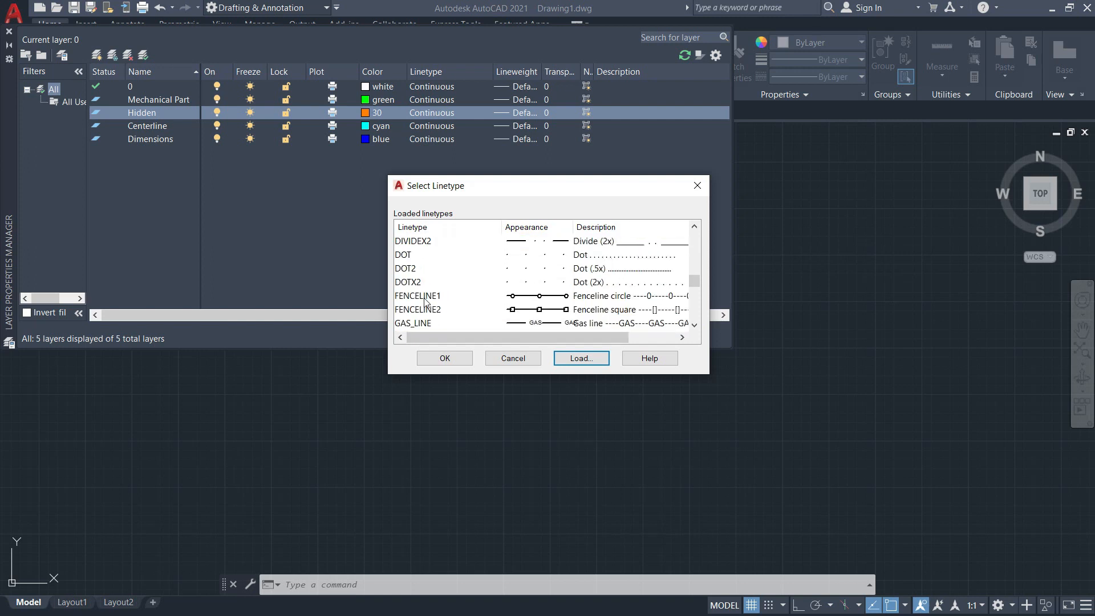
{"action": "scroll", "coordinate": [426, 301], "scroll_direction": "down", "scroll_amount": 1}
{"action": "left_click", "coordinate": [423, 297]}
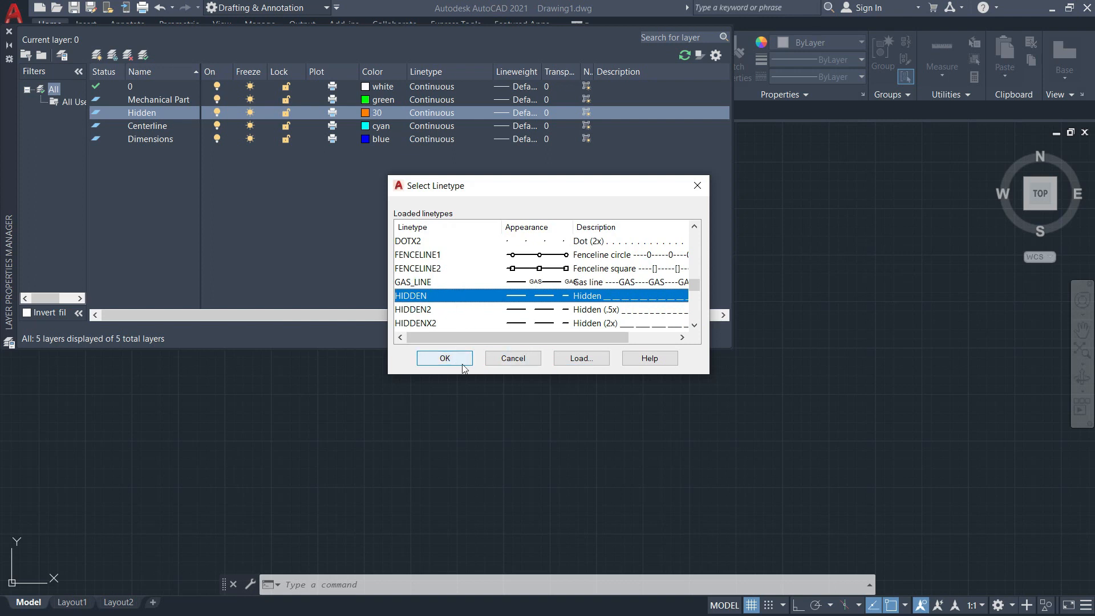
{"action": "left_click", "coordinate": [444, 359]}
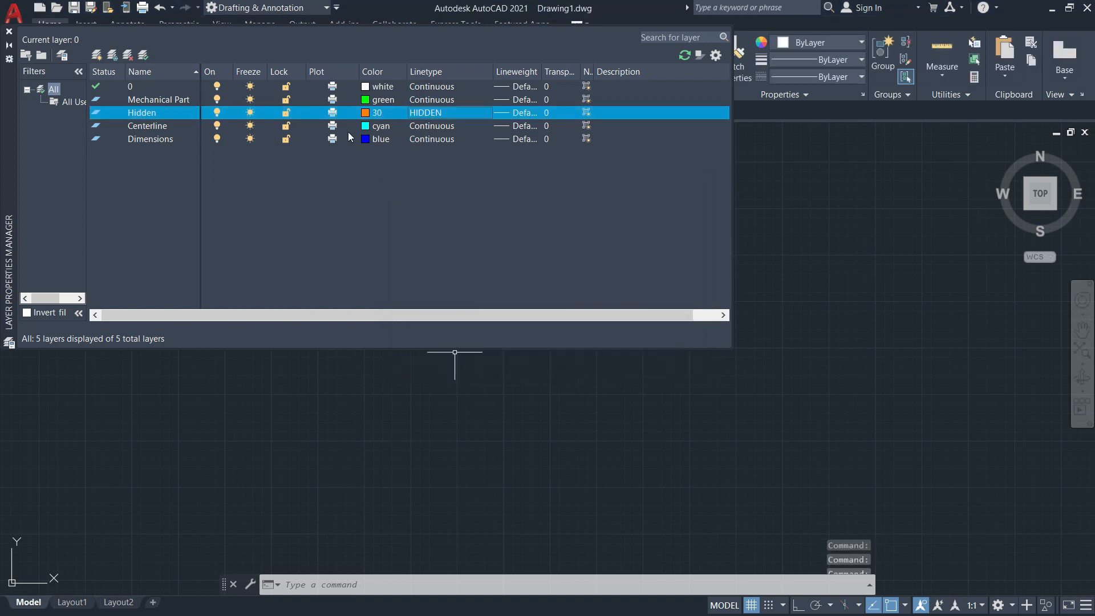
Assign the CENTER linetype to the Centerline layer.
{"action": "left_click", "coordinate": [424, 126]}
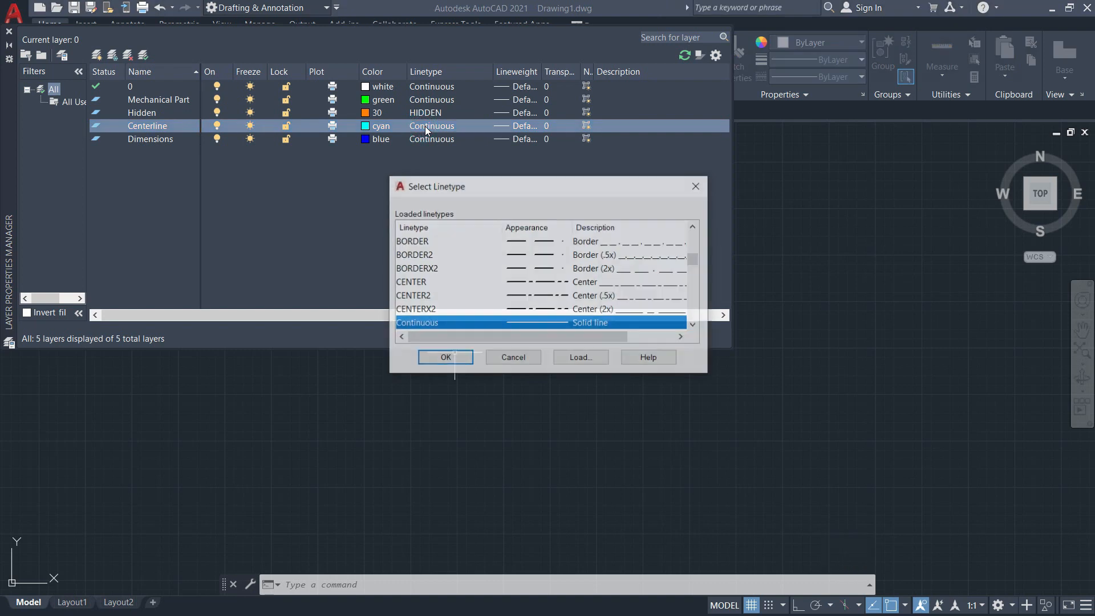
{"action": "left_click", "coordinate": [414, 283]}
{"action": "left_click", "coordinate": [448, 359]}
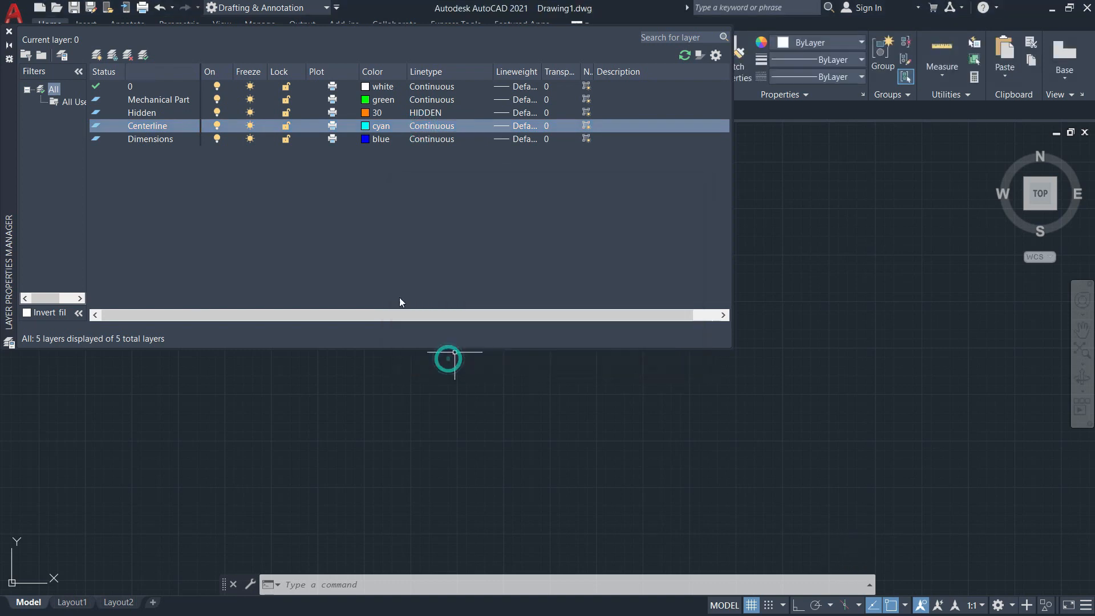
Compare the layer list with the reference drawing Illustration10.png in Photos, return to AutoCAD and sort the layers by on/off state.
{"action": "left_click", "coordinate": [155, 138]}
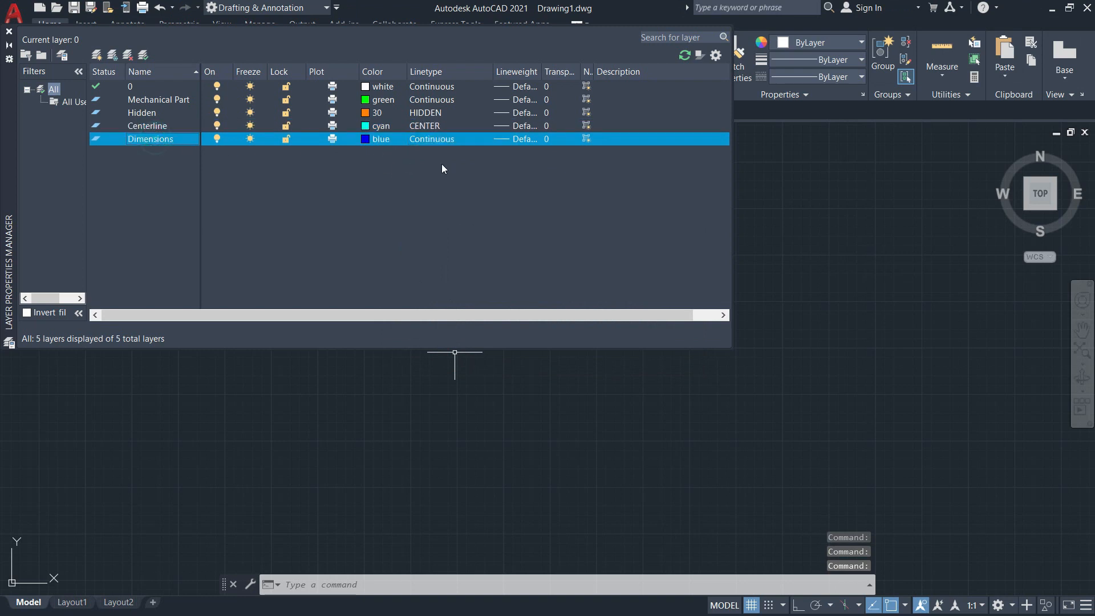
{"action": "left_click", "coordinate": [173, 101]}
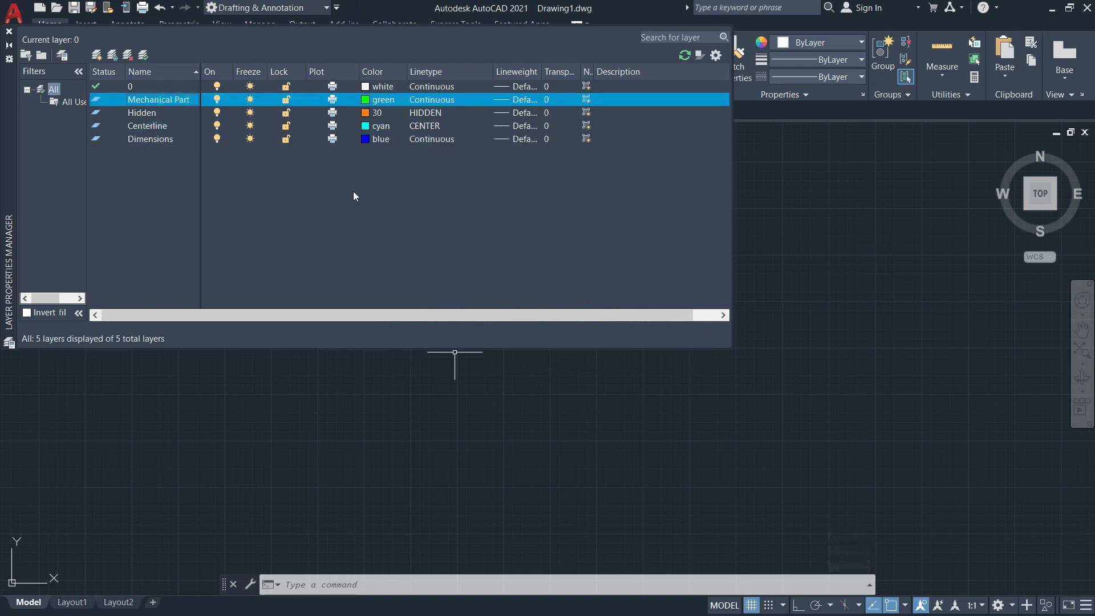
{"action": "key", "text": "alt+Tab"}
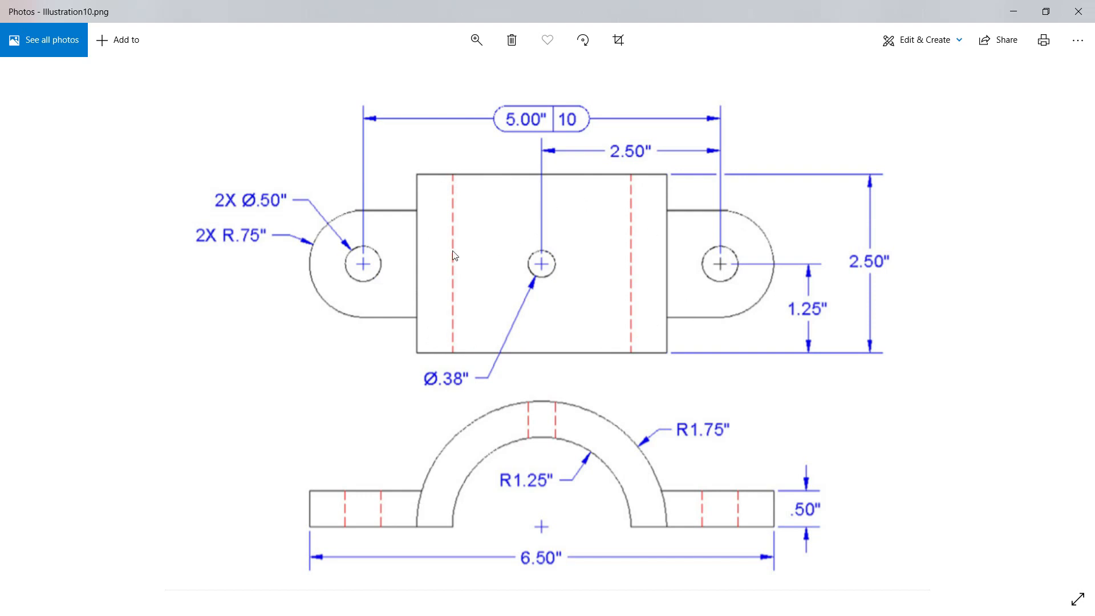
{"action": "key", "text": "alt+Tab"}
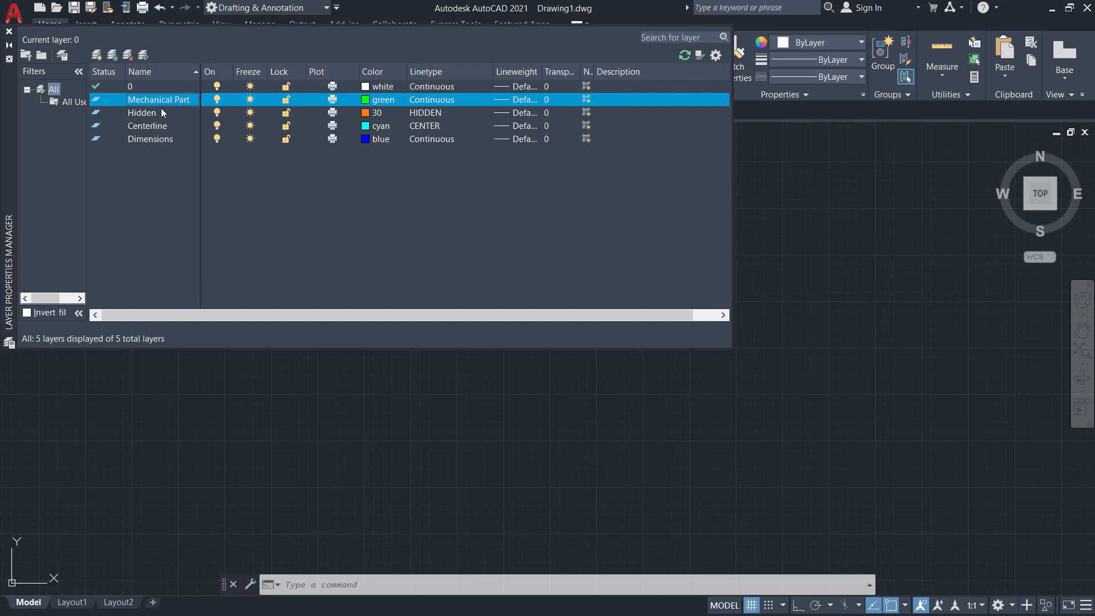
{"action": "left_click", "coordinate": [220, 69]}
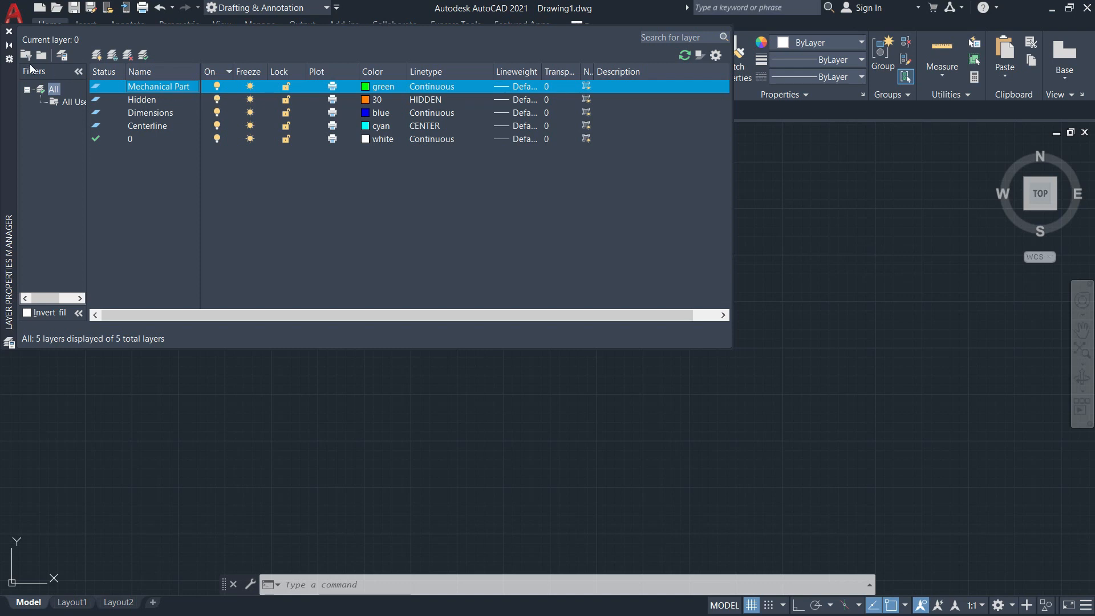
Set the Layer Properties Manager to auto-hide and make Mechanical Part the current layer.
{"action": "left_click", "coordinate": [9, 46]}
{"action": "left_click", "coordinate": [576, 42]}
{"action": "left_click", "coordinate": [578, 126]}
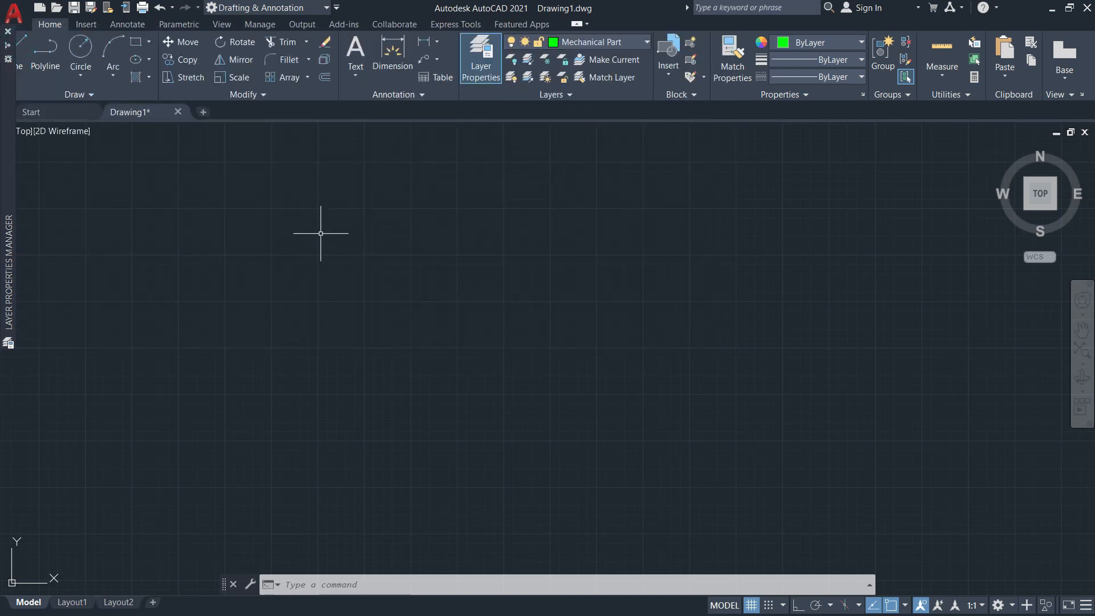
Draw a wide rectangle by two opposite corners on the Mechanical Part layer as a sample object.
{"action": "left_click", "coordinate": [135, 42]}
{"action": "left_click", "coordinate": [258, 230]}
{"action": "left_click", "coordinate": [601, 373]}
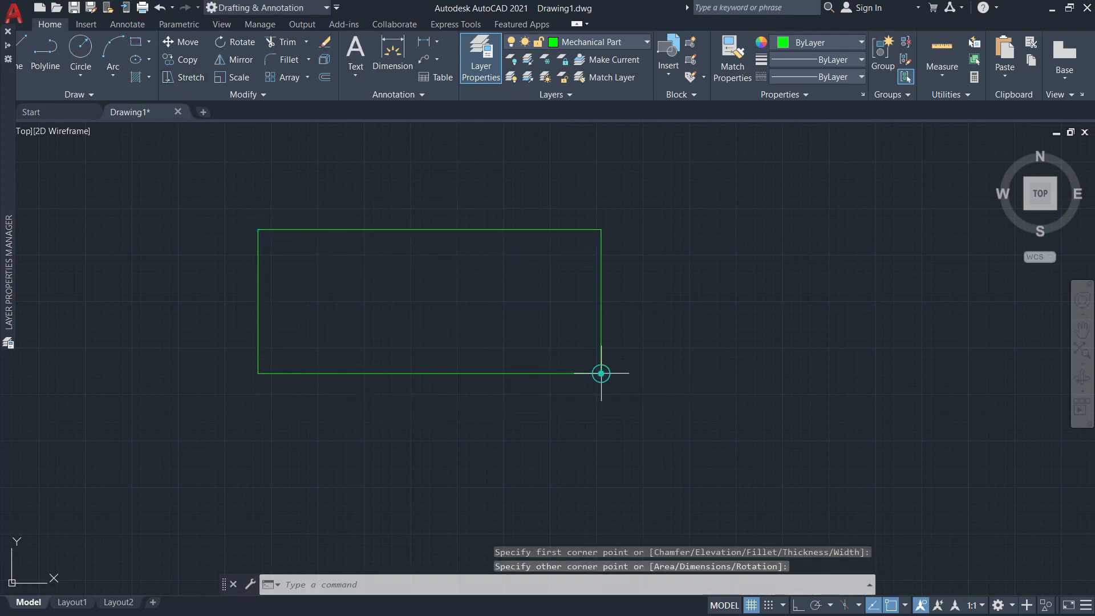
Draw a circle with a radius of about 345 near the rectangle's middle on the Hidden layer.
{"action": "left_click", "coordinate": [81, 48]}
{"action": "left_click", "coordinate": [597, 49]}
{"action": "left_click", "coordinate": [570, 108]}
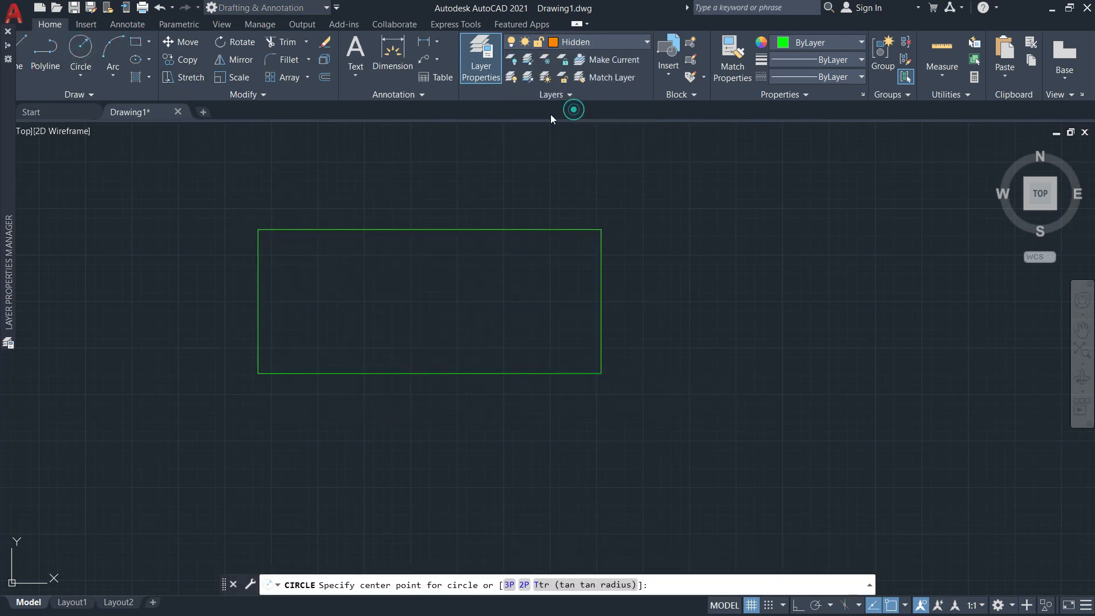
{"action": "left_click", "coordinate": [408, 320]}
{"action": "left_click", "coordinate": [460, 325]}
{"action": "scroll", "coordinate": [408, 268], "scroll_direction": "up", "scroll_amount": 2}
{"action": "scroll", "coordinate": [399, 274], "scroll_direction": "up", "scroll_amount": 2}
{"action": "mouse_move", "coordinate": [372, 281]}
{"action": "middle_mouse_down"}
{"action": "mouse_move", "coordinate": [437, 267]}
{"action": "mouse_move", "coordinate": [463, 244]}
{"action": "middle_mouse_up"}
{"action": "middle_click_drag", "start_coordinate": [353, 171], "coordinate": [367, 191]}
Make Centerline the current layer and draw a smaller circle inside the rectangle, to the right of the hidden-line circle.
{"action": "left_click", "coordinate": [30, 51]}
{"action": "left_click", "coordinate": [573, 45]}
{"action": "left_click", "coordinate": [579, 75]}
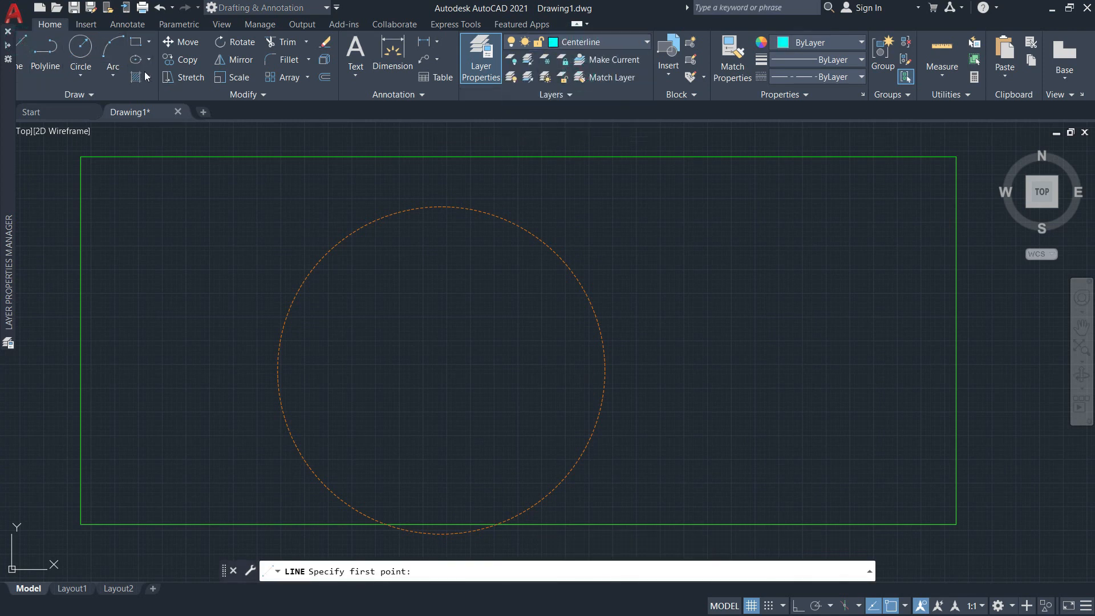
{"action": "left_click", "coordinate": [80, 48]}
{"action": "left_click", "coordinate": [715, 268]}
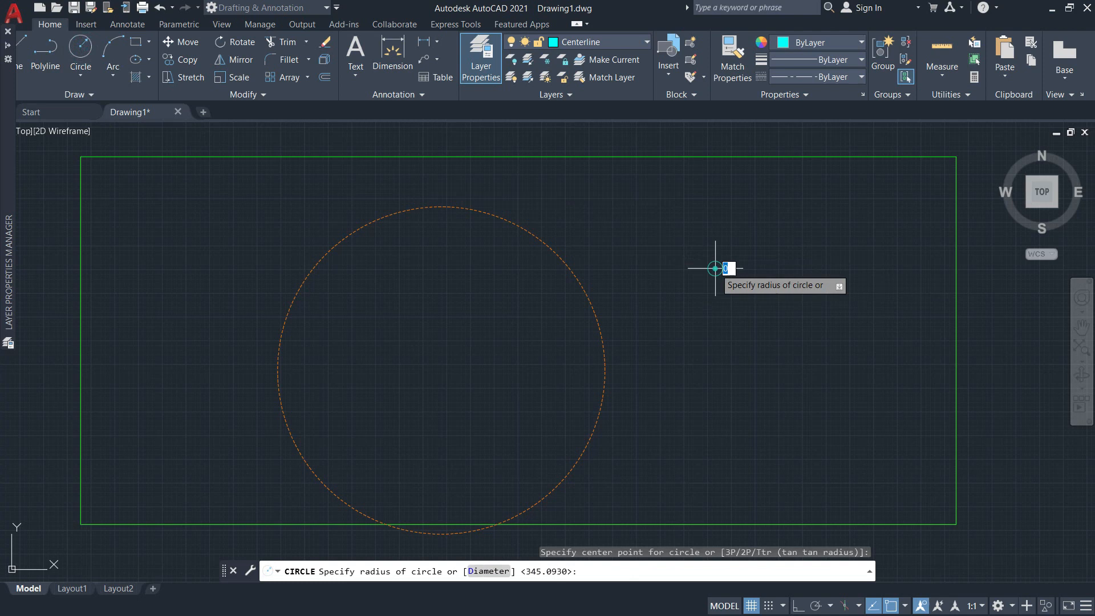
{"action": "left_click", "coordinate": [772, 349]}
Close the Layer Properties Manager to clear the drawing area.
{"action": "middle_click_drag", "start_coordinate": [513, 294], "coordinate": [486, 327]}
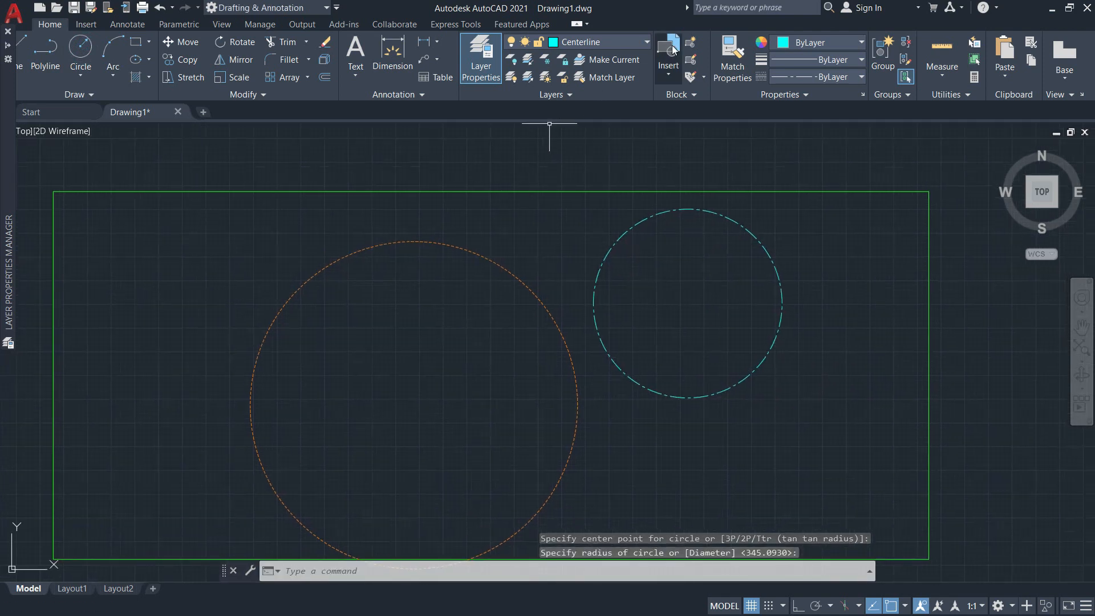
{"action": "mouse_move", "coordinate": [10, 58]}
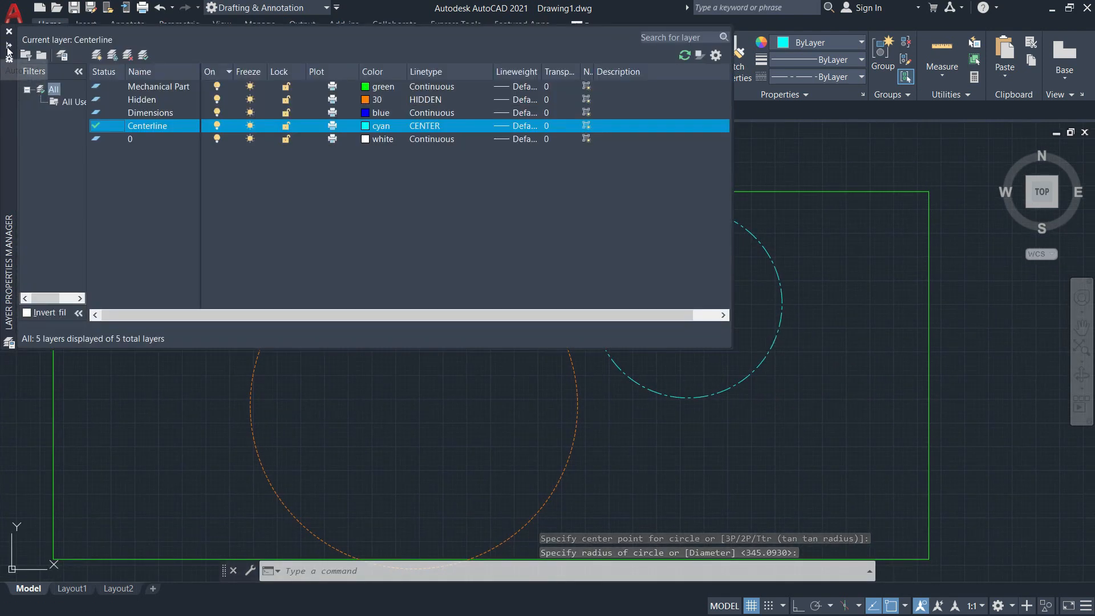
{"action": "left_click", "coordinate": [9, 31]}
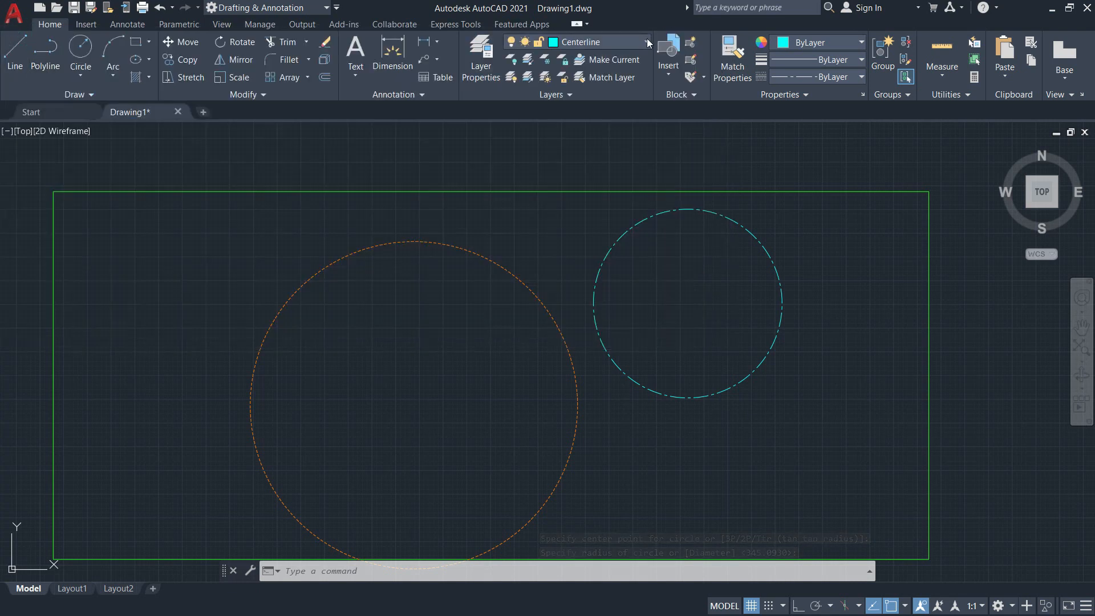
Turn the Hidden layer off and back on.
{"action": "left_click", "coordinate": [647, 41]}
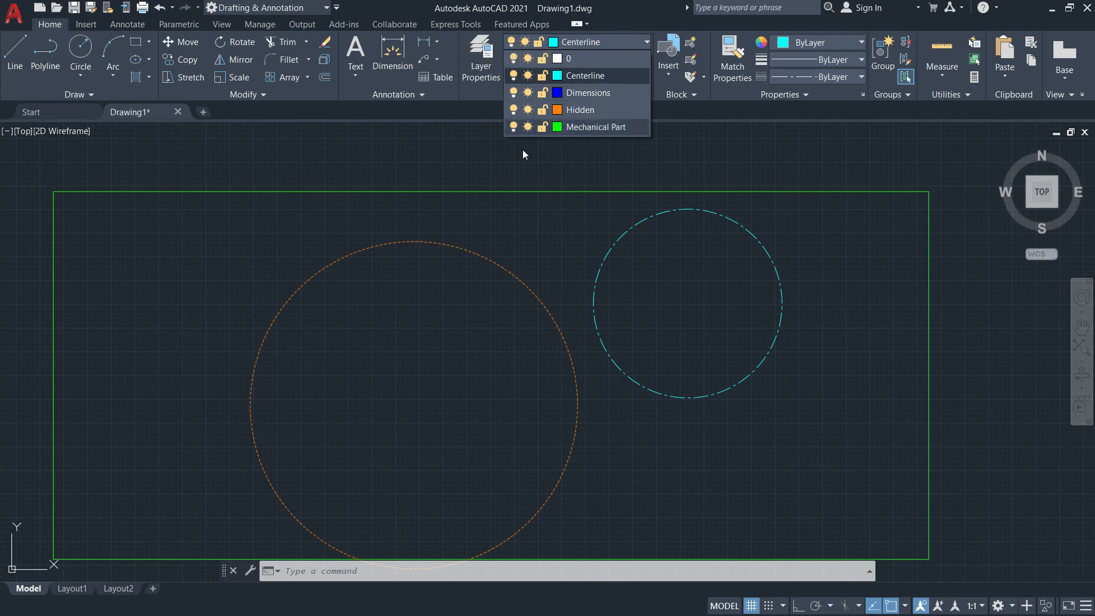
{"action": "left_click", "coordinate": [514, 114]}
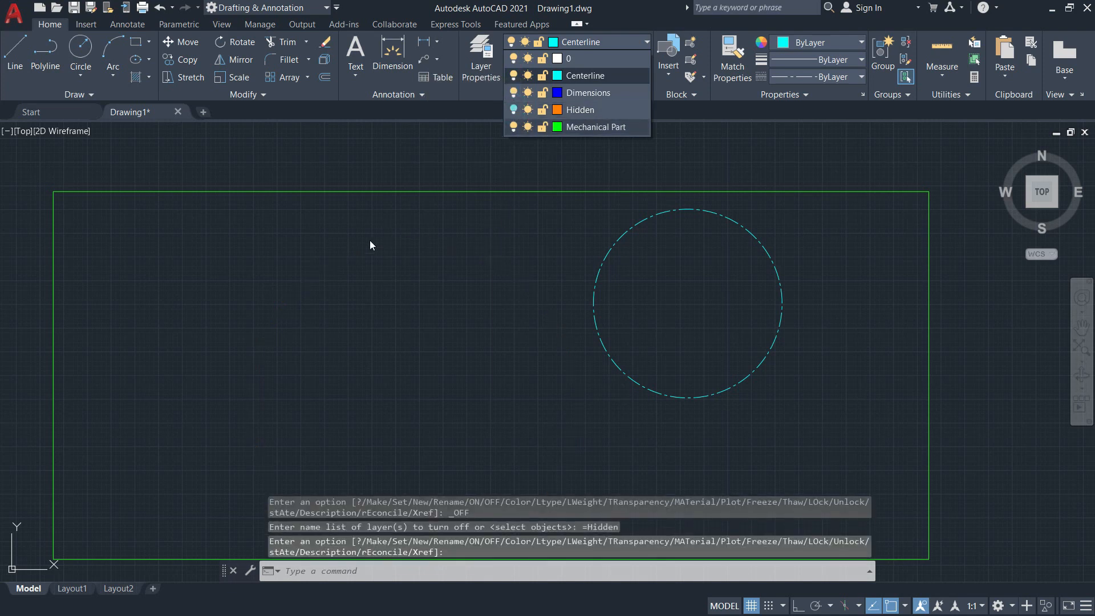
{"action": "left_click", "coordinate": [348, 339]}
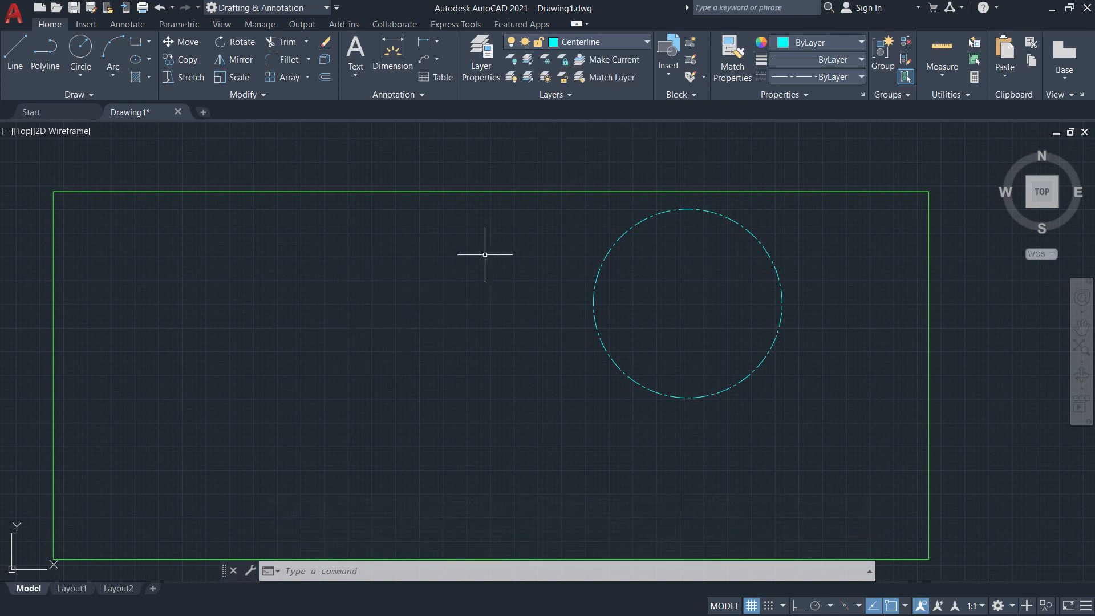
{"action": "left_click", "coordinate": [595, 43]}
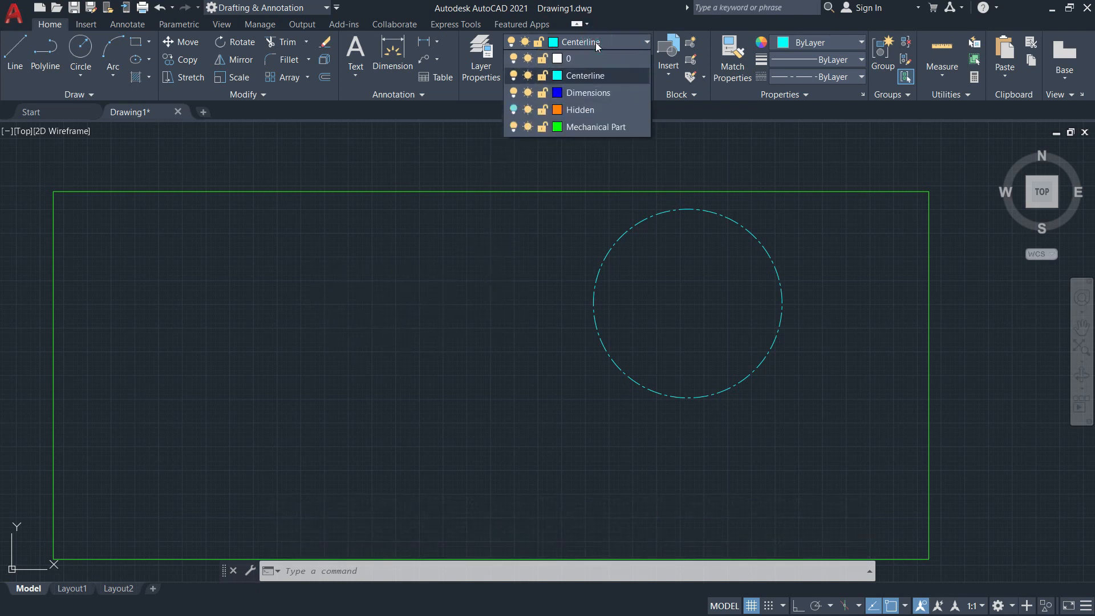
{"action": "left_click", "coordinate": [514, 110]}
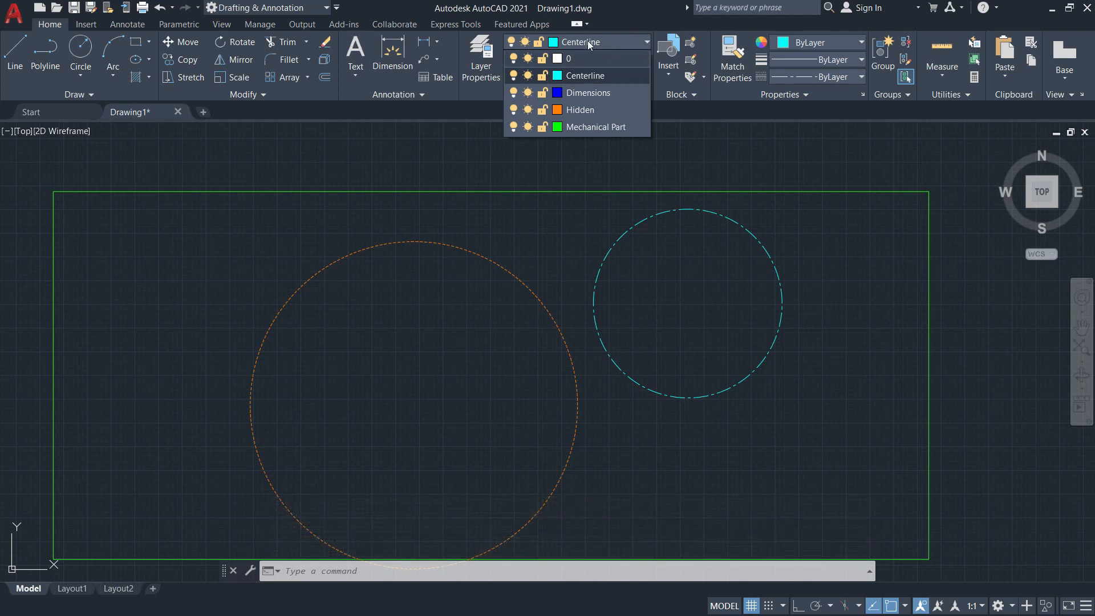
Try to turn off the current Centerline layer, dismiss the request, and make layer 0 current.
{"action": "left_click", "coordinate": [514, 75]}
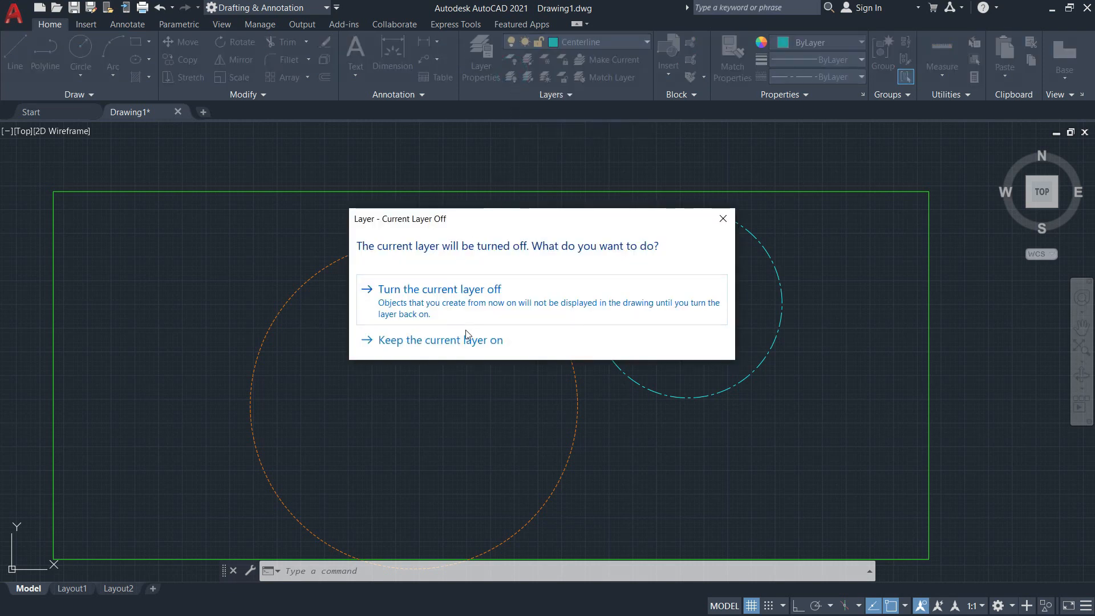
{"action": "left_click", "coordinate": [723, 219]}
{"action": "left_click", "coordinate": [633, 45]}
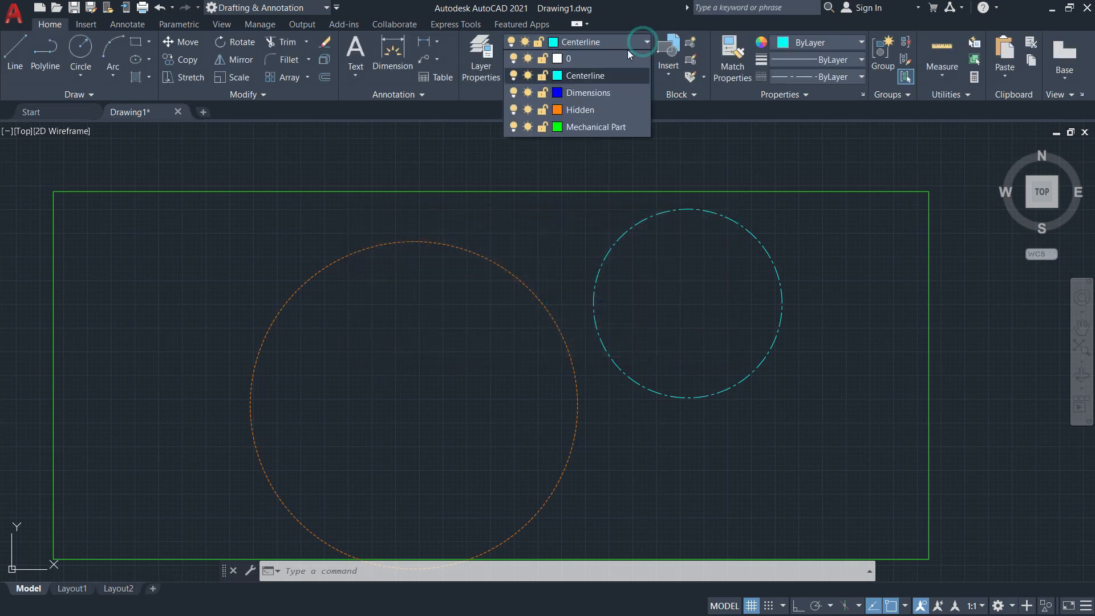
{"action": "left_click", "coordinate": [579, 59]}
Turn the Centerline layer off and back on.
{"action": "left_click", "coordinate": [579, 43]}
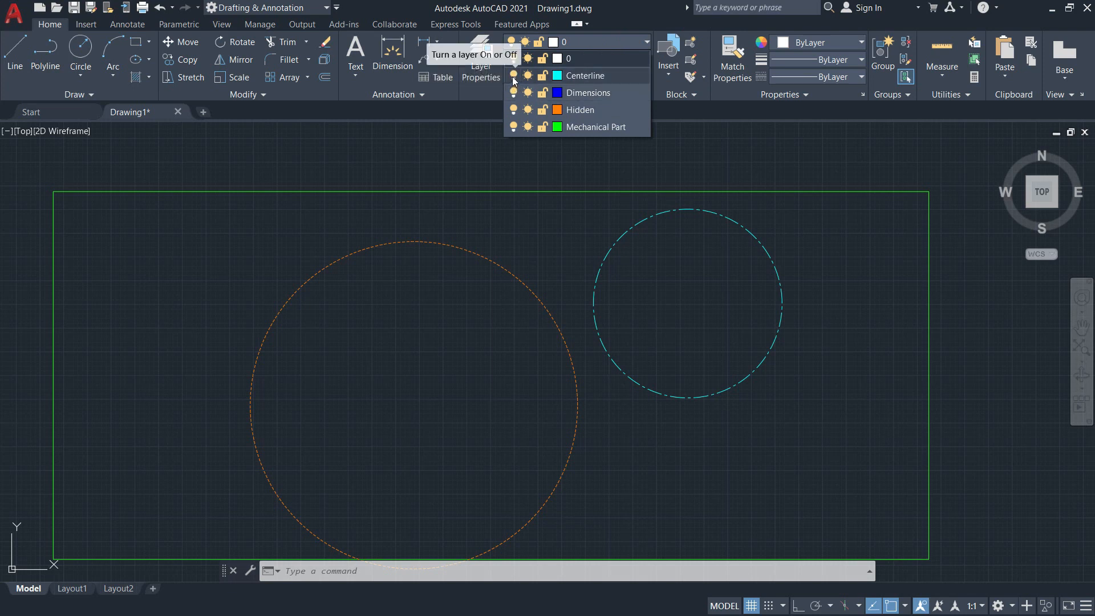
{"action": "left_click", "coordinate": [514, 76]}
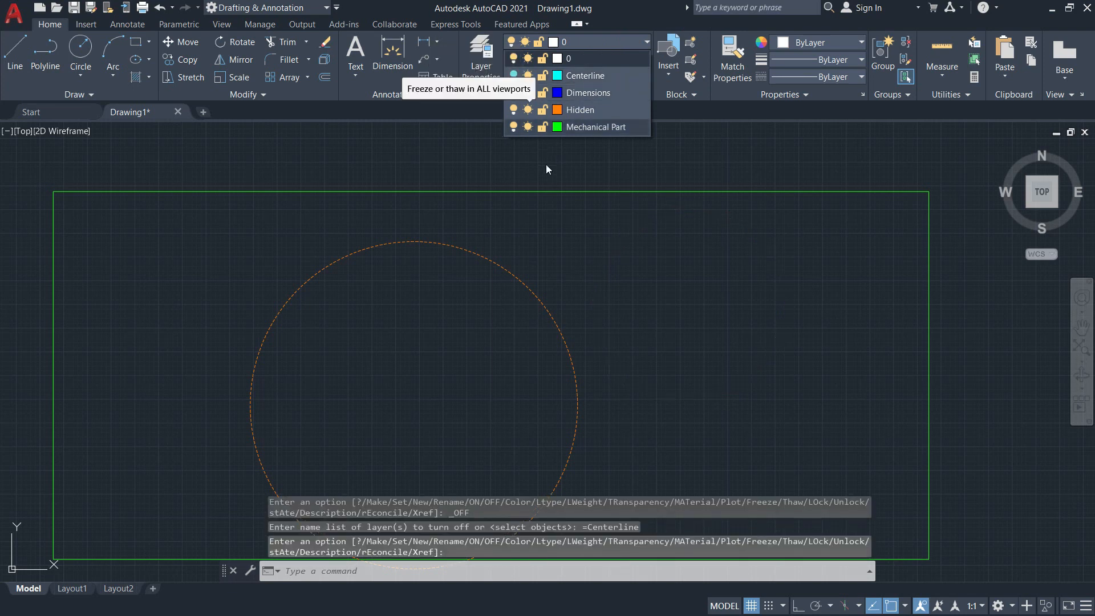
{"action": "left_click", "coordinate": [513, 77]}
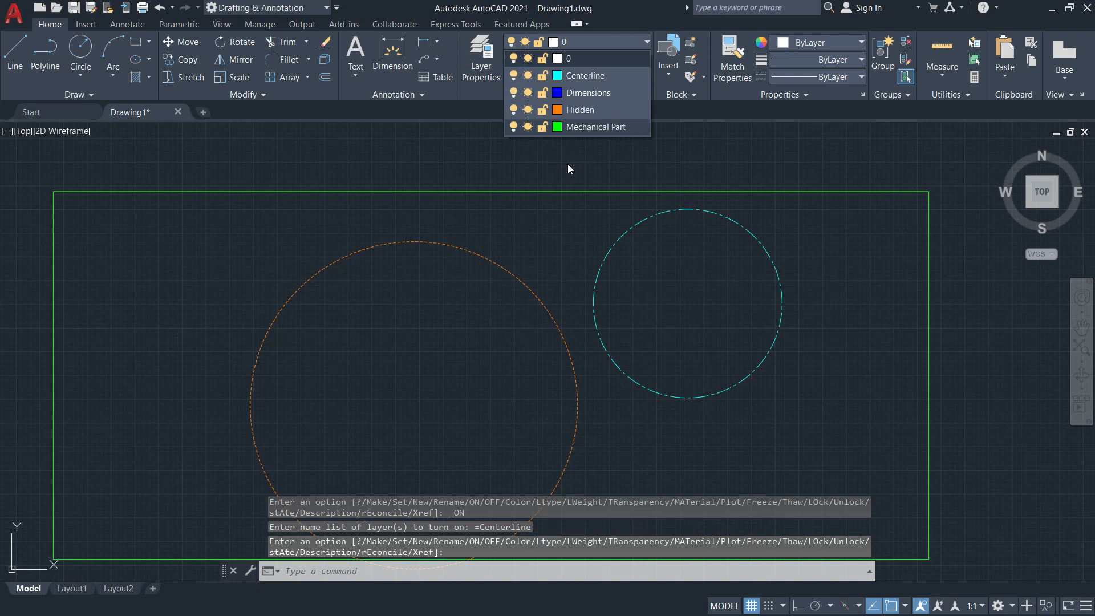
Freeze the Mechanical Part layer.
{"action": "left_click", "coordinate": [528, 127]}
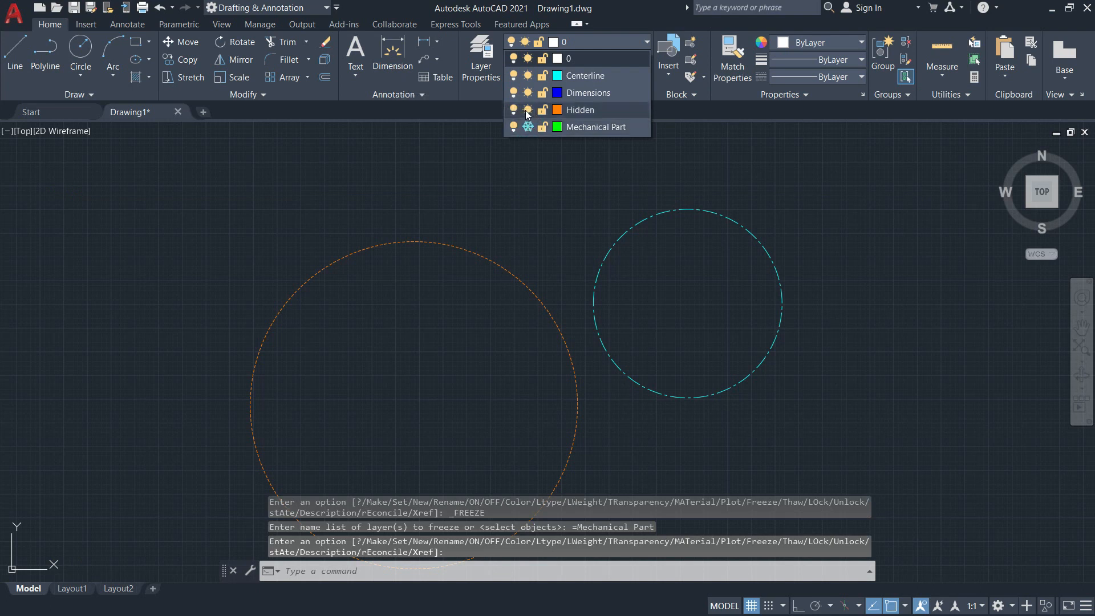
Freeze the Hidden layer, and thaw both the Hidden and Mechanical Part layers.
{"action": "left_click", "coordinate": [528, 111]}
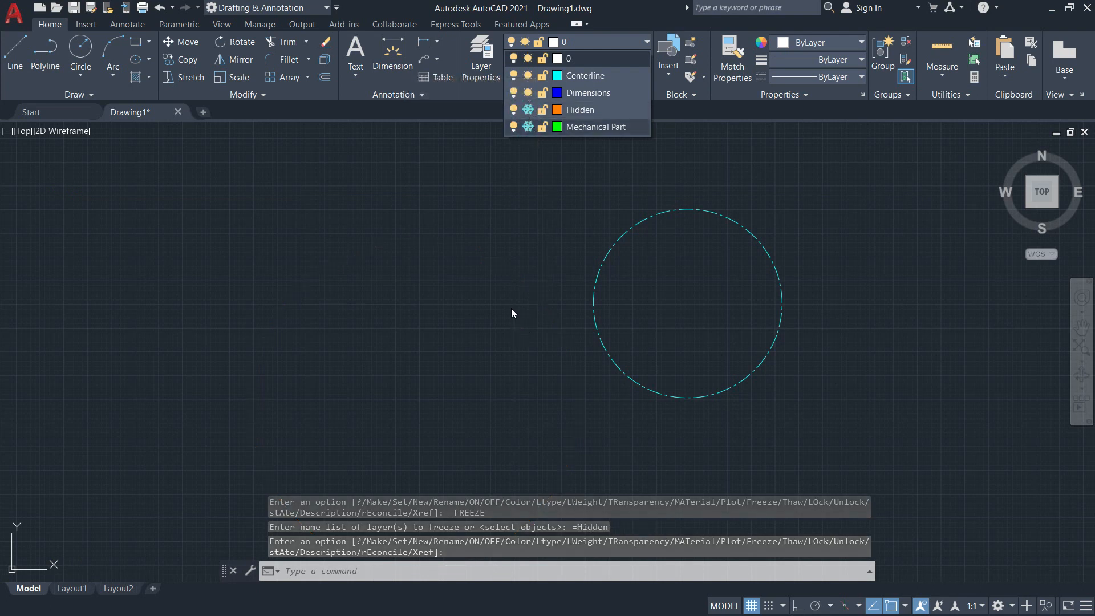
{"action": "left_click", "coordinate": [528, 109]}
{"action": "left_click", "coordinate": [528, 127]}
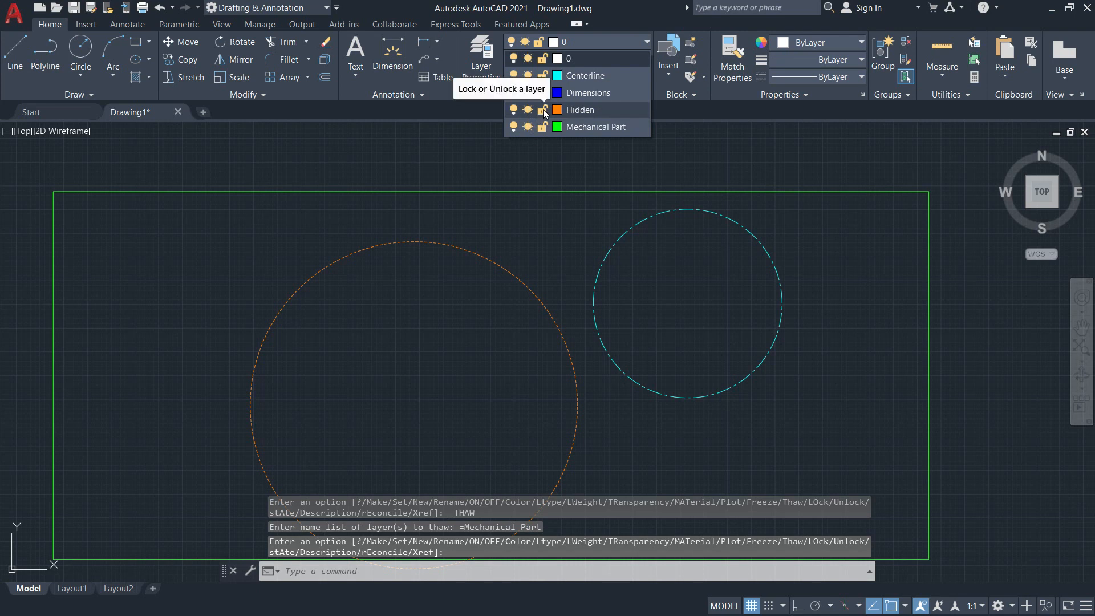
Lock the Hidden and Mechanical Part layers.
{"action": "left_click", "coordinate": [542, 110]}
{"action": "left_click", "coordinate": [543, 127]}
{"action": "scroll", "coordinate": [546, 166], "scroll_direction": "down", "scroll_amount": 2}
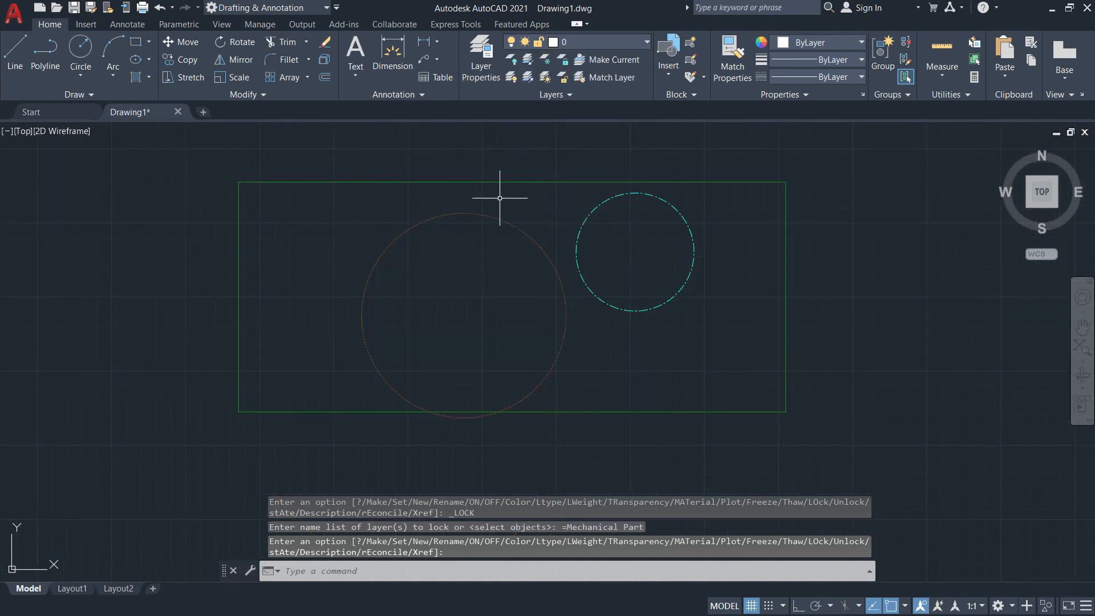
Try to erase the large circle and the rectangle on the locked layers together with the Centerline circle, and cancel the command.
{"action": "left_click", "coordinate": [325, 43]}
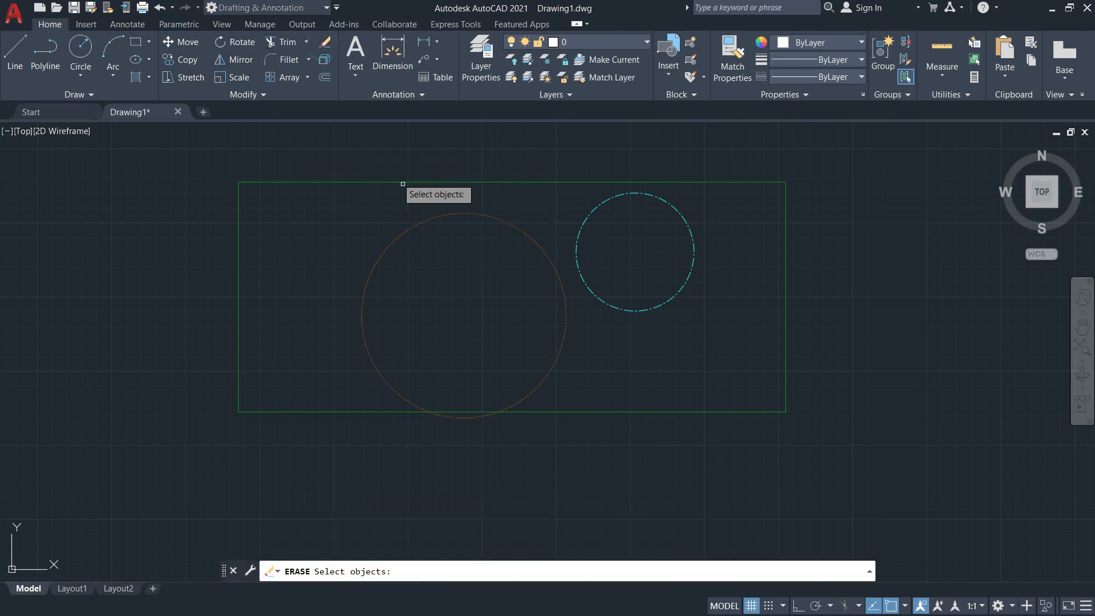
{"action": "left_click", "coordinate": [503, 220]}
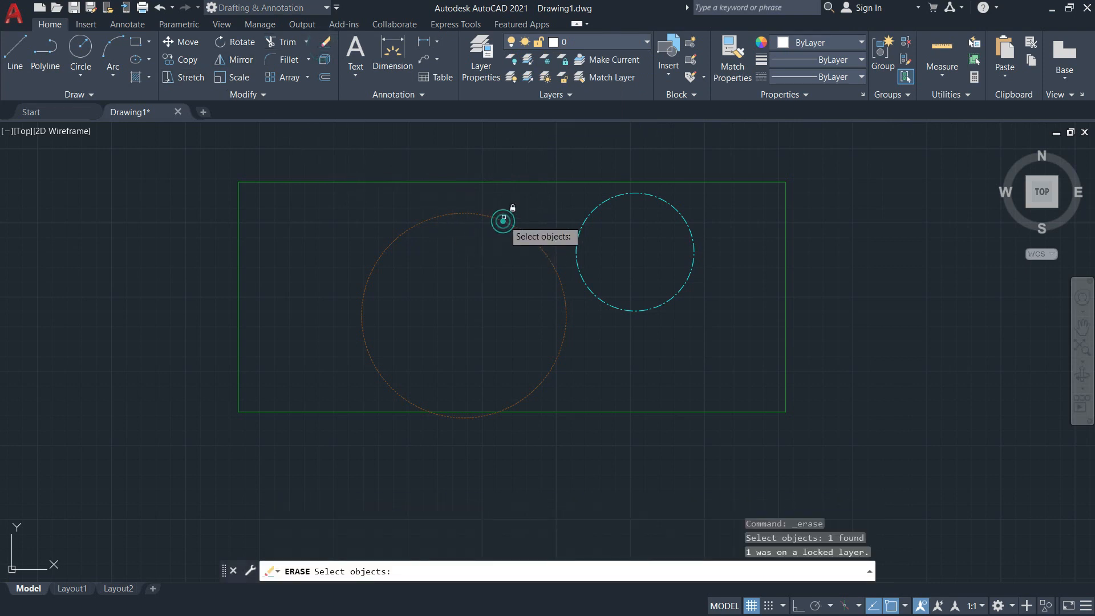
{"action": "left_click", "coordinate": [500, 182]}
{"action": "scroll", "coordinate": [601, 213], "scroll_direction": "up", "scroll_amount": 2}
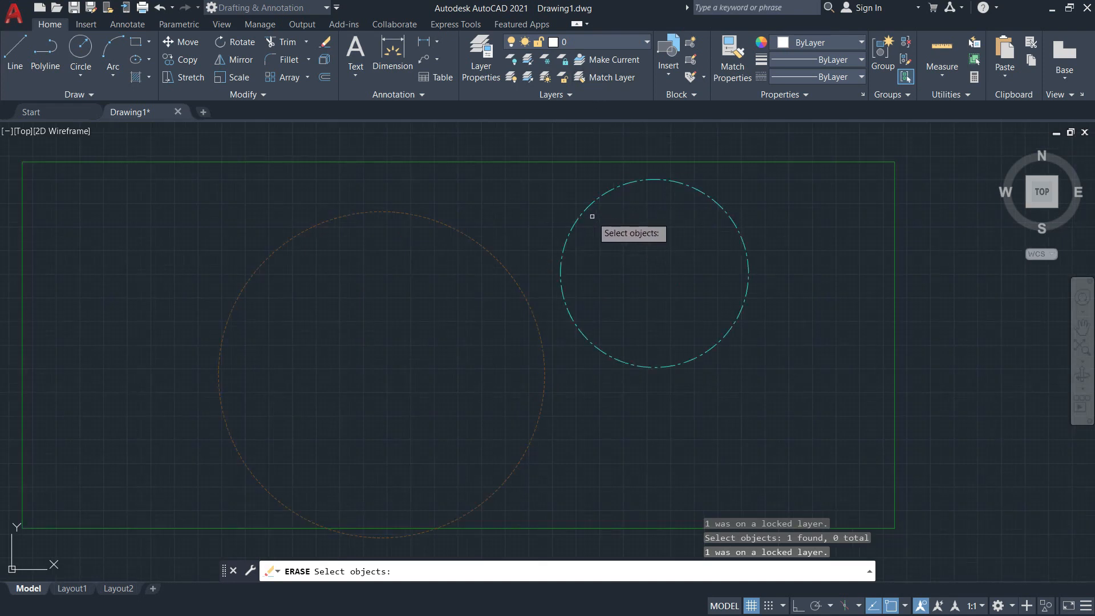
{"action": "left_click", "coordinate": [588, 209]}
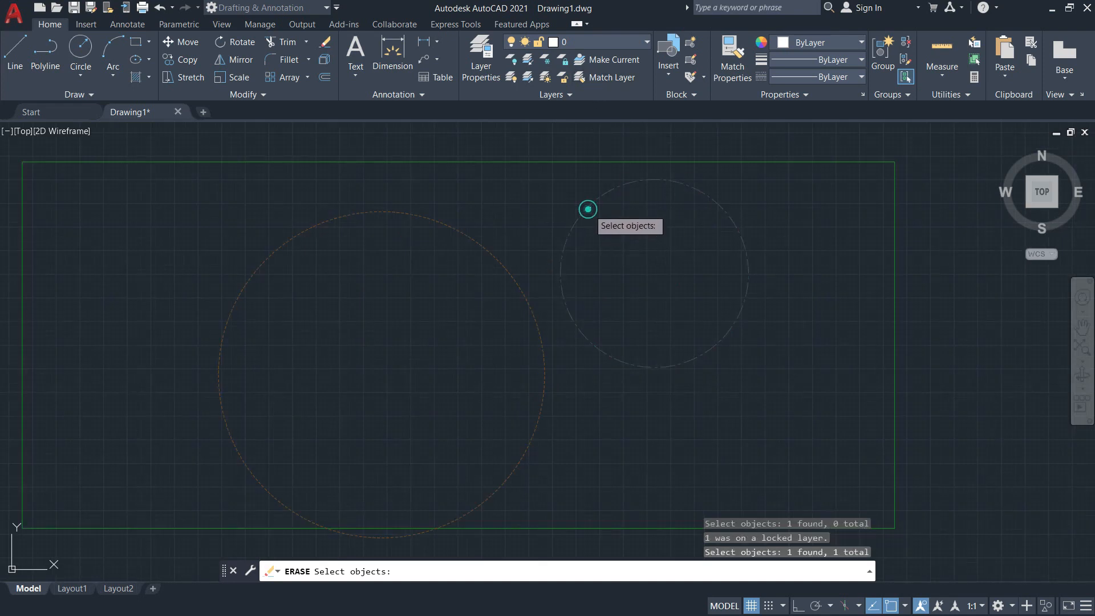
{"action": "left_click", "coordinate": [555, 162]}
{"action": "left_click", "coordinate": [469, 240]}
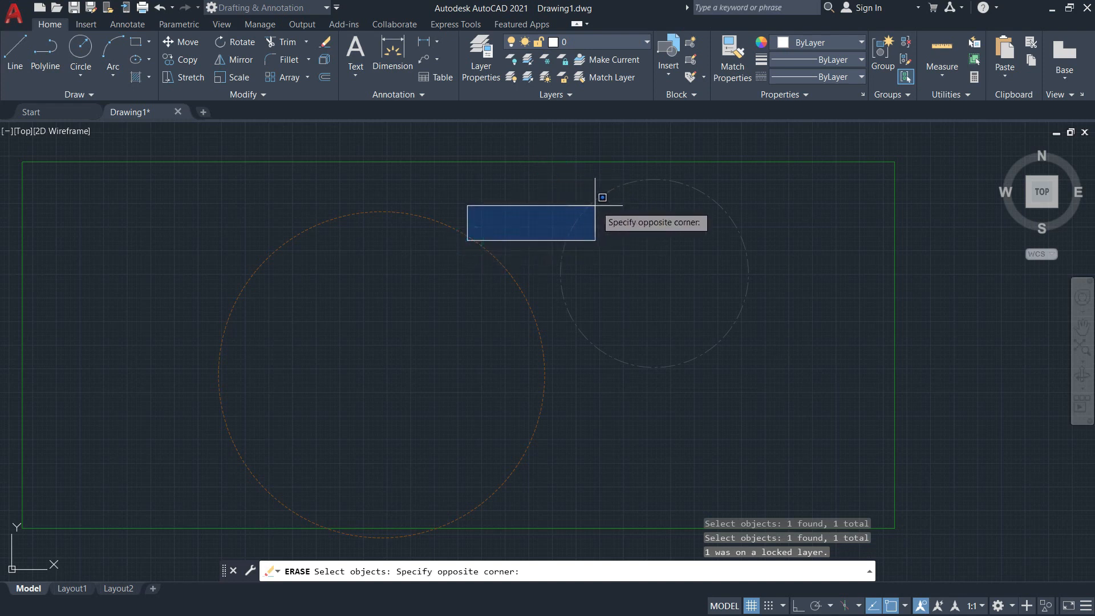
{"action": "key", "text": "Escape"}
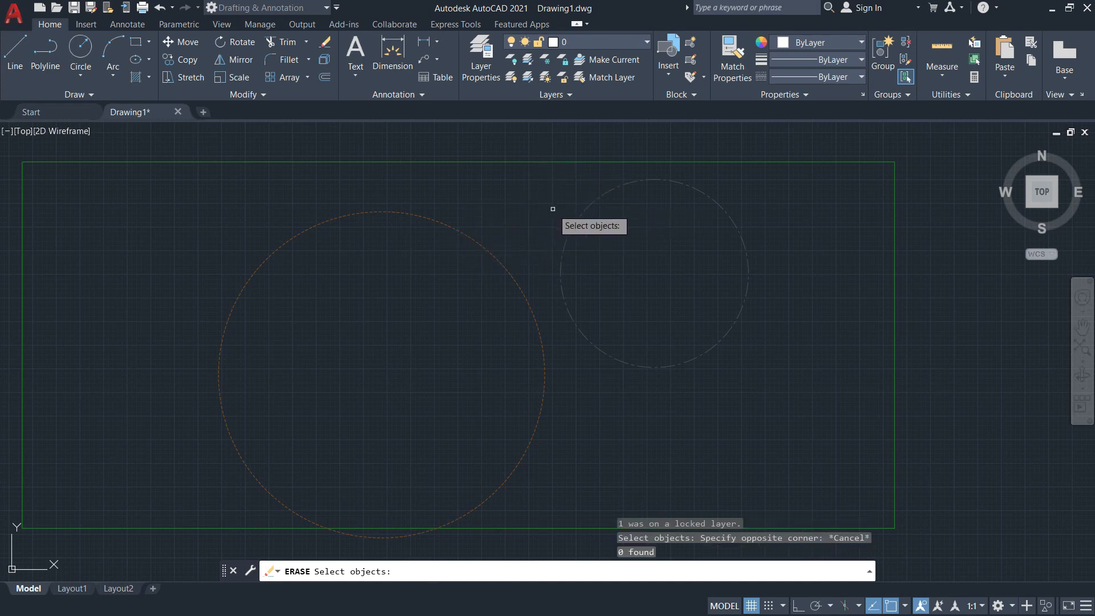
{"action": "key", "text": "Escape"}
Unlock the Hidden and Mechanical Part layers.
{"action": "left_click", "coordinate": [608, 43]}
{"action": "left_click", "coordinate": [543, 110]}
{"action": "left_click", "coordinate": [542, 126]}
{"action": "left_click", "coordinate": [505, 208]}
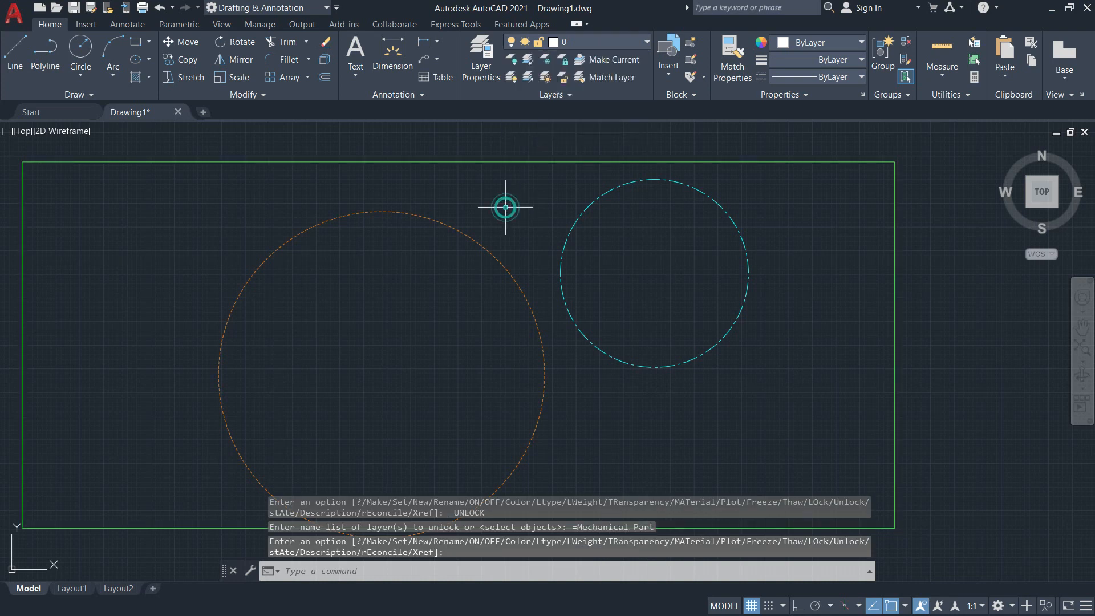
{"action": "middle_click_drag", "start_coordinate": [469, 214], "coordinate": [526, 195]}
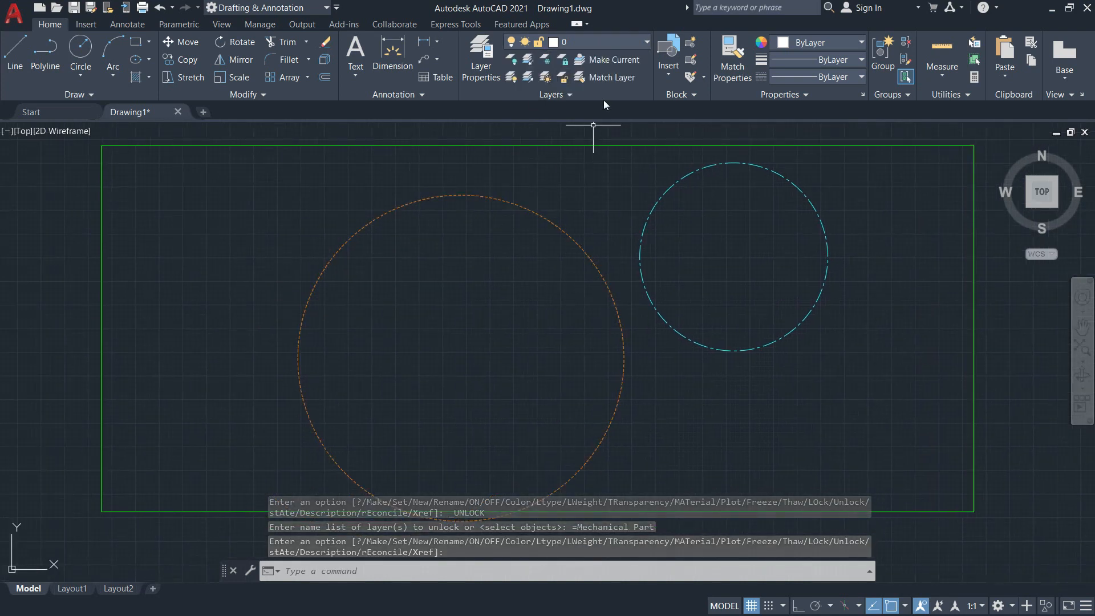
Erase all objects in the drawing using the all selection option.
{"action": "left_click", "coordinate": [568, 43]}
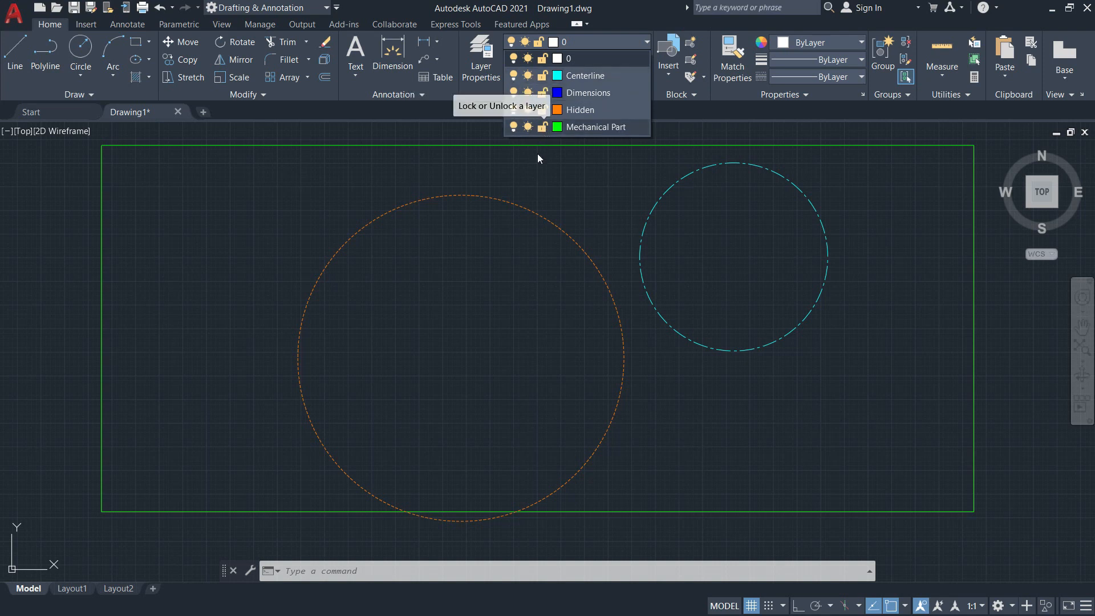
{"action": "left_click", "coordinate": [565, 198]}
{"action": "scroll", "coordinate": [565, 195], "scroll_direction": "down", "scroll_amount": 6}
{"action": "type", "text": "e"}
{"action": "key", "text": "Return"}
{"action": "type", "text": "all"}
{"action": "key", "text": "Return"}
{"action": "key", "text": "Return"}
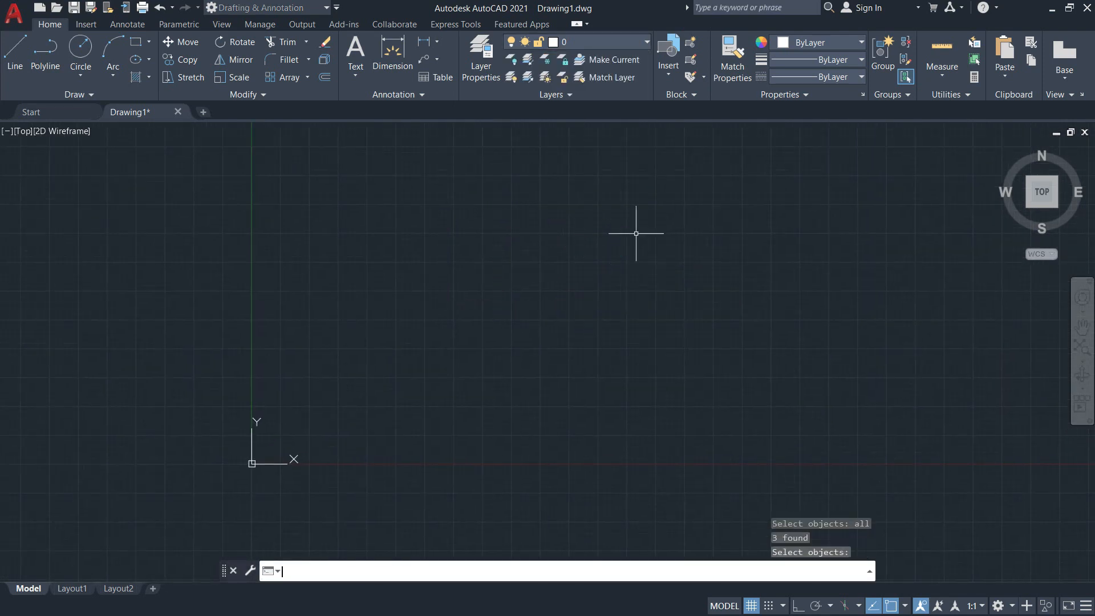
{"action": "key", "text": "alt+Tab"}
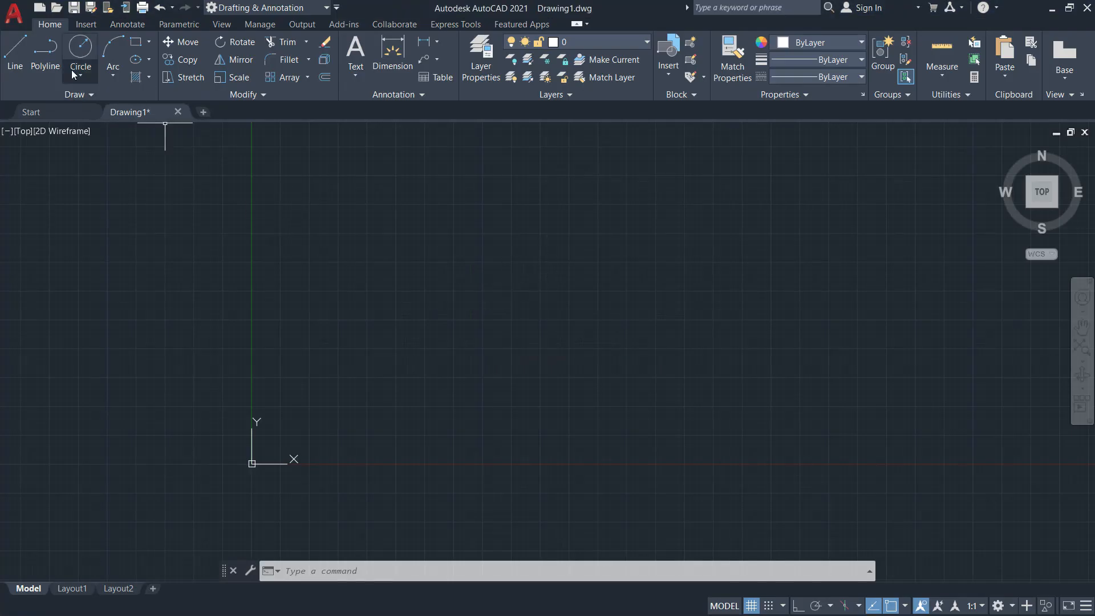
{"action": "left_click", "coordinate": [148, 42]}
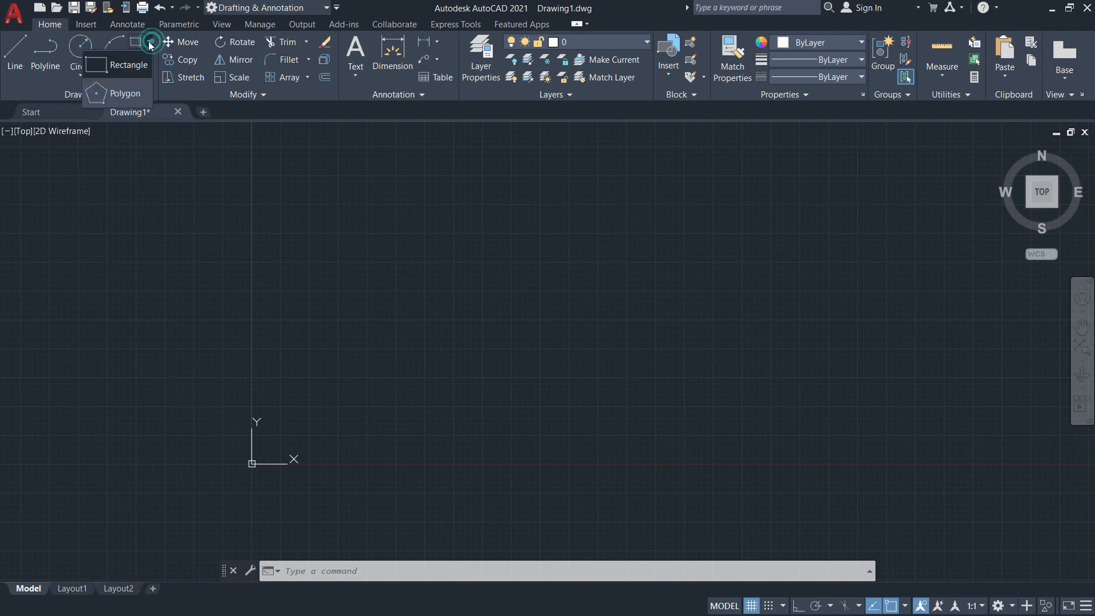
{"action": "left_click", "coordinate": [124, 68]}
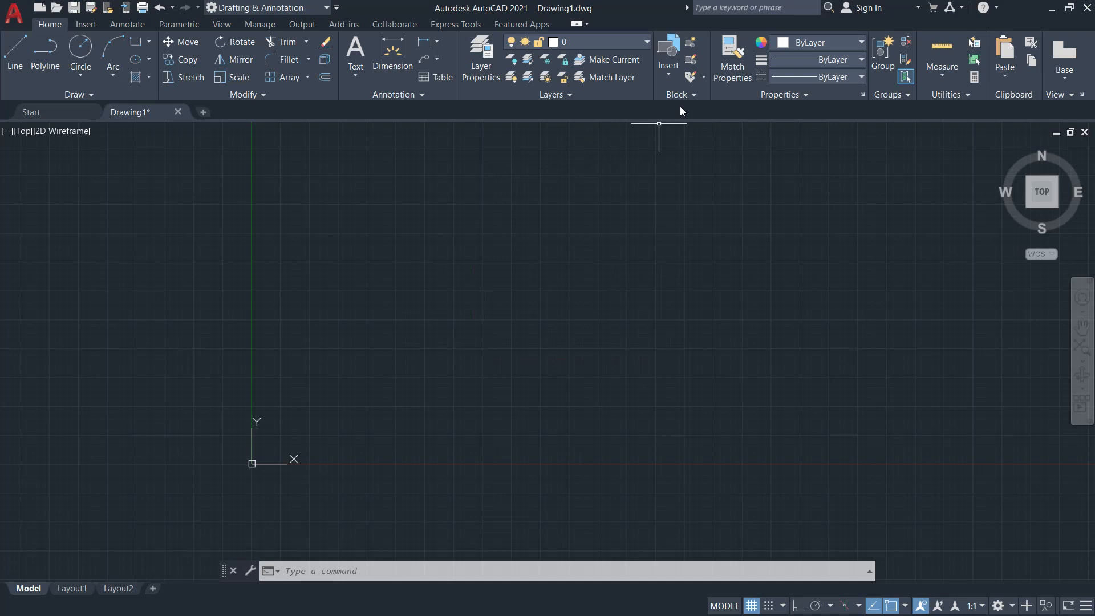
Make Mechanical Part the current layer.
{"action": "left_click", "coordinate": [625, 45]}
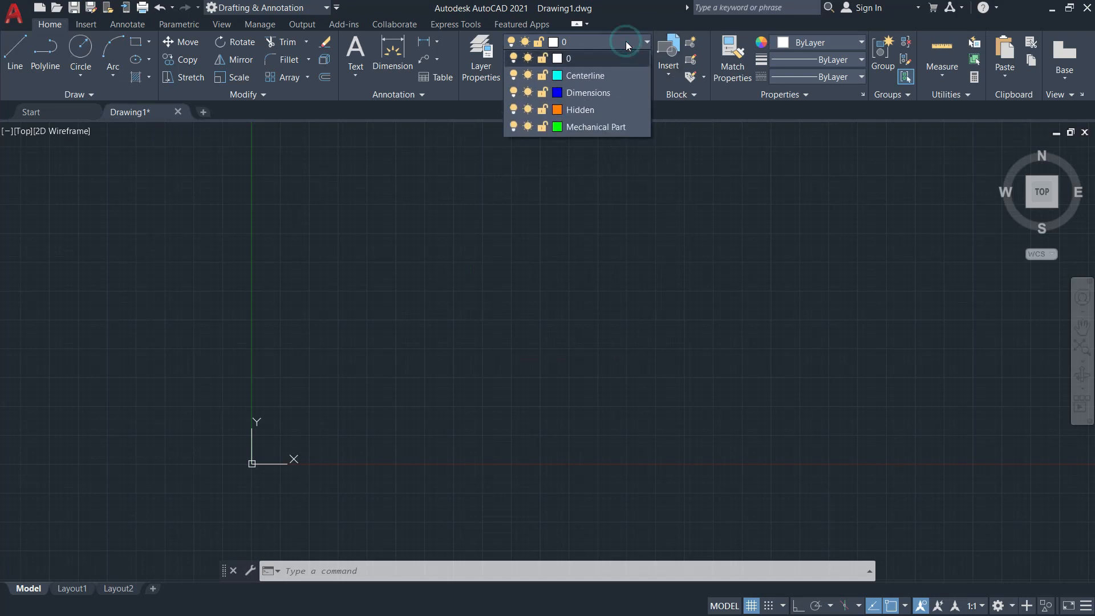
{"action": "left_click", "coordinate": [590, 126]}
{"action": "scroll", "coordinate": [472, 267], "scroll_direction": "up", "scroll_amount": 2}
{"action": "scroll", "coordinate": [433, 285], "scroll_direction": "up", "scroll_amount": 3}
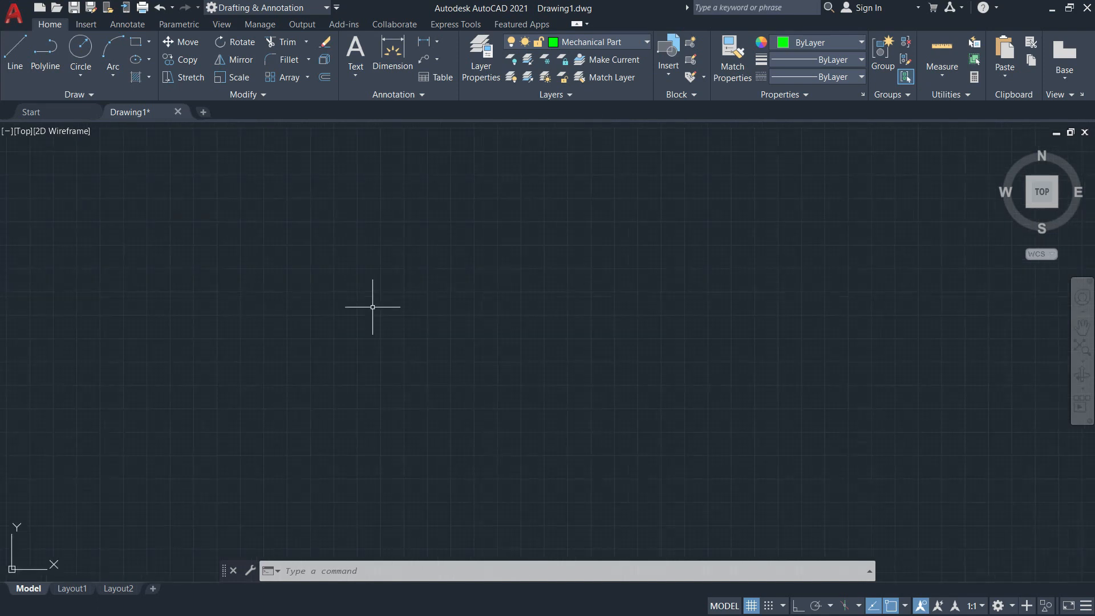
Draw a 3.5 by 2.5 rectangle in open space for the part's top view, checking the reference image Illustration10.png for the dimensions.
{"action": "left_click", "coordinate": [138, 43]}
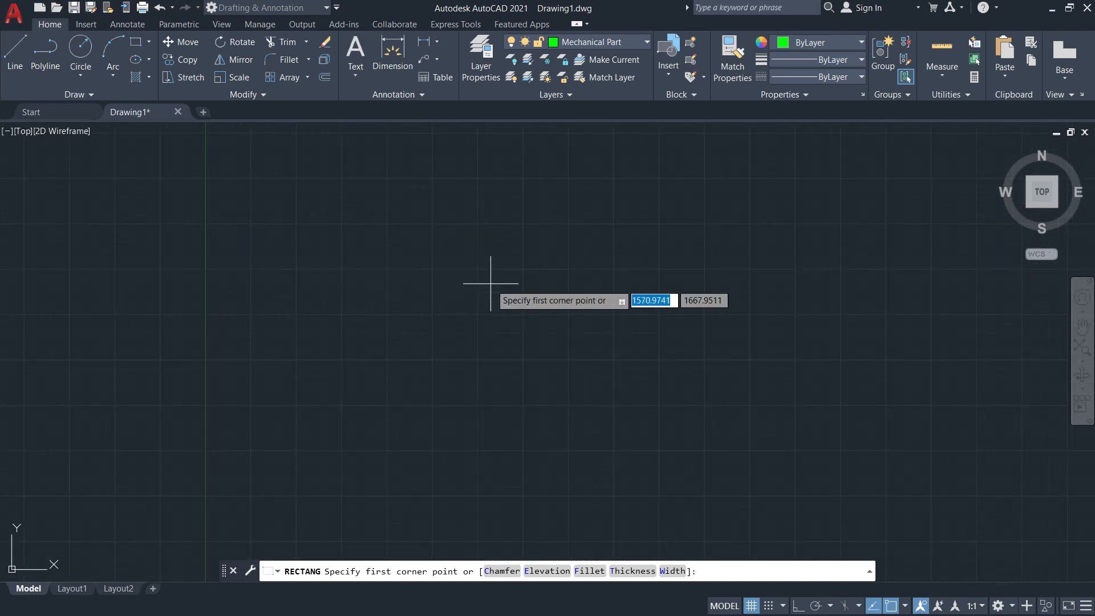
{"action": "scroll", "coordinate": [359, 271], "scroll_direction": "down", "scroll_amount": 3}
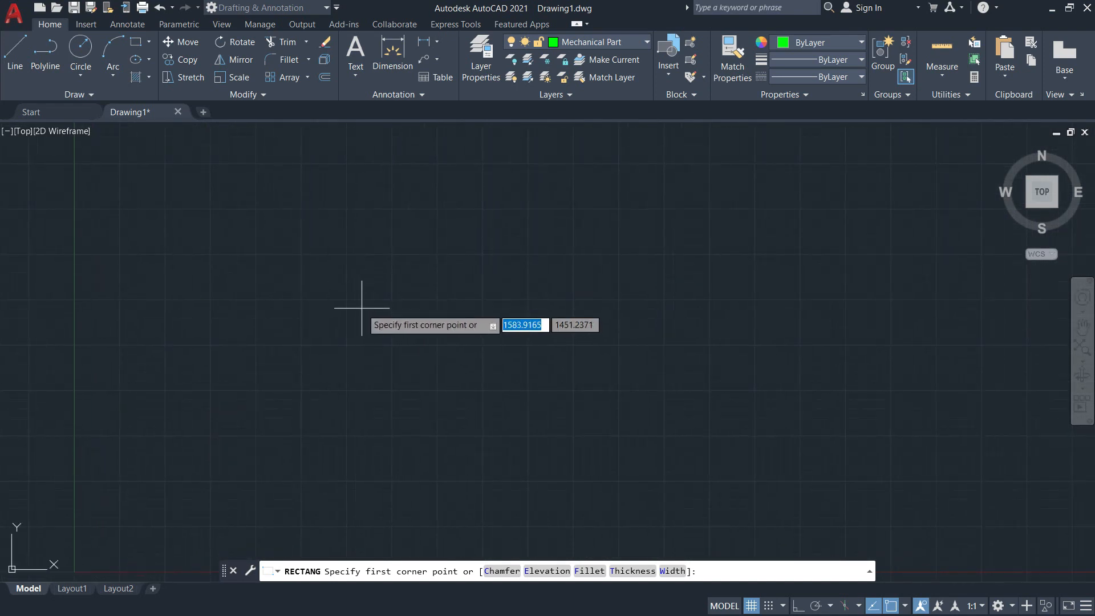
{"action": "left_click", "coordinate": [296, 384]}
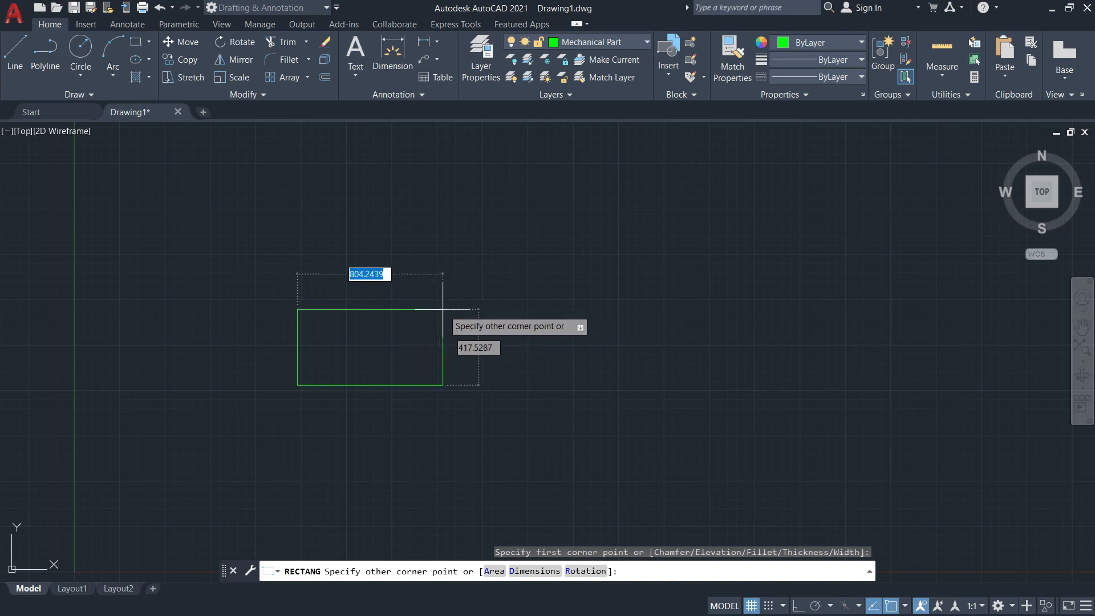
{"action": "key", "text": "alt+Tab"}
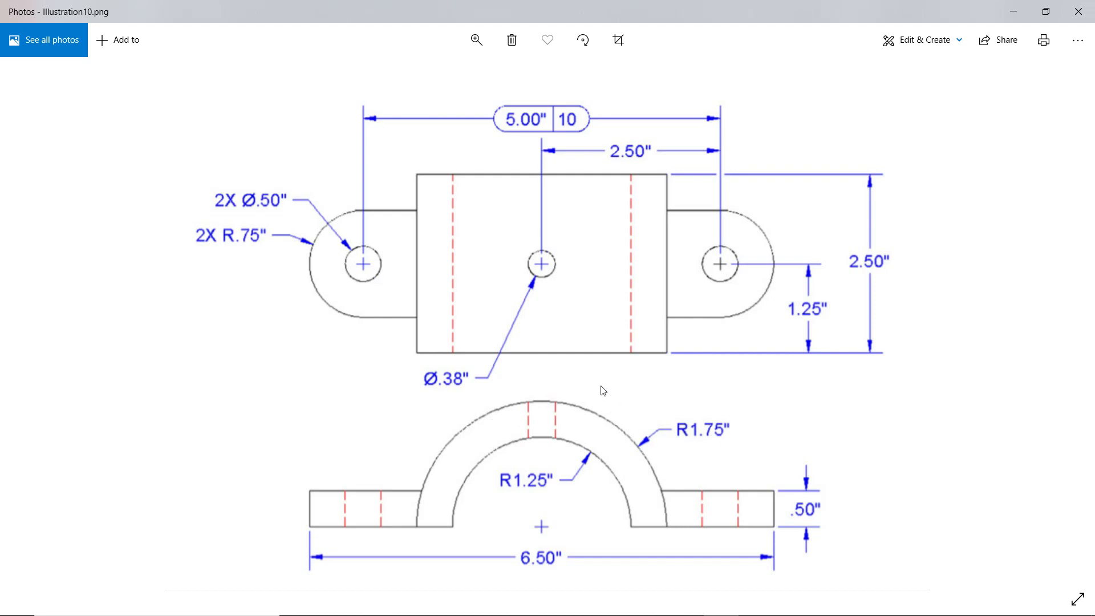
{"action": "key", "text": "alt+Tab"}
{"action": "type", "text": "3"}
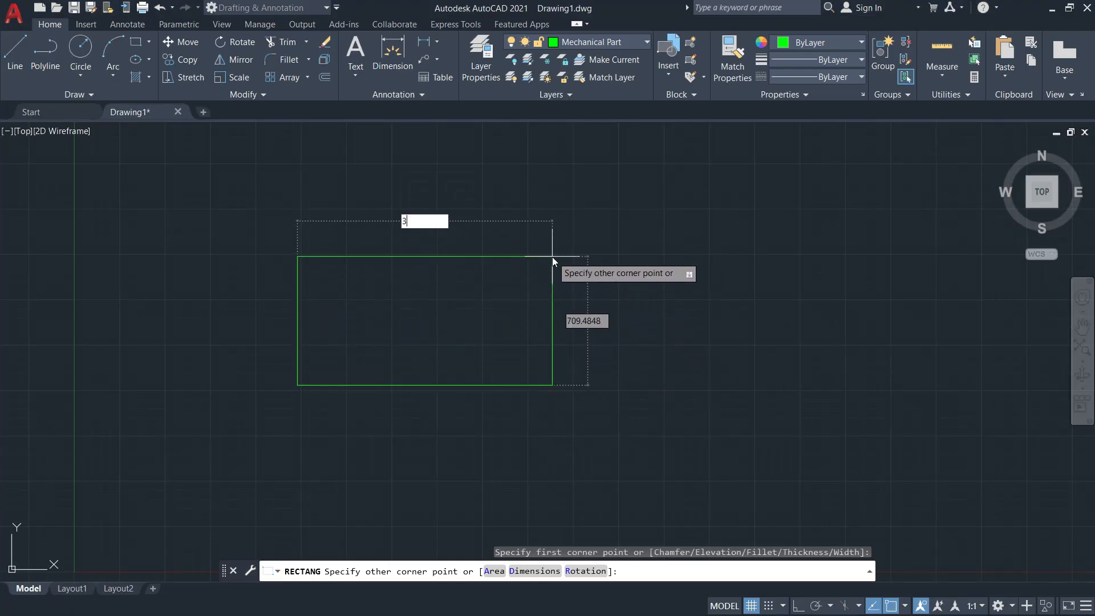
{"action": "type", "text": ".5"}
{"action": "key", "text": "Tab"}
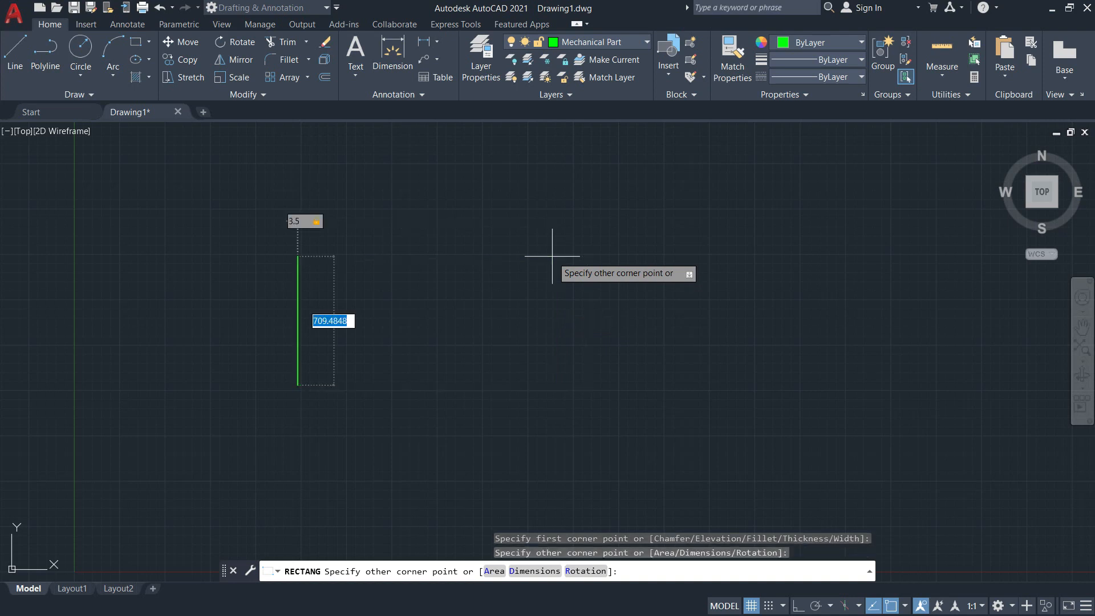
{"action": "type", "text": "2."}
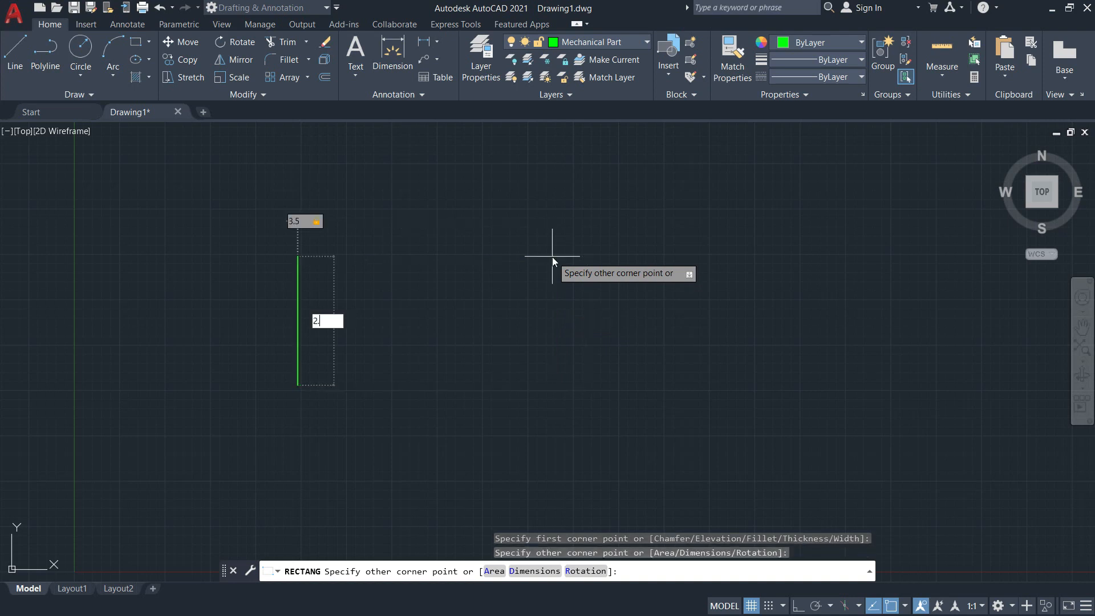
{"action": "type", "text": "5"}
{"action": "key", "text": "Return"}
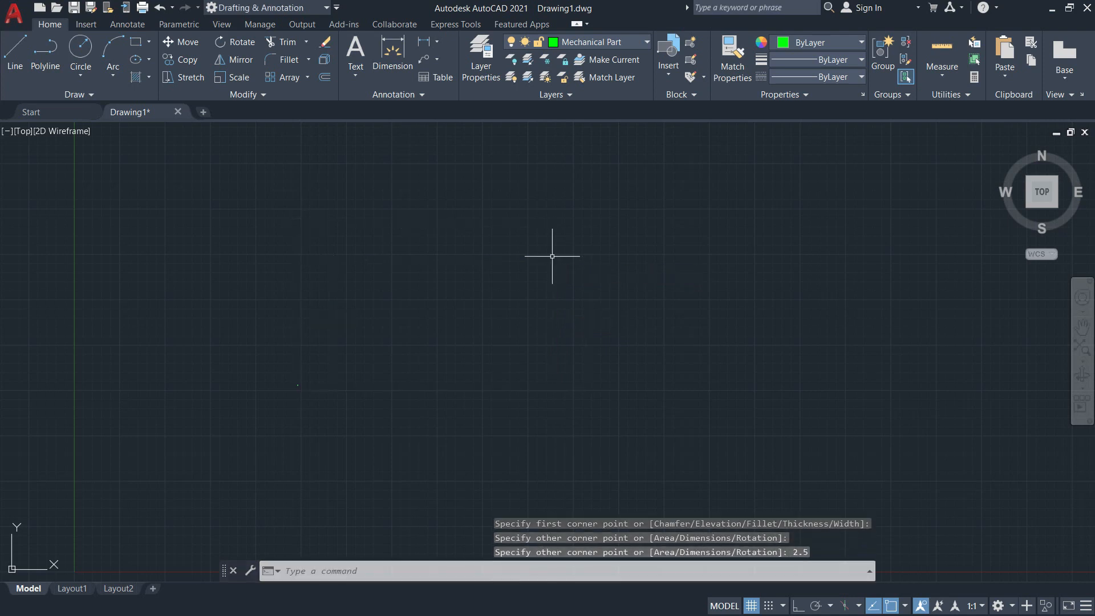
Regenerate the model to display the new rectangle up close.
{"action": "scroll", "coordinate": [305, 377], "scroll_direction": "up", "scroll_amount": 10}
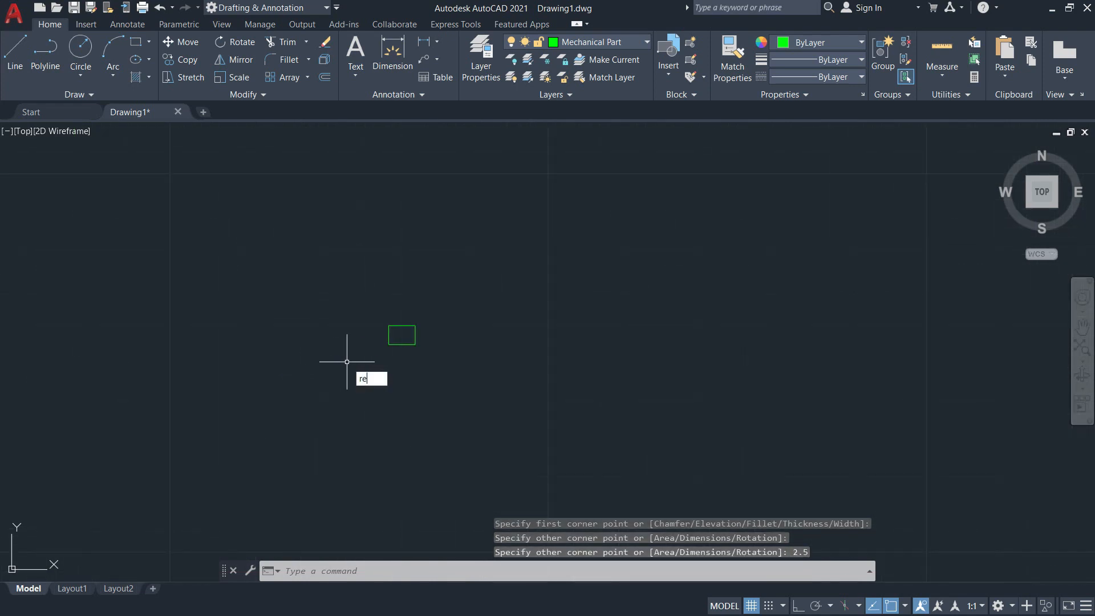
{"action": "scroll", "coordinate": [378, 362], "scroll_direction": "up", "scroll_amount": 8}
{"action": "middle_click_drag", "start_coordinate": [386, 350], "coordinate": [386, 434]}
{"action": "scroll", "coordinate": [386, 435], "scroll_direction": "down", "scroll_amount": 2}
{"action": "mouse_move", "coordinate": [442, 406]}
{"action": "middle_mouse_down"}
{"action": "mouse_move", "coordinate": [379, 415]}
{"action": "mouse_move", "coordinate": [443, 384]}
{"action": "middle_mouse_up"}
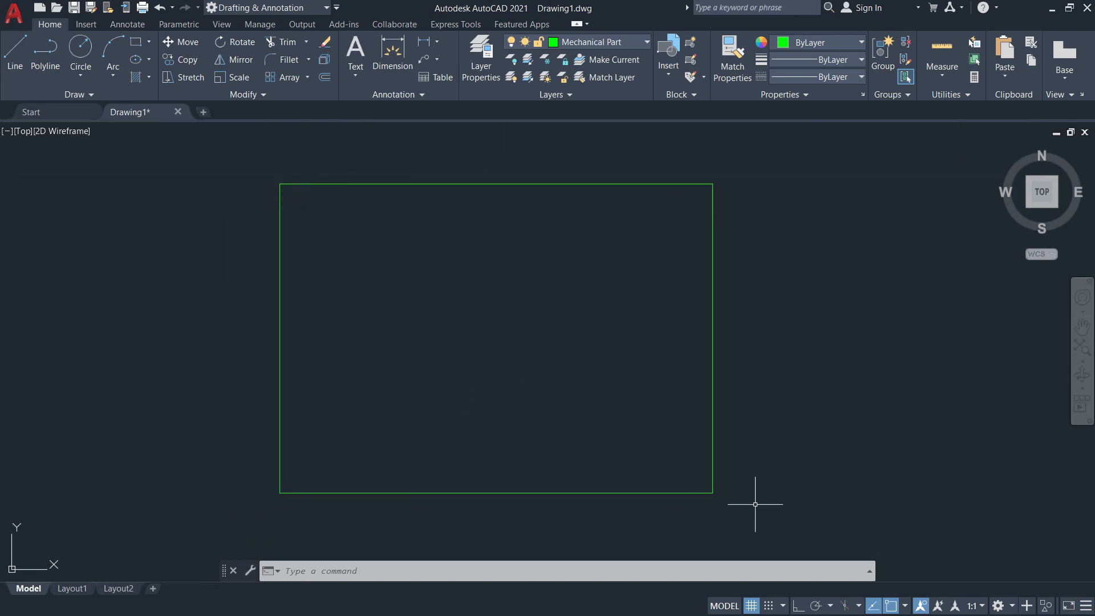
{"action": "middle_click_drag", "start_coordinate": [588, 285], "coordinate": [555, 292]}
Check the reference image, and accept object snap settings with Endpoint, Midpoint, Center, Intersection and Extension enabled.
{"action": "key", "text": "alt+Tab"}
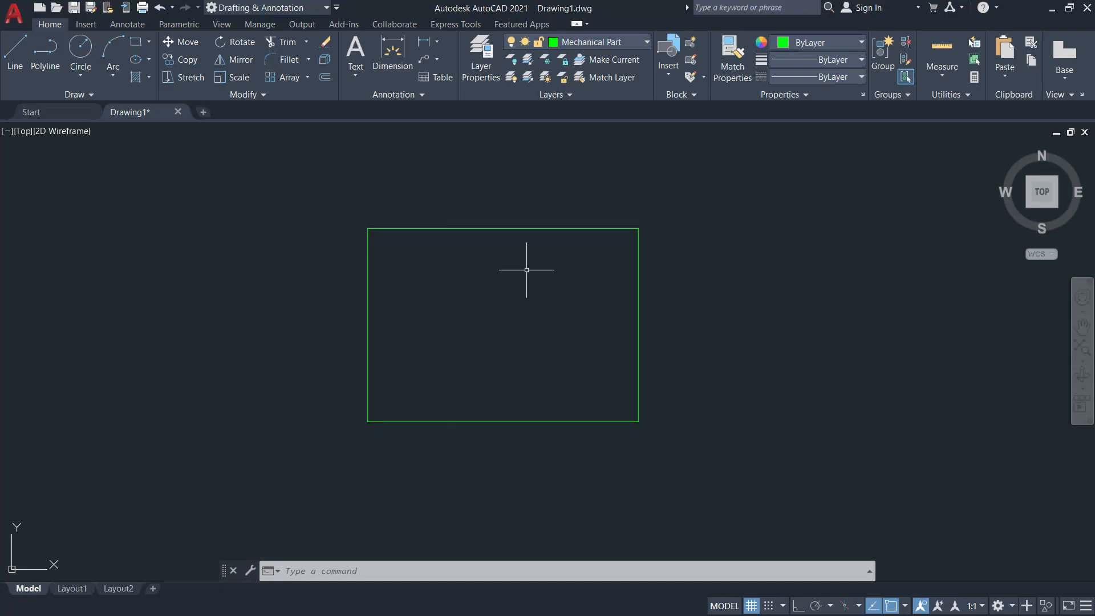
{"action": "key", "text": "Escape"}
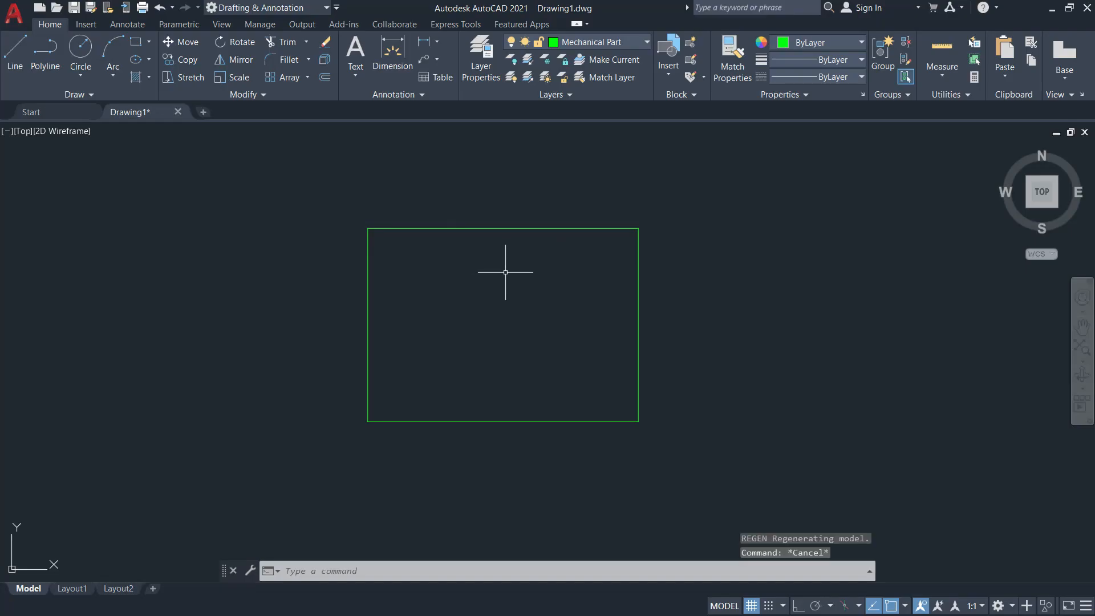
{"action": "type", "text": "os"}
{"action": "key", "text": "Return"}
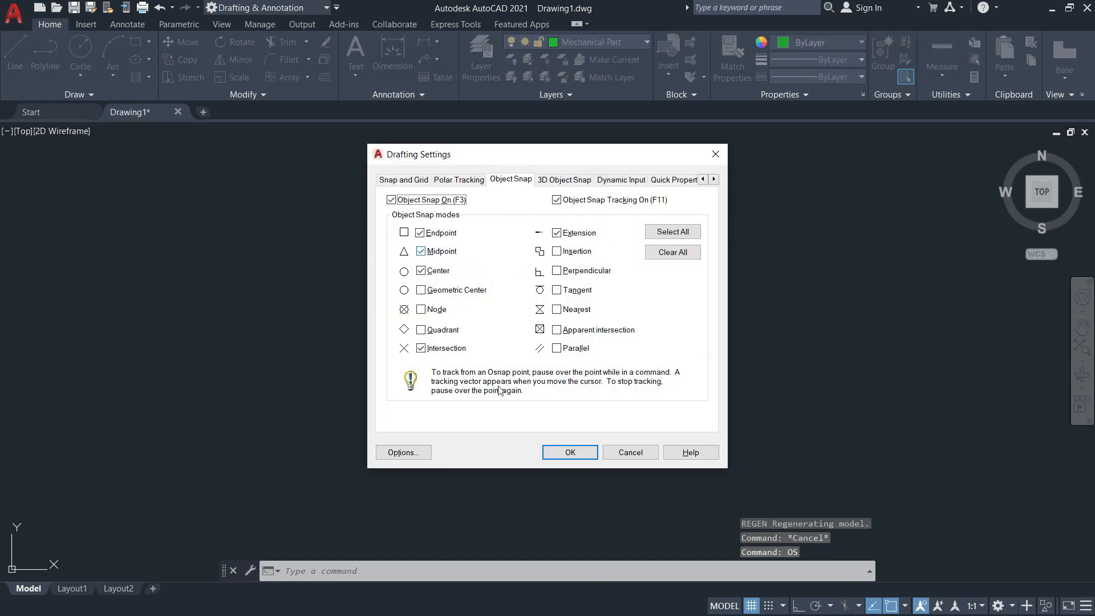
{"action": "left_click", "coordinate": [570, 452]}
Draw a vertical line from the midpoint of the rectangle's upper edge to the midpoint of its lower edge.
{"action": "left_click", "coordinate": [15, 50]}
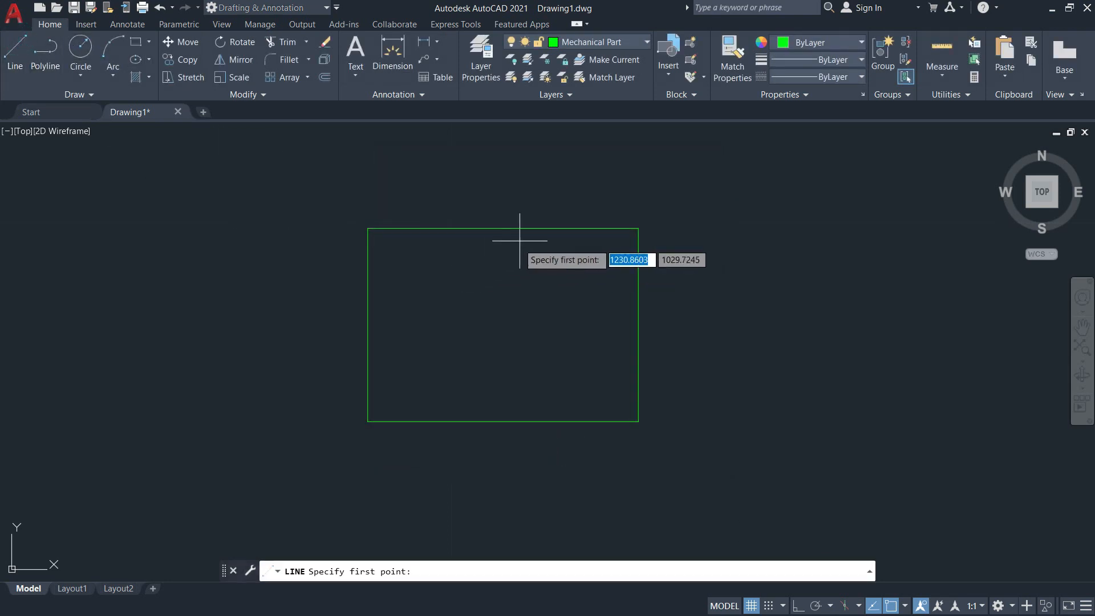
{"action": "left_click", "coordinate": [505, 229]}
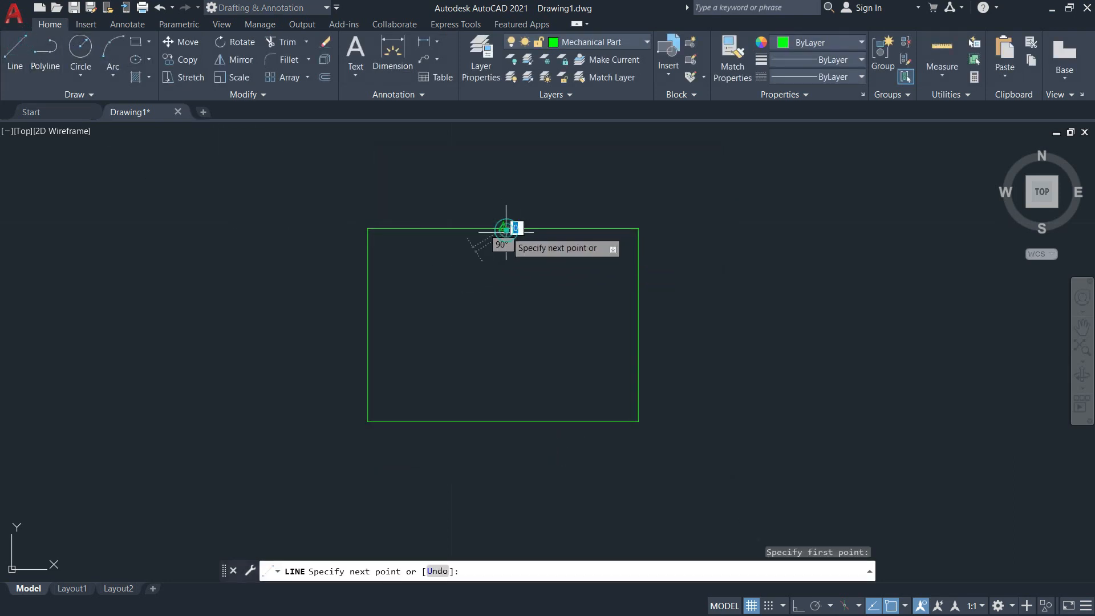
{"action": "left_click", "coordinate": [503, 422]}
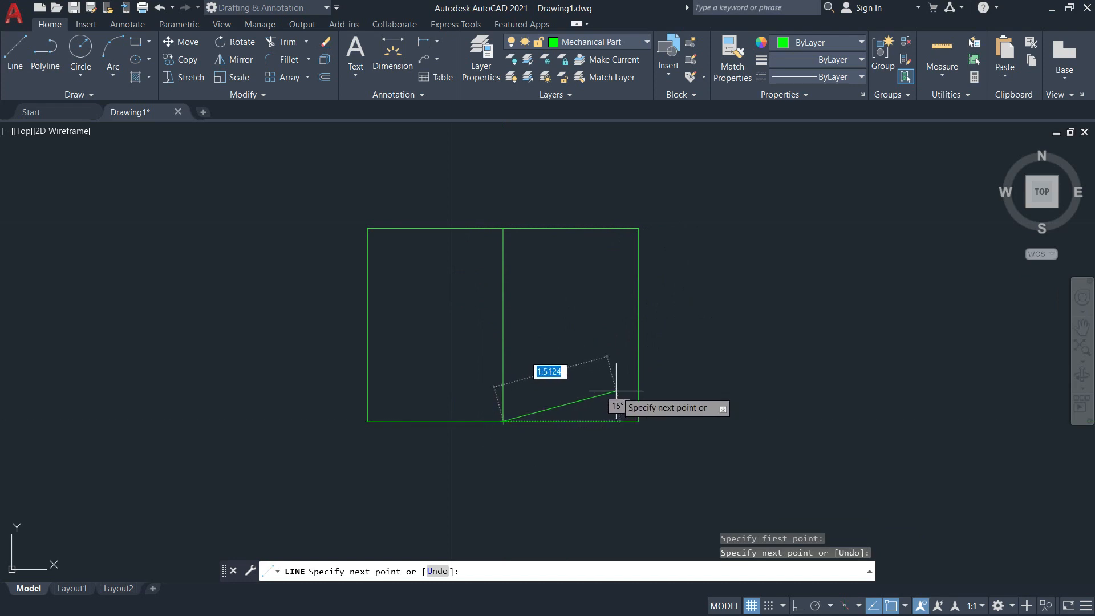
{"action": "key", "text": "Return"}
{"action": "key", "text": "Return"}
Draw a horizontal line from the midpoint of the rectangle's left edge to the midpoint of its right edge.
{"action": "left_click", "coordinate": [367, 325]}
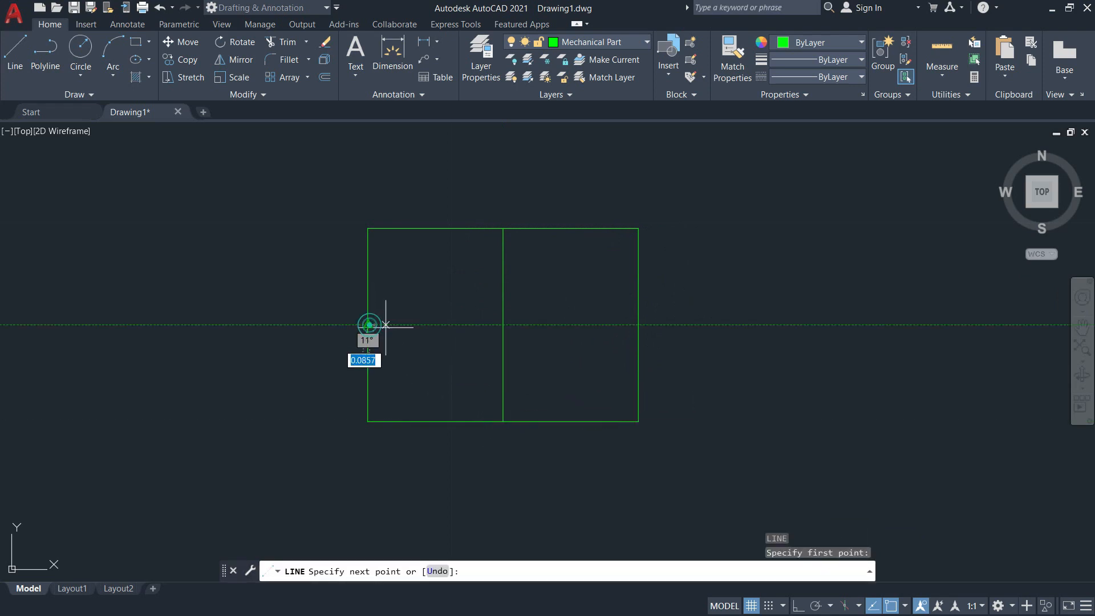
{"action": "left_click", "coordinate": [638, 324]}
{"action": "key", "text": "Return"}
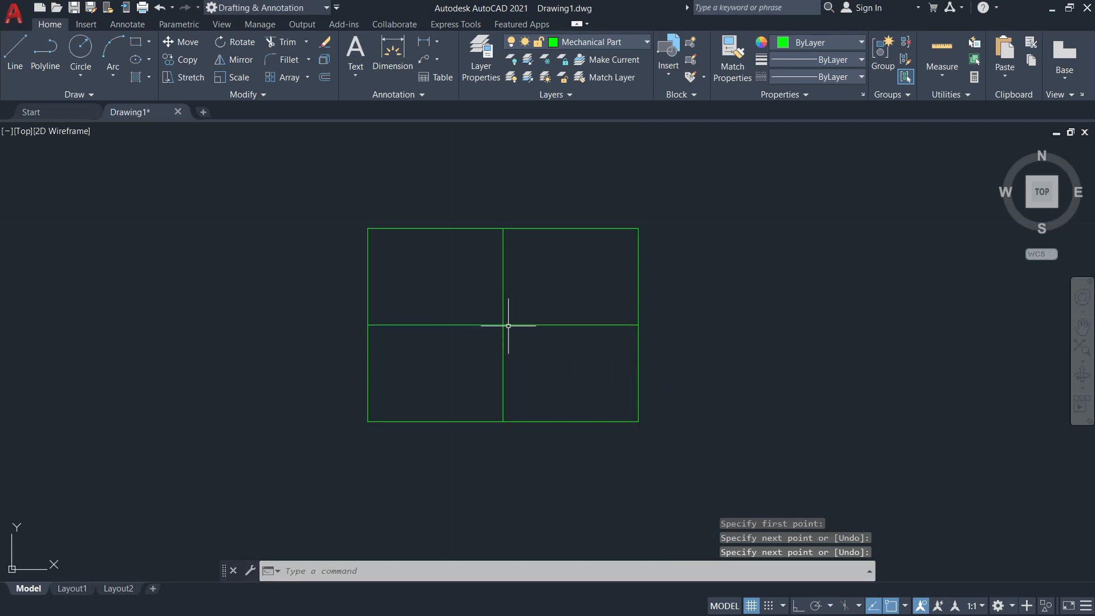
{"action": "scroll", "coordinate": [506, 329], "scroll_direction": "up", "scroll_amount": 2}
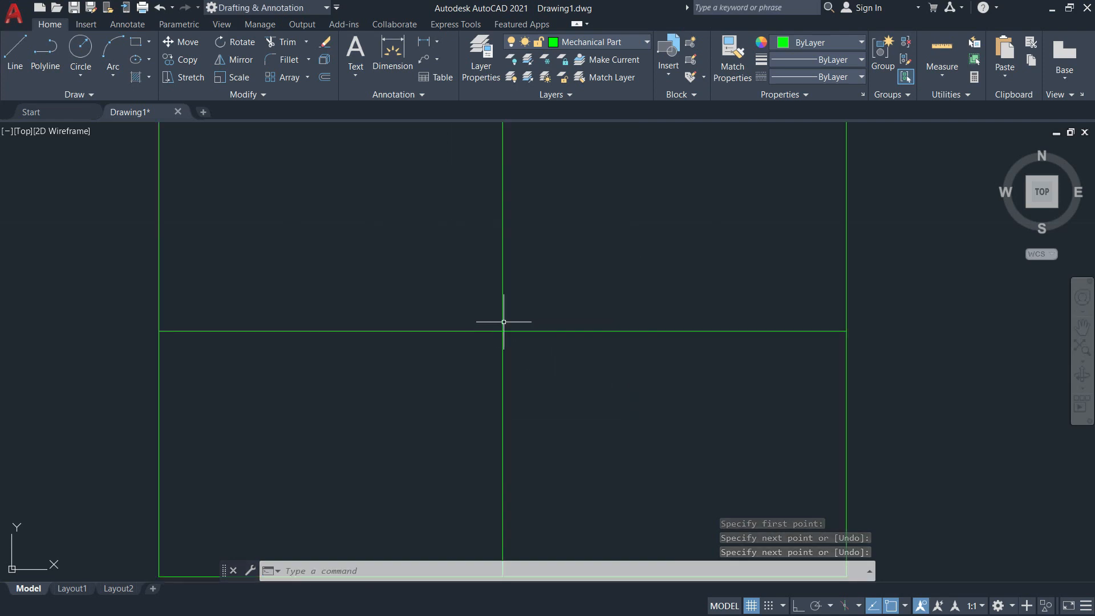
{"action": "scroll", "coordinate": [542, 331], "scroll_direction": "down", "scroll_amount": 1}
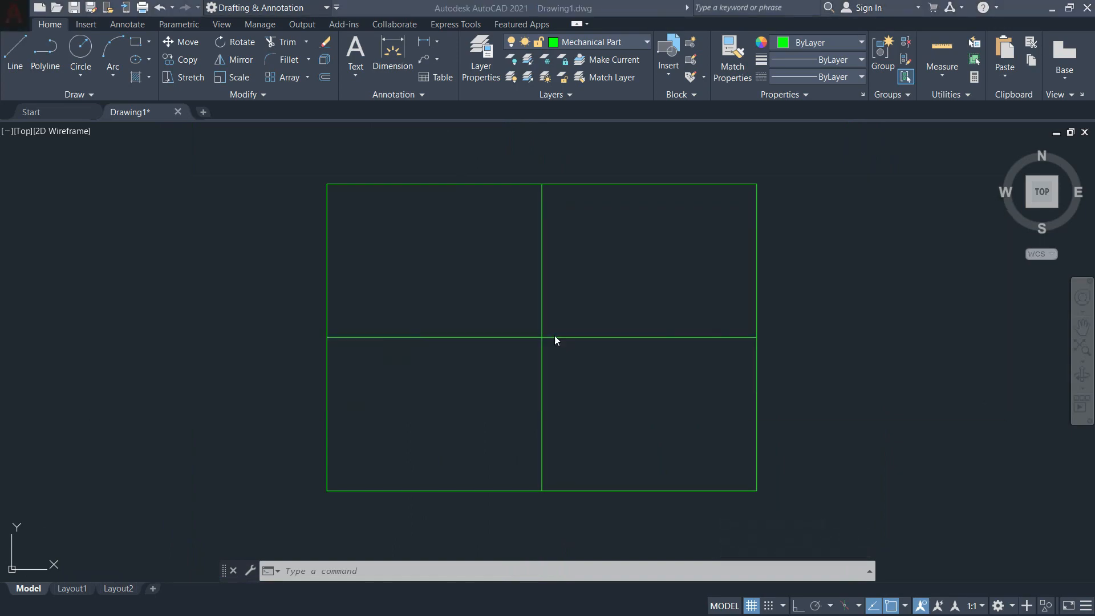
Check the reference image Illustration10.png for the centre hole's diameter.
{"action": "key", "text": "alt+Tab"}
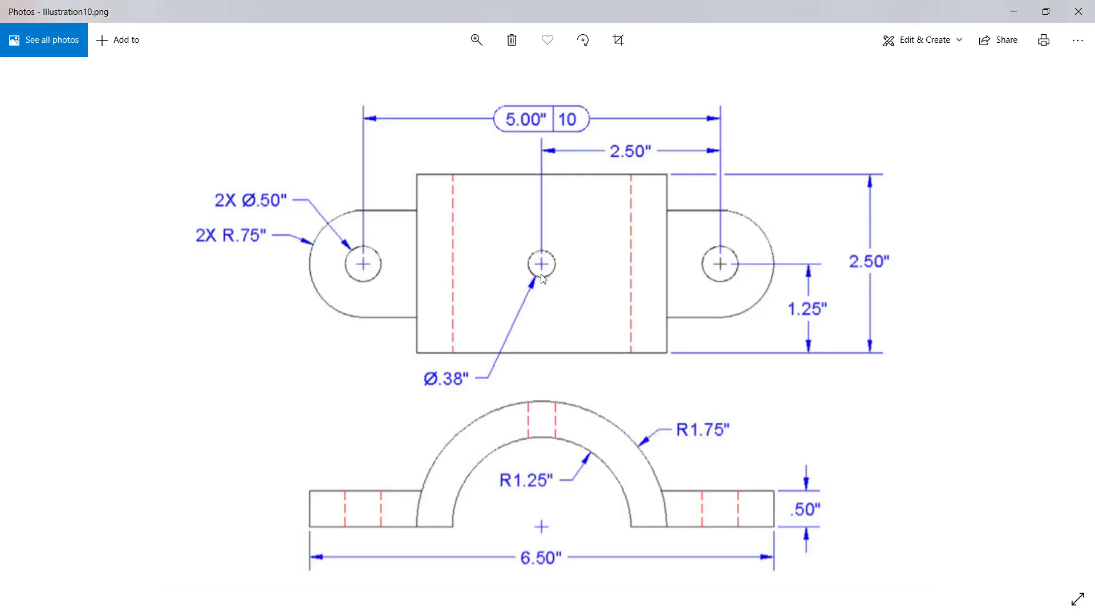
{"action": "key", "text": "alt+Tab"}
{"action": "type", "text": "c"}
{"action": "key", "text": "Return"}
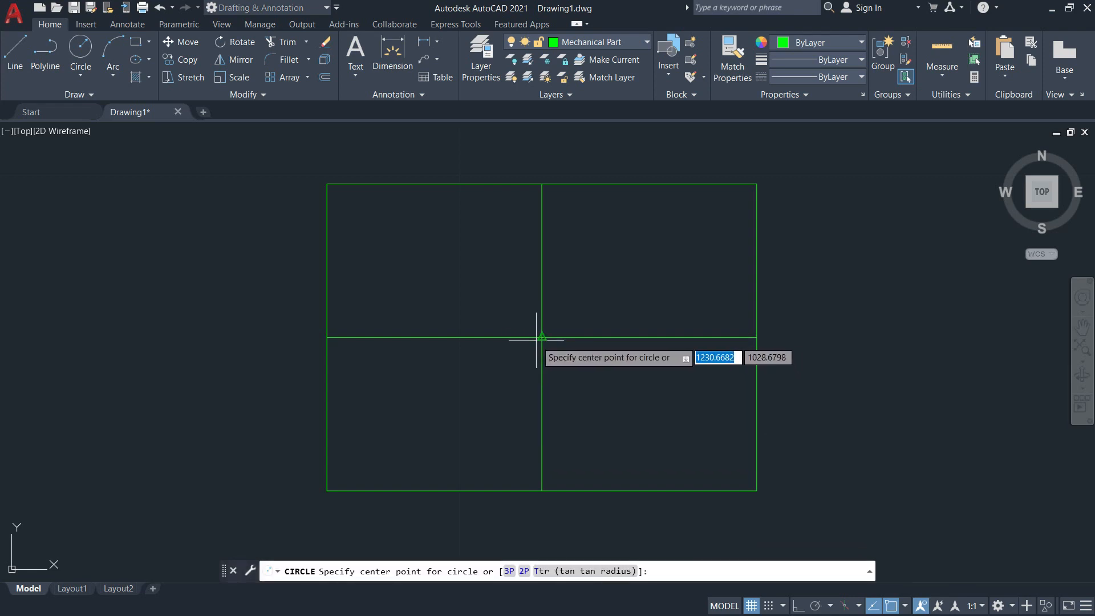
{"action": "key", "text": "alt+Tab"}
{"action": "key", "text": "alt+Tab"}
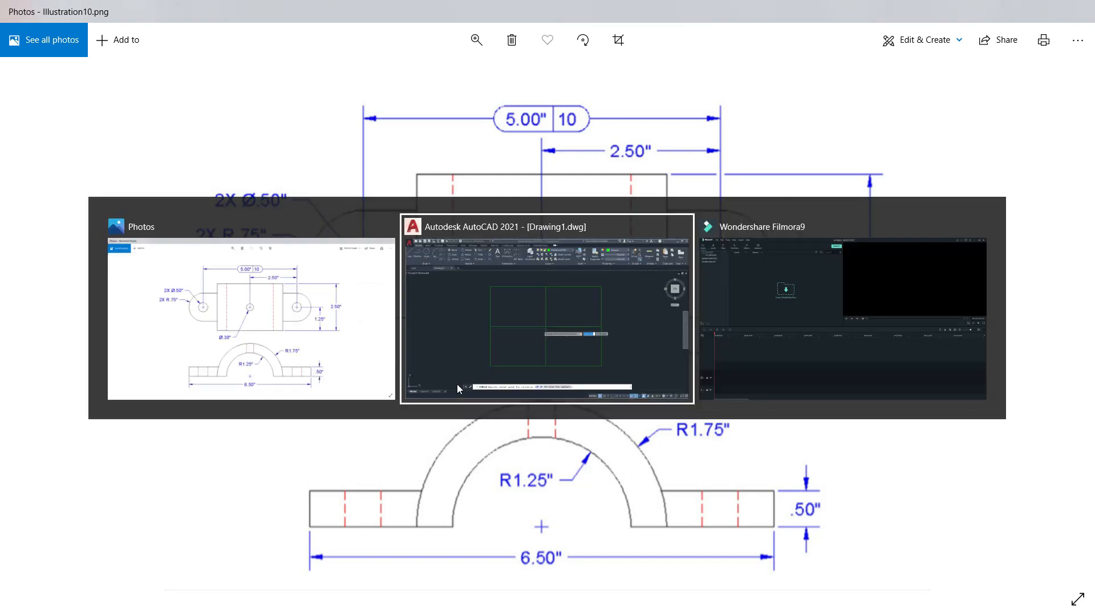
{"action": "key", "text": "Escape"}
Draw a circle of diameter 0.38 centred where the two centre lines of the rectangle cross.
{"action": "left_click", "coordinate": [83, 74]}
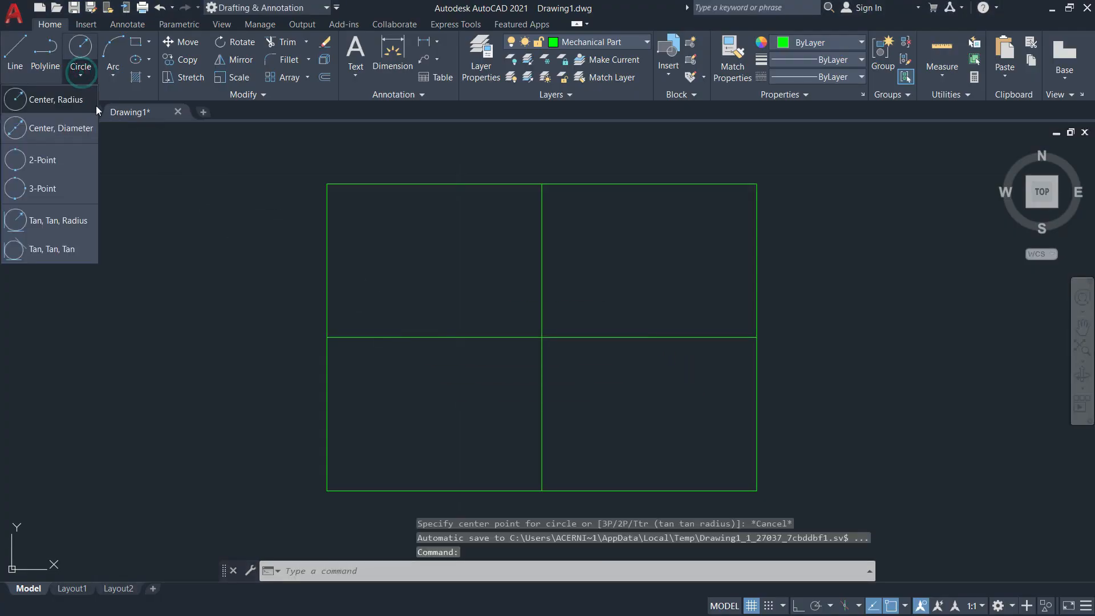
{"action": "left_click", "coordinate": [60, 132]}
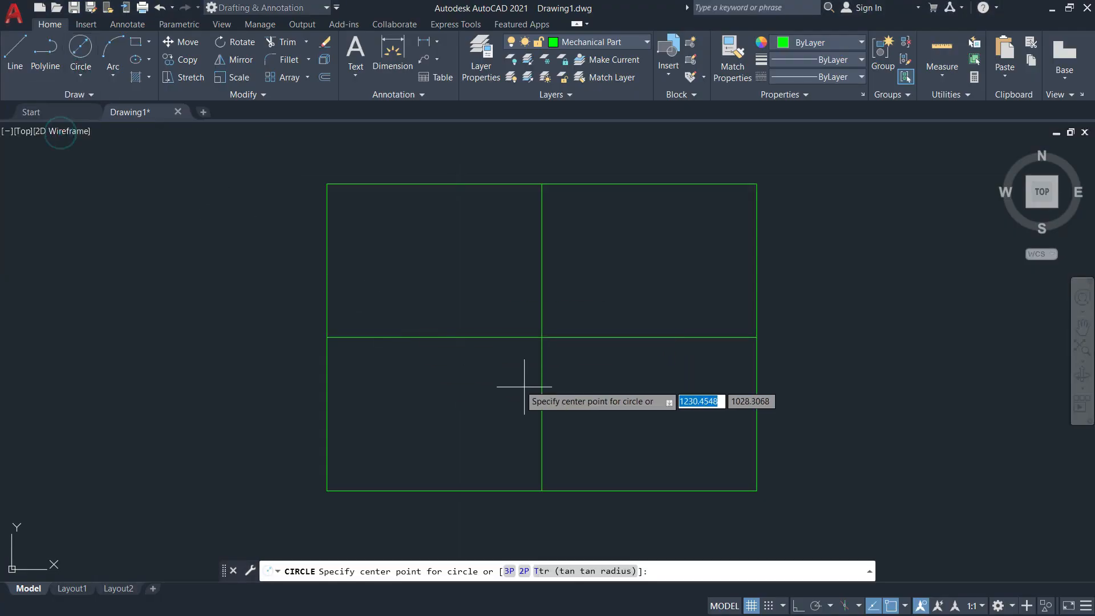
{"action": "left_click", "coordinate": [541, 337]}
{"action": "type", "text": "0.38"}
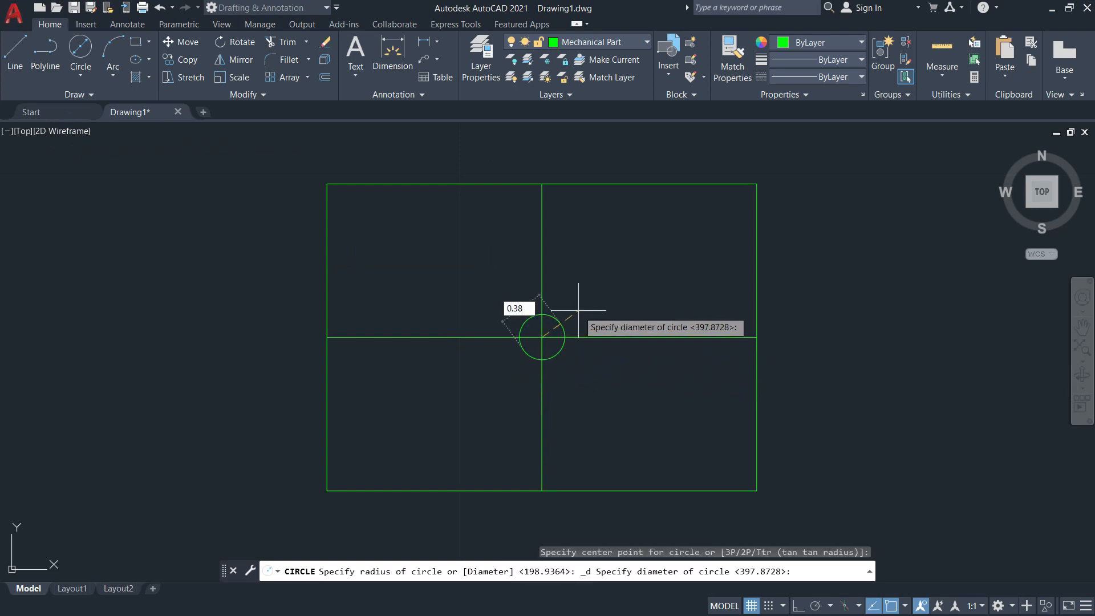
{"action": "key", "text": "Return"}
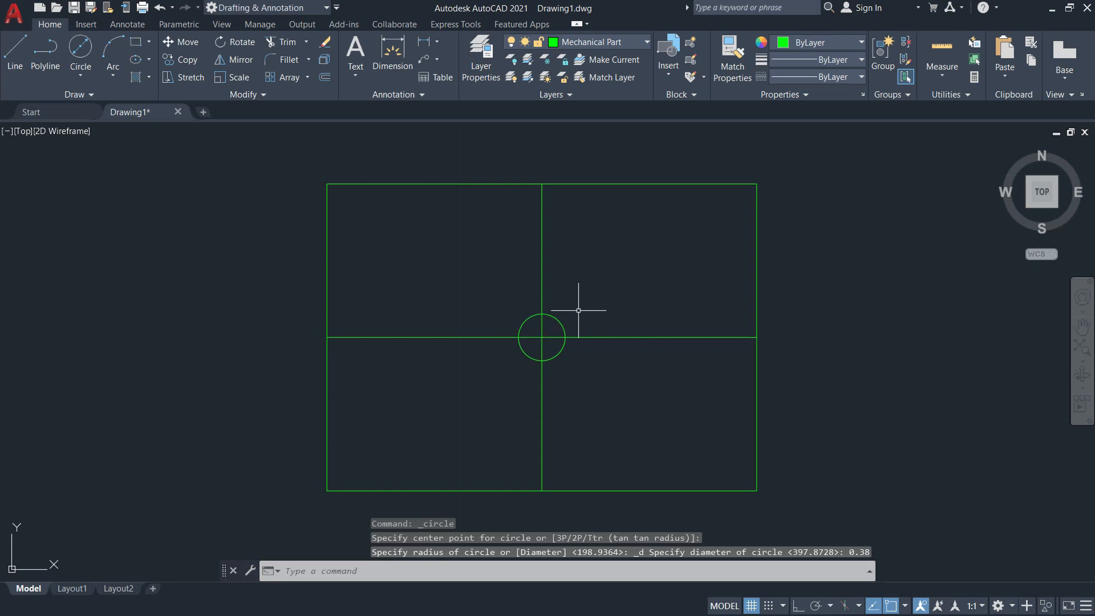
{"action": "middle_click_drag", "start_coordinate": [579, 298], "coordinate": [562, 313]}
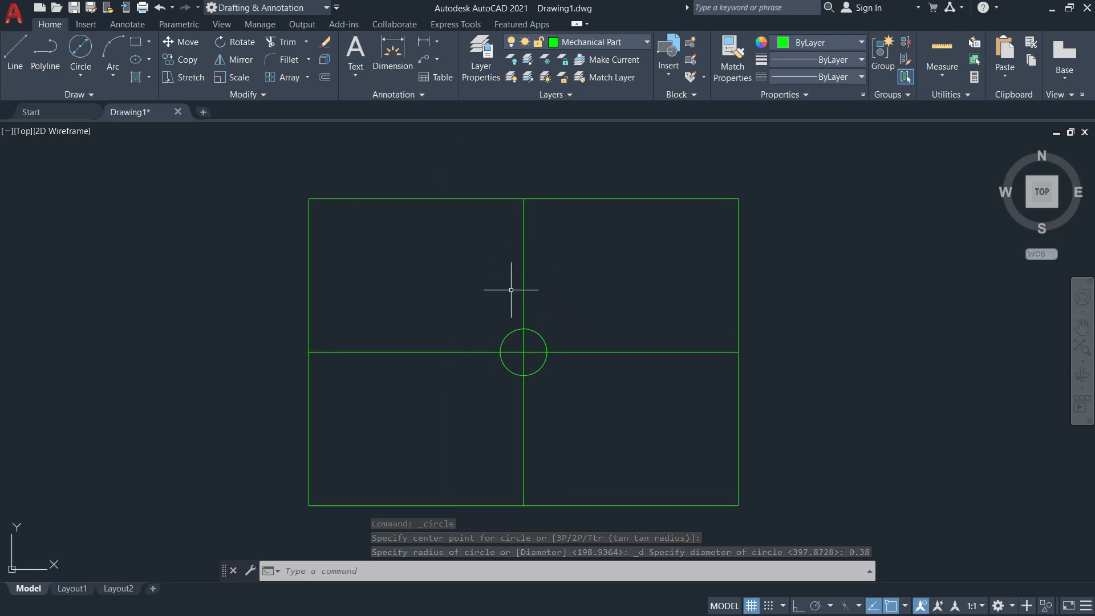
{"action": "mouse_move", "coordinate": [562, 303]}
{"action": "middle_mouse_down"}
{"action": "mouse_move", "coordinate": [496, 311]}
{"action": "mouse_move", "coordinate": [499, 297]}
{"action": "mouse_move", "coordinate": [520, 313]}
{"action": "middle_mouse_up"}
{"action": "scroll", "coordinate": [525, 300], "scroll_direction": "down", "scroll_amount": 2}
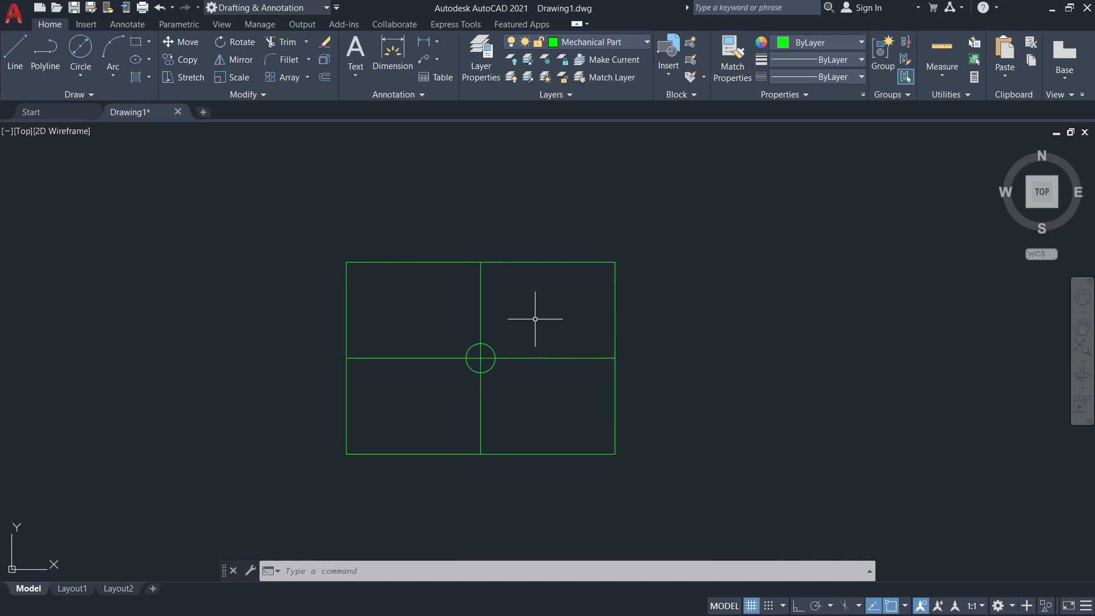
Check the reference image for the distance from the centre hole to the side holes.
{"action": "type", "text": "c"}
{"action": "key", "text": "Return"}
{"action": "key", "text": "alt+Tab"}
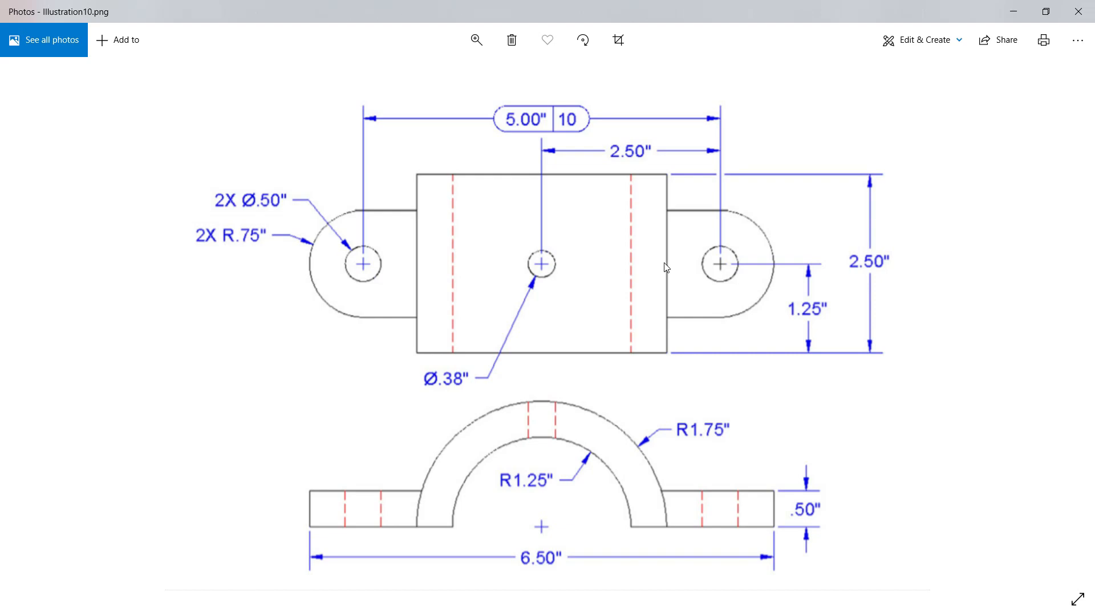
{"action": "key", "text": "alt+Tab"}
{"action": "key", "text": "alt+Tab"}
{"action": "key", "text": "alt+Tab"}
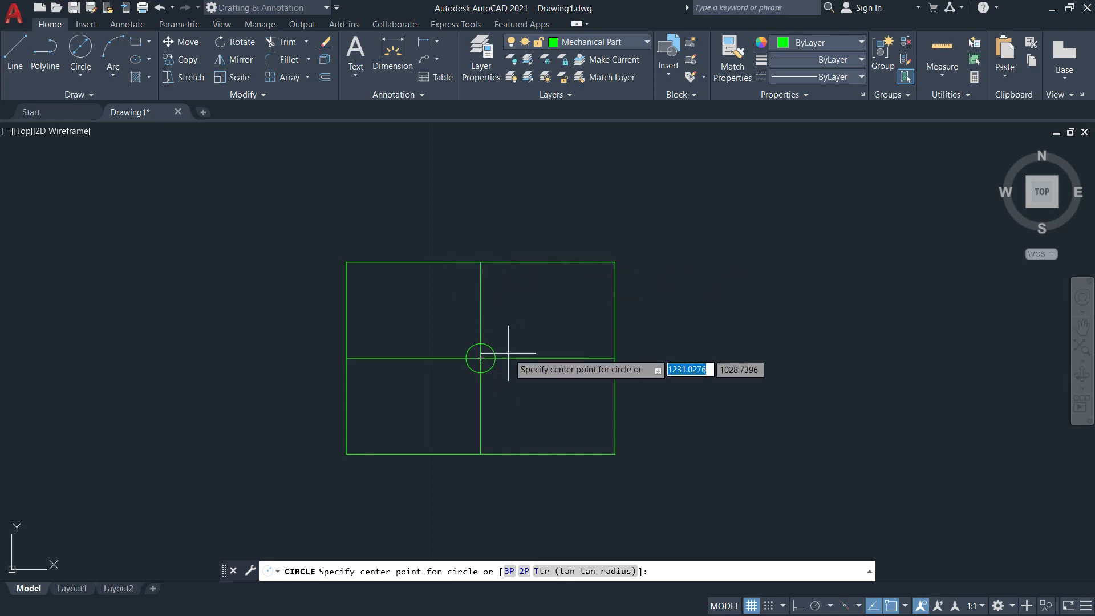
{"action": "key", "text": "Escape"}
Offset the vertical centre line by 2.5 to both the right and left sides of the rectangle.
{"action": "type", "text": "o"}
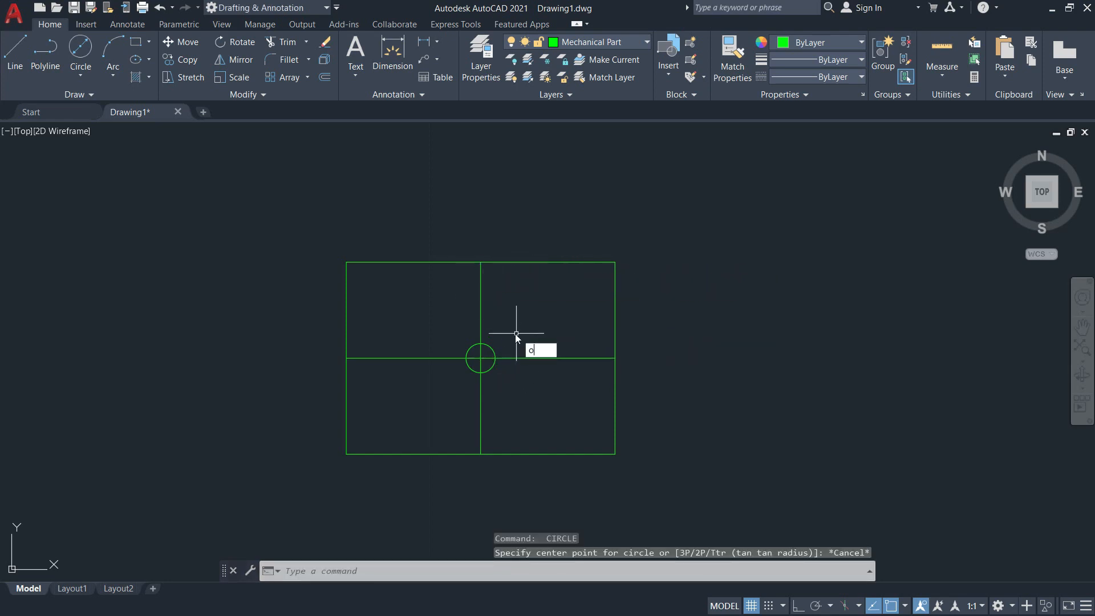
{"action": "key", "text": "Return"}
{"action": "type", "text": "2.5"}
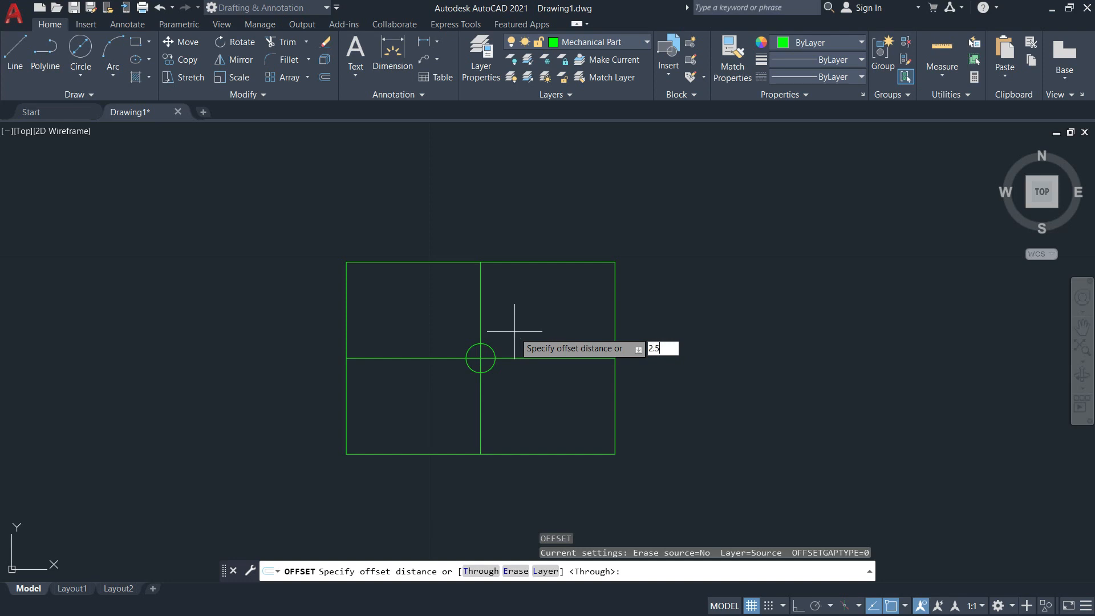
{"action": "key", "text": "Return"}
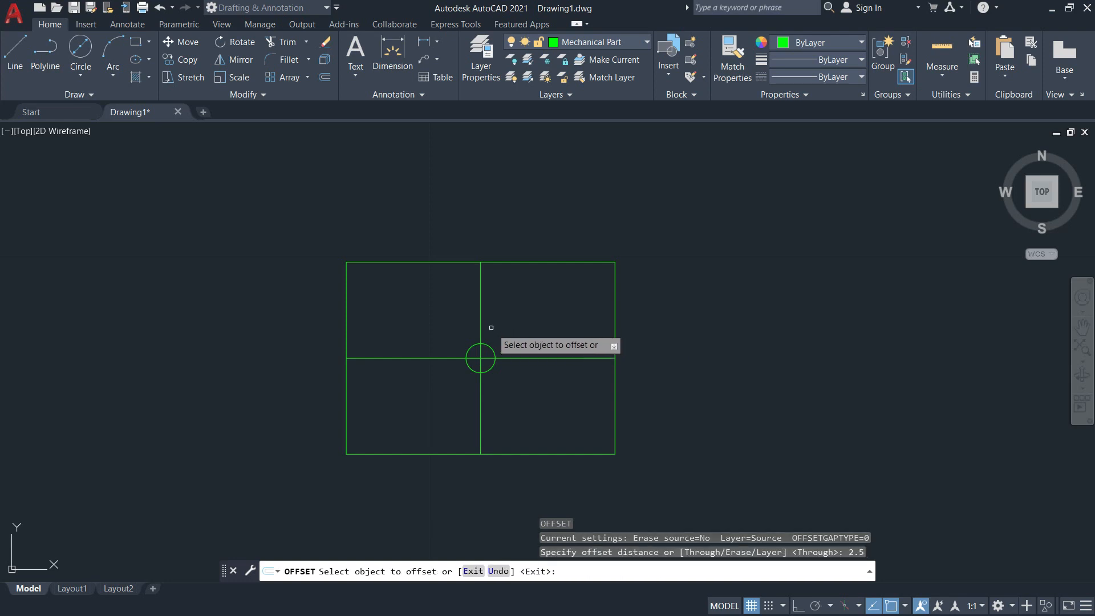
{"action": "left_click", "coordinate": [481, 335]}
{"action": "left_click", "coordinate": [656, 328]}
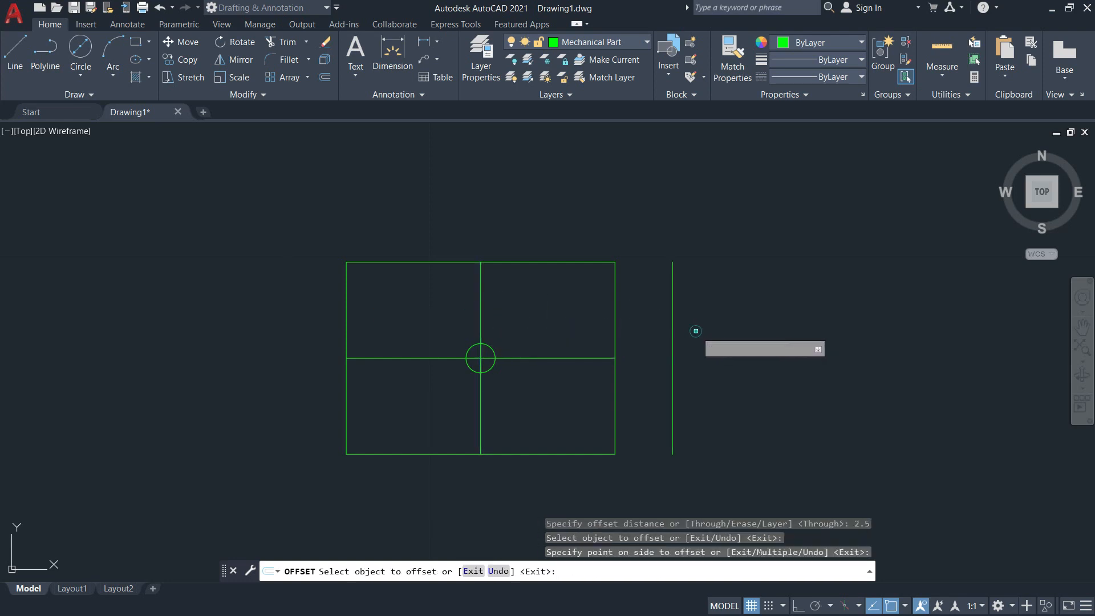
{"action": "left_click", "coordinate": [481, 319]}
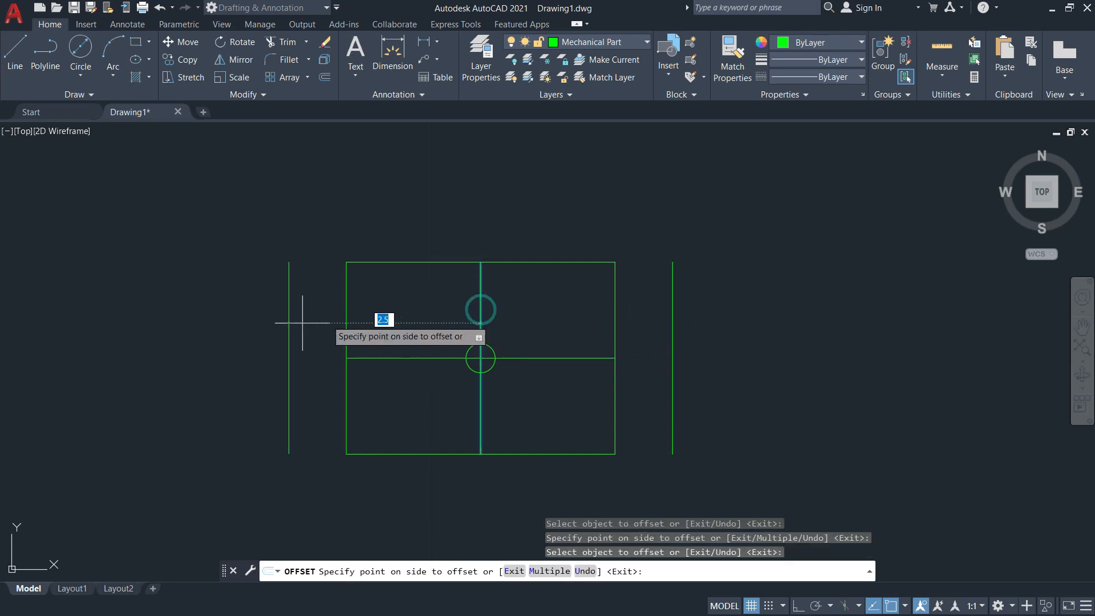
{"action": "left_click", "coordinate": [244, 323]}
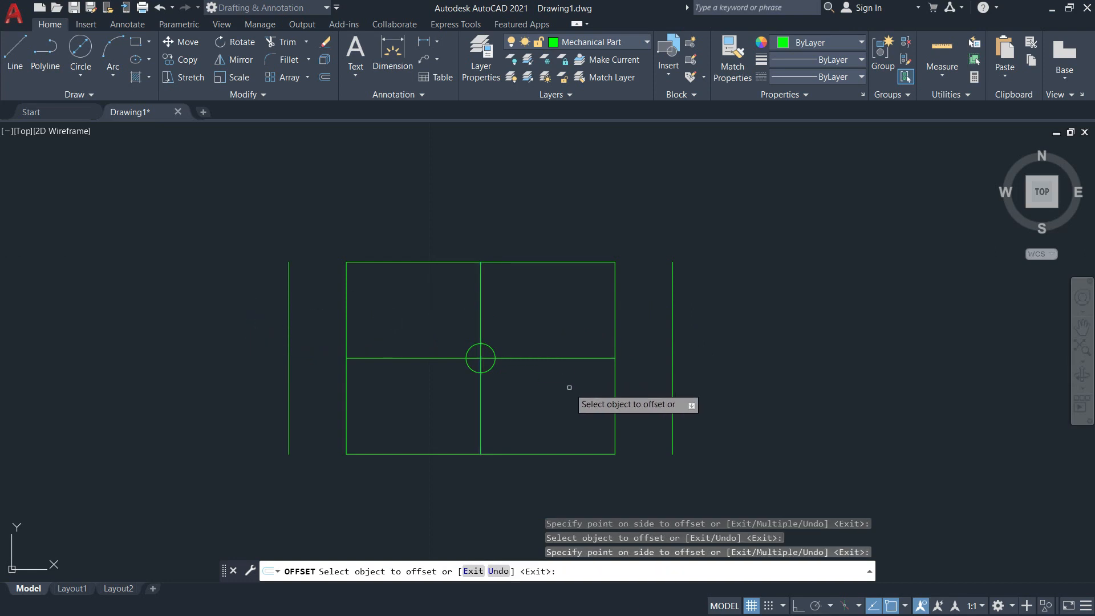
{"action": "key", "text": "Escape"}
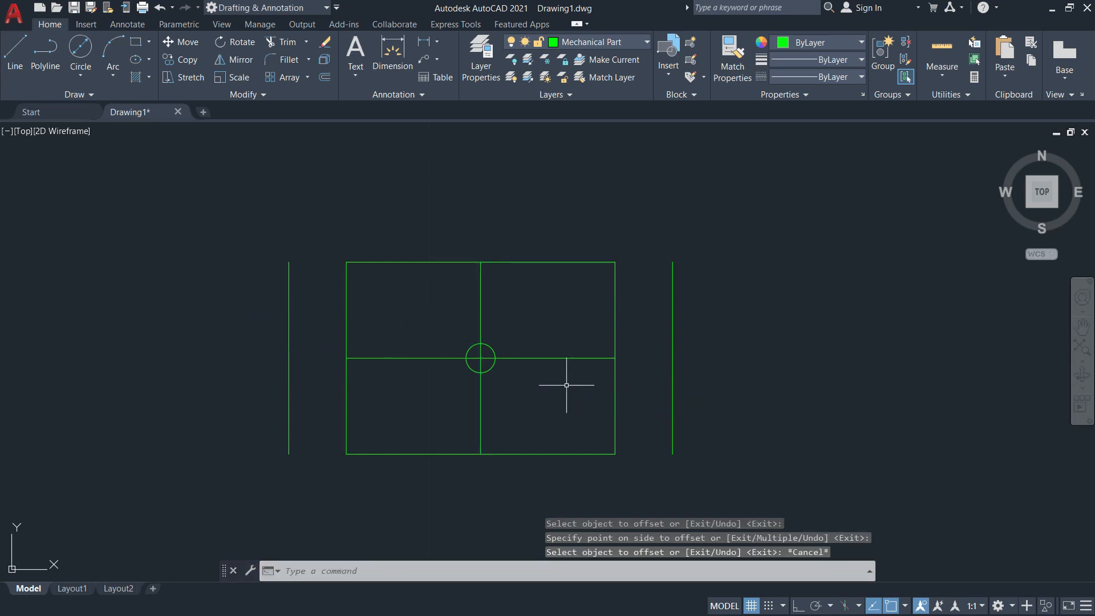
Extend both ends of the horizontal centre line to the offset vertical lines.
{"action": "type", "text": "EX"}
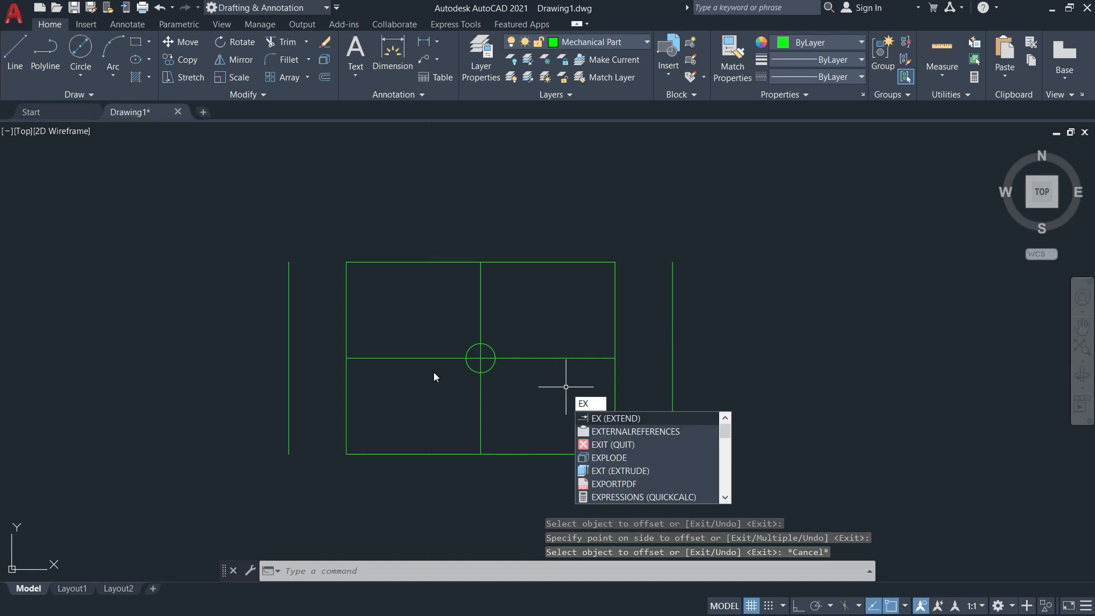
{"action": "key", "text": "Return"}
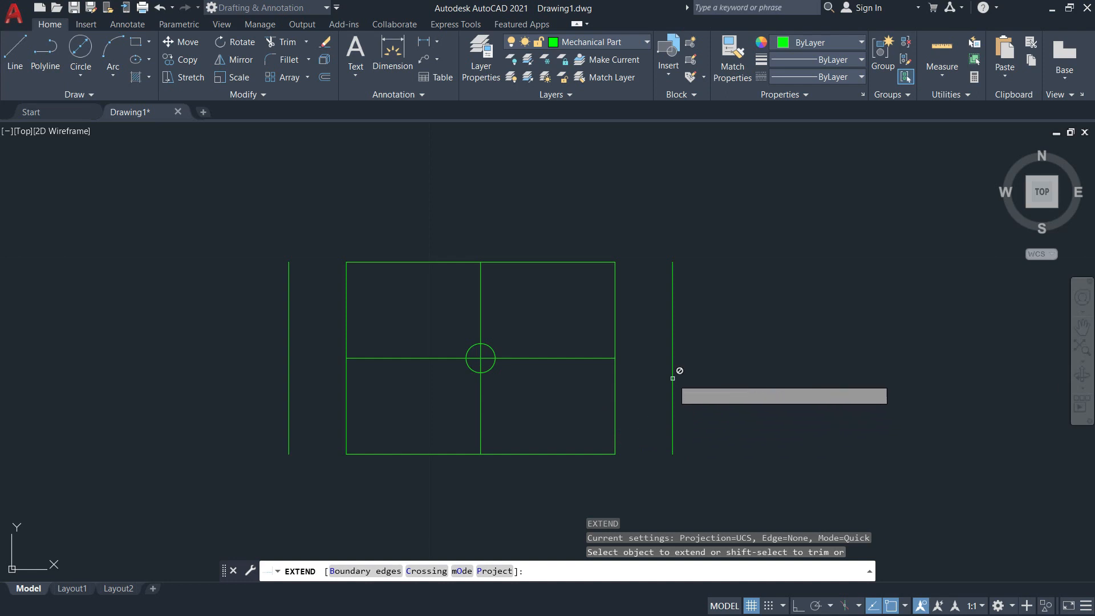
{"action": "left_click", "coordinate": [603, 359]}
{"action": "left_click", "coordinate": [358, 357]}
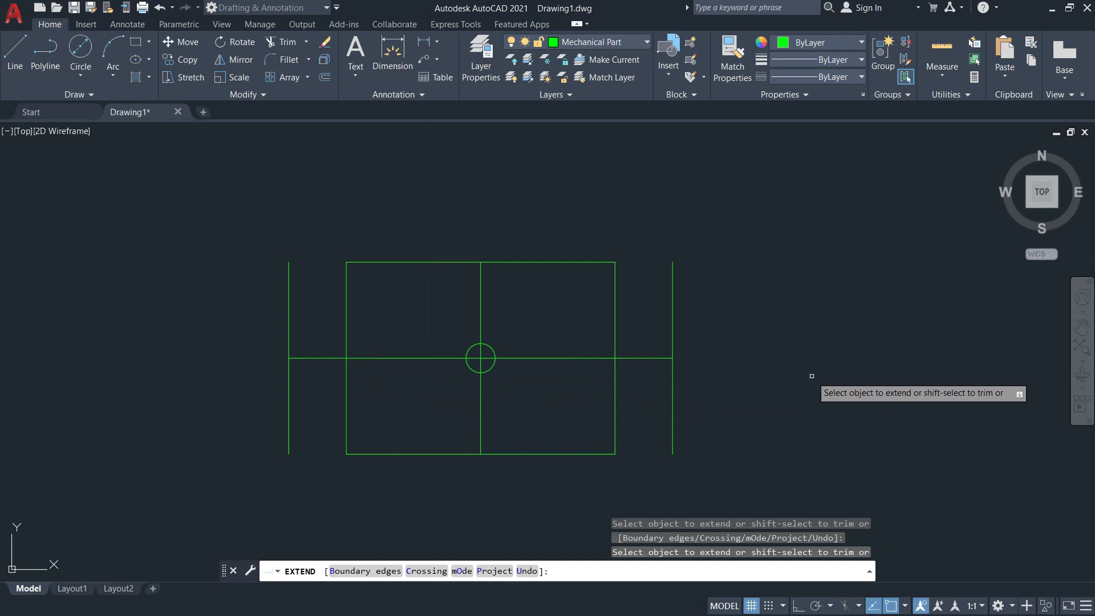
{"action": "key", "text": "Return"}
{"action": "scroll", "coordinate": [675, 358], "scroll_direction": "up", "scroll_amount": 4}
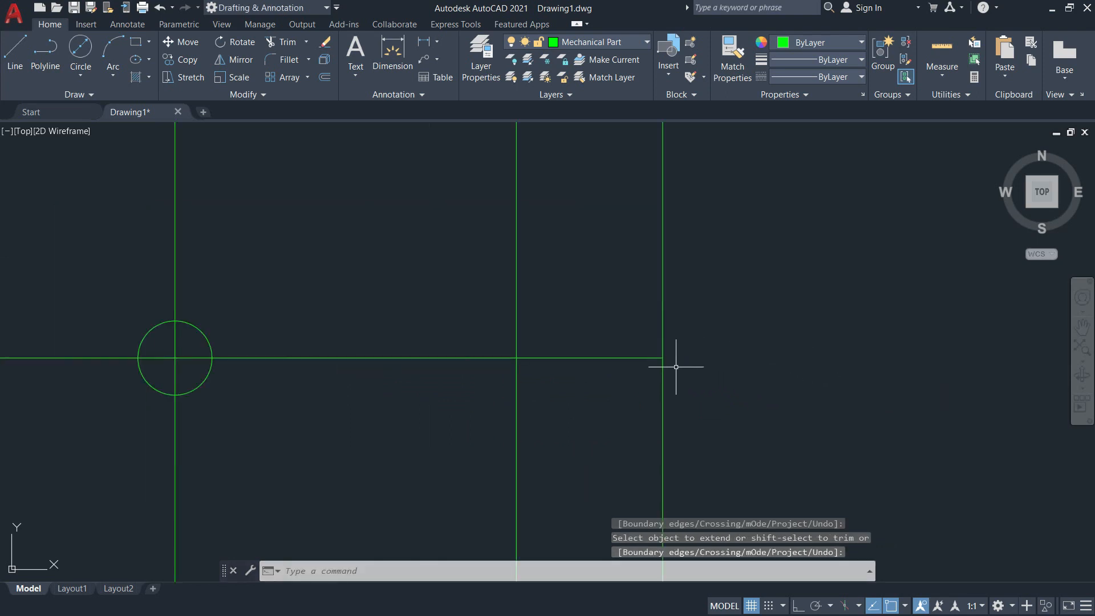
{"action": "scroll", "coordinate": [665, 361], "scroll_direction": "down", "scroll_amount": 4}
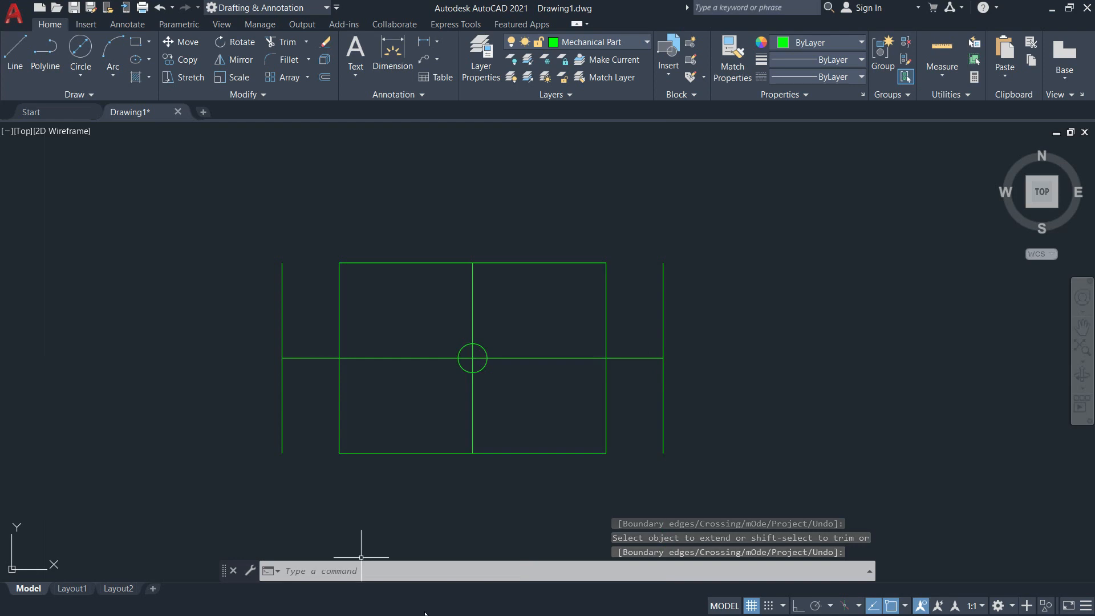
Draw a circle of diameter 0.50 at the right end of the horizontal centre line, checking the reference image for the hole size.
{"action": "key", "text": "alt+Tab"}
{"action": "left_click", "coordinate": [541, 333]}
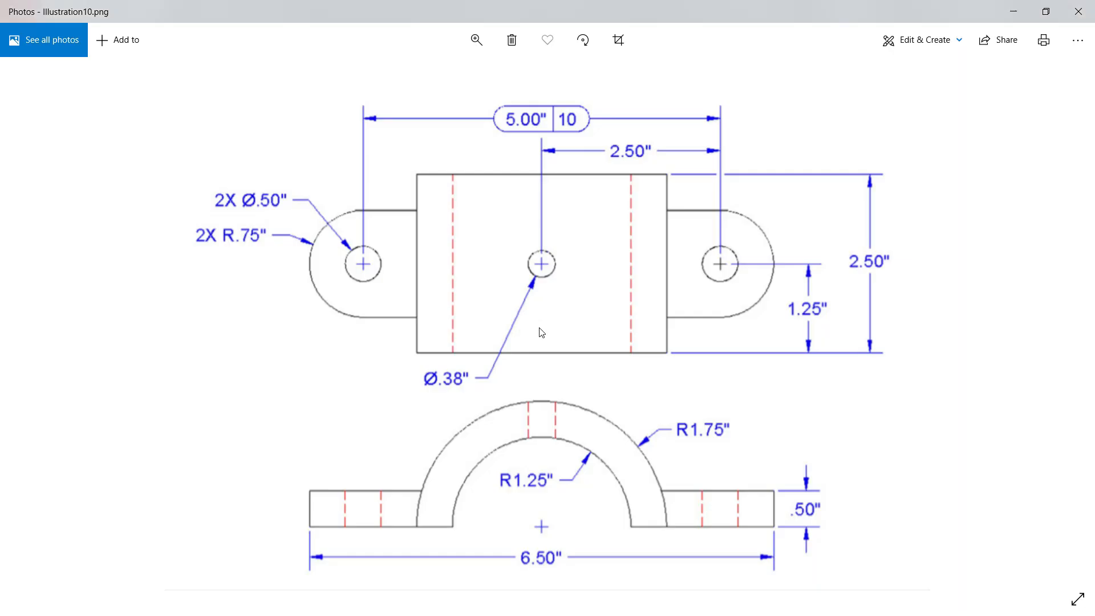
{"action": "key", "text": "alt+Tab"}
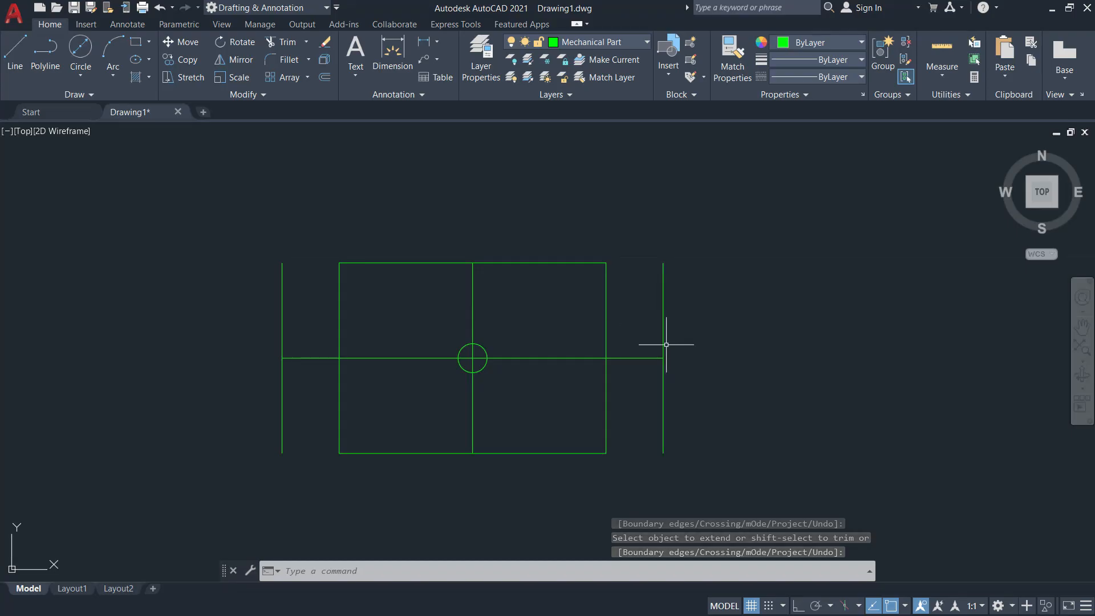
{"action": "left_click", "coordinate": [85, 70]}
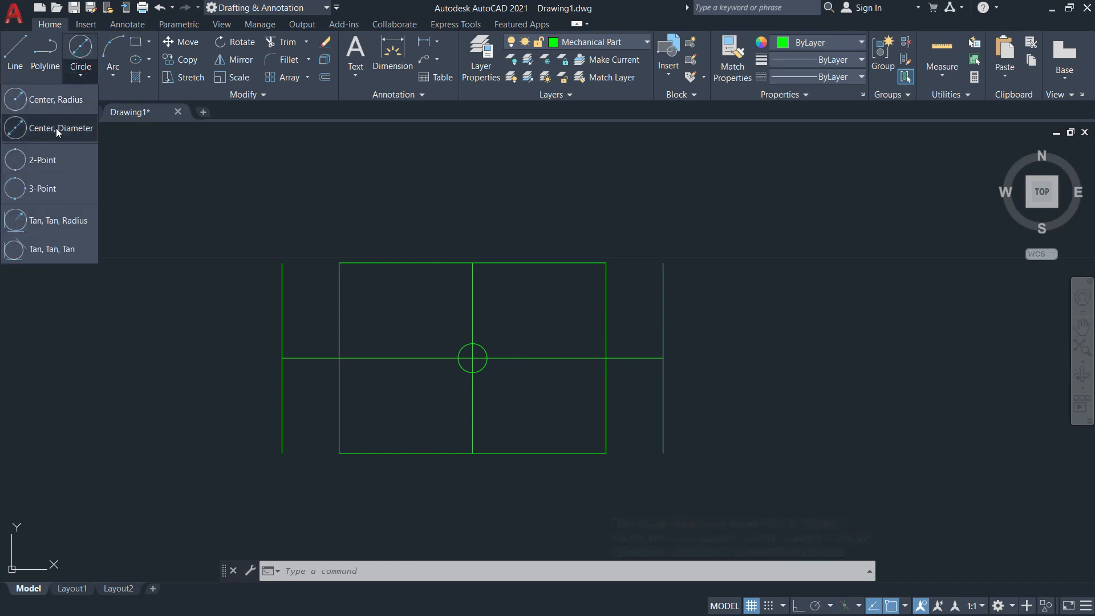
{"action": "left_click", "coordinate": [34, 127]}
{"action": "scroll", "coordinate": [707, 393], "scroll_direction": "up", "scroll_amount": 2}
{"action": "scroll", "coordinate": [684, 374], "scroll_direction": "up", "scroll_amount": 2}
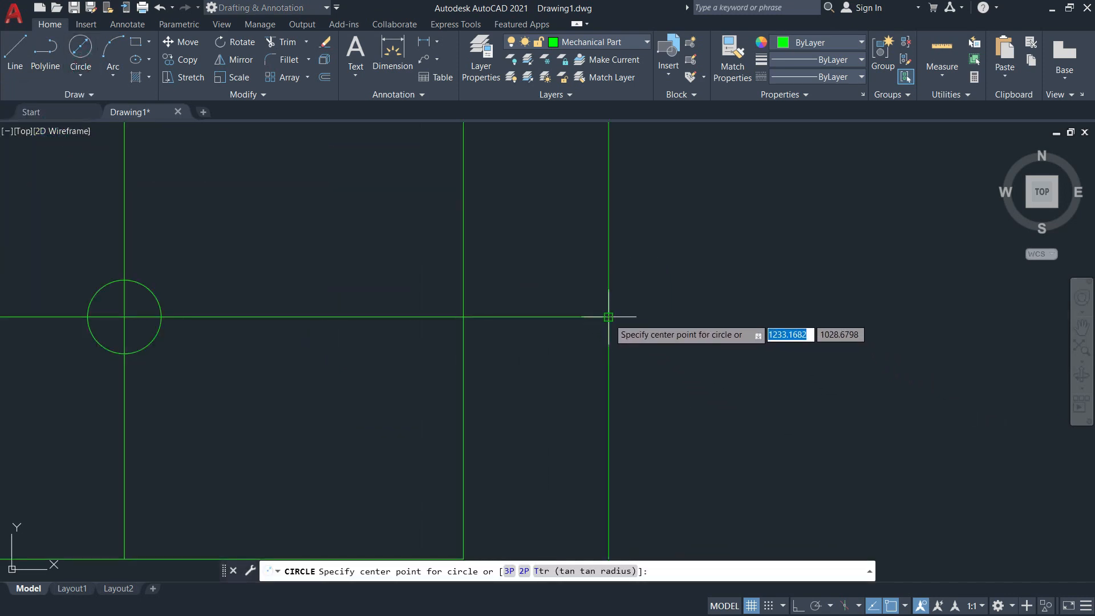
{"action": "left_click", "coordinate": [636, 338]}
{"action": "type", "text": "0.50"}
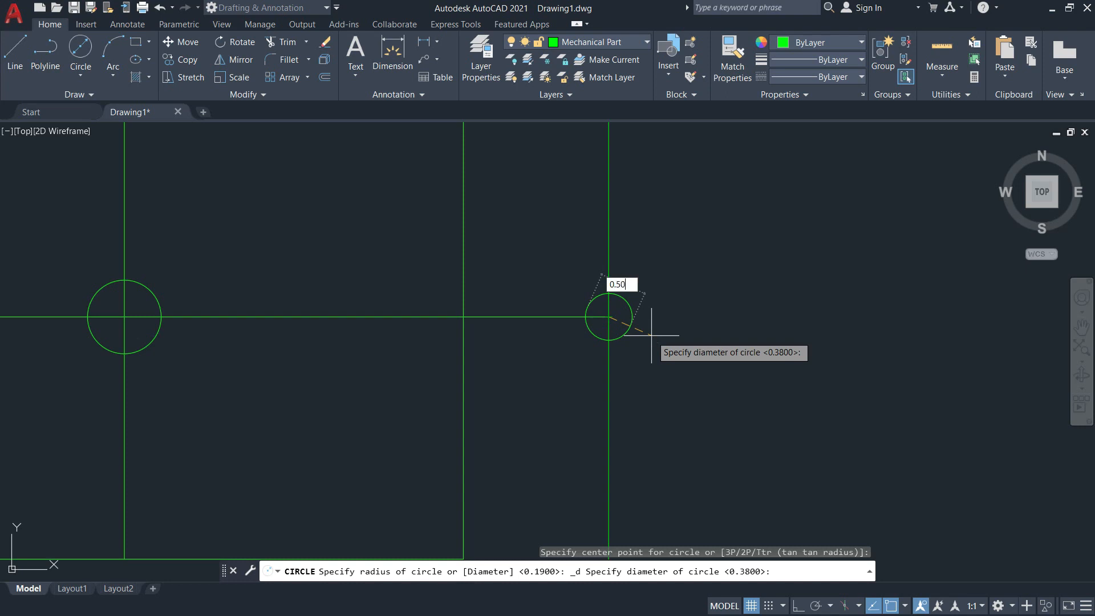
{"action": "key", "text": "Return"}
Copy the right-hand circle from its centre to the left end of the horizontal centre line.
{"action": "scroll", "coordinate": [796, 357], "scroll_direction": "down", "scroll_amount": 5}
{"action": "scroll", "coordinate": [511, 348], "scroll_direction": "up", "scroll_amount": 4}
{"action": "middle_click_drag", "start_coordinate": [896, 322], "coordinate": [695, 322]}
{"action": "key", "text": "Escape"}
{"action": "type", "text": "co"}
{"action": "key", "text": "Return"}
{"action": "left_click", "coordinate": [887, 337]}
{"action": "key", "text": "Return"}
{"action": "left_click", "coordinate": [912, 358]}
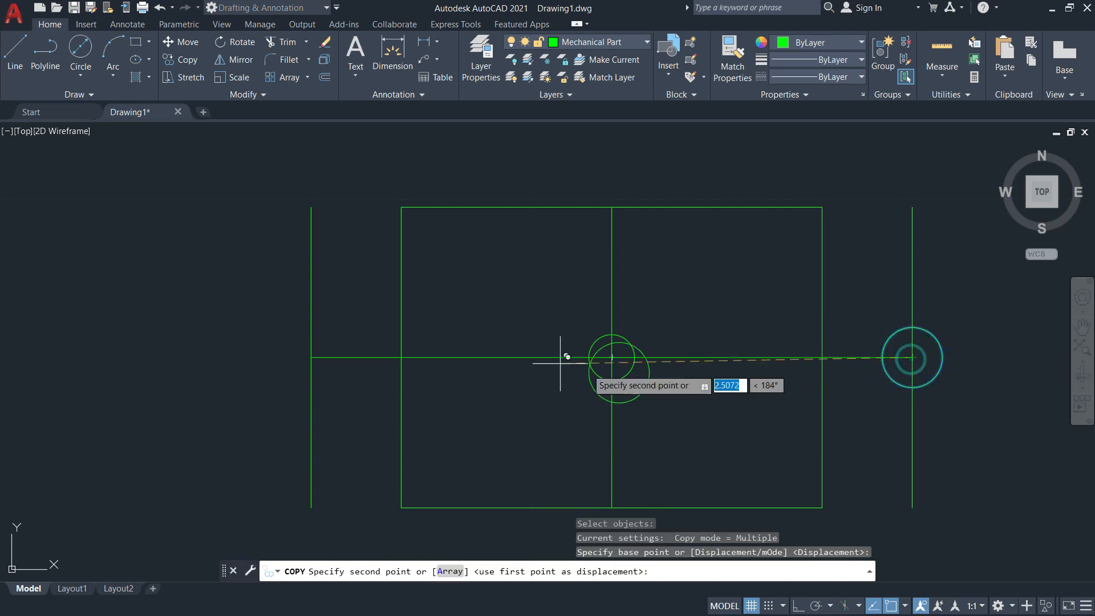
{"action": "left_click", "coordinate": [311, 358]}
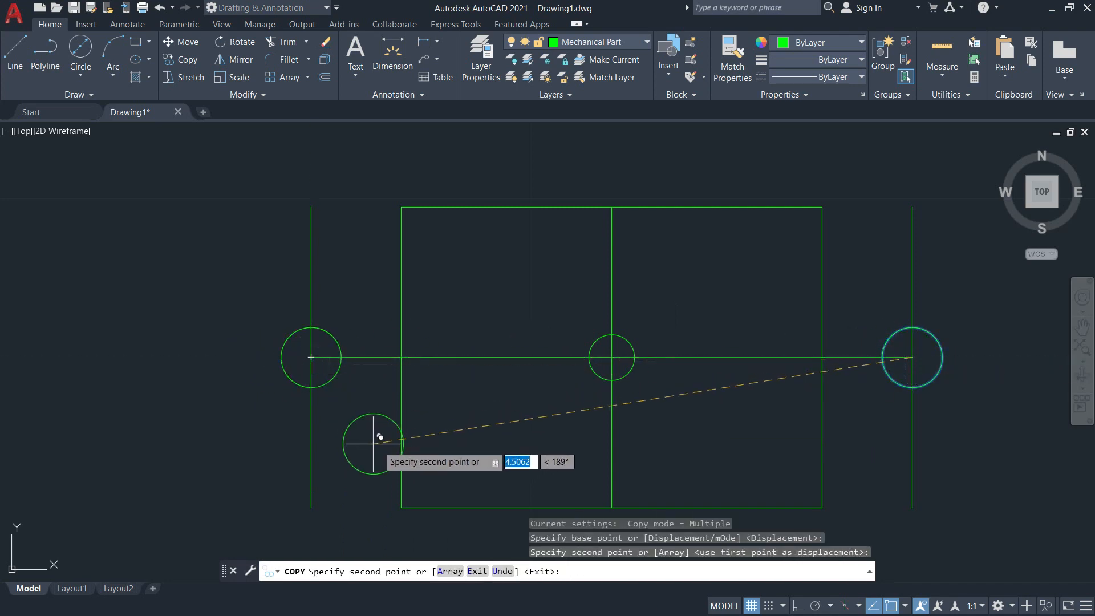
{"action": "key", "text": "Escape"}
{"action": "mouse_move", "coordinate": [614, 391]}
{"action": "middle_mouse_down"}
{"action": "mouse_move", "coordinate": [333, 359]}
{"action": "mouse_move", "coordinate": [357, 379]}
{"action": "middle_mouse_up"}
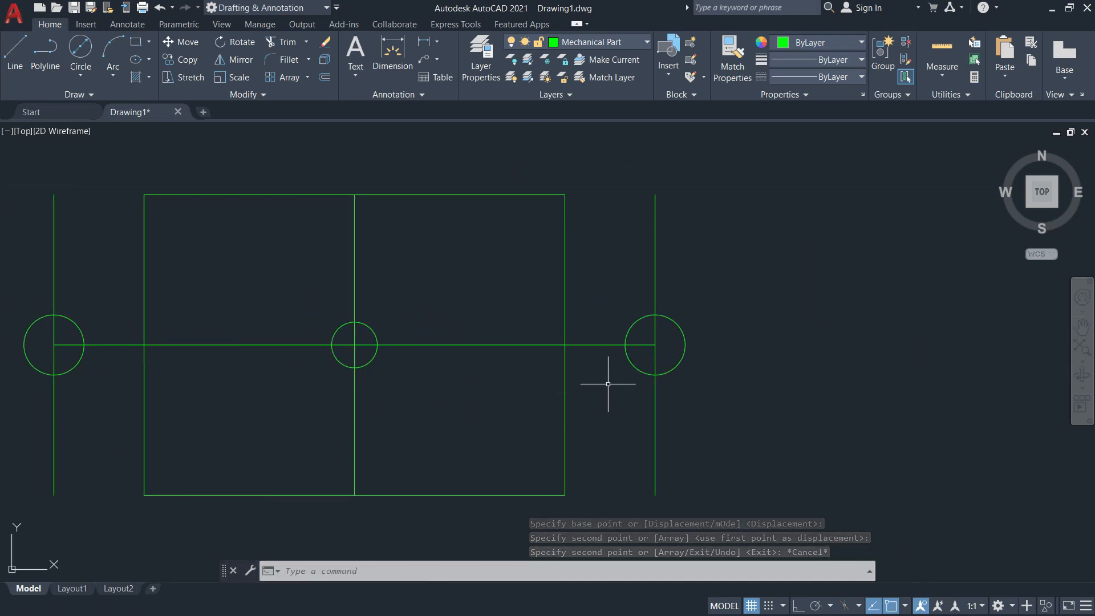
Draw a circle of radius 0.75 centred on the left hole, checking the reference image for the rounded end's radius.
{"action": "key", "text": "alt+Tab"}
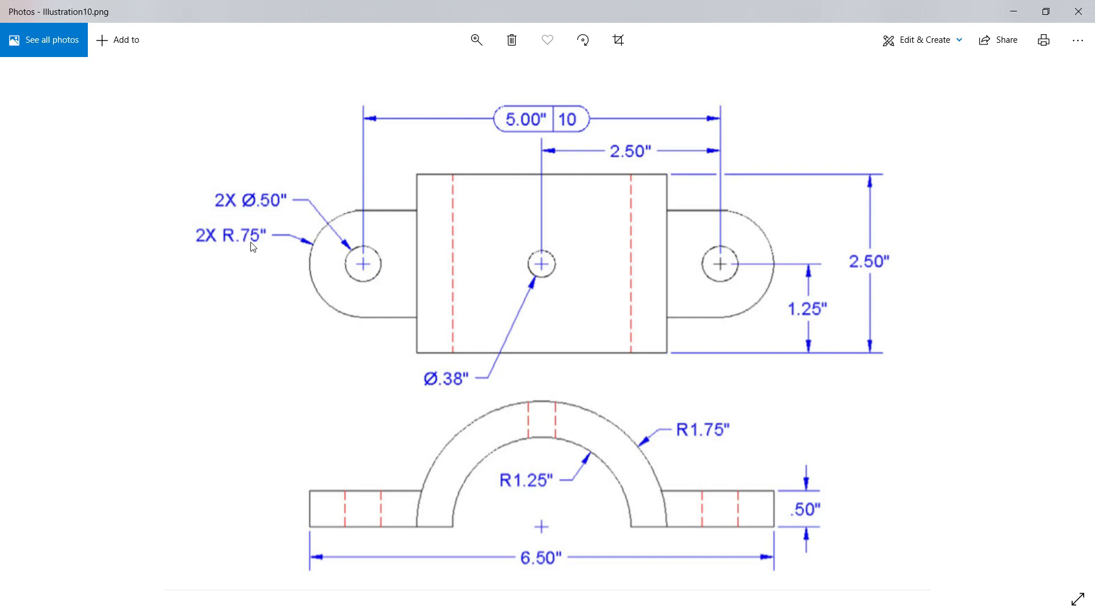
{"action": "key", "text": "alt+Tab"}
{"action": "middle_click_drag", "start_coordinate": [392, 313], "coordinate": [566, 299]}
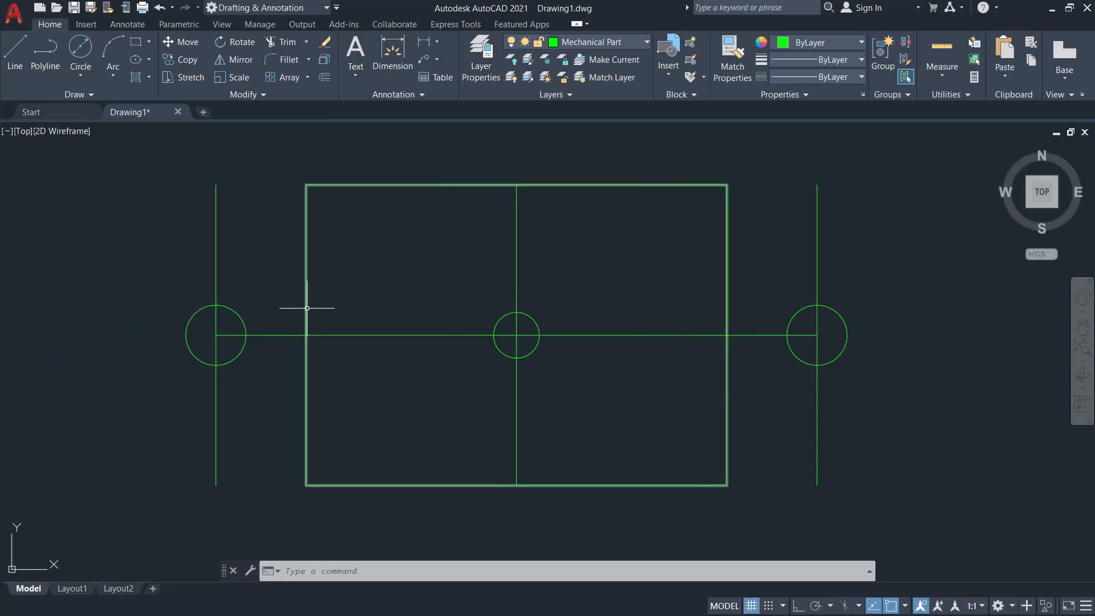
{"action": "type", "text": "C"}
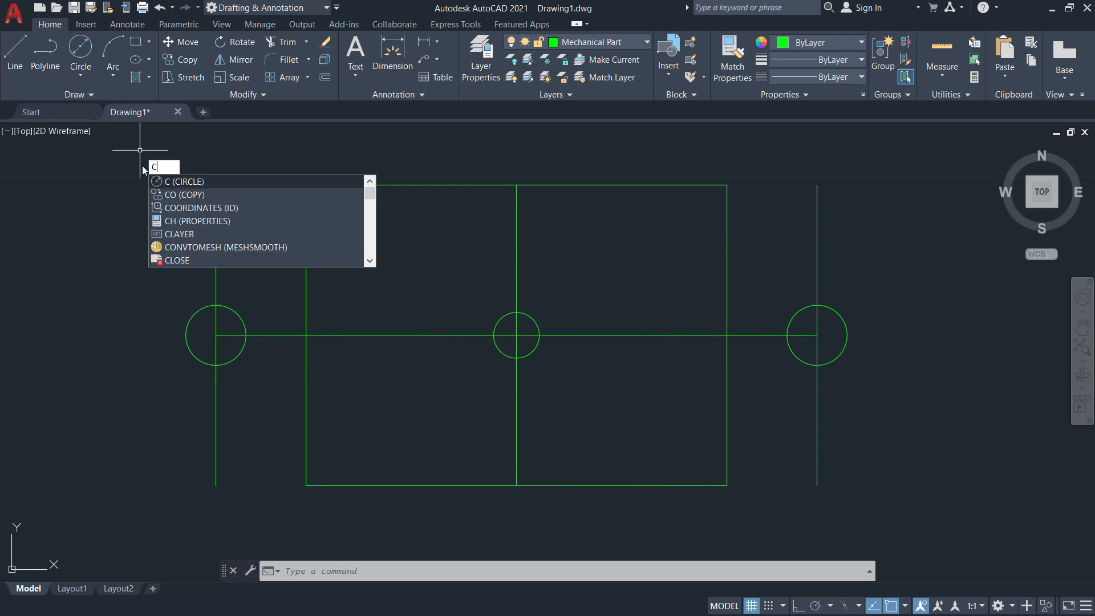
{"action": "key", "text": "Return"}
{"action": "left_click", "coordinate": [215, 335]}
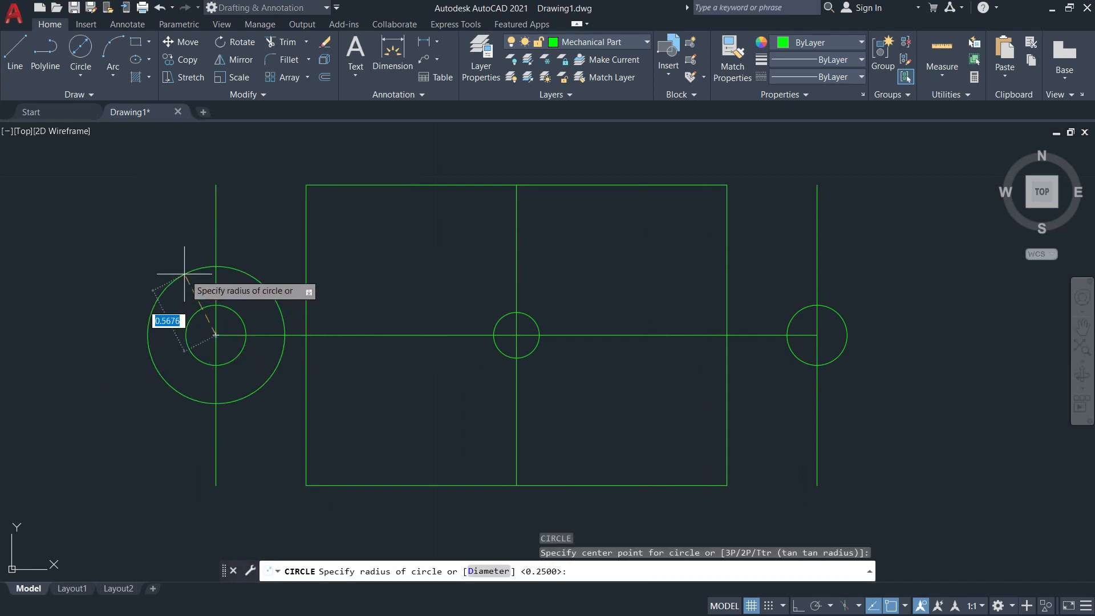
{"action": "type", "text": "0.75"}
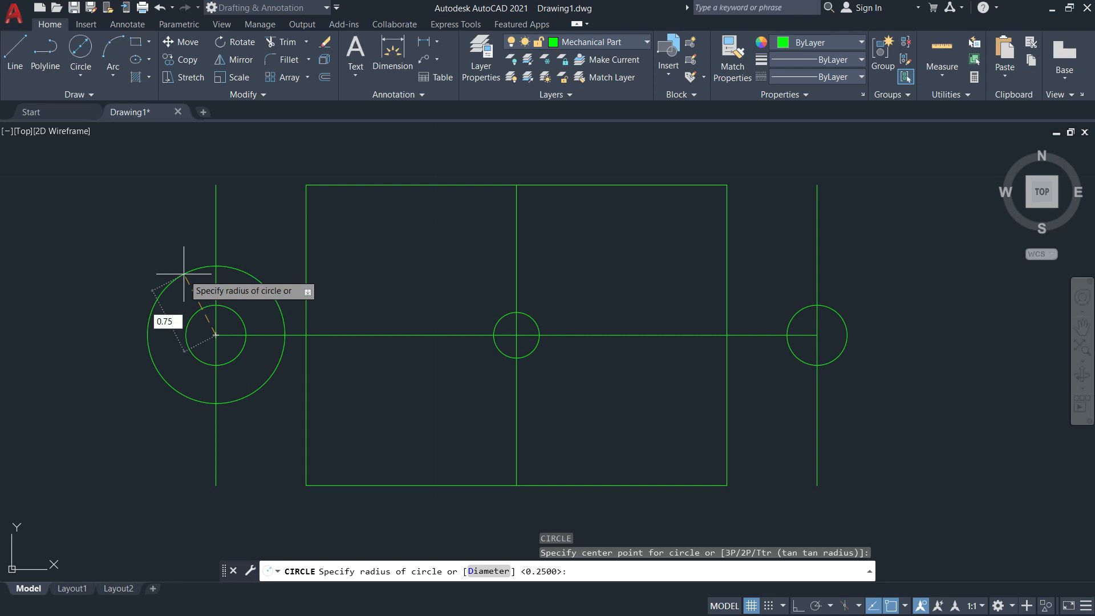
{"action": "key", "text": "Return"}
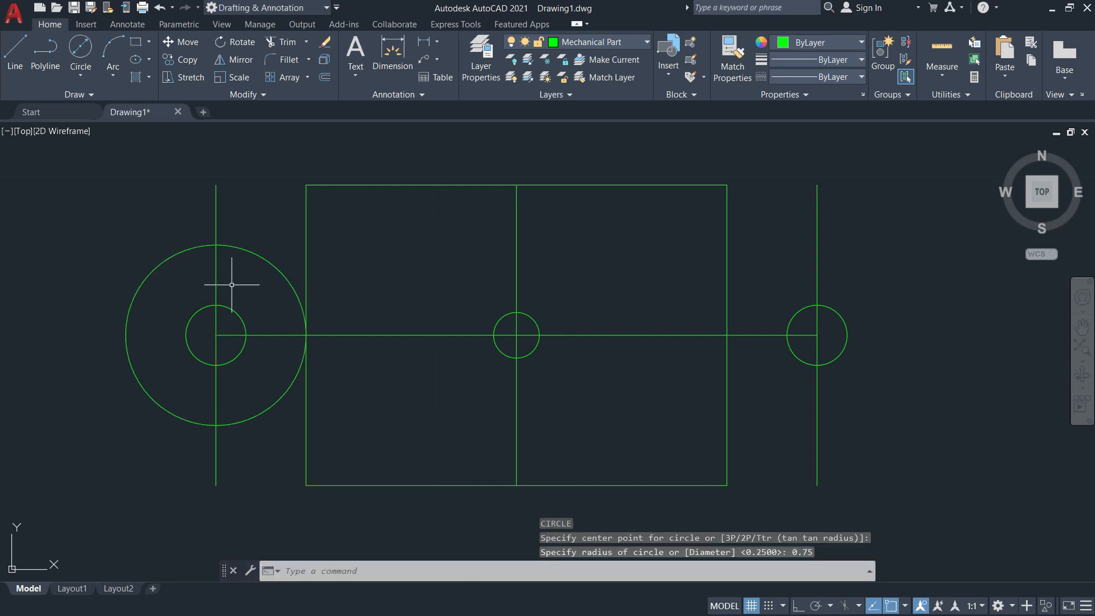
Draw a matching circle of radius 0.75 centred on the right hole.
{"action": "key", "text": "Return"}
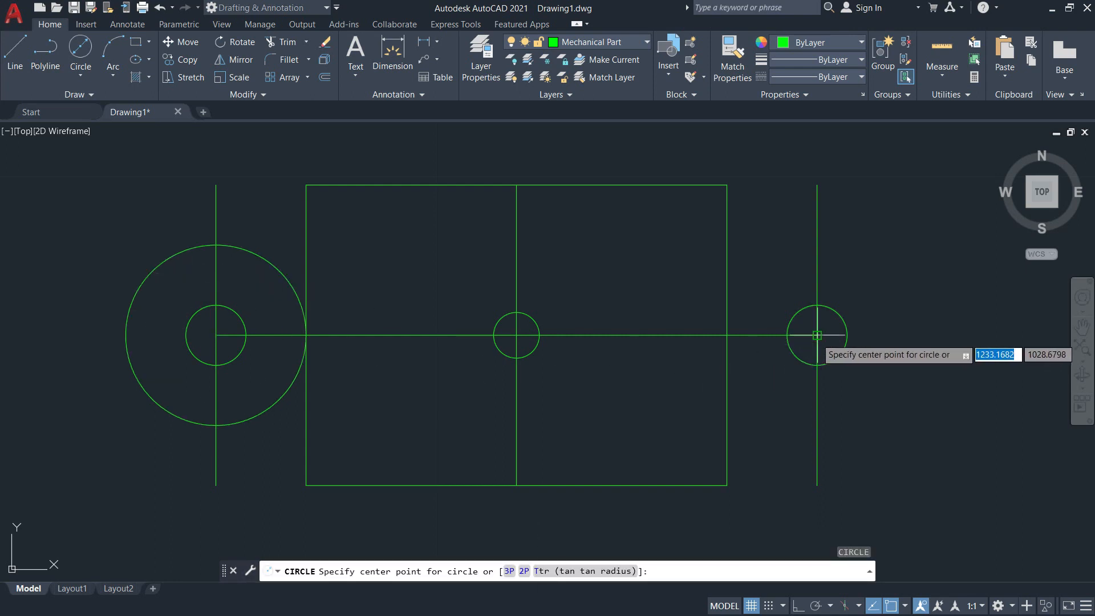
{"action": "left_click", "coordinate": [817, 335]}
{"action": "type", "text": "0.75"}
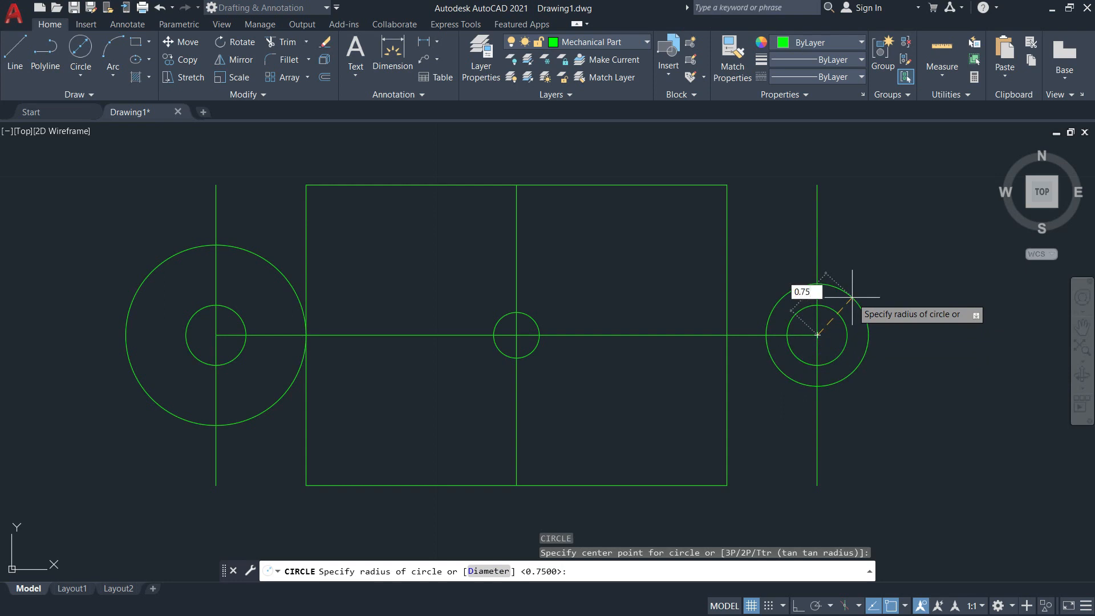
{"action": "key", "text": "Return"}
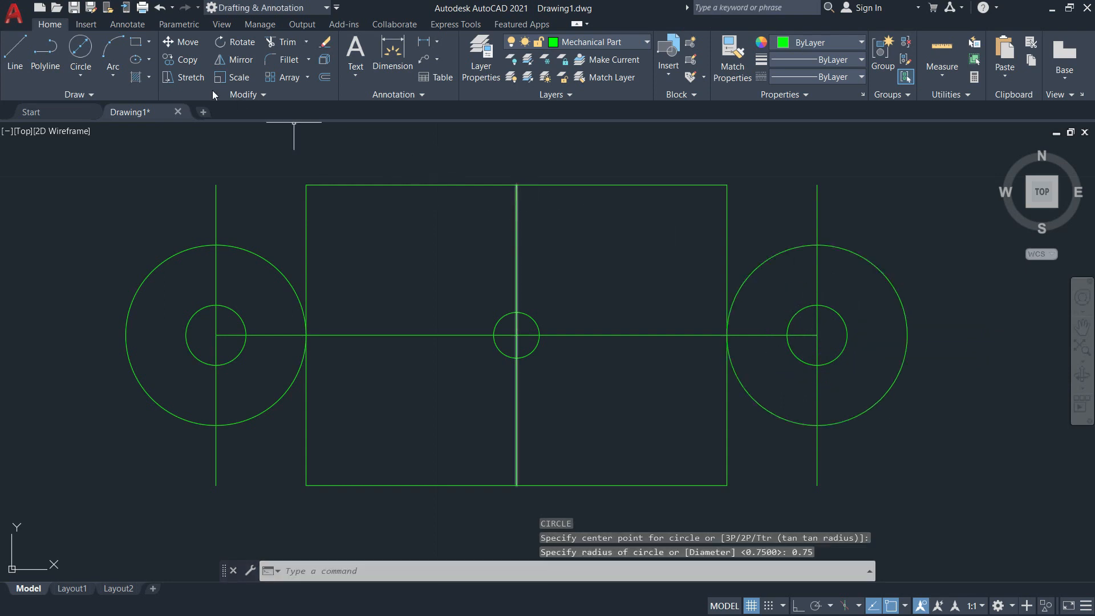
With Ortho on, draw a horizontal line of length 5 joining the top points of the two large circles.
{"action": "left_click", "coordinate": [16, 53]}
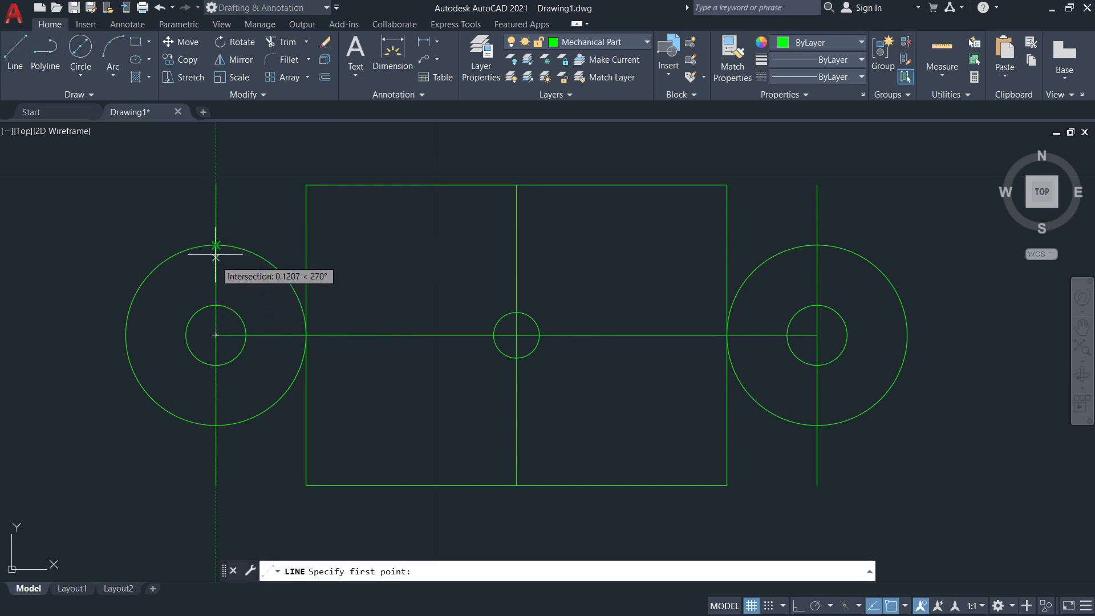
{"action": "scroll", "coordinate": [216, 246], "scroll_direction": "up", "scroll_amount": 2}
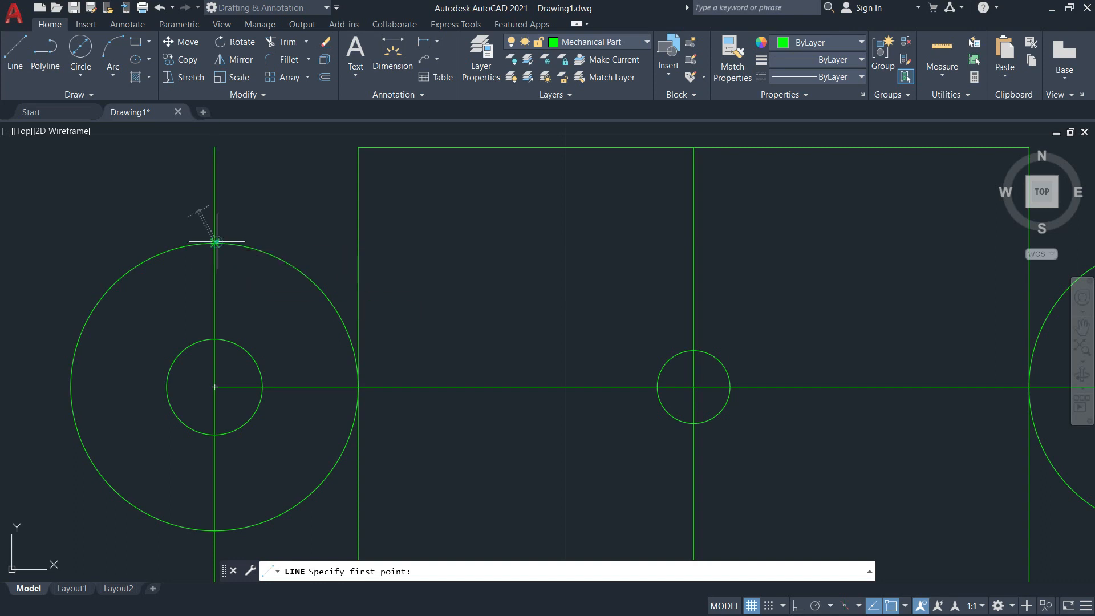
{"action": "left_click", "coordinate": [214, 243]}
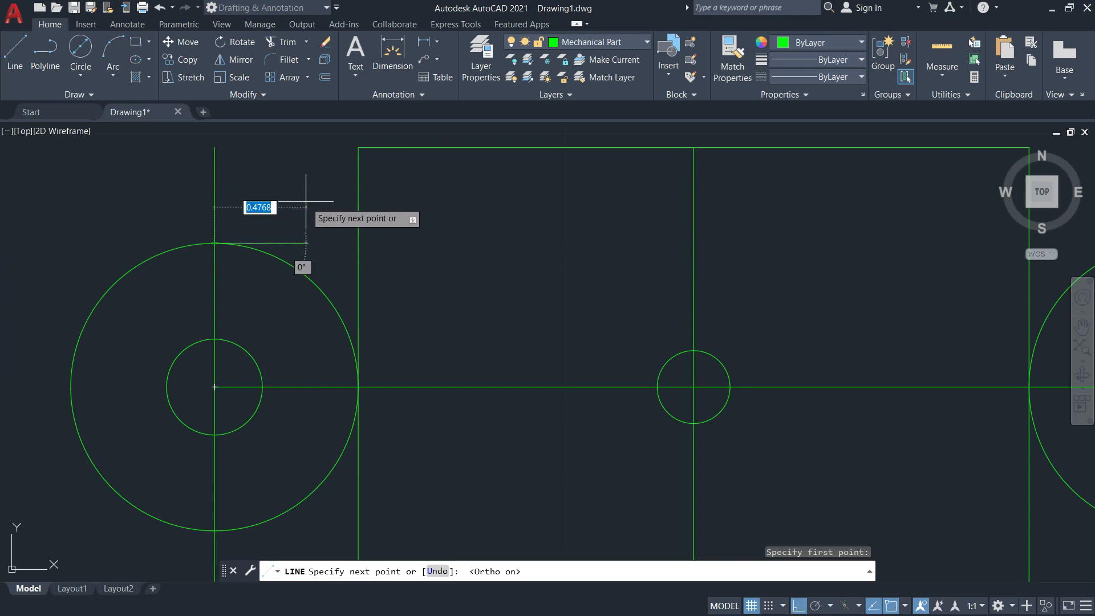
{"action": "scroll", "coordinate": [305, 200], "scroll_direction": "down", "scroll_amount": 6}
{"action": "key", "text": "F8"}
{"action": "scroll", "coordinate": [543, 222], "scroll_direction": "up", "scroll_amount": 4}
{"action": "type", "text": "5"}
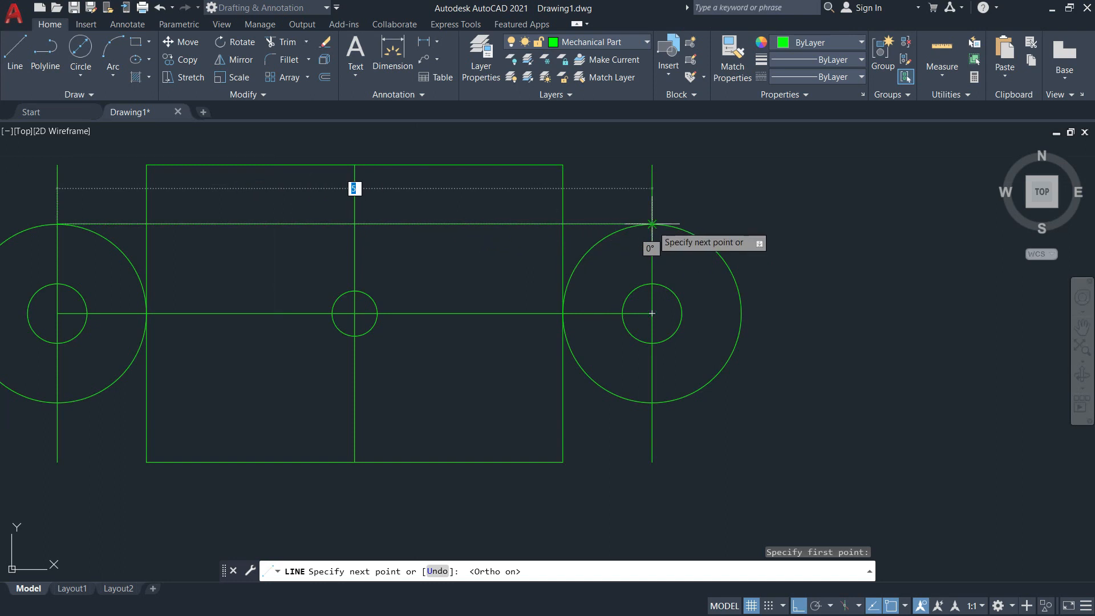
{"action": "left_click", "coordinate": [652, 224]}
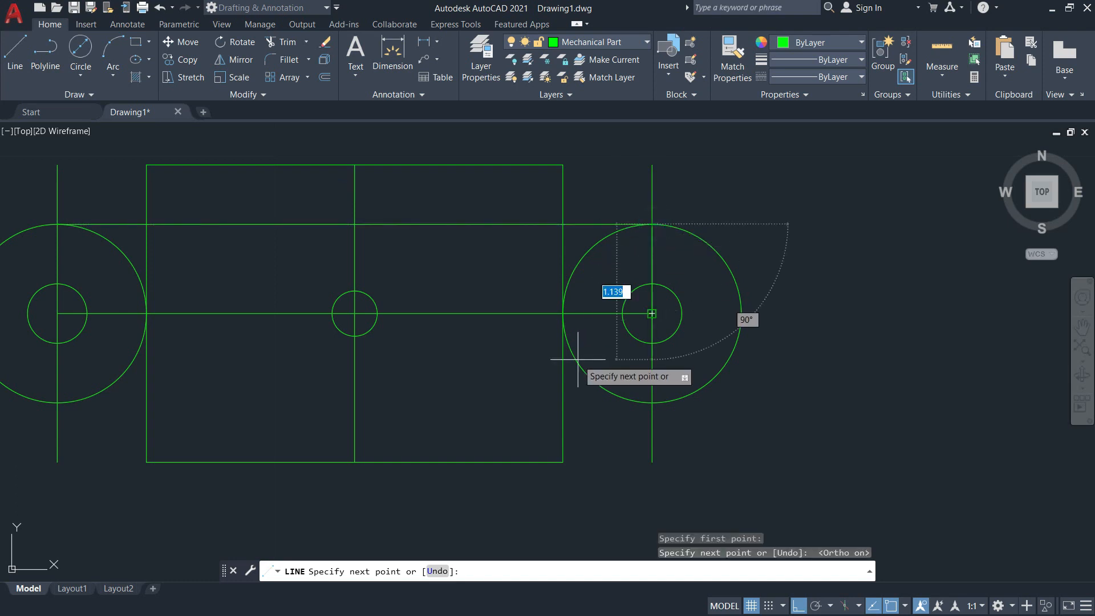
{"action": "key", "text": "Return"}
{"action": "key", "text": "Return"}
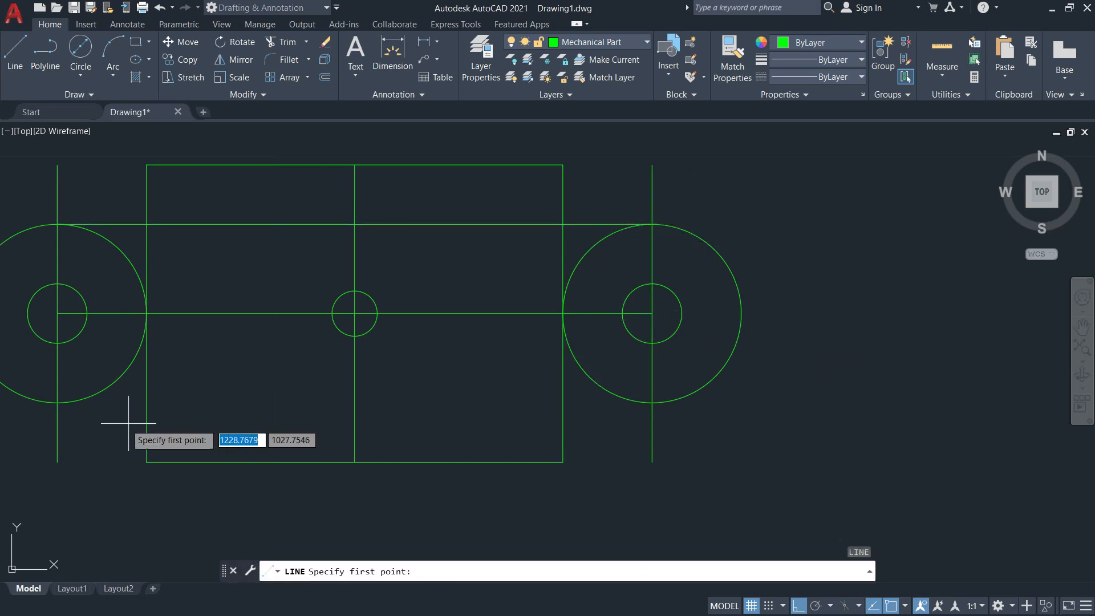
Draw a horizontal line joining the bottom points of the two large circles.
{"action": "left_click", "coordinate": [57, 402]}
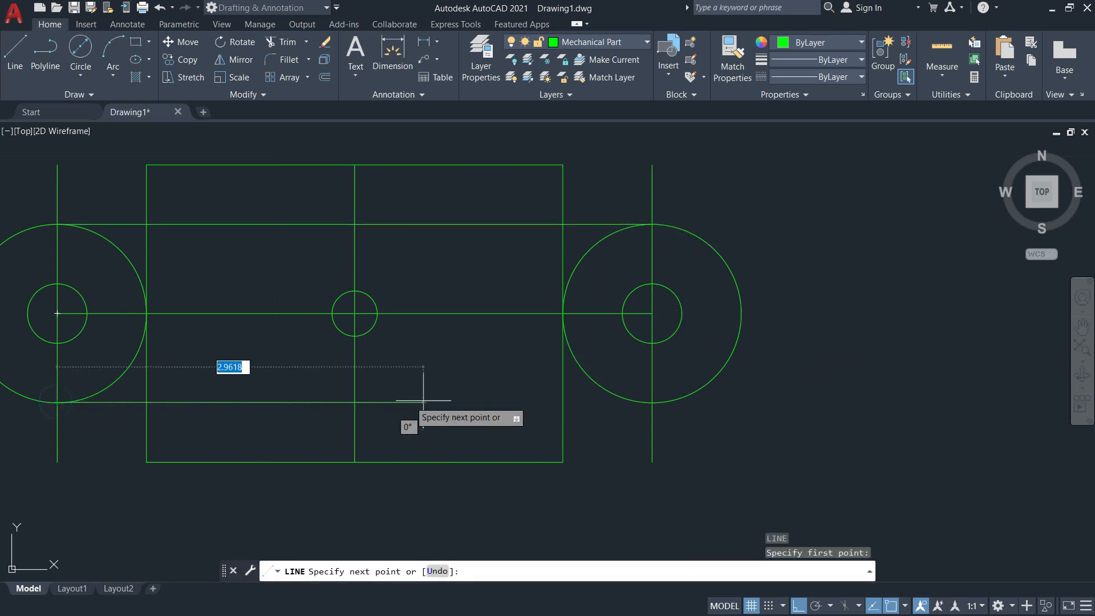
{"action": "left_click", "coordinate": [651, 403]}
{"action": "key", "text": "Return"}
{"action": "scroll", "coordinate": [415, 371], "scroll_direction": "down", "scroll_amount": 5}
{"action": "middle_click_drag", "start_coordinate": [399, 361], "coordinate": [416, 369]}
{"action": "scroll", "coordinate": [419, 368], "scroll_direction": "up", "scroll_amount": 2}
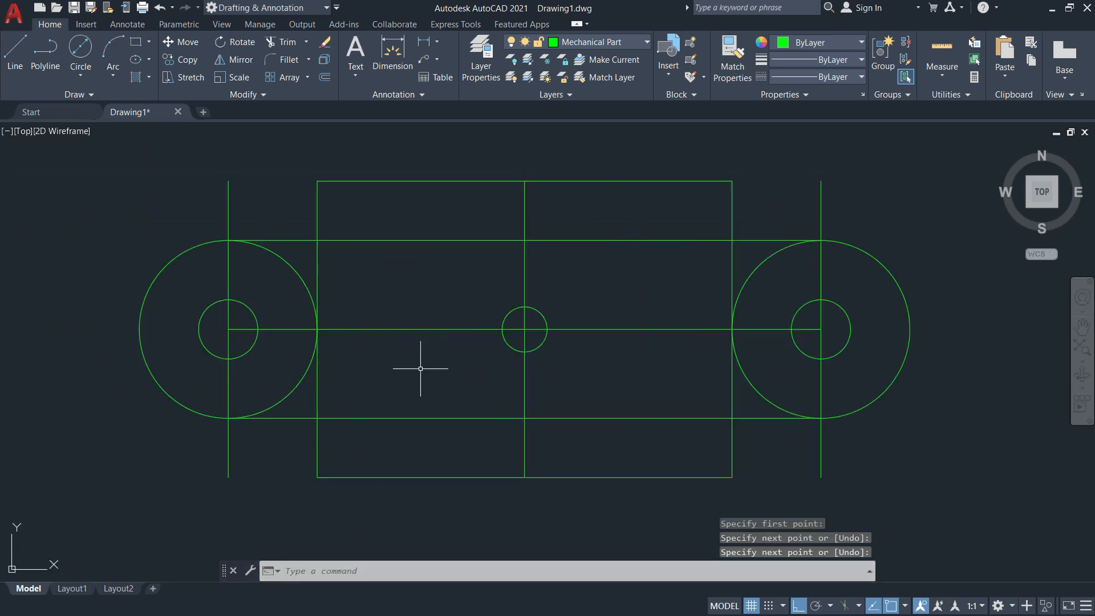
Erase the three vertical centre lines and the horizontal centre line.
{"action": "type", "text": "e"}
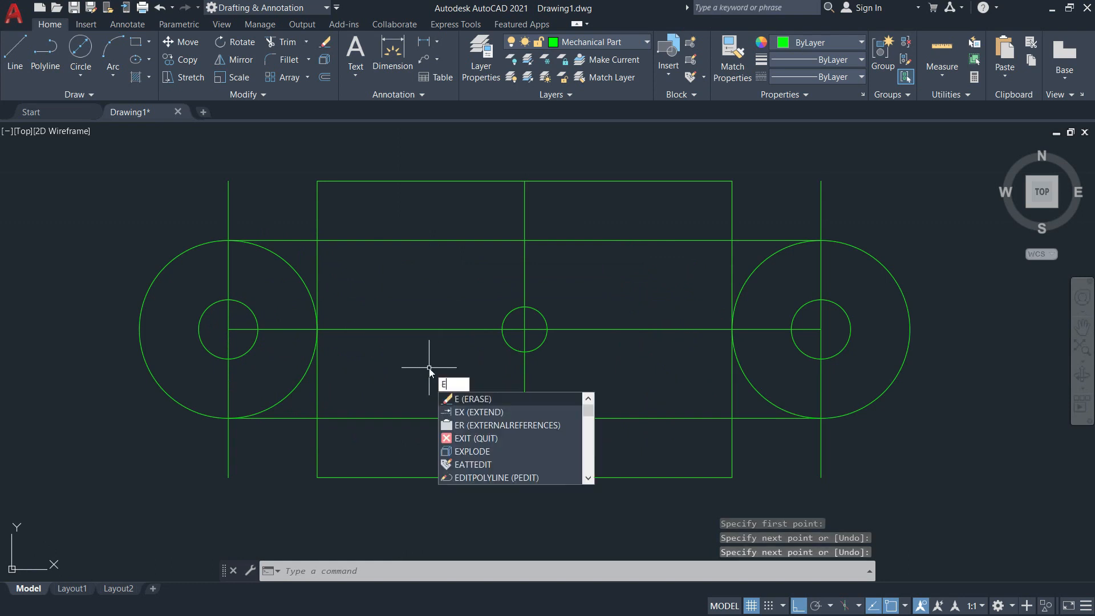
{"action": "key", "text": "Return"}
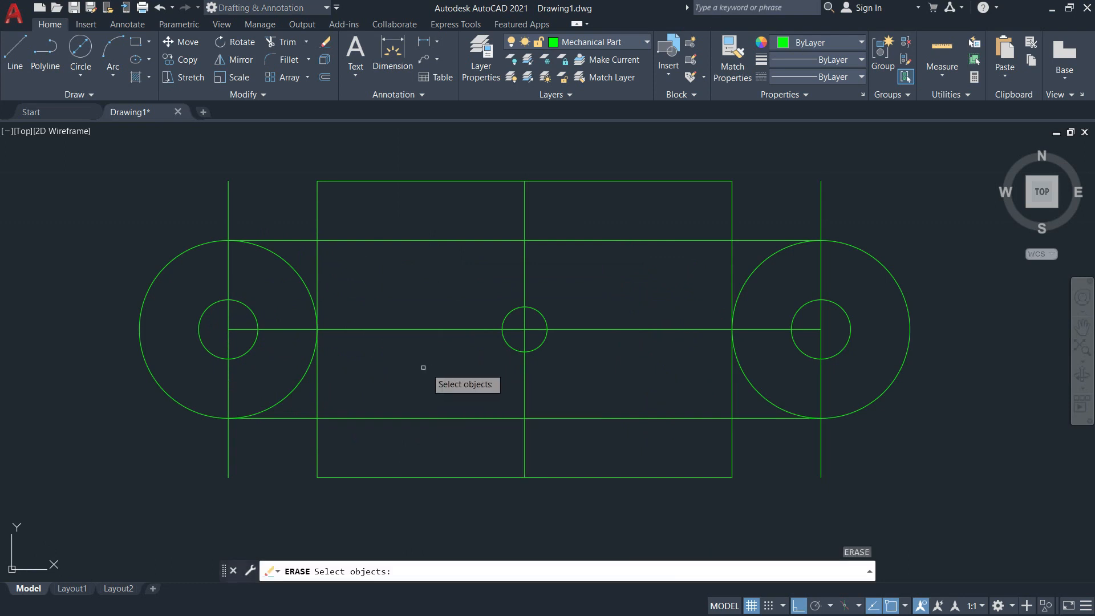
{"action": "left_click", "coordinate": [227, 268]}
{"action": "left_click", "coordinate": [822, 266]}
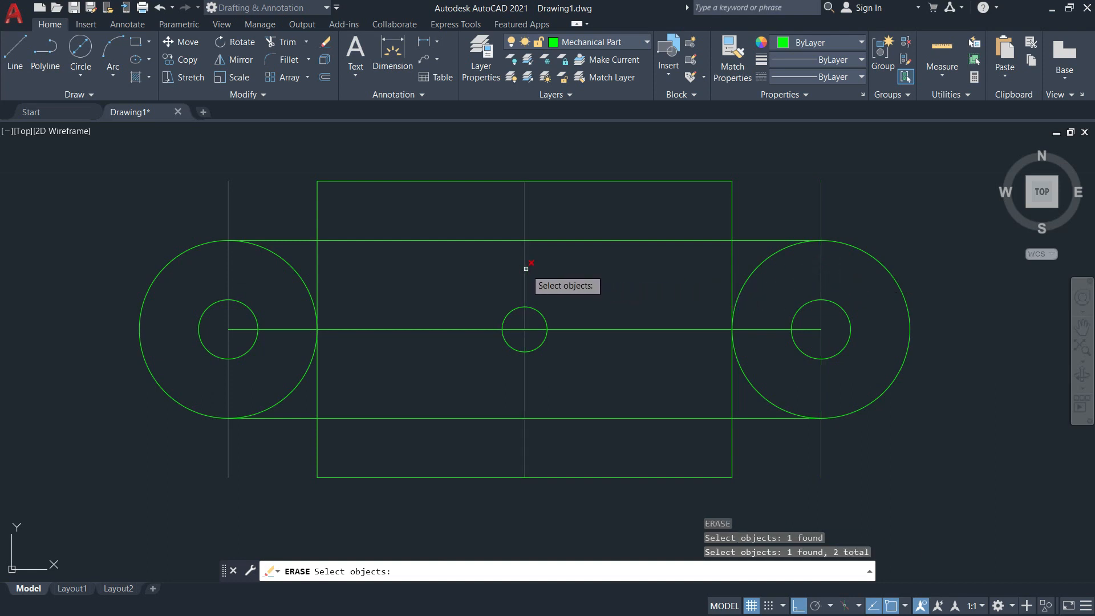
{"action": "left_click", "coordinate": [583, 330]}
{"action": "left_click", "coordinate": [580, 329]}
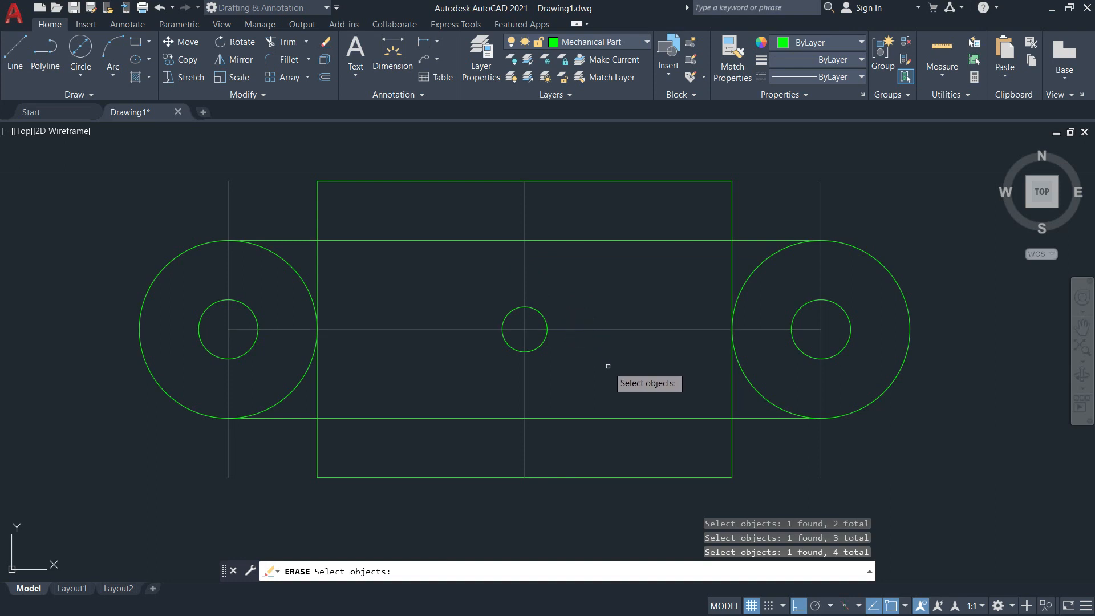
{"action": "key", "text": "Return"}
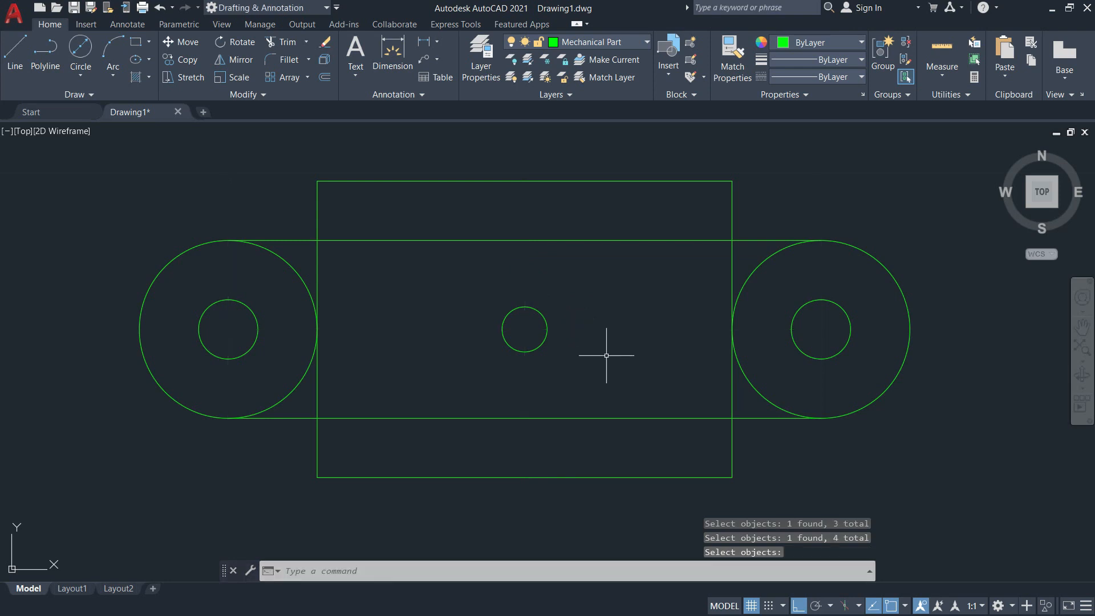
Trim away the inner halves of both large circles, using the two horizontal tangent lines as cutting edges.
{"action": "key", "text": "Return"}
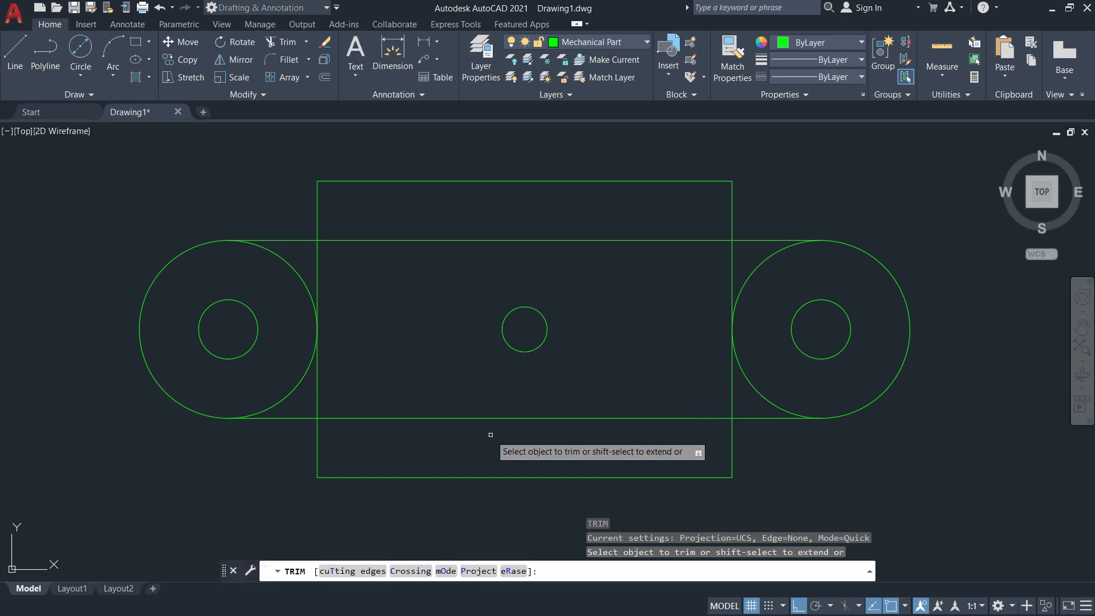
{"action": "left_click", "coordinate": [352, 571]}
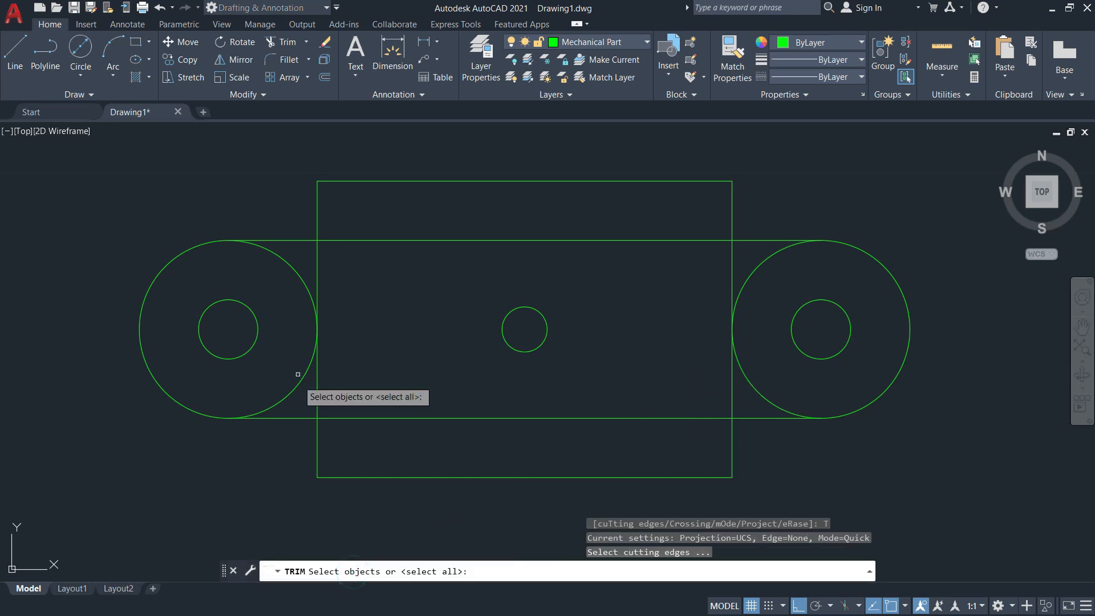
{"action": "left_click", "coordinate": [300, 418]}
{"action": "left_click", "coordinate": [302, 240]}
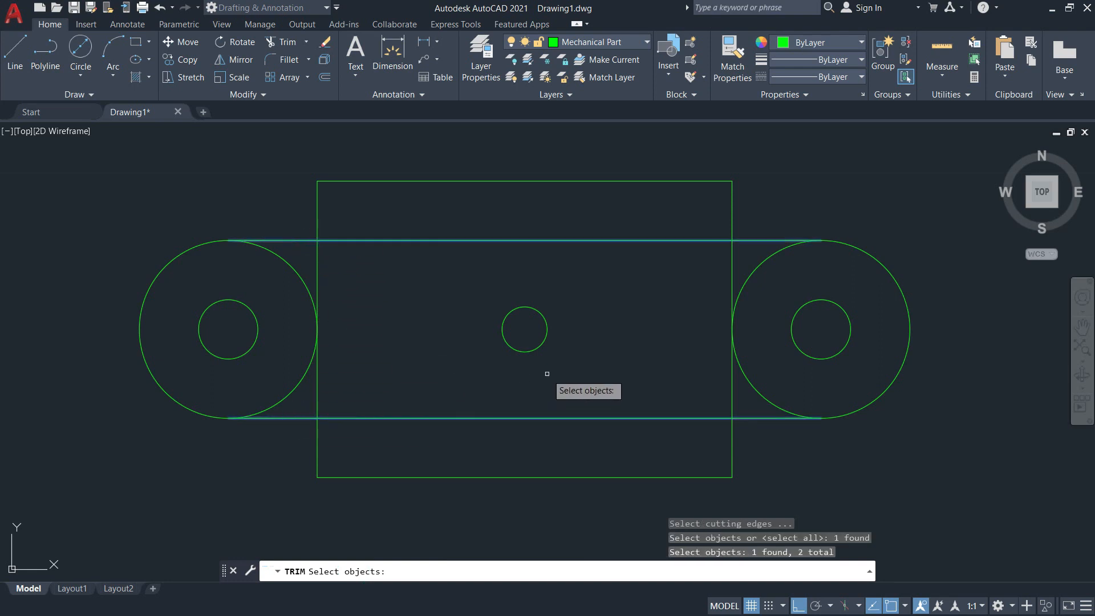
{"action": "key", "text": "Return"}
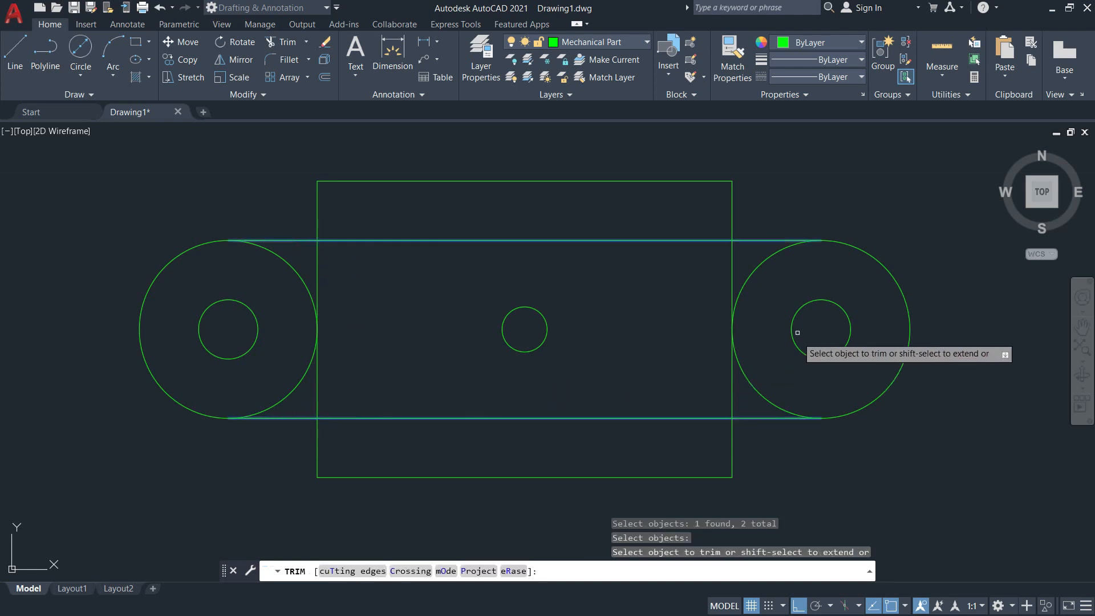
{"action": "left_click", "coordinate": [767, 258]}
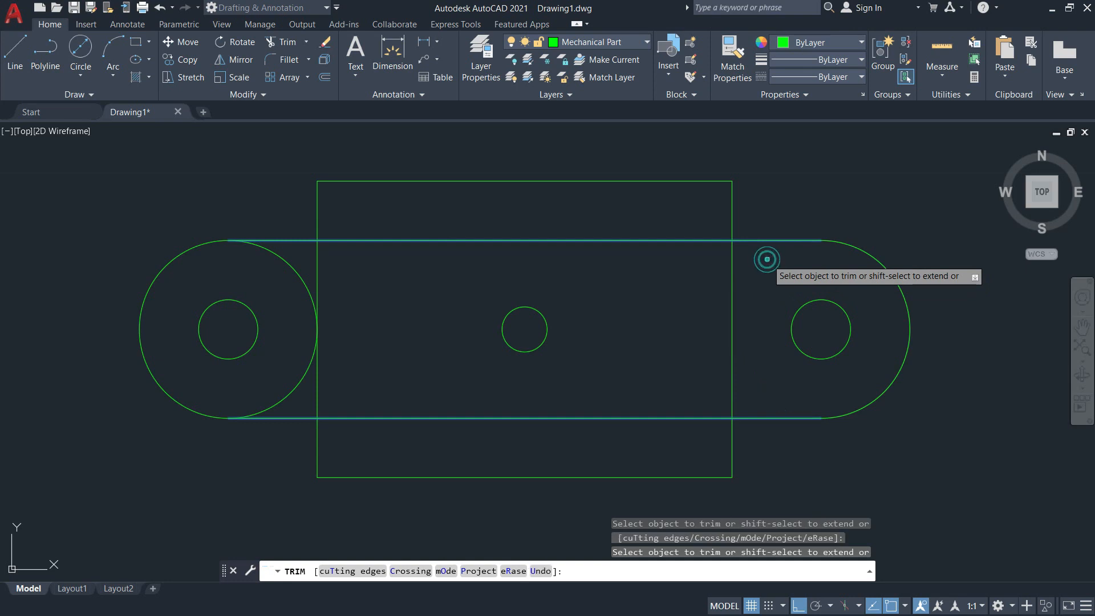
{"action": "left_click", "coordinate": [290, 265]}
{"action": "key", "text": "Return"}
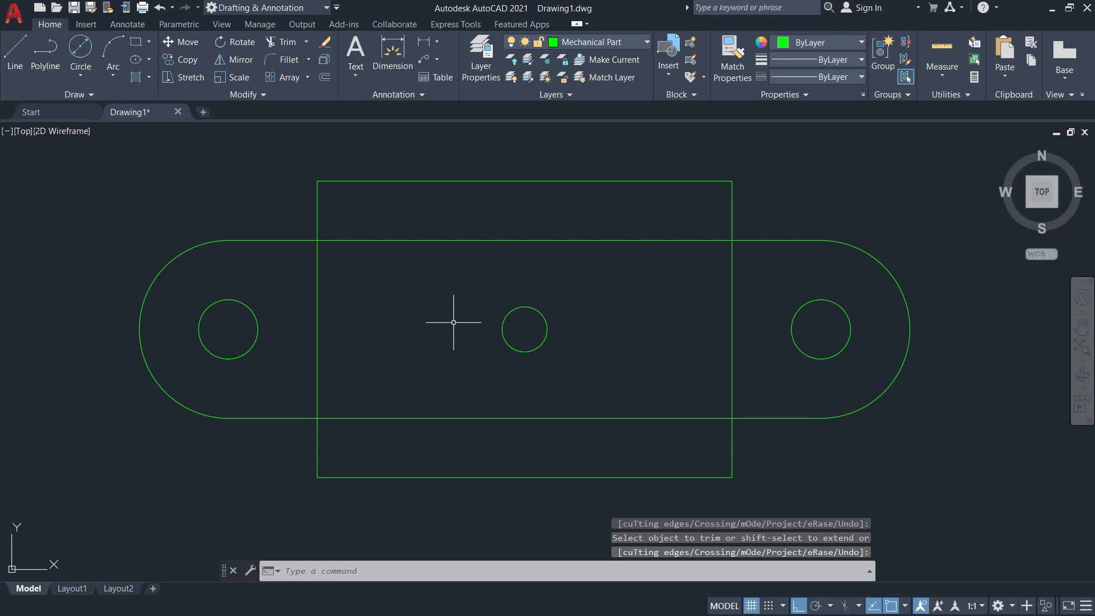
Trim the portions of both horizontal tangent lines inside the rectangle, using the rectangle as the cutting edge.
{"action": "key", "text": "Return"}
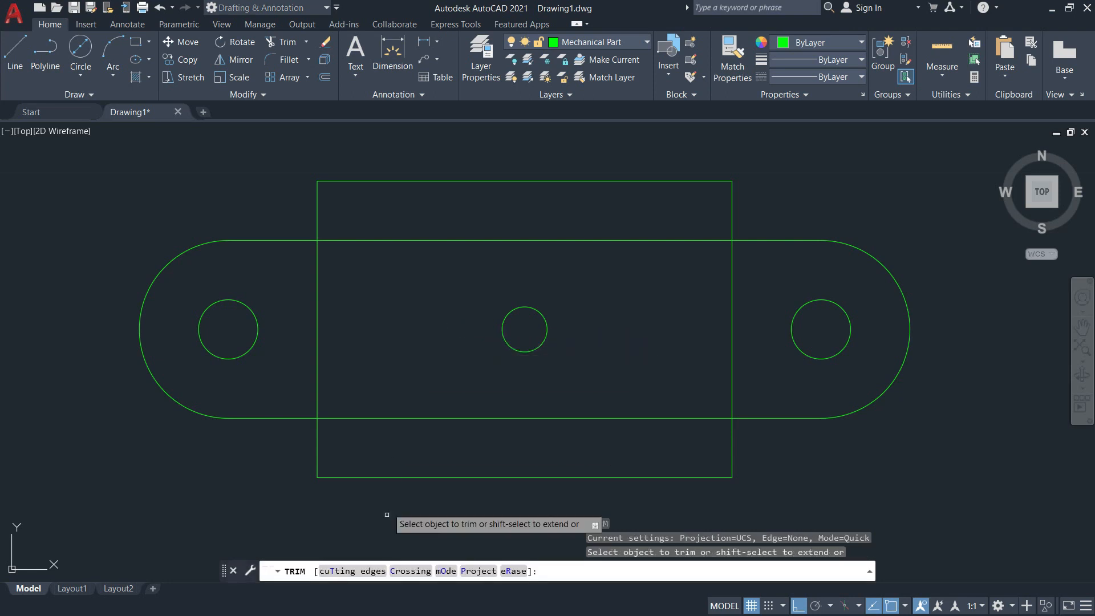
{"action": "left_click", "coordinate": [351, 571]}
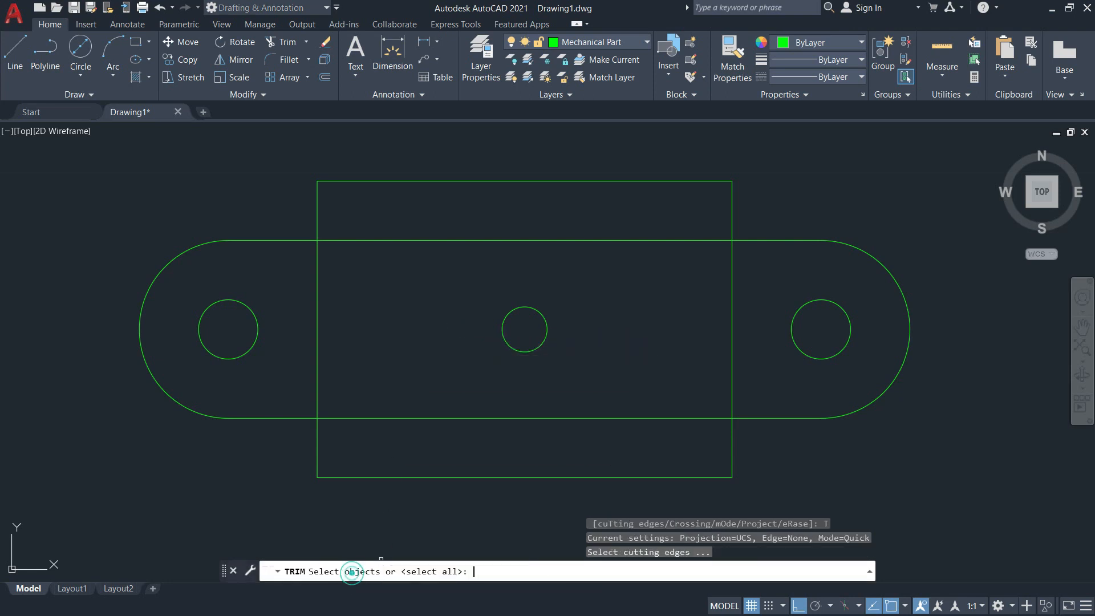
{"action": "left_click", "coordinate": [316, 303]}
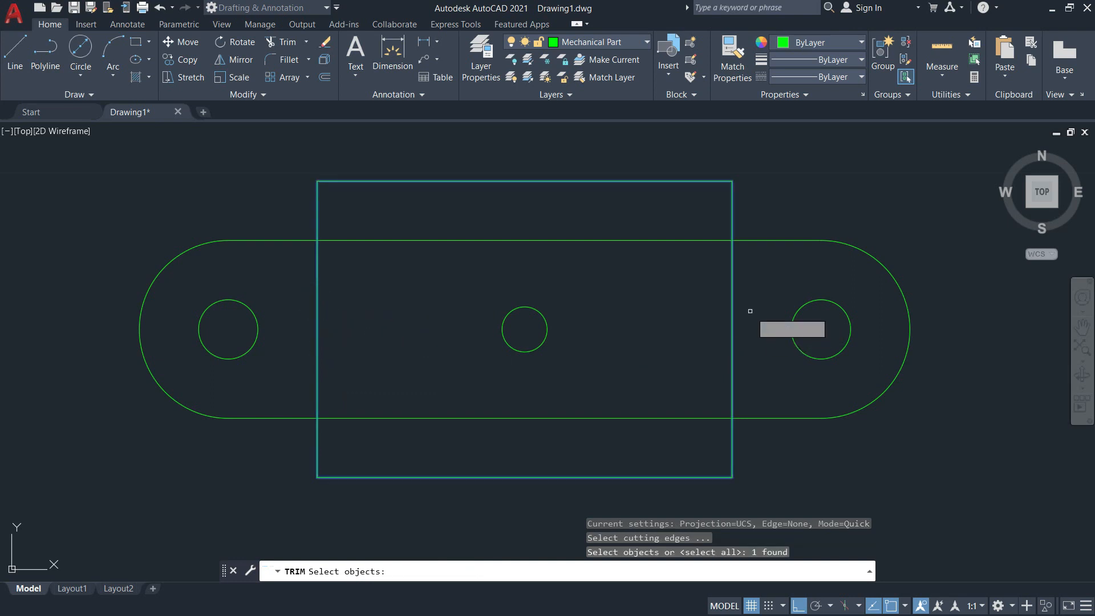
{"action": "key", "text": "Return"}
{"action": "left_click", "coordinate": [650, 240]}
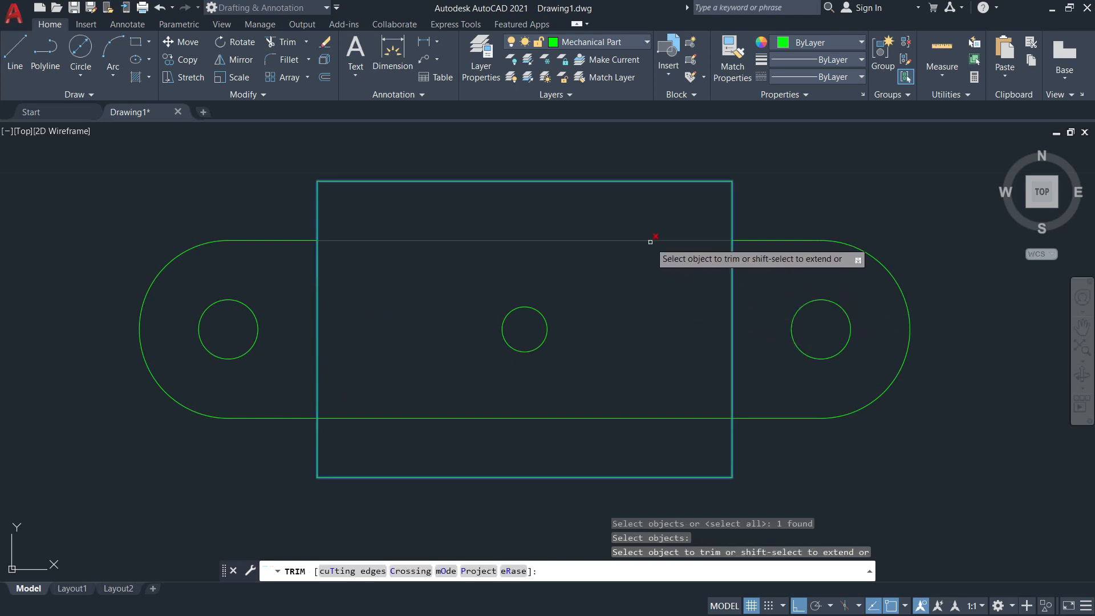
{"action": "left_click", "coordinate": [685, 418]}
{"action": "left_click", "coordinate": [668, 418]}
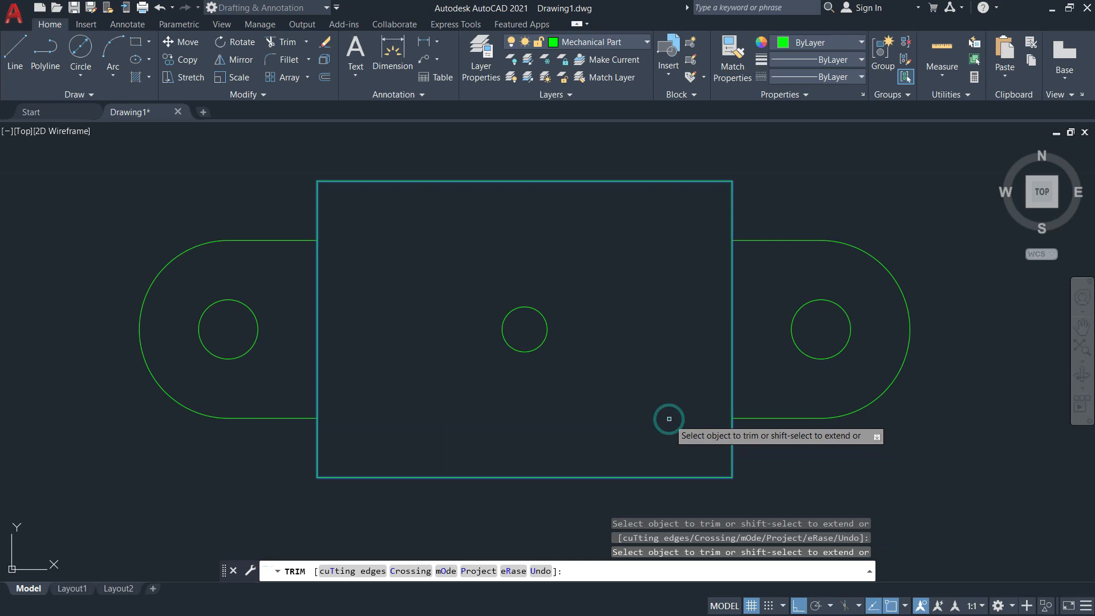
{"action": "key", "text": "Return"}
Examine the front view's dimensions in the reference image and switch back to the AutoCAD drawing.
{"action": "key", "text": "alt+Tab"}
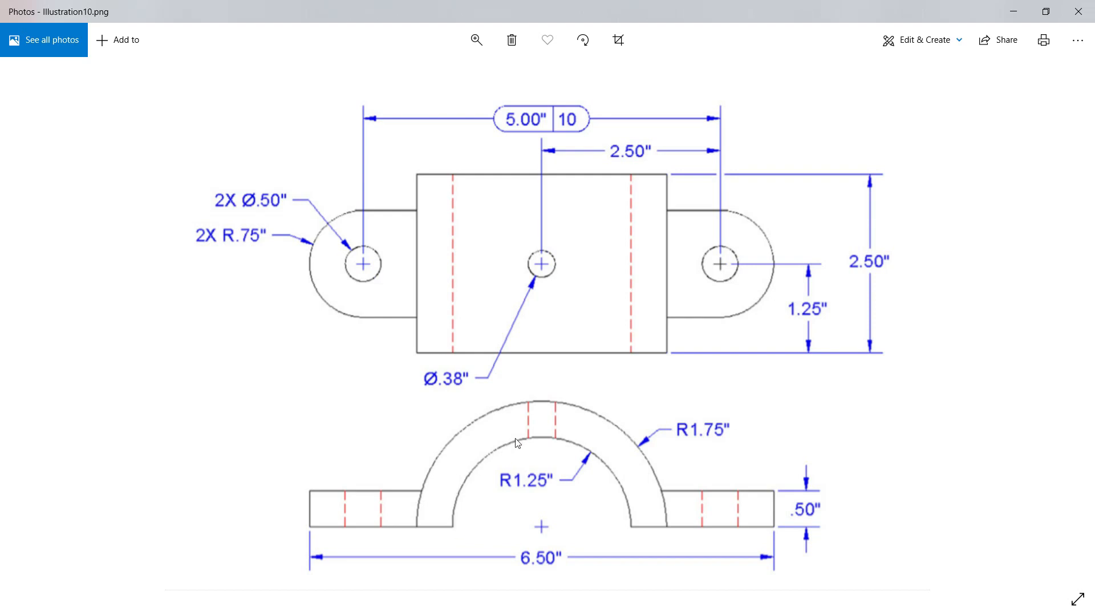
{"action": "key", "text": "alt+Tab"}
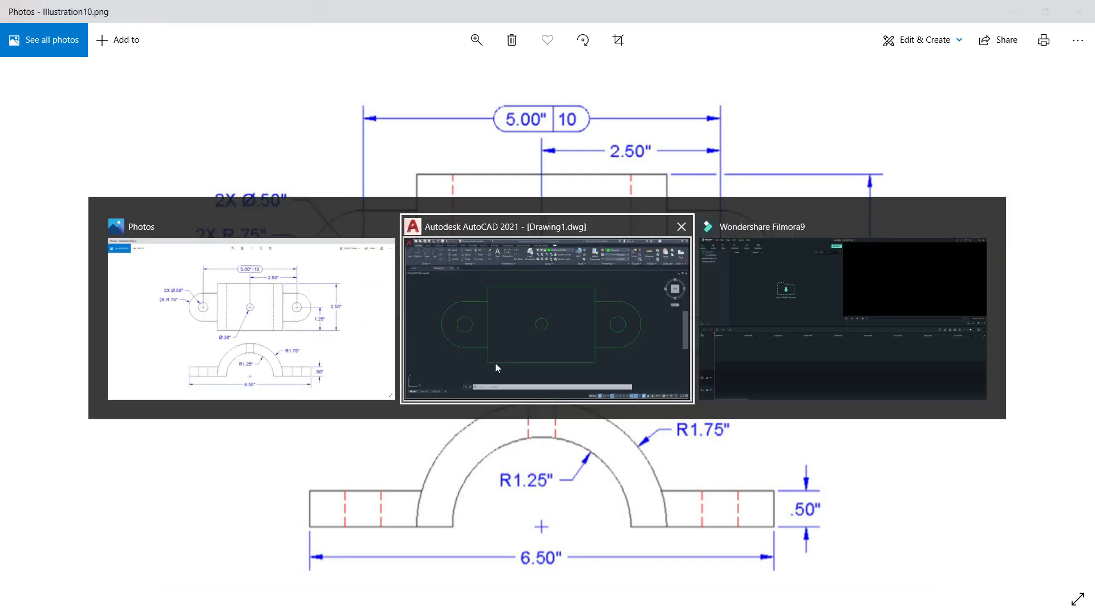
Make room below the top view and check the front view's placement in the reference image before returning to the drawing.
{"action": "scroll", "coordinate": [521, 245], "scroll_direction": "down", "scroll_amount": 2}
{"action": "mouse_move", "coordinate": [521, 245]}
{"action": "middle_mouse_down"}
{"action": "mouse_move", "coordinate": [546, 160]}
{"action": "mouse_move", "coordinate": [520, 297]}
{"action": "middle_mouse_up"}
{"action": "scroll", "coordinate": [546, 160], "scroll_direction": "down", "scroll_amount": 1}
{"action": "scroll", "coordinate": [507, 348], "scroll_direction": "up", "scroll_amount": 4}
{"action": "middle_click_drag", "start_coordinate": [512, 335], "coordinate": [502, 299]}
{"action": "scroll", "coordinate": [501, 294], "scroll_direction": "down", "scroll_amount": 2}
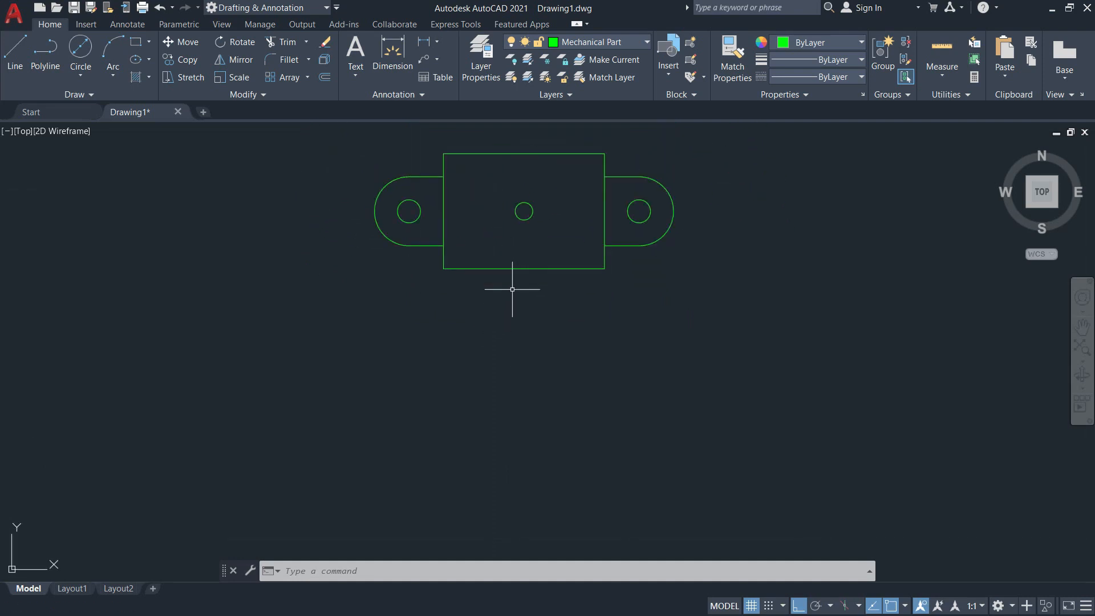
{"action": "key", "text": "alt+Tab"}
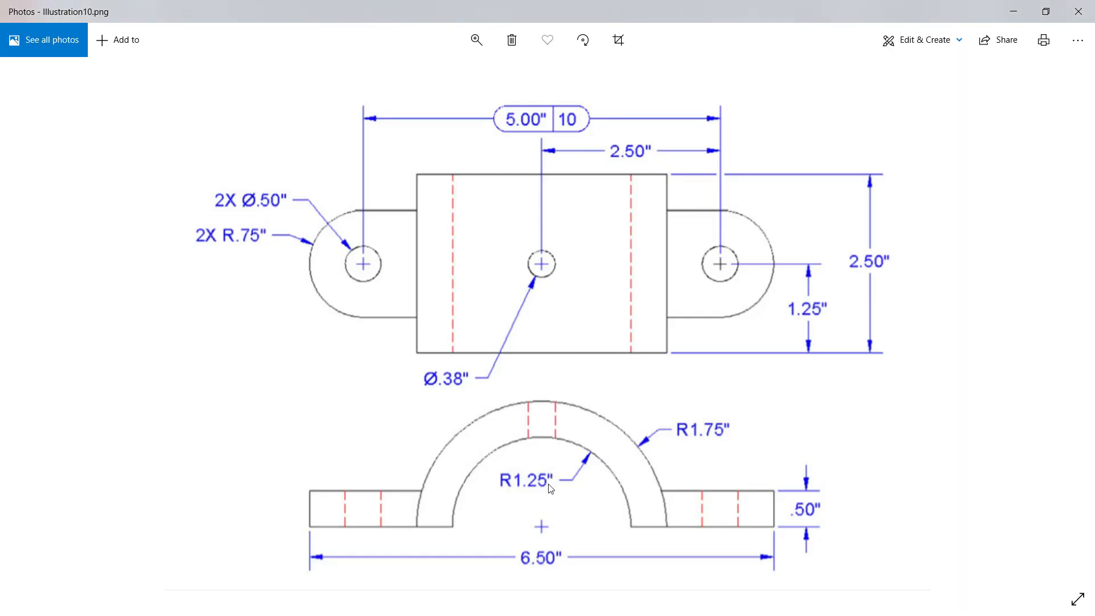
{"action": "key", "text": "alt+Tab"}
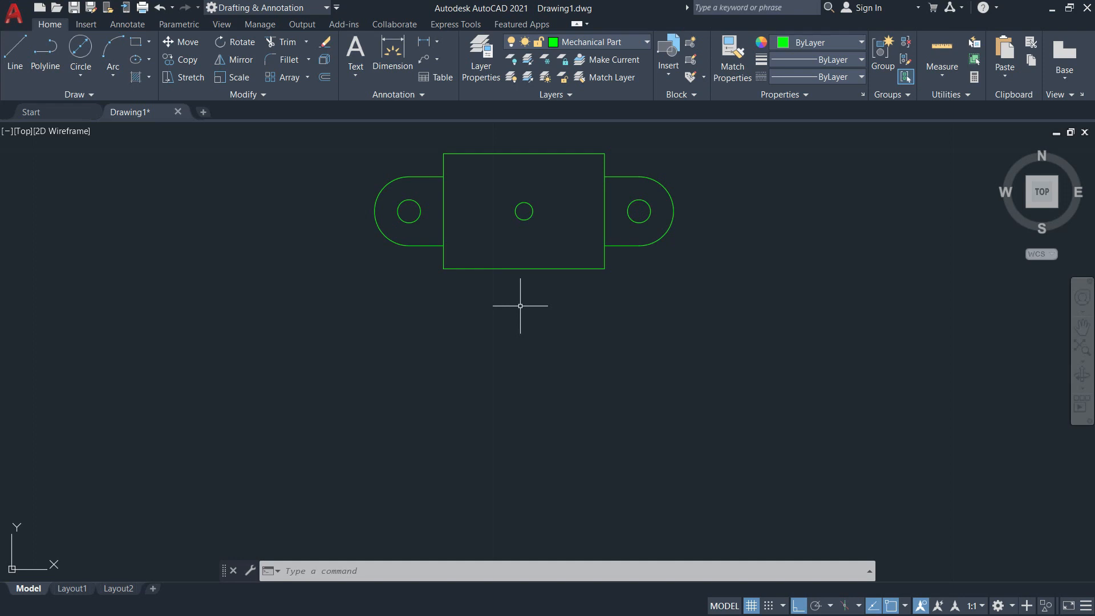
Try to draw a vertical line 7 units straight down from the centre of the middle hole.
{"action": "type", "text": "L"}
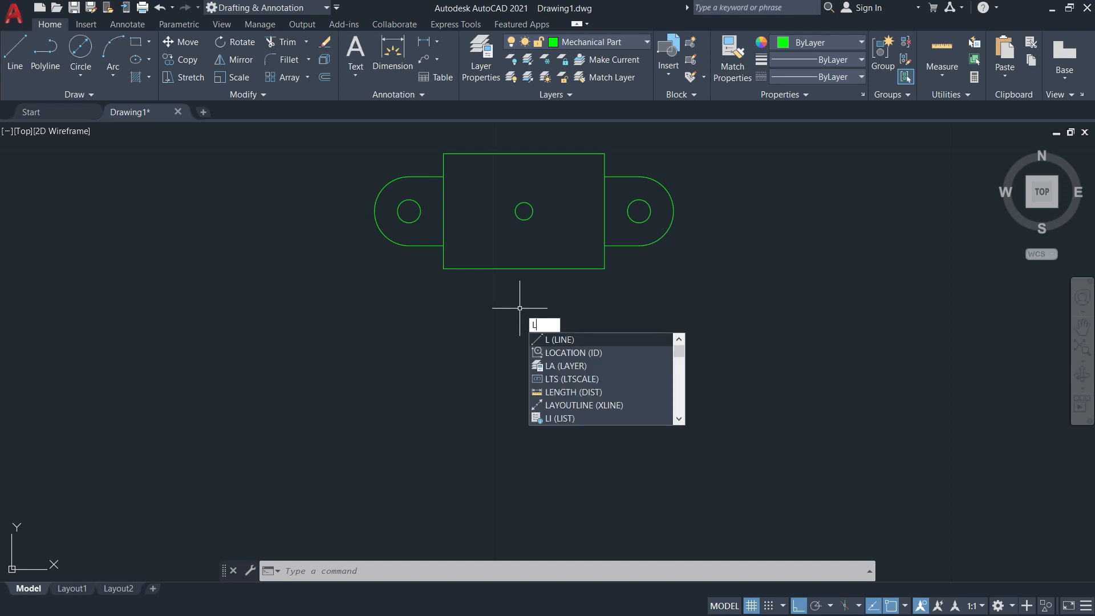
{"action": "key", "text": "Return"}
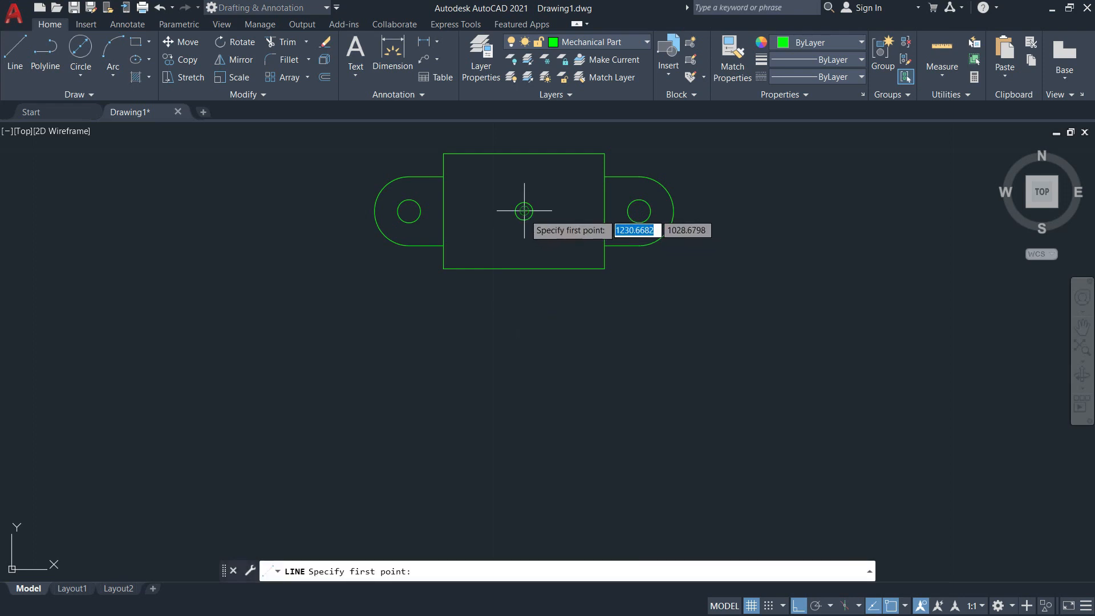
{"action": "left_click", "coordinate": [524, 211]}
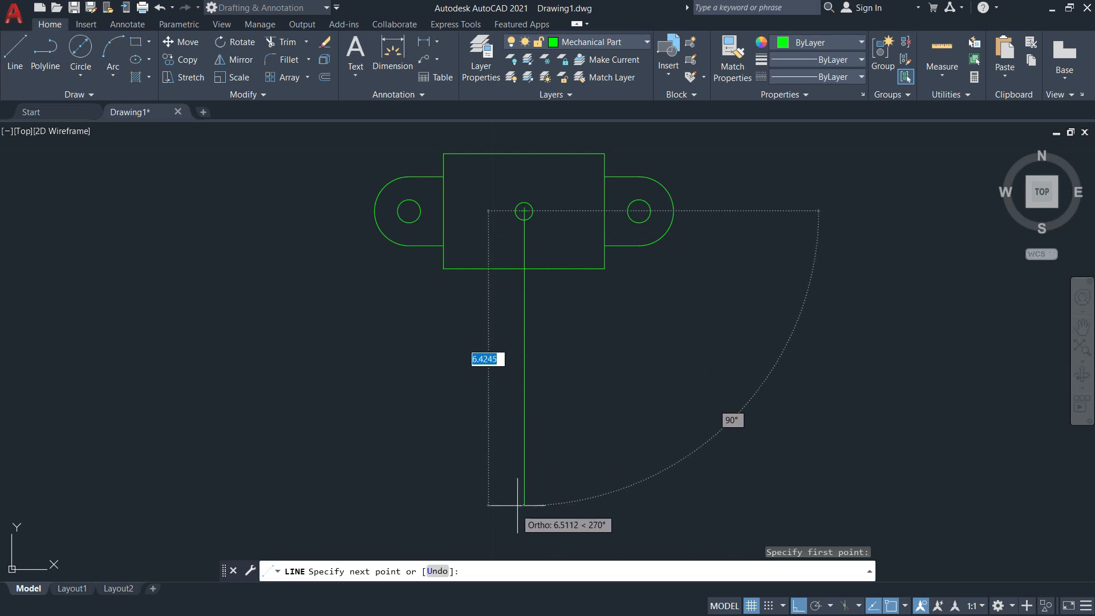
{"action": "middle_click_drag", "start_coordinate": [502, 439], "coordinate": [500, 379]}
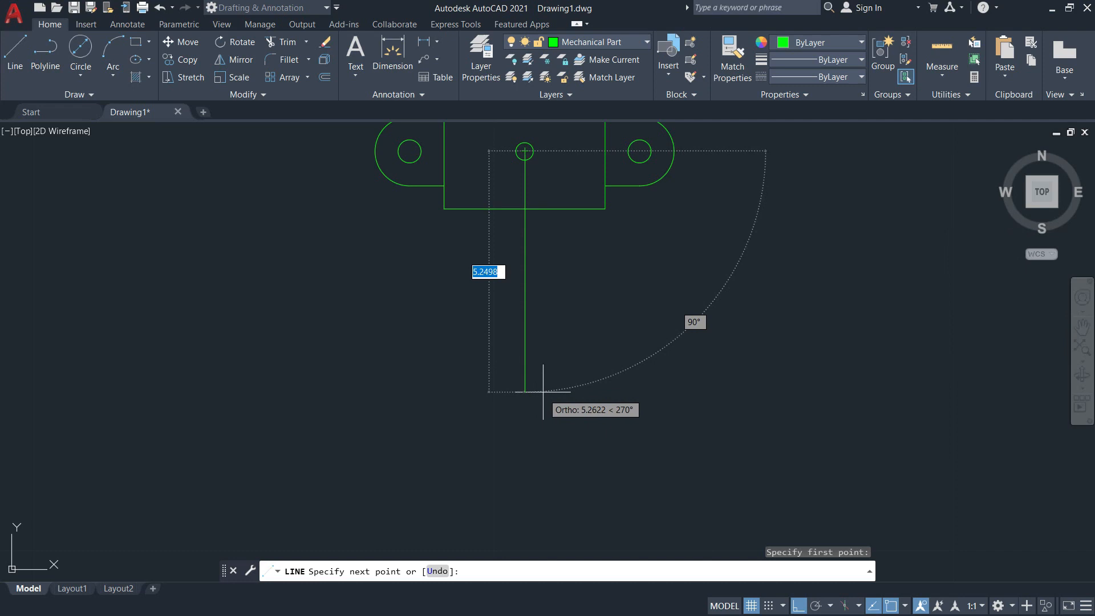
{"action": "mouse_move", "coordinate": [547, 372]}
{"action": "middle_mouse_down"}
{"action": "mouse_move", "coordinate": [560, 477]}
{"action": "mouse_move", "coordinate": [544, 407]}
{"action": "middle_mouse_up"}
{"action": "scroll", "coordinate": [560, 478], "scroll_direction": "up", "scroll_amount": 2}
{"action": "middle_click_drag", "start_coordinate": [538, 472], "coordinate": [544, 434]}
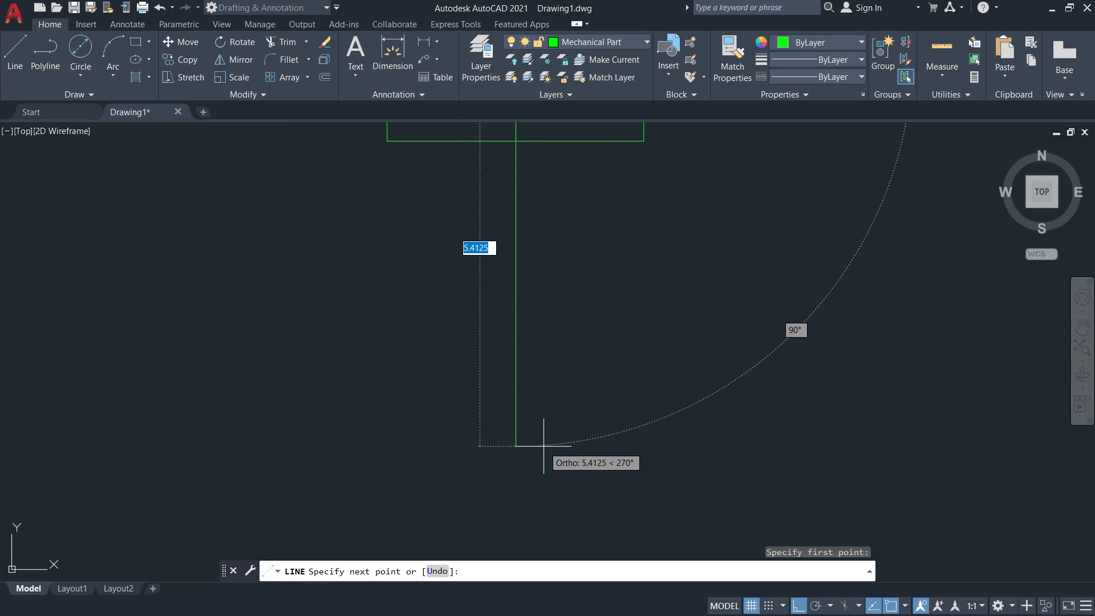
{"action": "type", "text": "7"}
{"action": "key", "text": "Return"}
{"action": "scroll", "coordinate": [543, 446], "scroll_direction": "down", "scroll_amount": 5}
{"action": "scroll", "coordinate": [587, 456], "scroll_direction": "up", "scroll_amount": 4}
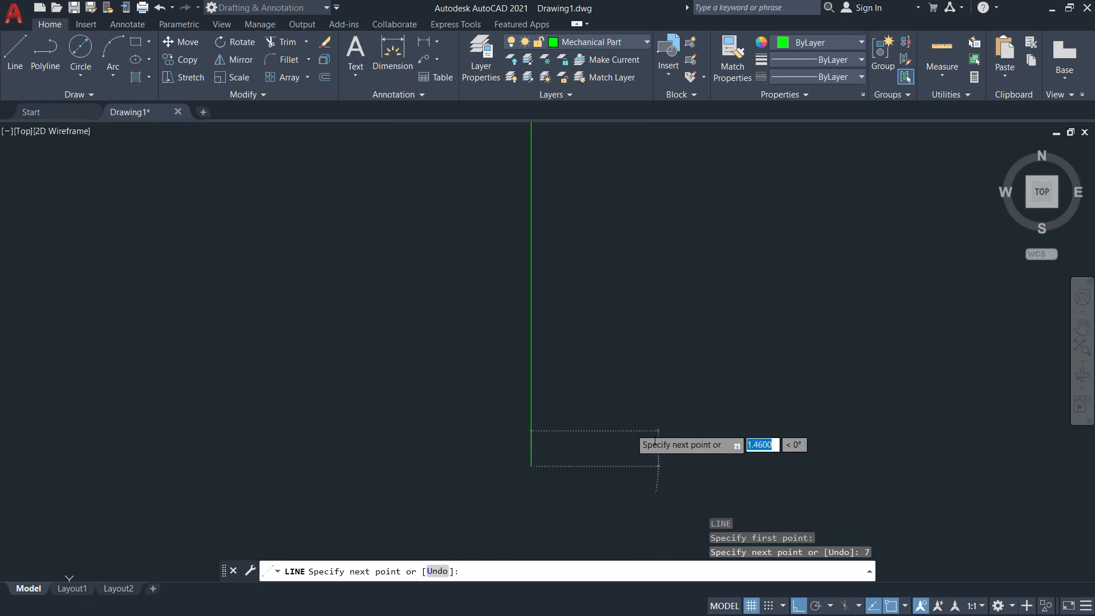
{"action": "scroll", "coordinate": [621, 399], "scroll_direction": "down", "scroll_amount": 3}
{"action": "key", "text": "Escape"}
{"action": "type", "text": "u"}
{"action": "key", "text": "Return"}
Draw a vertical line 5.5 units long straight down from the centre of the middle hole.
{"action": "type", "text": "l"}
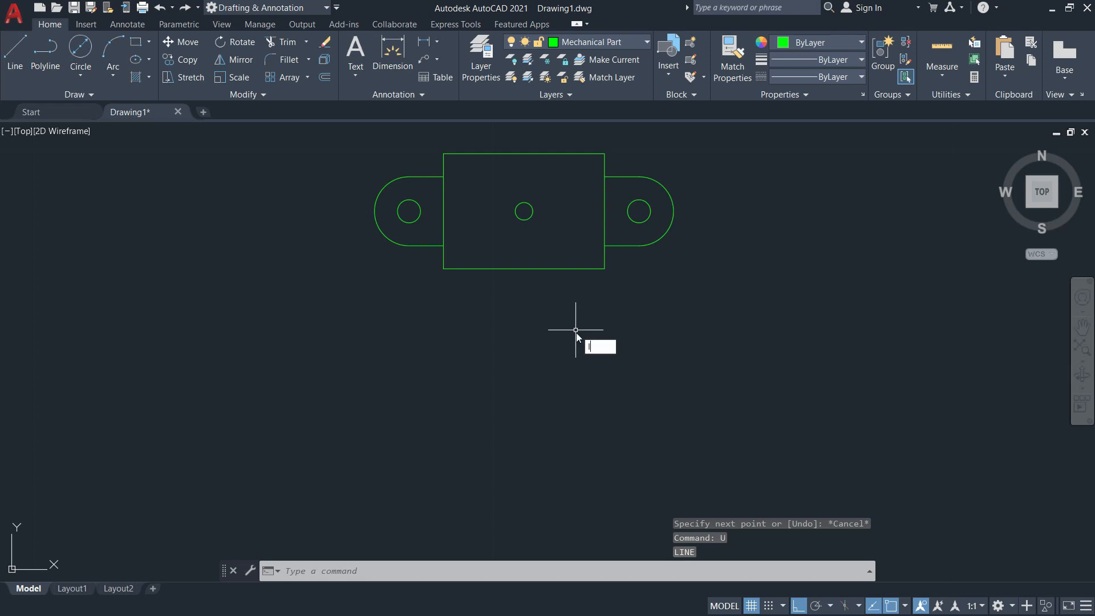
{"action": "key", "text": "Return"}
{"action": "left_click", "coordinate": [523, 211]}
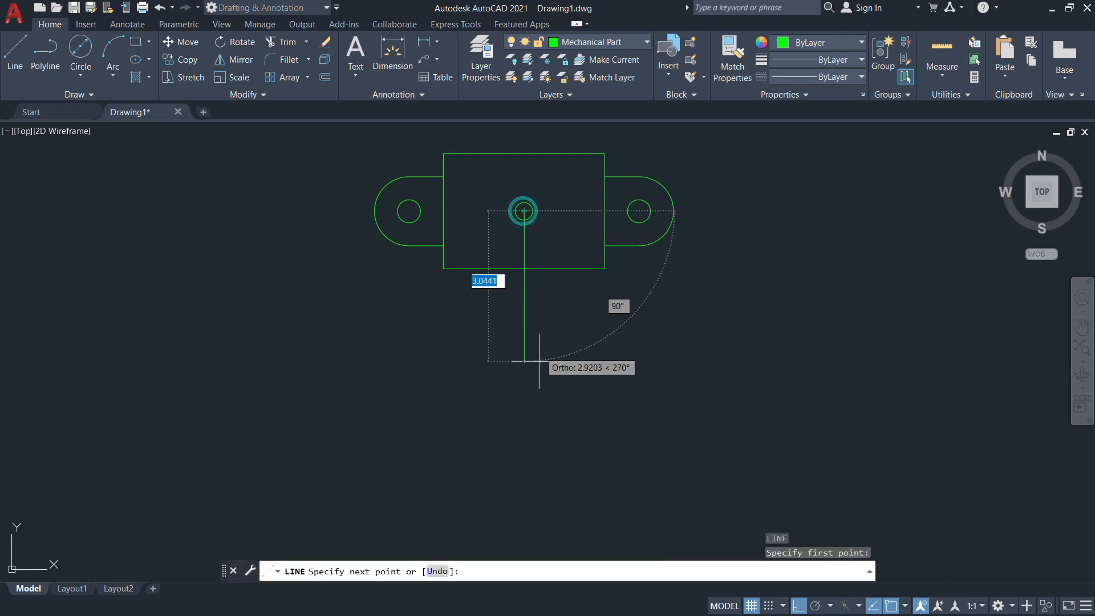
{"action": "type", "text": "5"}
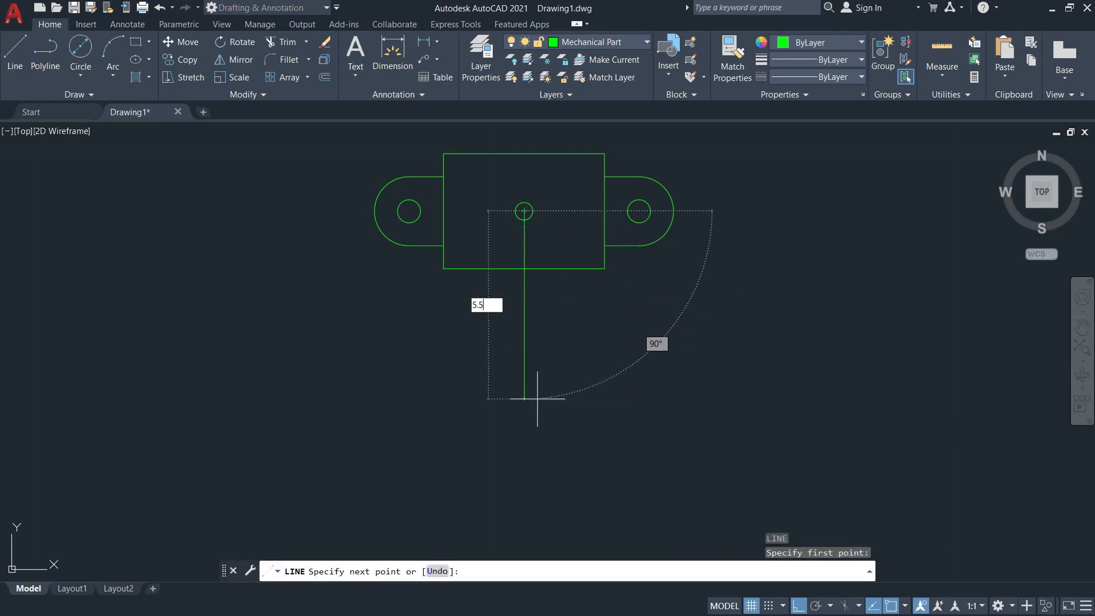
{"action": "type", "text": ".5"}
{"action": "key", "text": "Return"}
{"action": "key", "text": "Escape"}
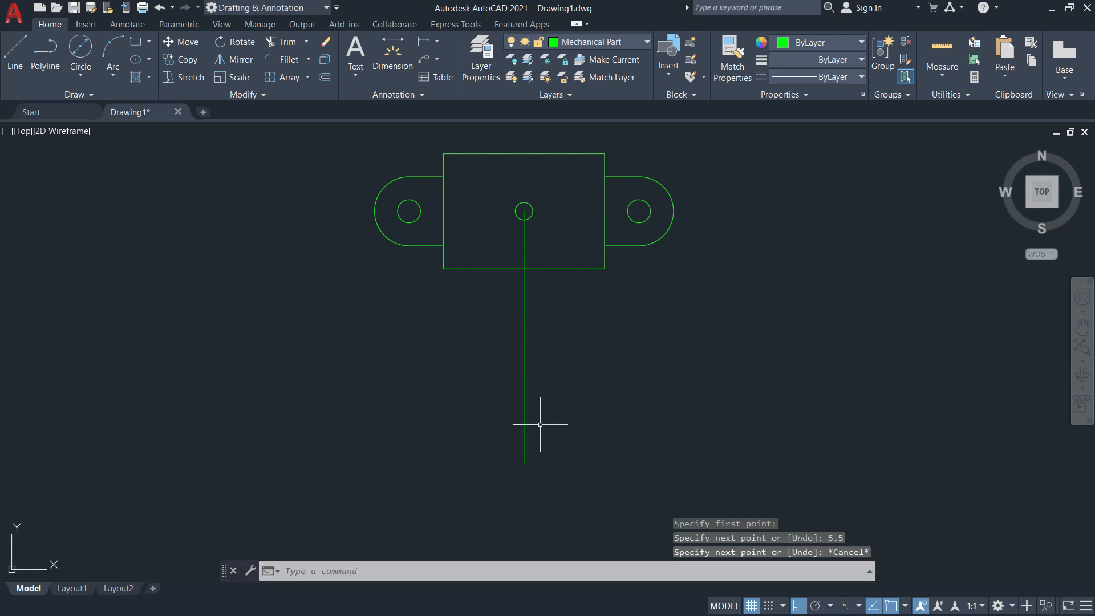
Draw a circle of radius 1.25 centred on the lower end of the vertical line, as dimensioned in the reference image.
{"action": "key", "text": "alt+Tab"}
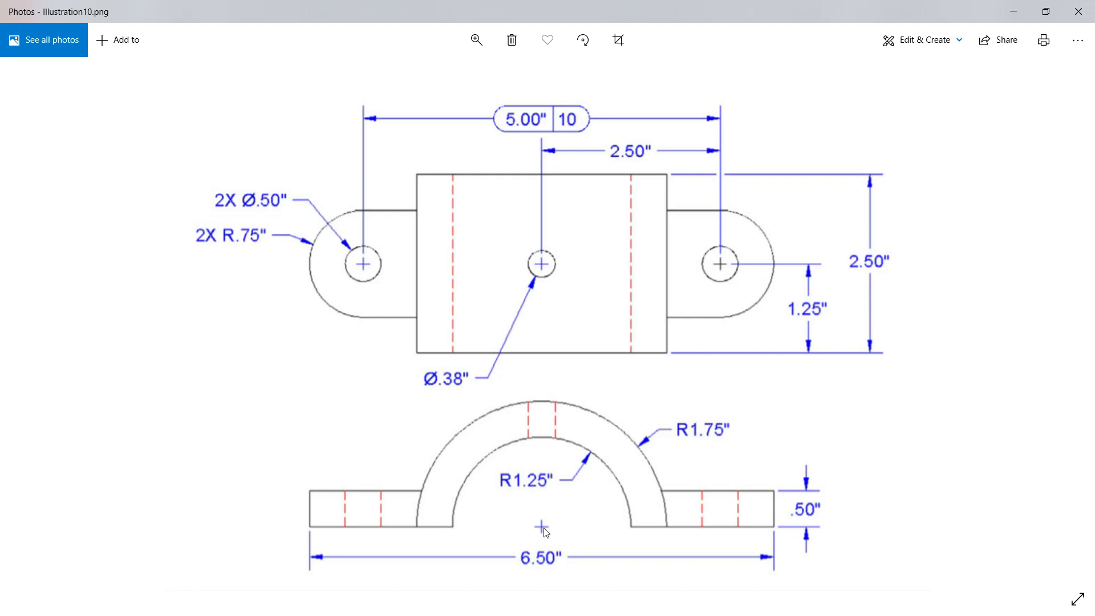
{"action": "key", "text": "alt+Tab"}
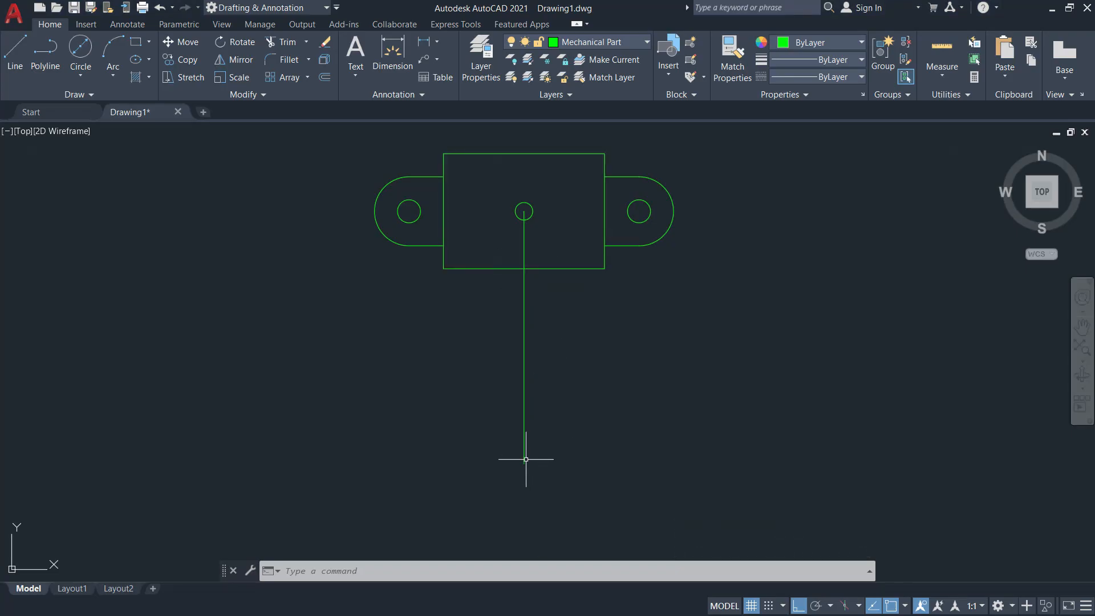
{"action": "key", "text": "Return"}
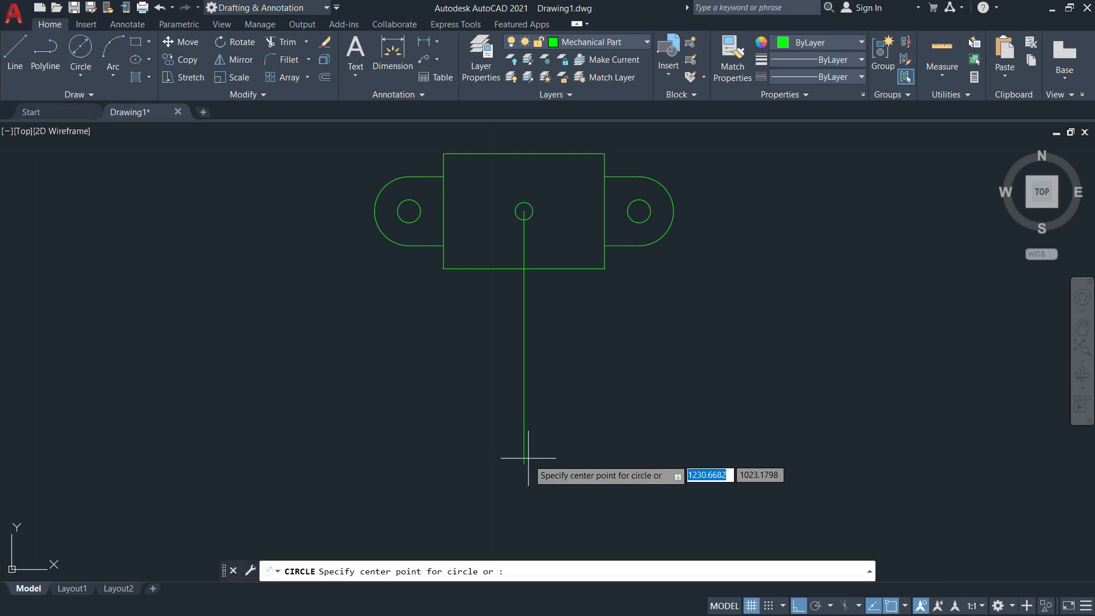
{"action": "key", "text": "alt+Tab"}
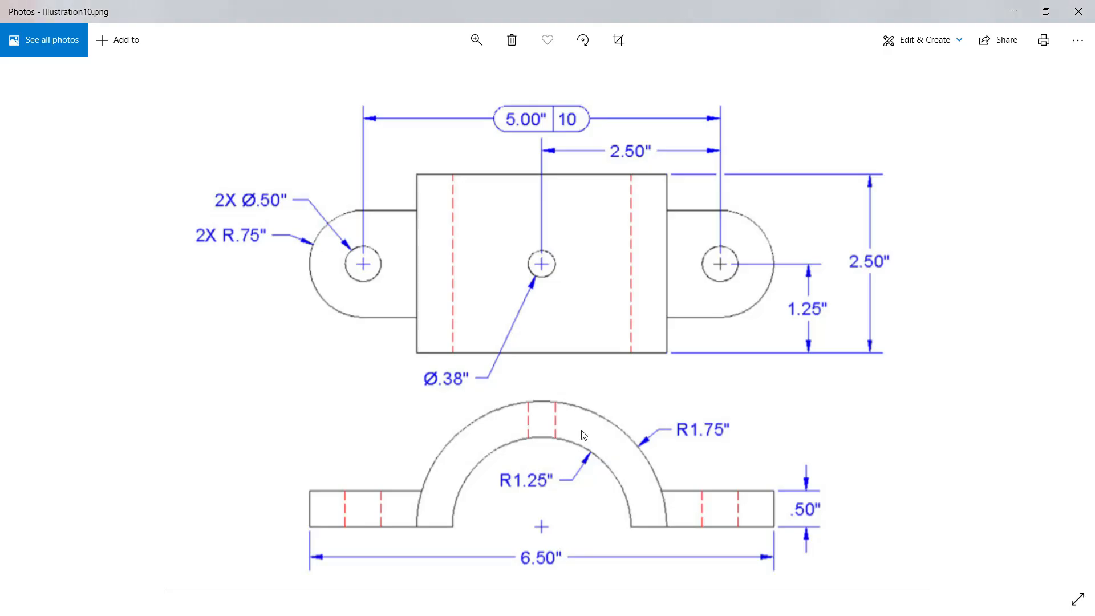
{"action": "key", "text": "alt+Tab"}
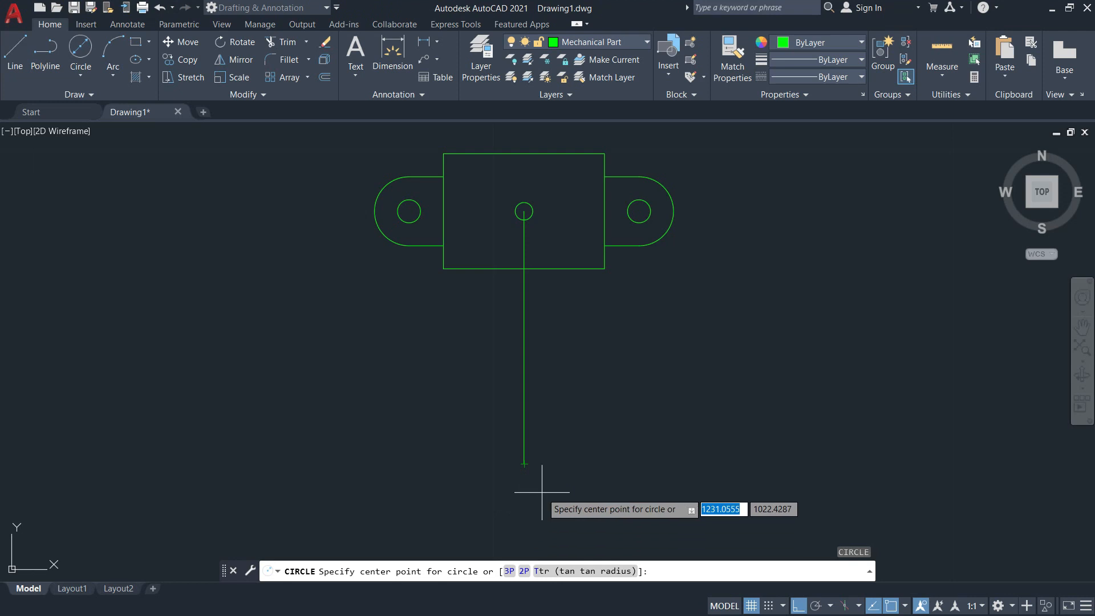
{"action": "left_click", "coordinate": [524, 464]}
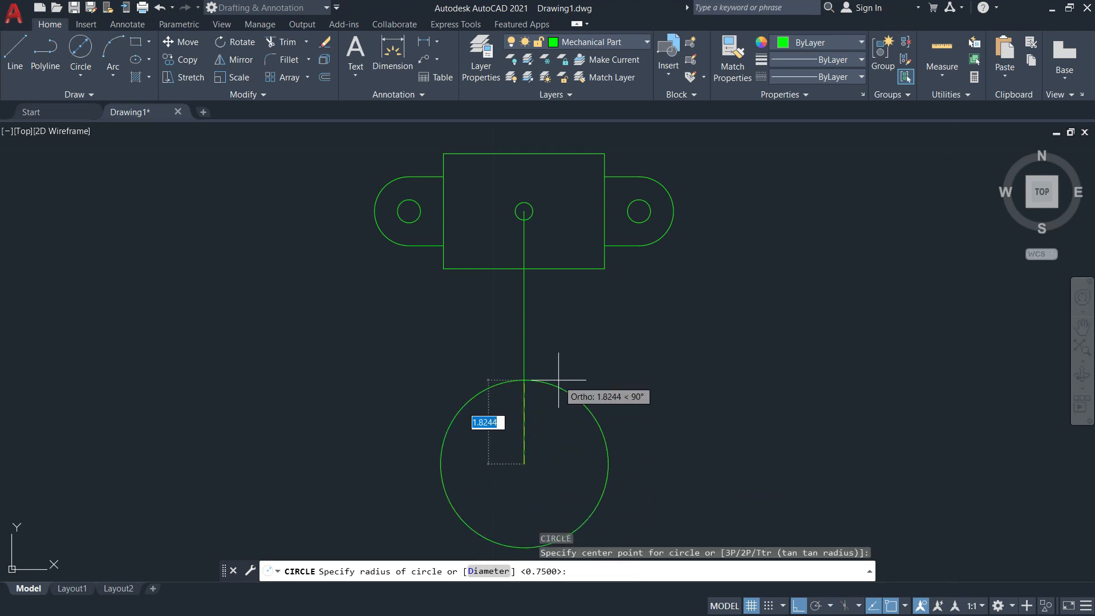
{"action": "type", "text": "1.25"}
{"action": "key", "text": "Return"}
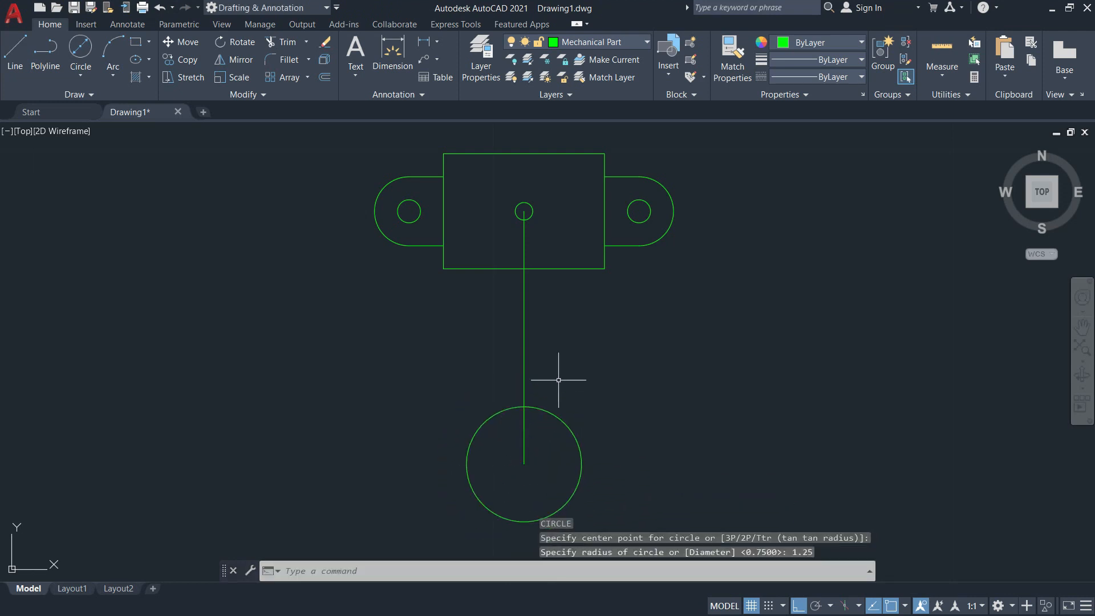
Draw a concentric circle of radius 1.75 around the front view's inner circle, taking the radius from the reference image.
{"action": "key", "text": "Return"}
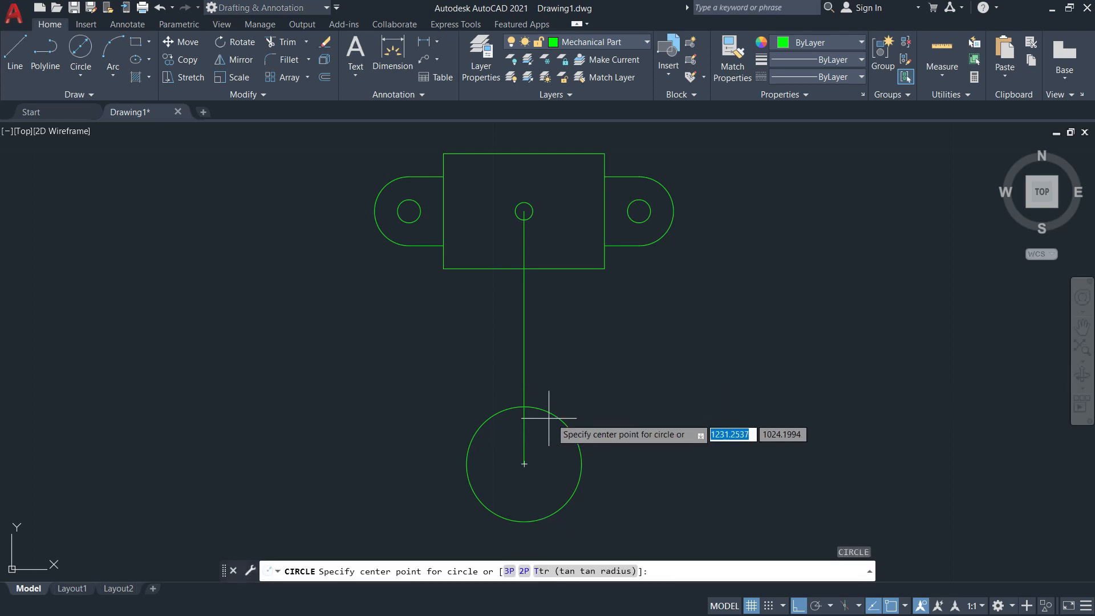
{"action": "left_click", "coordinate": [524, 463]}
{"action": "key", "text": "alt+Tab"}
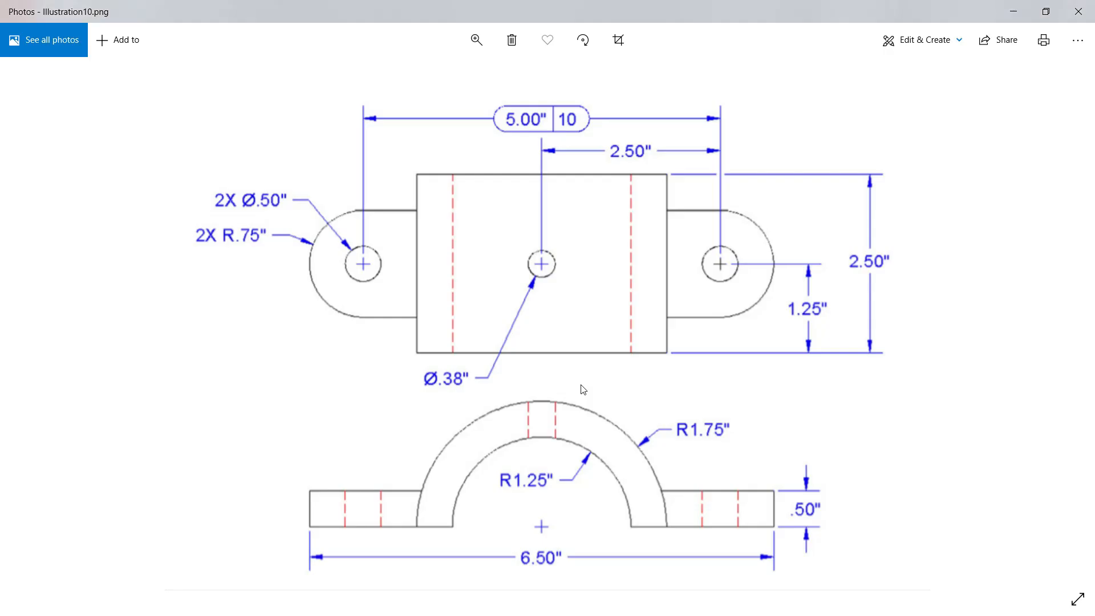
{"action": "key", "text": "alt+Tab"}
{"action": "type", "text": "1.75"}
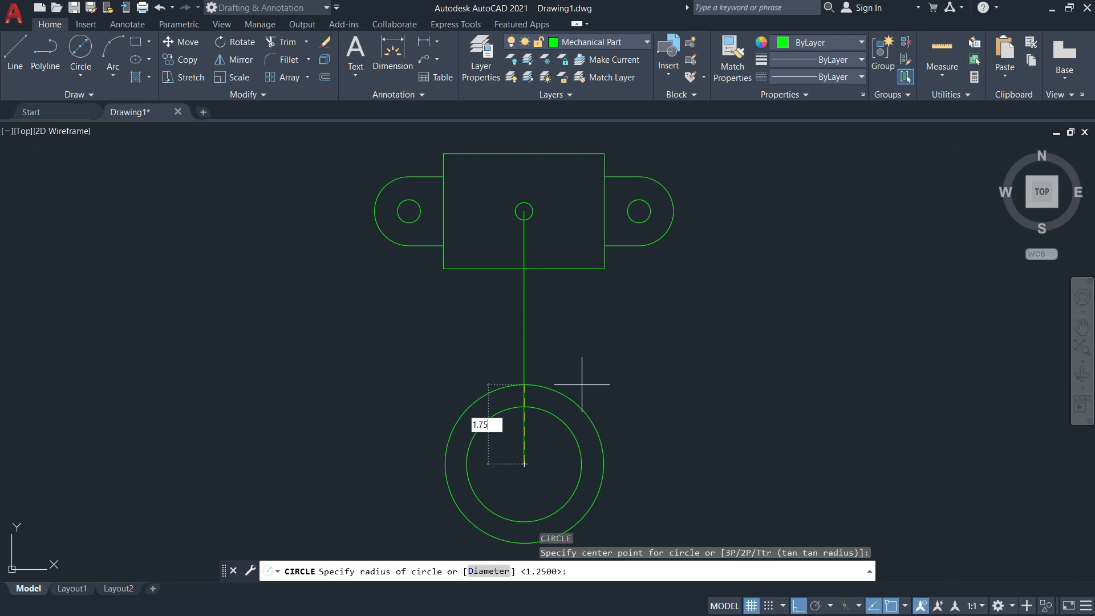
{"action": "key", "text": "Return"}
{"action": "key", "text": "Escape"}
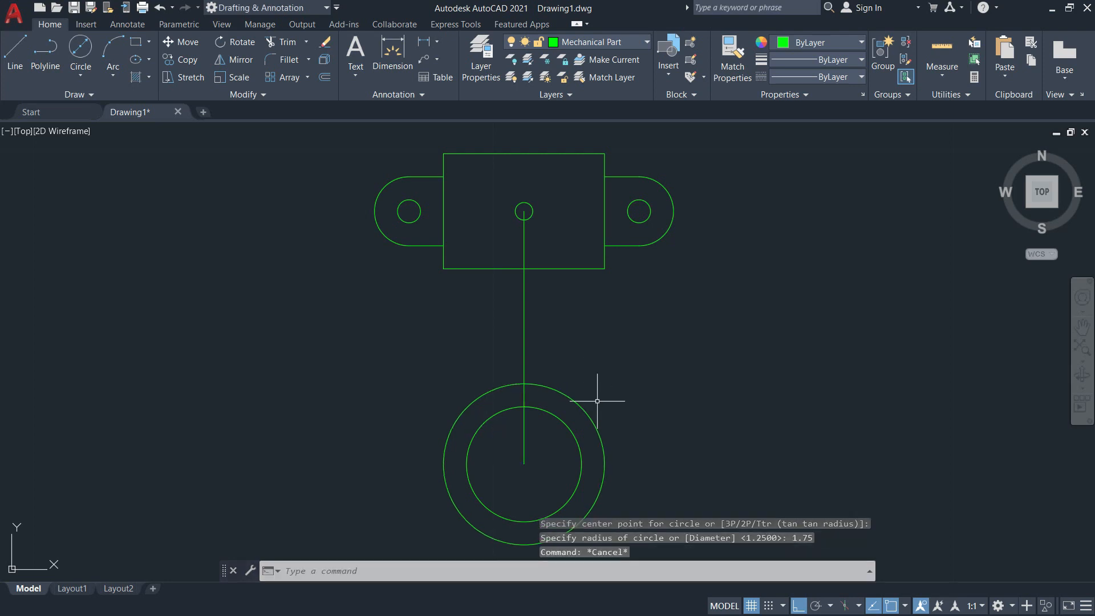
Check the base flanges of the front view in the reference image and return to the drawing.
{"action": "scroll", "coordinate": [582, 425], "scroll_direction": "up", "scroll_amount": 3}
{"action": "key", "text": "alt+Tab"}
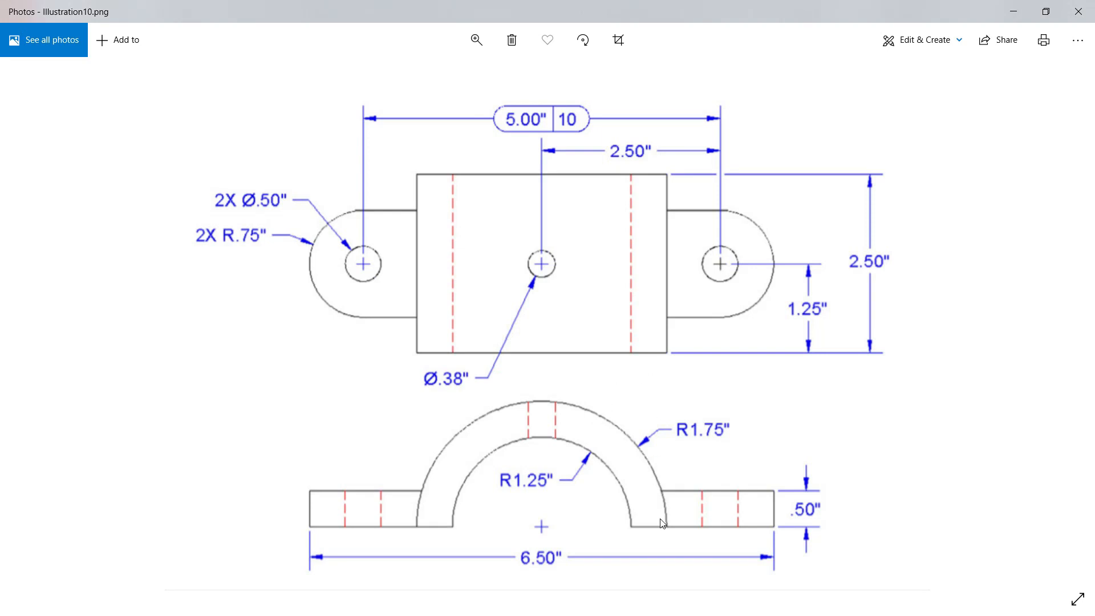
{"action": "key", "text": "alt+Tab"}
{"action": "scroll", "coordinate": [719, 265], "scroll_direction": "down", "scroll_amount": 4}
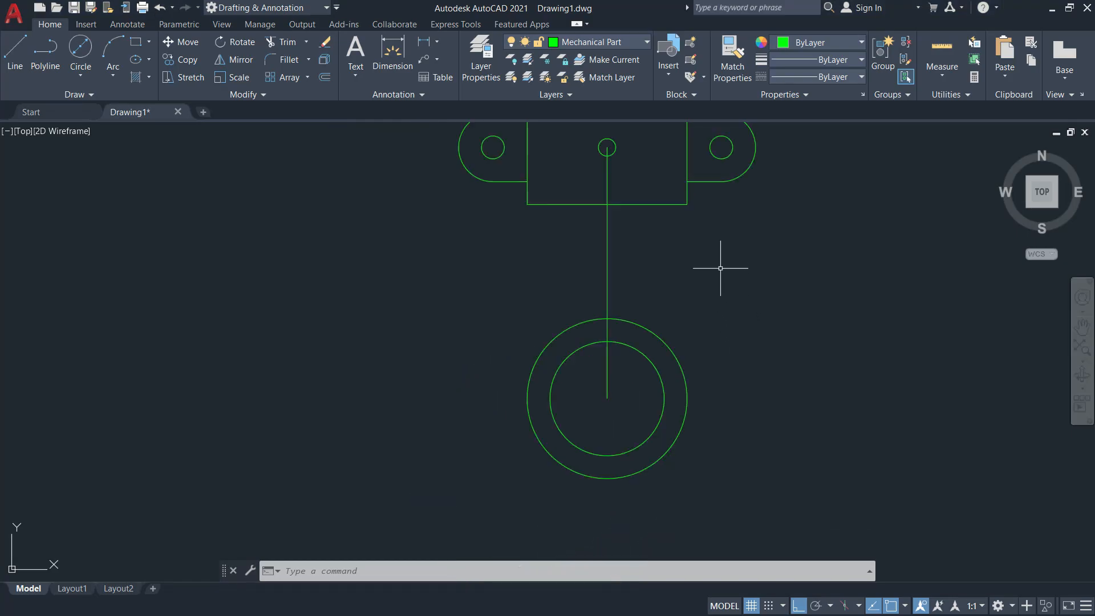
{"action": "middle_click_drag", "start_coordinate": [709, 308], "coordinate": [718, 328]}
{"action": "type", "text": "l"}
{"action": "key", "text": "Return"}
{"action": "scroll", "coordinate": [732, 203], "scroll_direction": "up", "scroll_amount": 5}
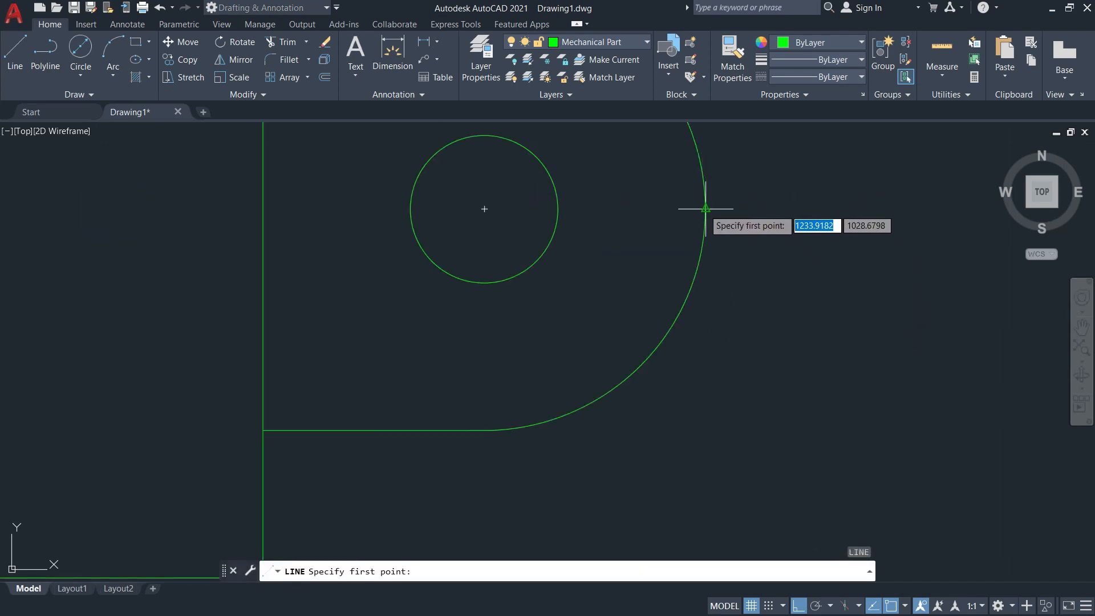
{"action": "key", "text": "Escape"}
Review the running object snap modes in the drafting settings.
{"action": "type", "text": "os"}
{"action": "key", "text": "Return"}
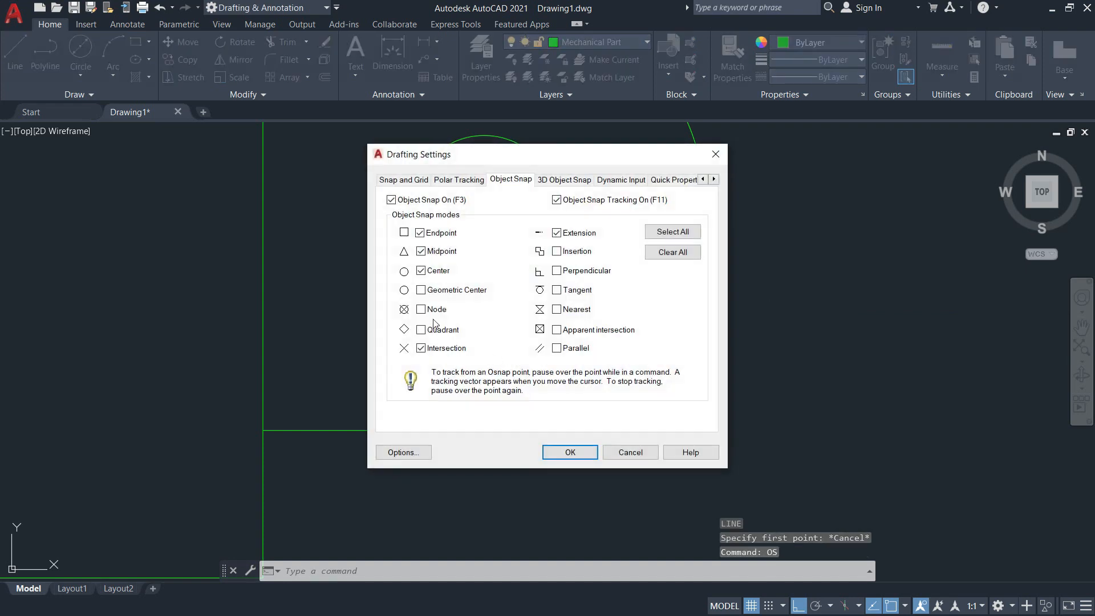
{"action": "left_click", "coordinate": [571, 459]}
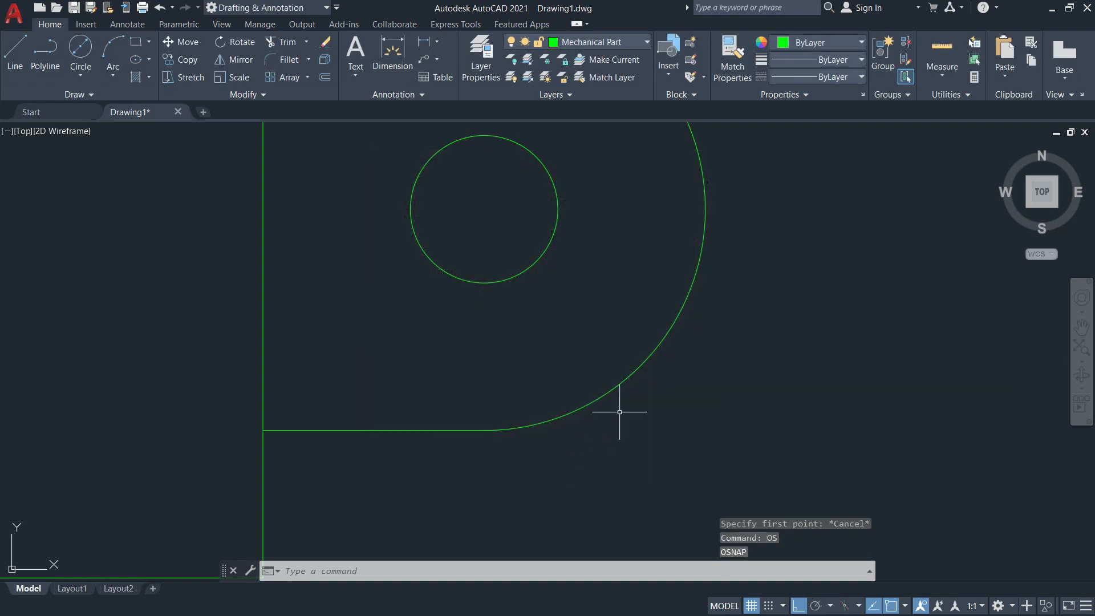
Draw a vertical projection line from the outermost point of the top view's right arc down past the circles' centre level.
{"action": "scroll", "coordinate": [657, 398], "scroll_direction": "down", "scroll_amount": 2}
{"action": "type", "text": "l"}
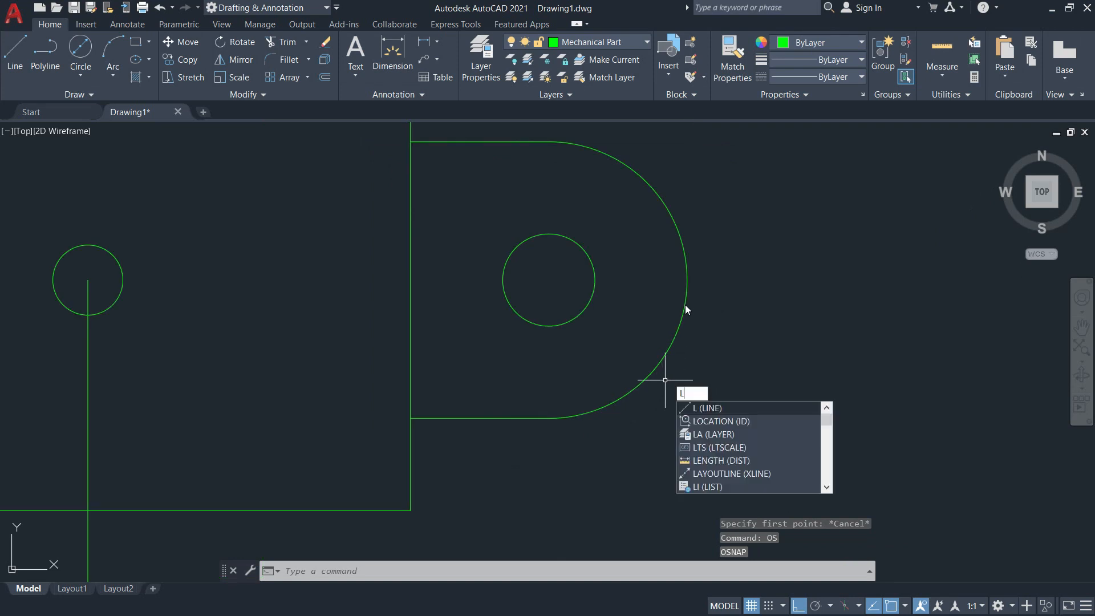
{"action": "key", "text": "Return"}
{"action": "left_click", "coordinate": [687, 279]}
{"action": "scroll", "coordinate": [692, 368], "scroll_direction": "down", "scroll_amount": 6}
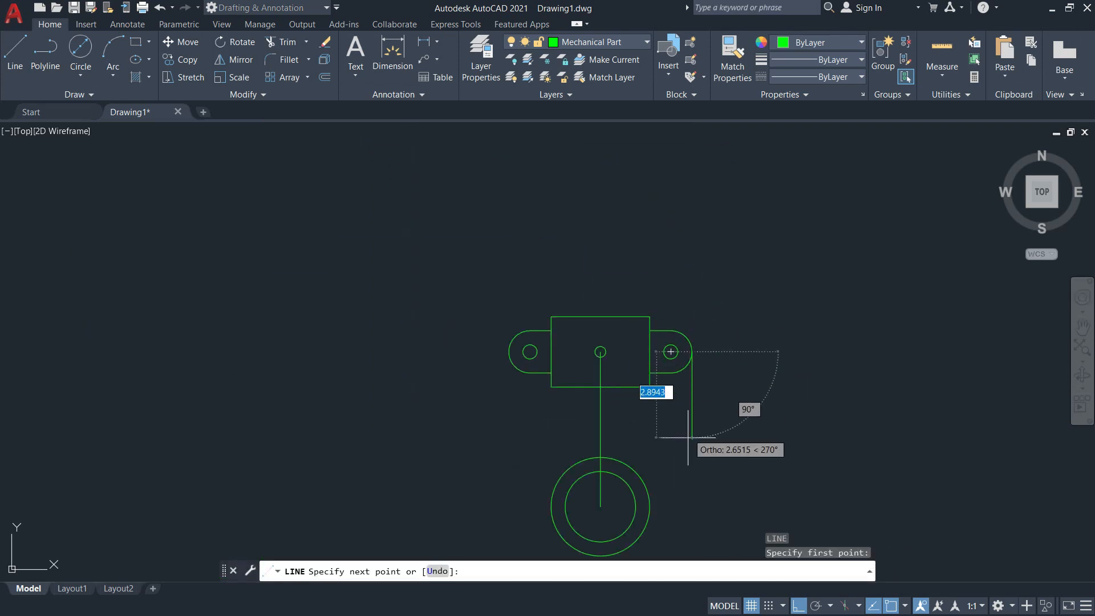
{"action": "left_click", "coordinate": [697, 528]}
{"action": "key", "text": "Return"}
{"action": "key", "text": "Return"}
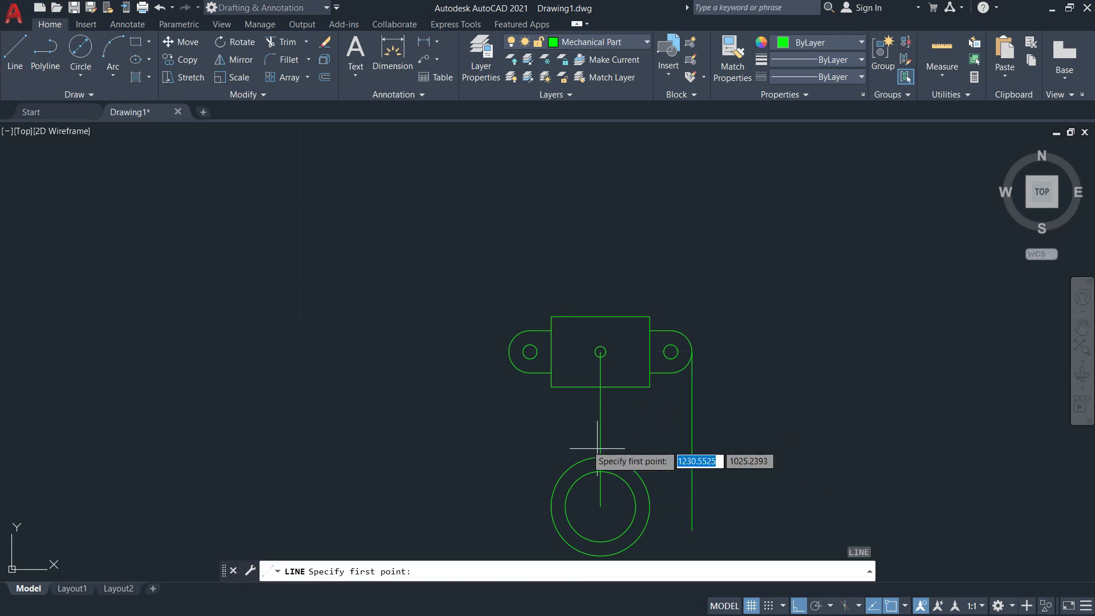
Draw a vertical projection line from the outermost point of the top view's left arc down past the circles' centre level.
{"action": "left_click", "coordinate": [509, 351]}
{"action": "middle_click_drag", "start_coordinate": [517, 553], "coordinate": [516, 434]}
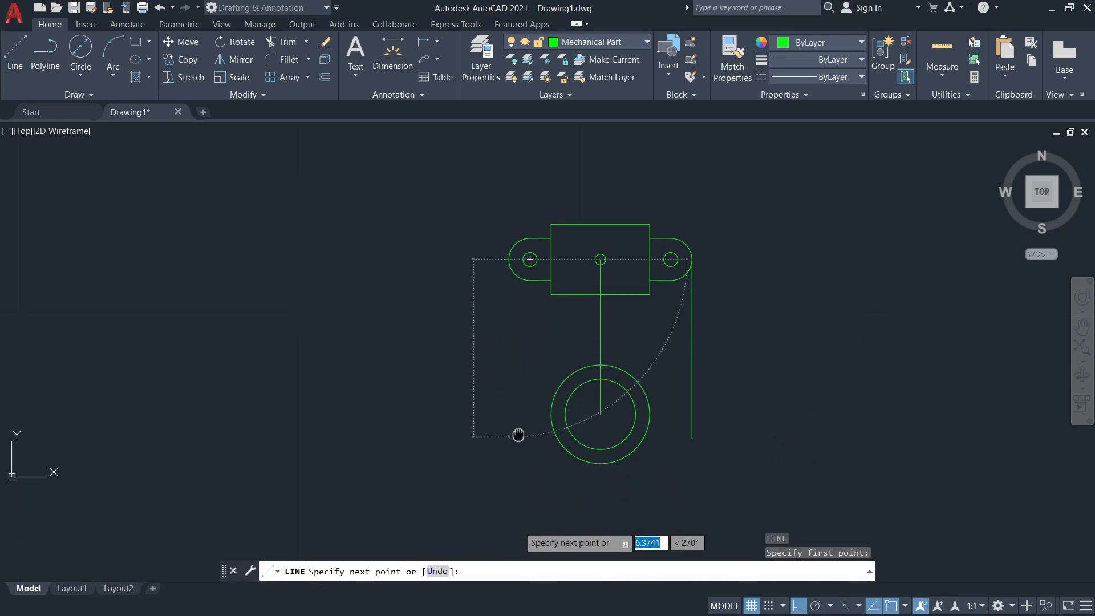
{"action": "left_click", "coordinate": [508, 422]}
{"action": "key", "text": "Return"}
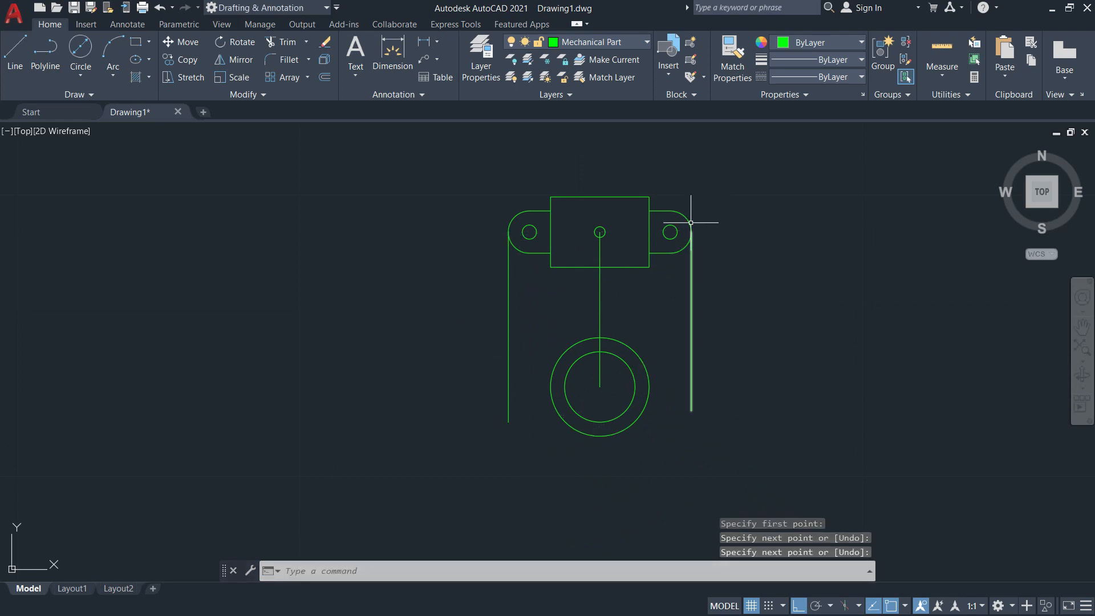
{"action": "scroll", "coordinate": [603, 375], "scroll_direction": "up", "scroll_amount": 4}
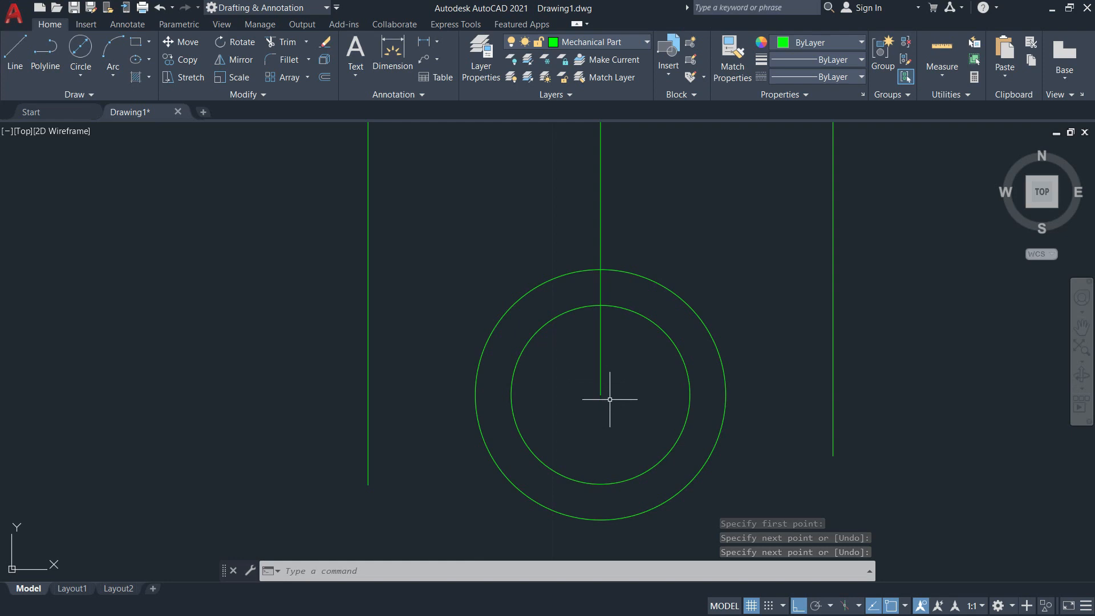
Draw a horizontal base line from the circles' centre rightward past the right projection line.
{"action": "type", "text": "l"}
{"action": "key", "text": "Return"}
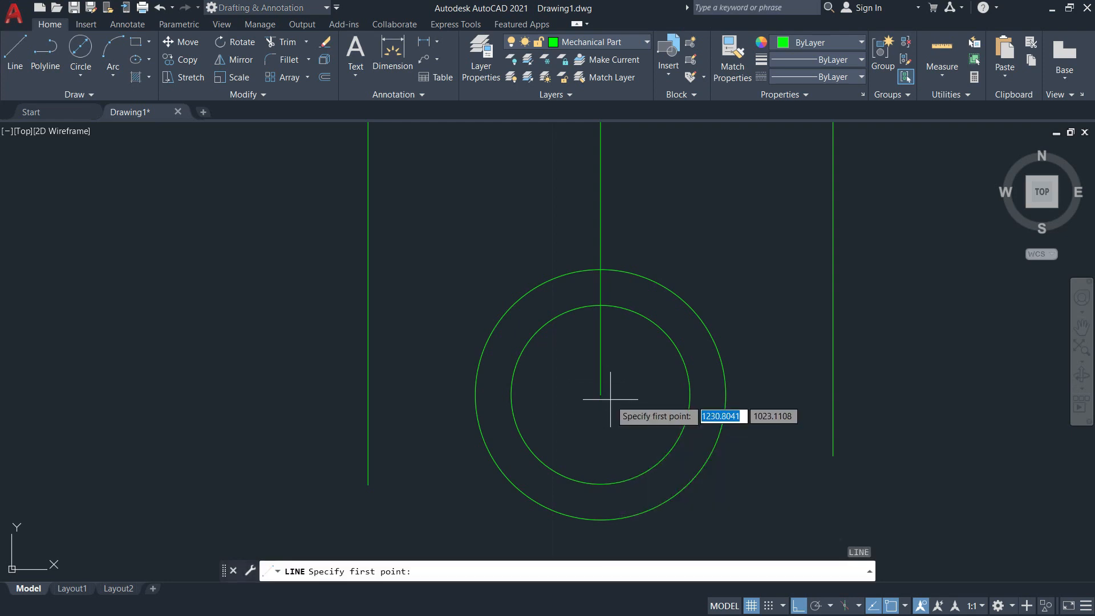
{"action": "left_click", "coordinate": [601, 394]}
{"action": "left_click", "coordinate": [908, 394]}
{"action": "key", "text": "Return"}
{"action": "key", "text": "Return"}
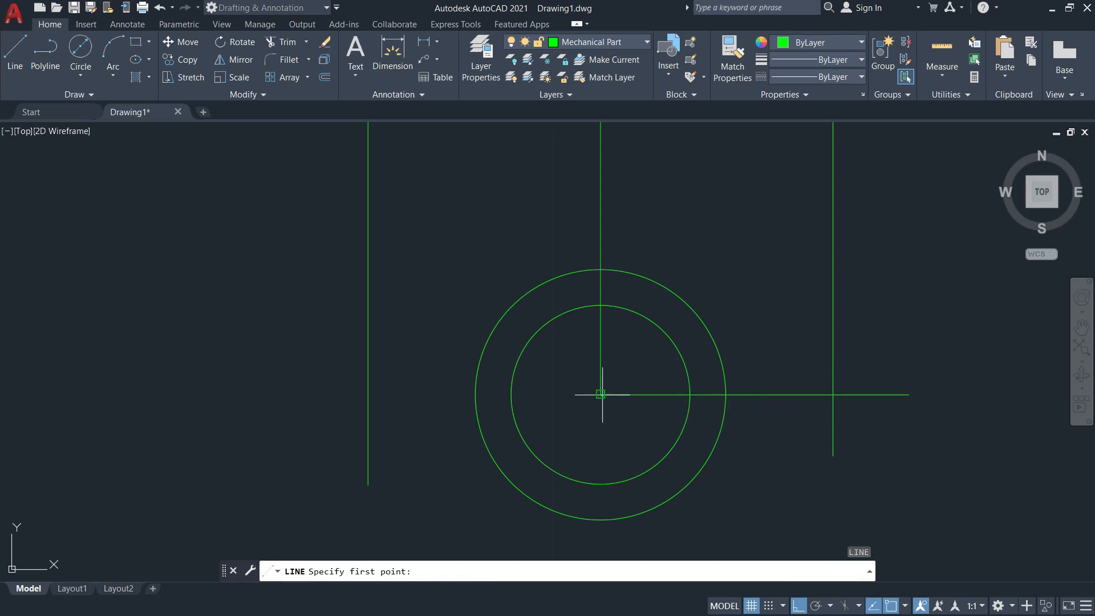
Draw a horizontal base line from the circles' centre leftward past the left projection line.
{"action": "left_click", "coordinate": [601, 394]}
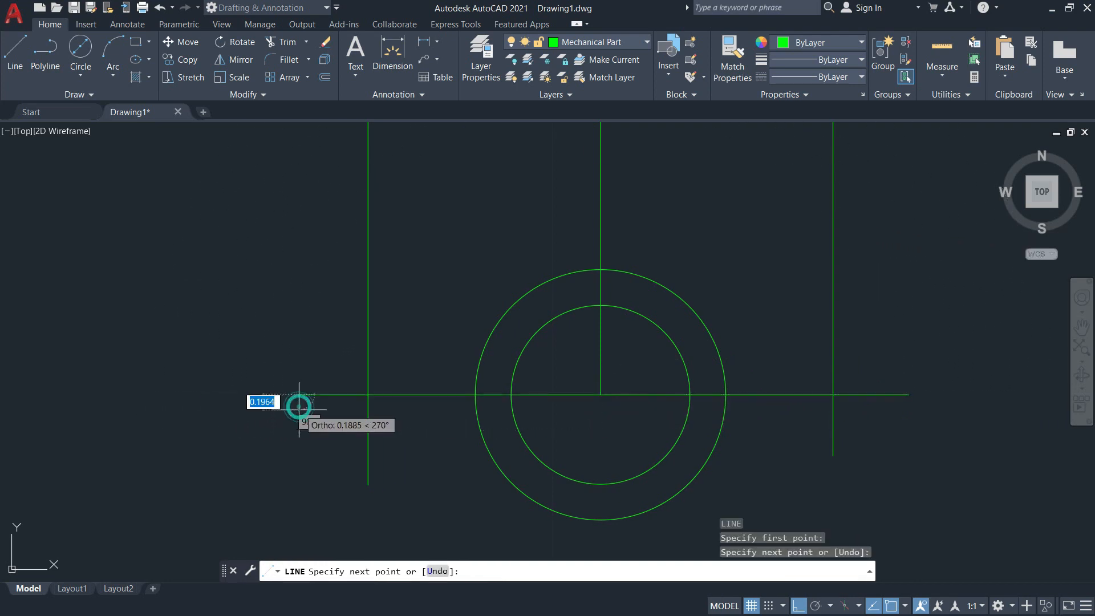
{"action": "left_click", "coordinate": [380, 435]}
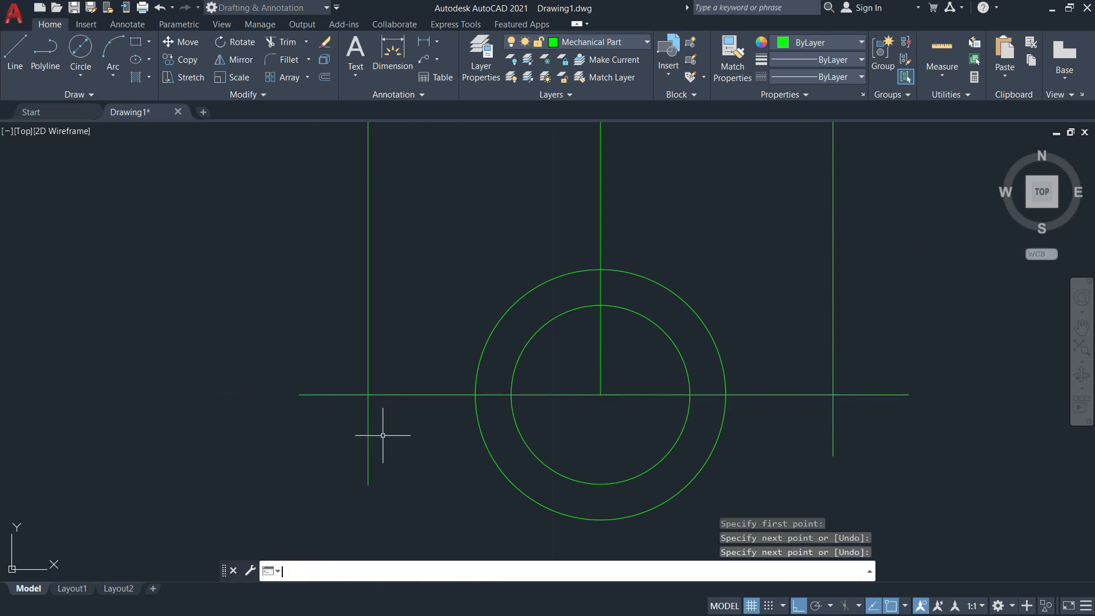
{"action": "key", "text": "Return"}
Check the flange thickness in the reference image and offset both horizontal base lines 0.5 upward.
{"action": "scroll", "coordinate": [696, 361], "scroll_direction": "down", "scroll_amount": 2}
{"action": "key", "text": "alt+Tab"}
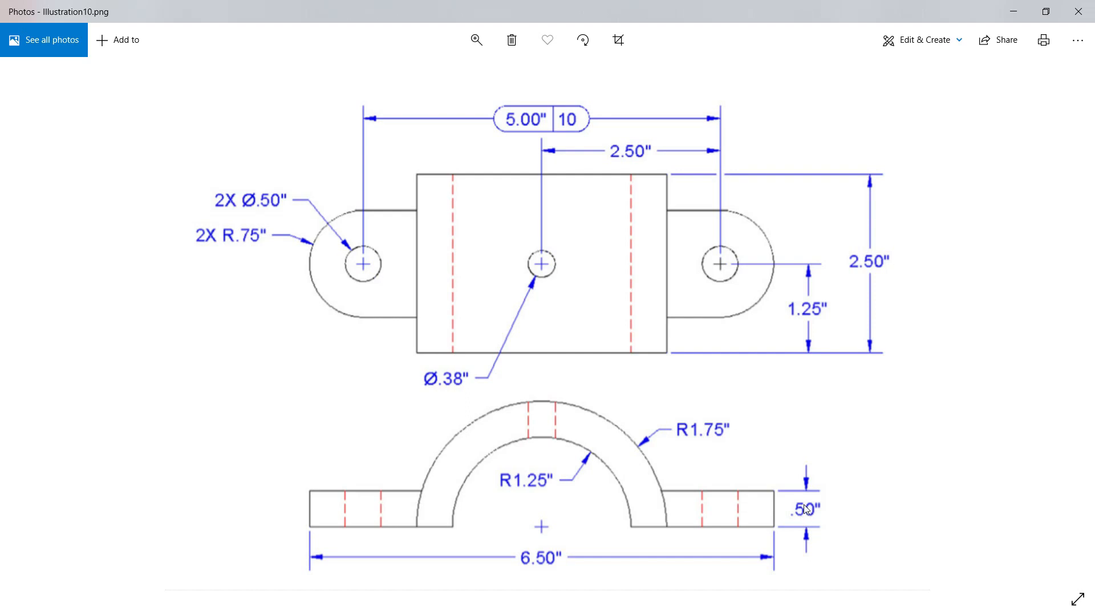
{"action": "key", "text": "alt+Tab"}
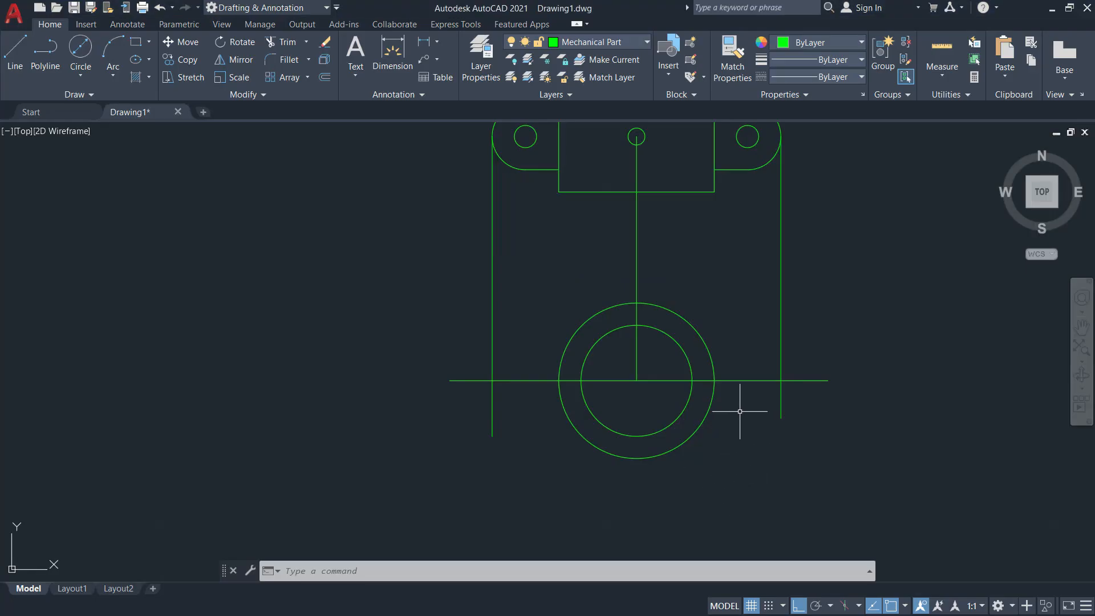
{"action": "key", "text": "o"}
{"action": "key", "text": "Return"}
{"action": "type", "text": "0"}
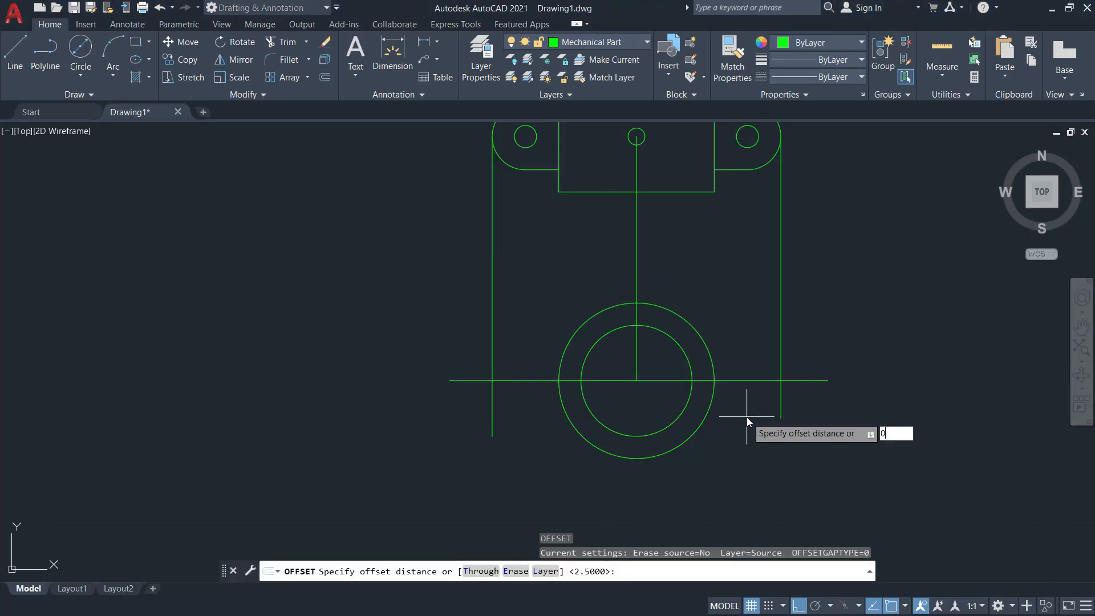
{"action": "type", "text": ".5"}
{"action": "key", "text": "Return"}
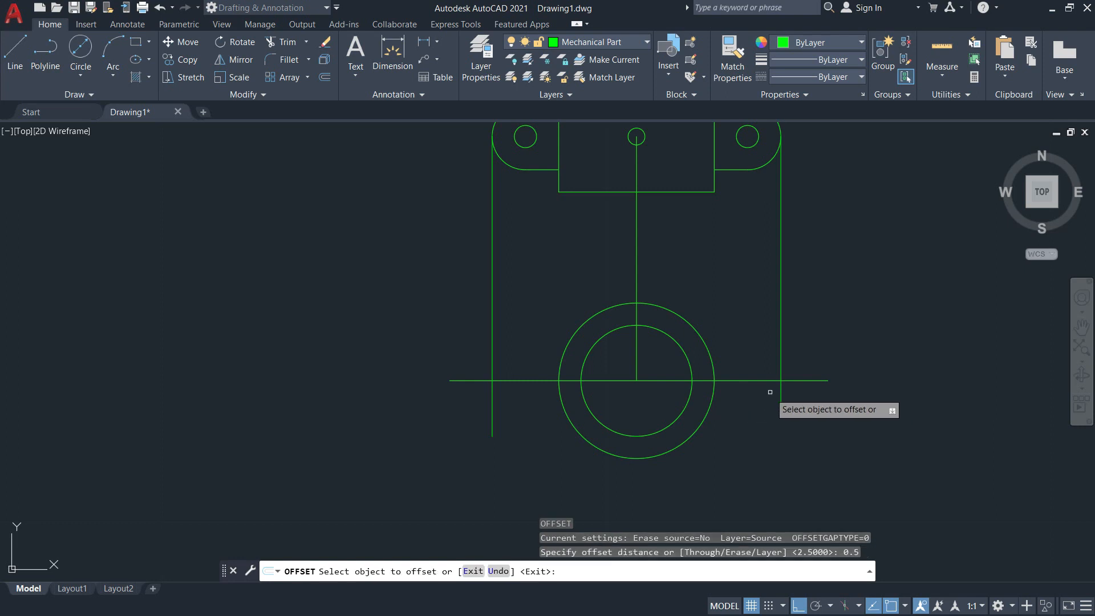
{"action": "left_click", "coordinate": [757, 380]}
{"action": "left_click", "coordinate": [757, 337]}
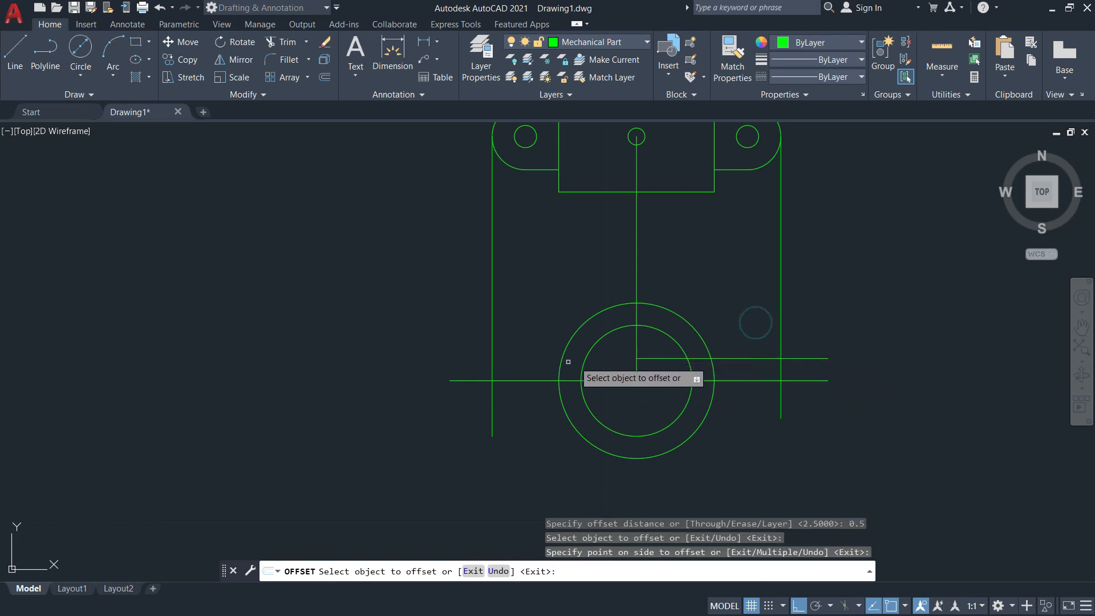
{"action": "left_click", "coordinate": [523, 380]}
{"action": "left_click", "coordinate": [516, 316]}
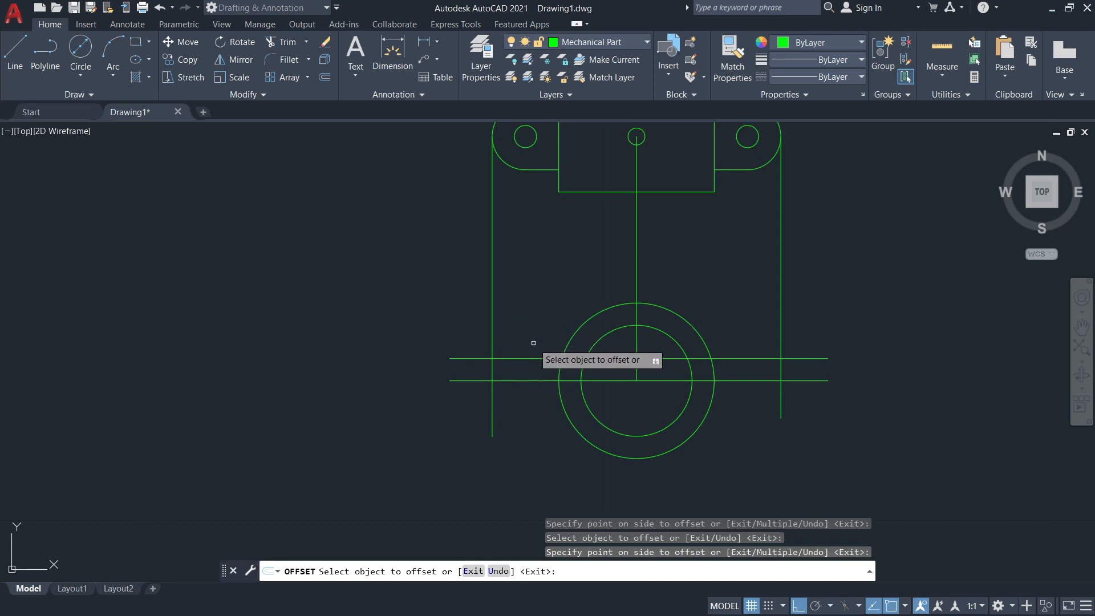
{"action": "scroll", "coordinate": [513, 365], "scroll_direction": "up", "scroll_amount": 3}
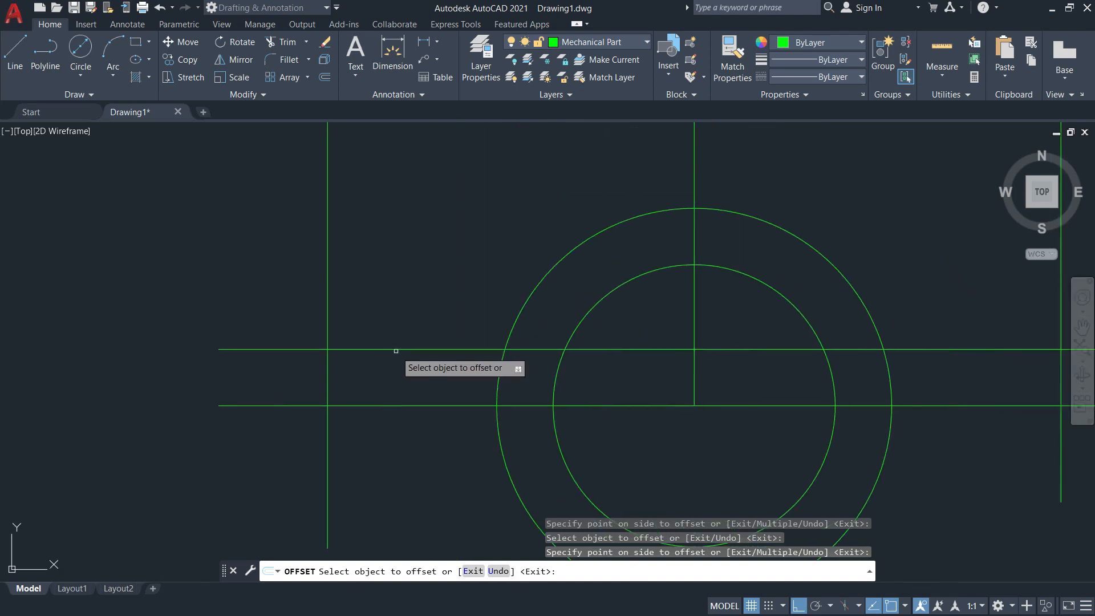
{"action": "key", "text": "Escape"}
Trim away the lower halves of both circles, using the two base lines as cutting edges.
{"action": "scroll", "coordinate": [377, 308], "scroll_direction": "down", "scroll_amount": 3}
{"action": "middle_click_drag", "start_coordinate": [366, 306], "coordinate": [368, 323]}
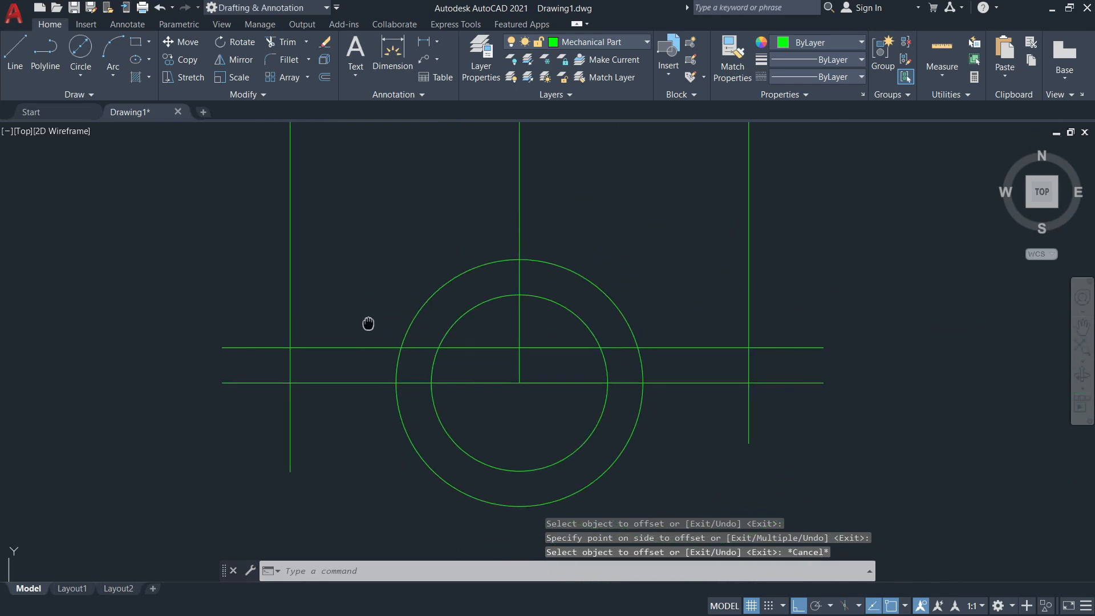
{"action": "type", "text": "tr"}
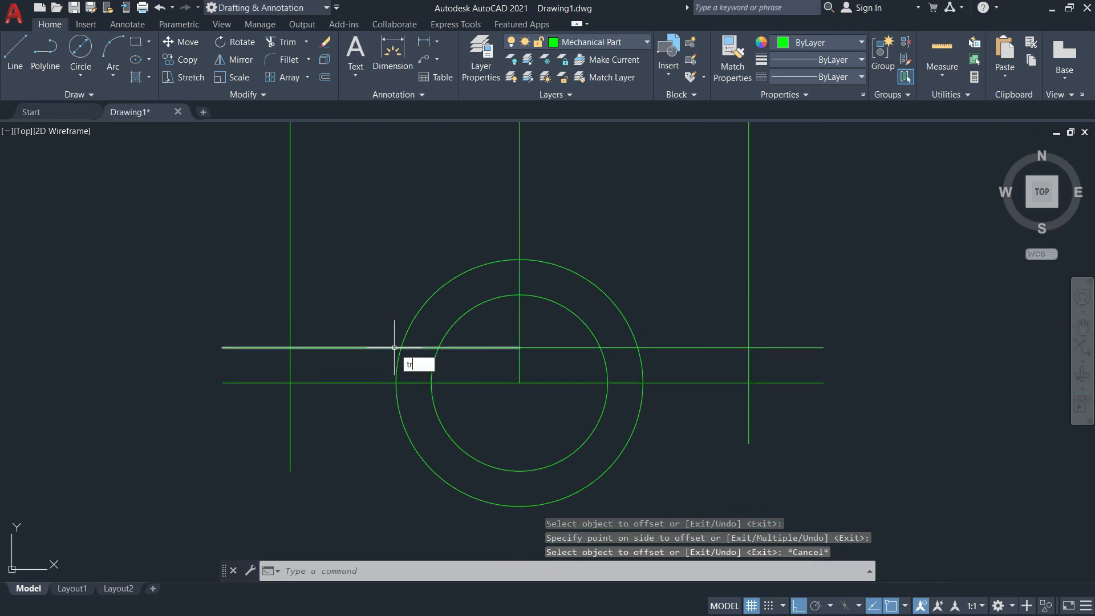
{"action": "key", "text": "Return"}
{"action": "type", "text": "t"}
{"action": "key", "text": "Return"}
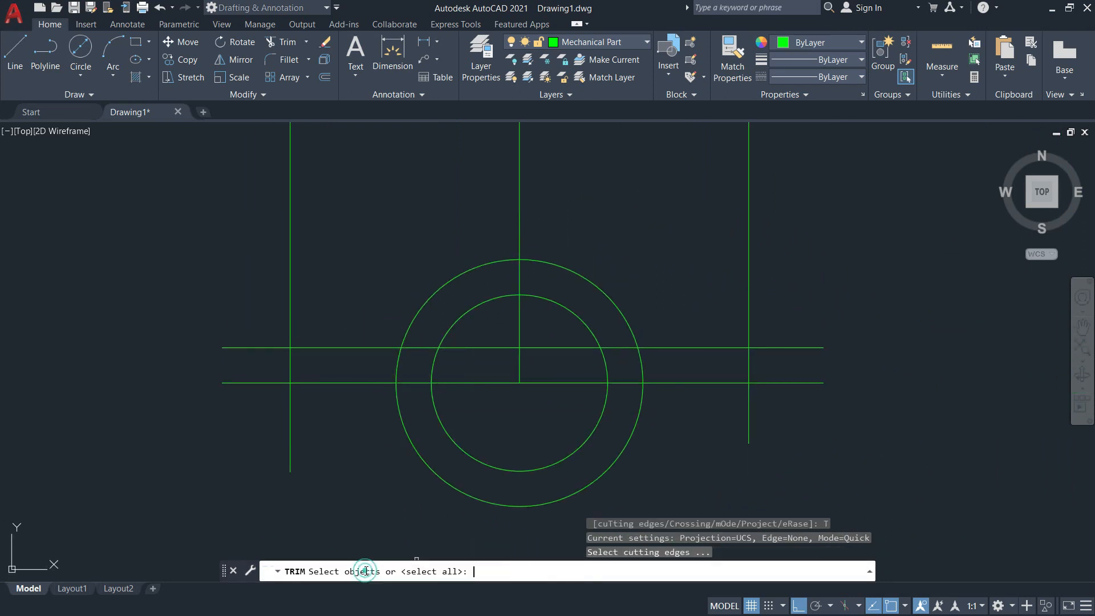
{"action": "left_click", "coordinate": [563, 381]}
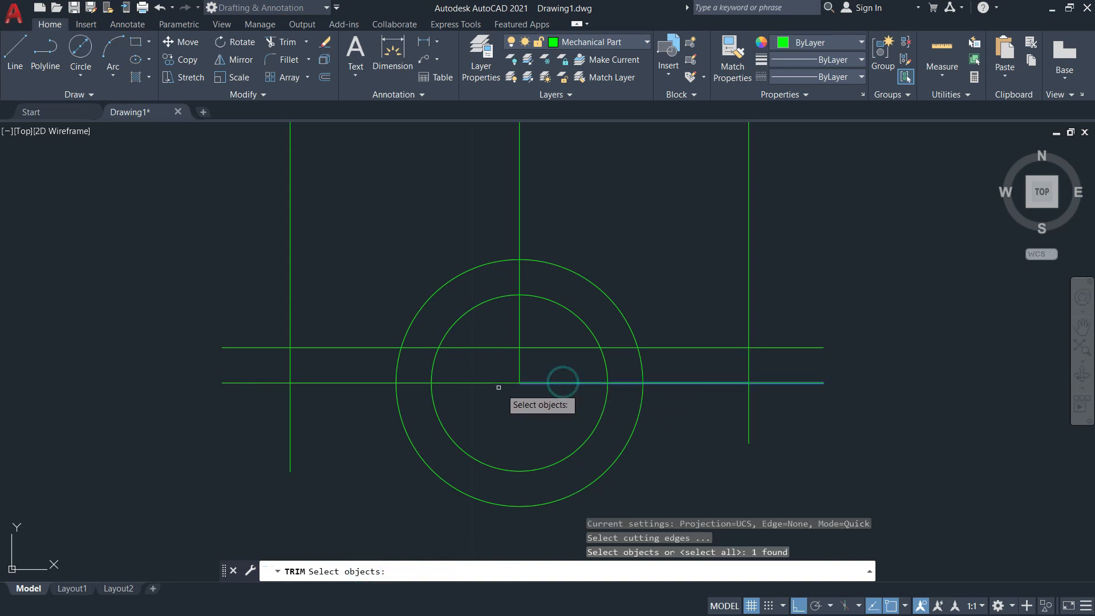
{"action": "left_click", "coordinate": [490, 383]}
{"action": "key", "text": "Return"}
{"action": "left_click", "coordinate": [665, 496]}
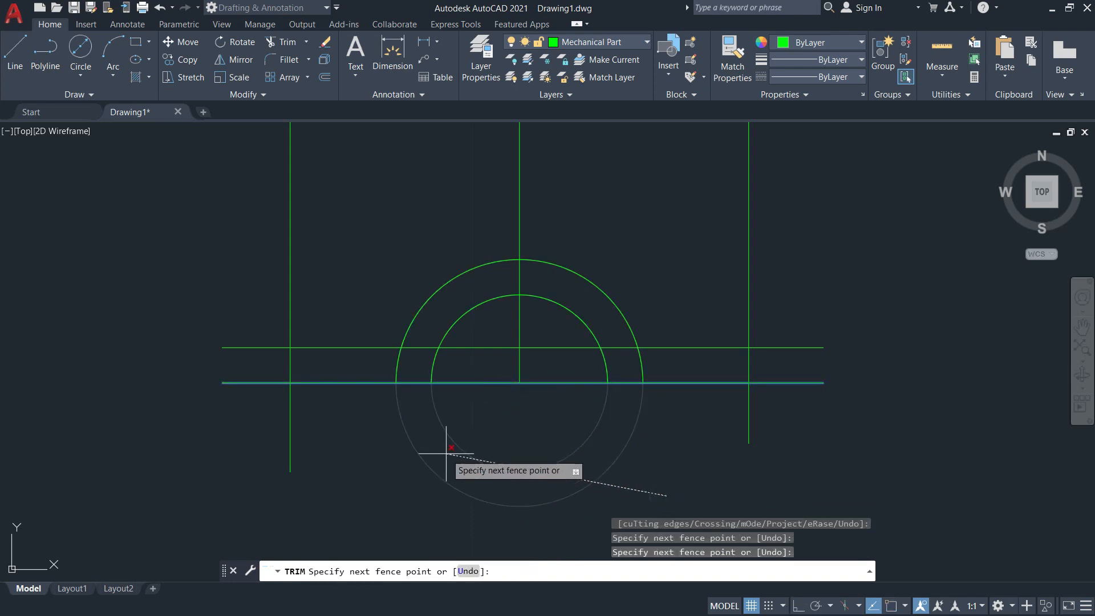
{"action": "left_click", "coordinate": [380, 424]}
{"action": "key", "text": "Return"}
{"action": "key", "text": "Return"}
{"action": "key", "text": "Return"}
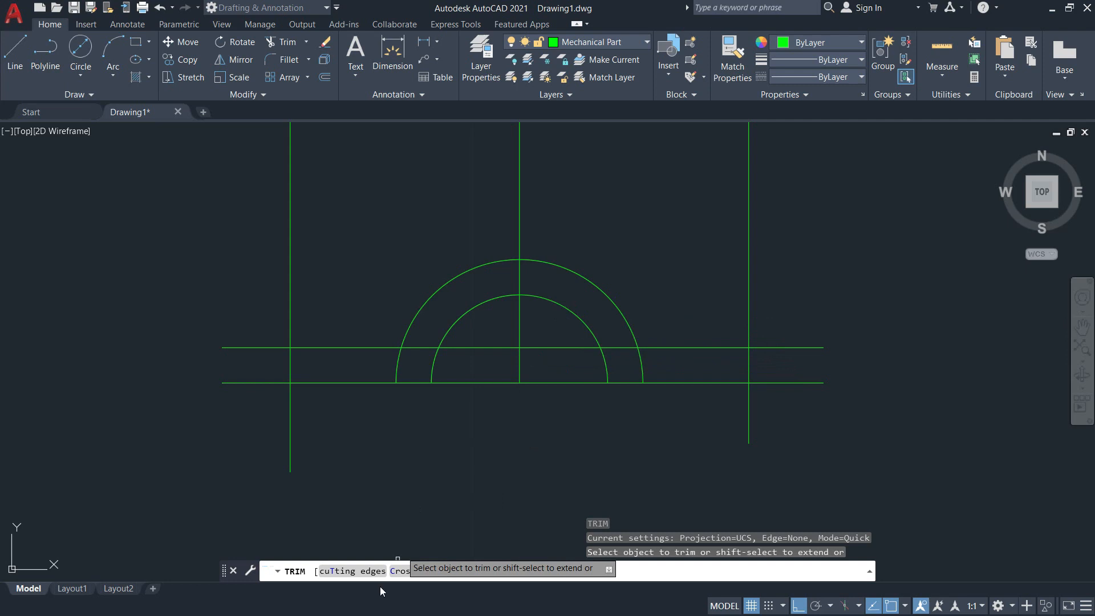
Trim the upper and lower horizontal lines inside the inner arc, using that arc as the cutting edge.
{"action": "left_click", "coordinate": [332, 572]}
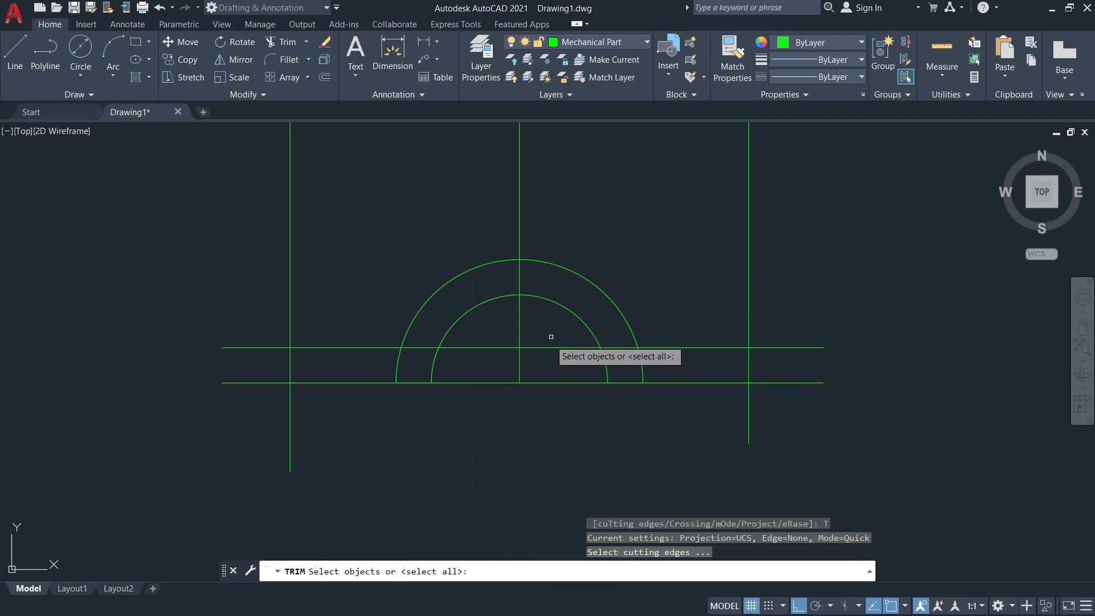
{"action": "left_click", "coordinate": [554, 302]}
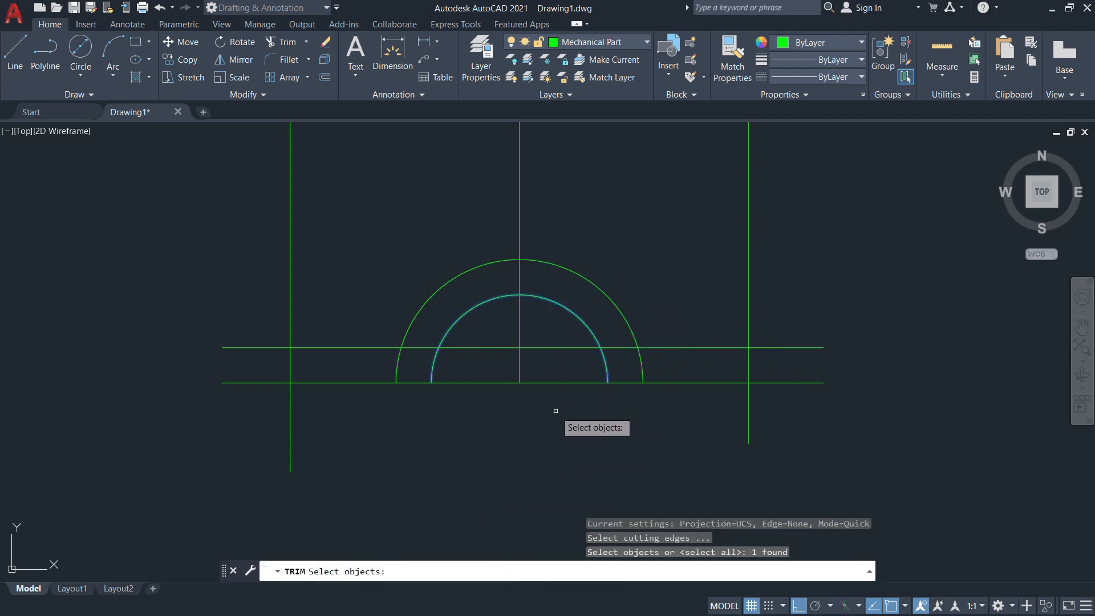
{"action": "key", "text": "Return"}
{"action": "left_click", "coordinate": [582, 398]}
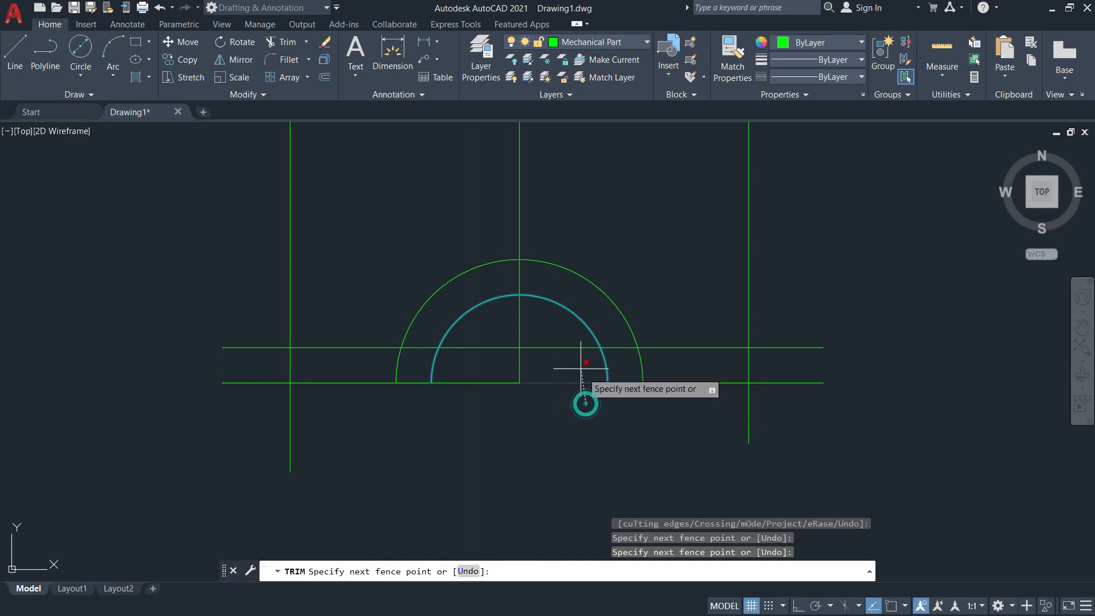
{"action": "left_click", "coordinate": [559, 336]}
{"action": "key", "text": "Return"}
{"action": "left_click", "coordinate": [480, 347]}
{"action": "left_click", "coordinate": [472, 382]}
{"action": "key", "text": "Return"}
Check the reference image and trim the upper flange lines between the two arcs, using the outer arc as the cutting edge.
{"action": "middle_click_drag", "start_coordinate": [544, 414], "coordinate": [639, 477]}
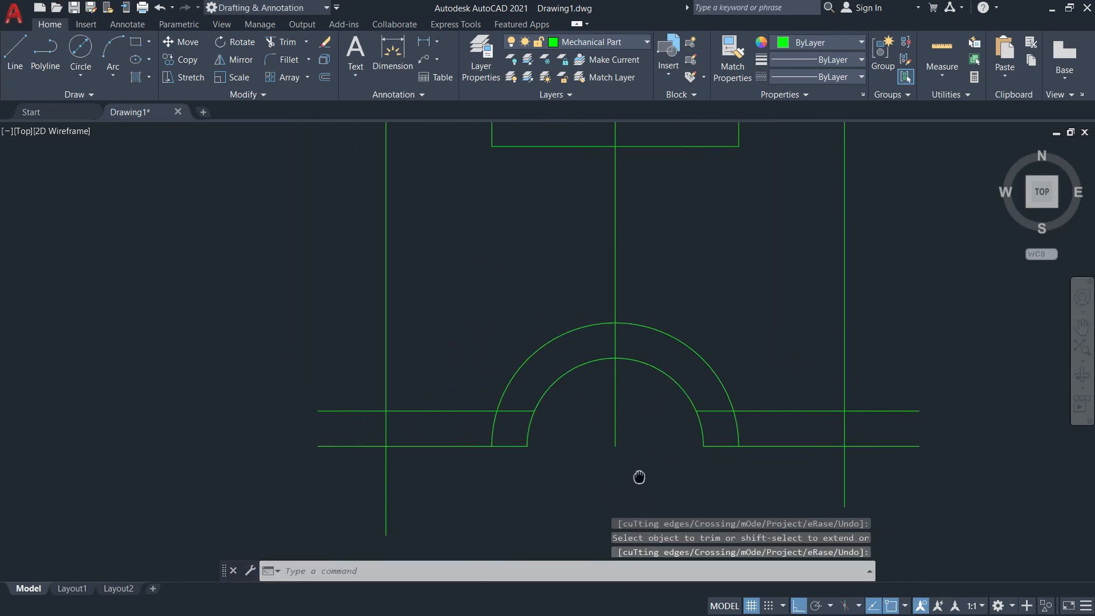
{"action": "key", "text": "alt+Tab"}
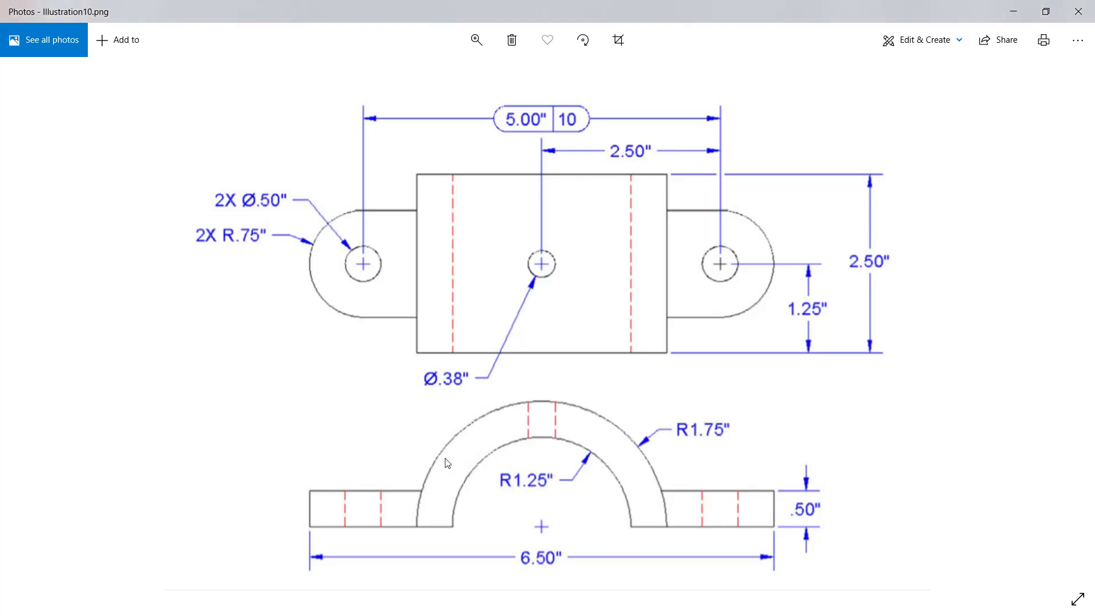
{"action": "key", "text": "alt+Tab"}
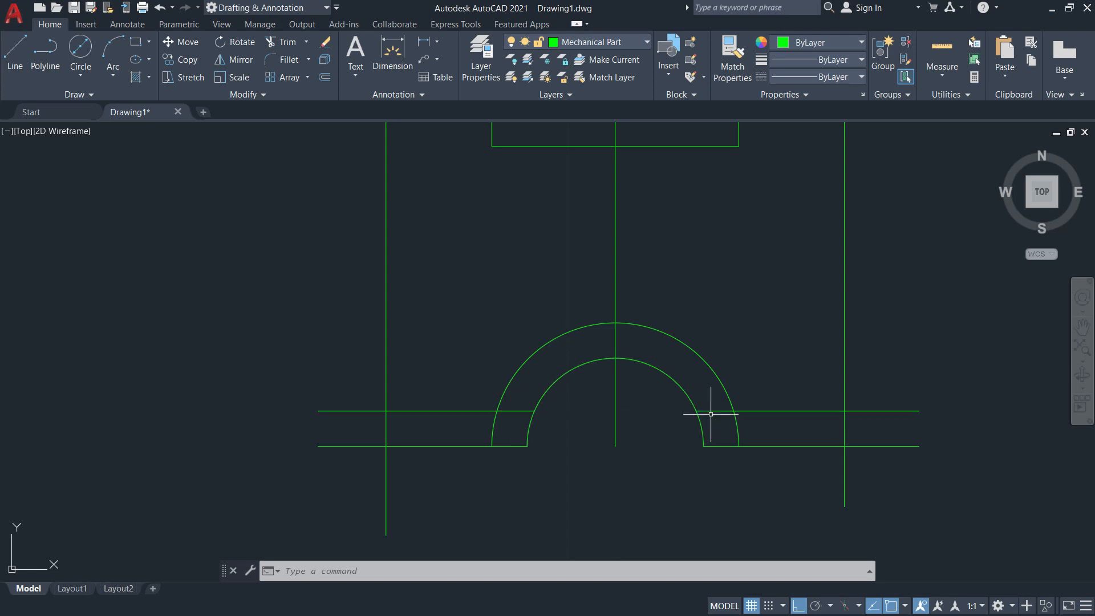
{"action": "key", "text": "alt+Tab"}
{"action": "key", "text": "alt+Tab"}
{"action": "type", "text": "tr"}
{"action": "key", "text": "Return"}
{"action": "left_click", "coordinate": [679, 341]}
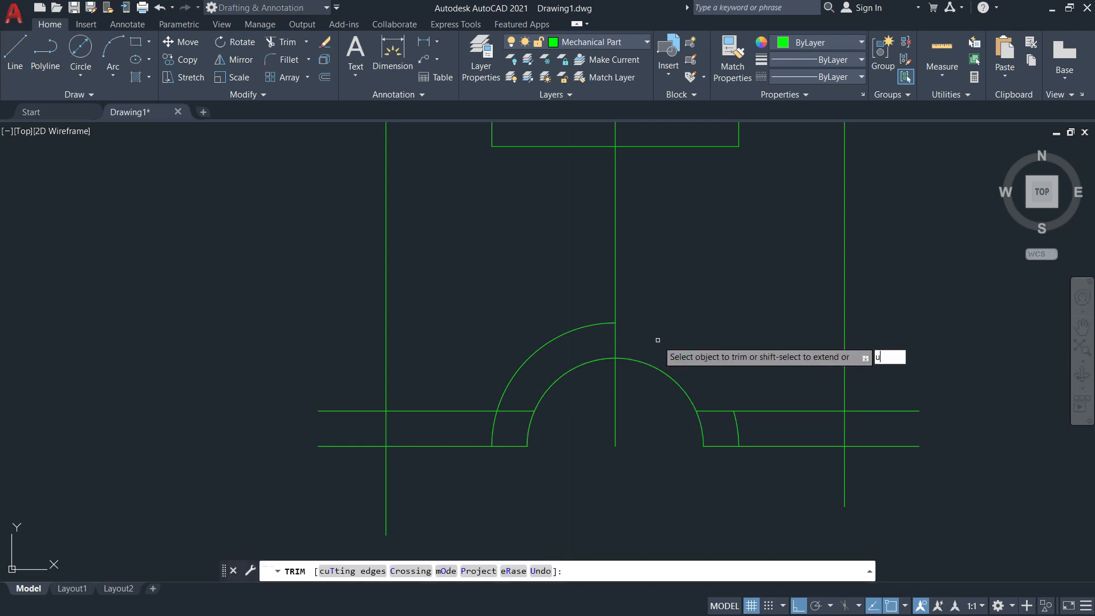
{"action": "key", "text": "Return"}
{"action": "left_click", "coordinate": [352, 571]}
{"action": "left_click", "coordinate": [668, 340]}
{"action": "key", "text": "Return"}
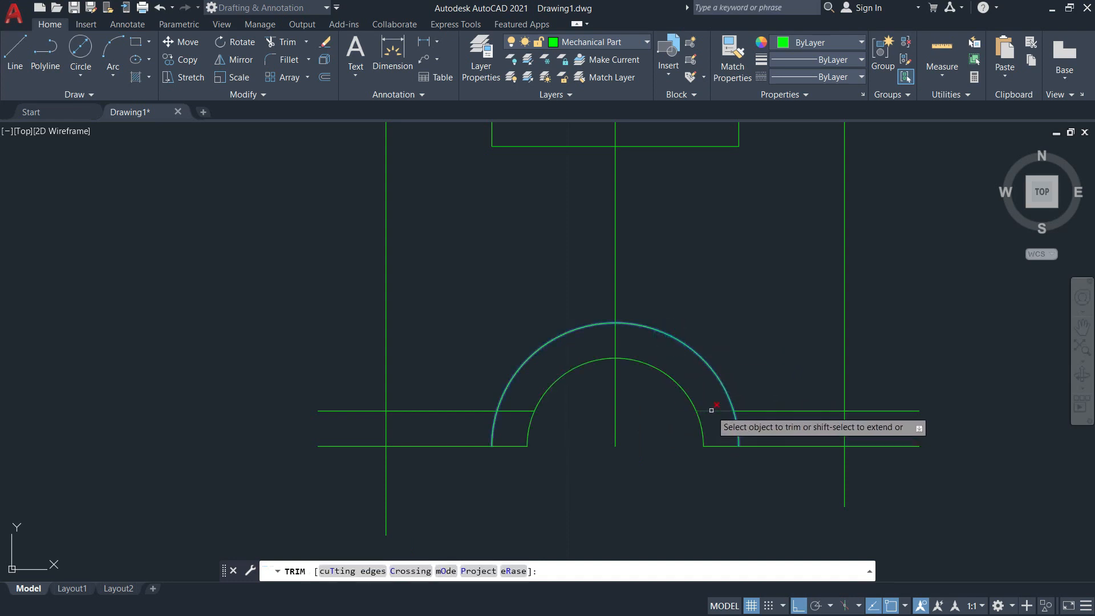
{"action": "left_click", "coordinate": [715, 411]}
{"action": "left_click", "coordinate": [511, 410]}
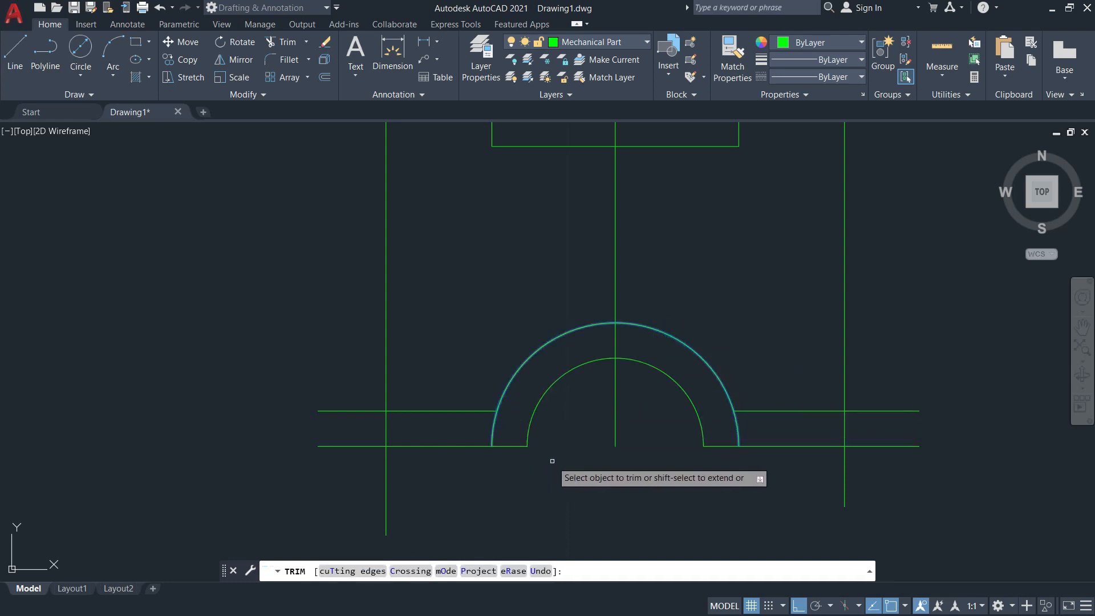
{"action": "key", "text": "Return"}
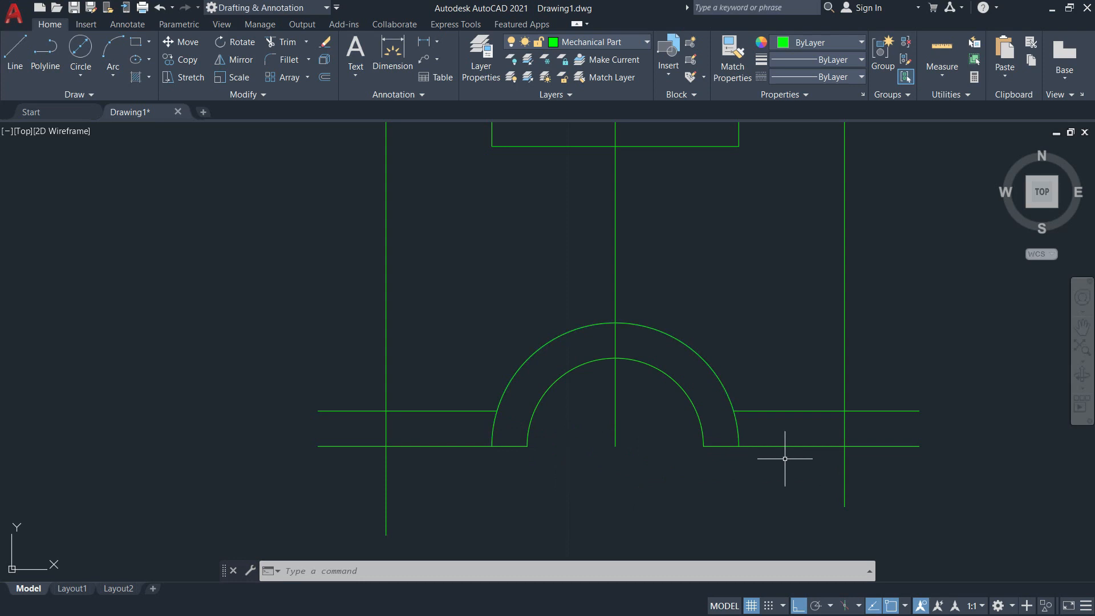
Trim the right flange's upper and lower lines where they extend beyond the right projection line.
{"action": "key", "text": "Return"}
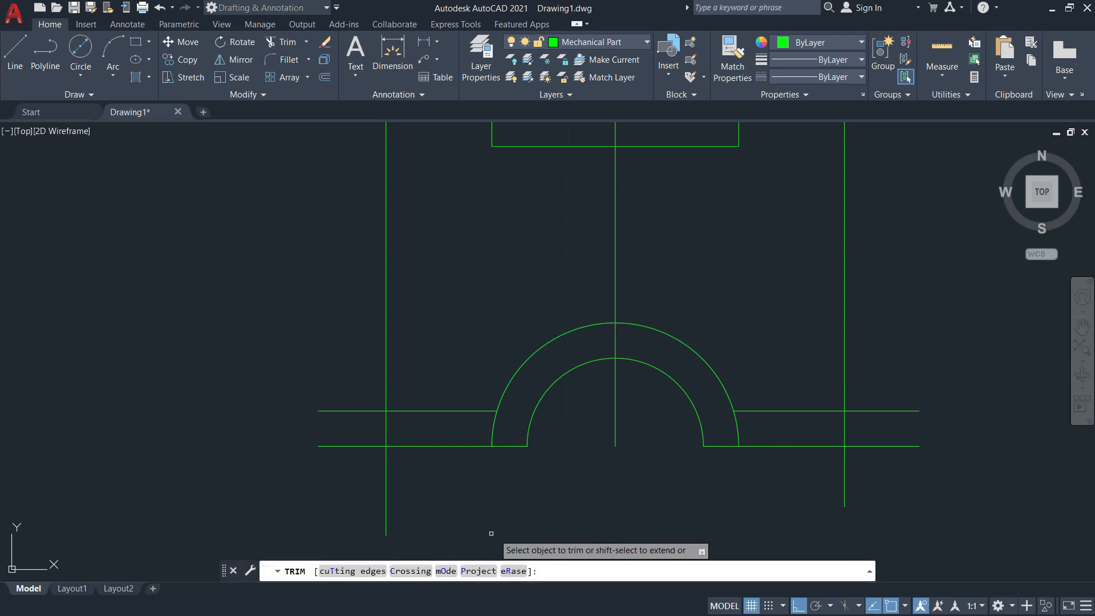
{"action": "left_click", "coordinate": [358, 571]}
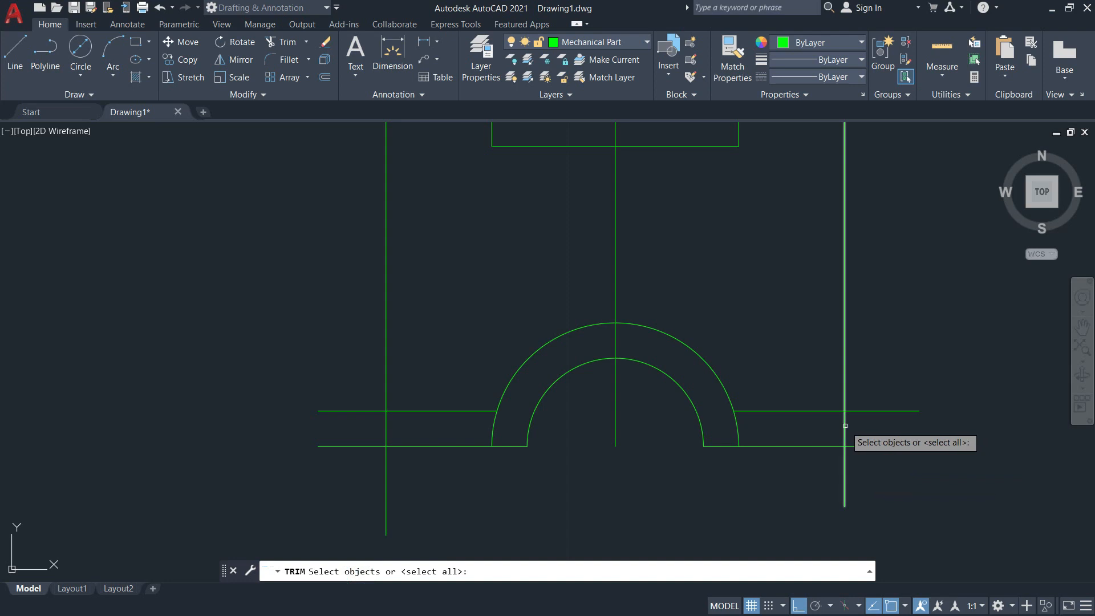
{"action": "left_click", "coordinate": [845, 425]}
{"action": "key", "text": "Return"}
{"action": "left_click", "coordinate": [924, 467]}
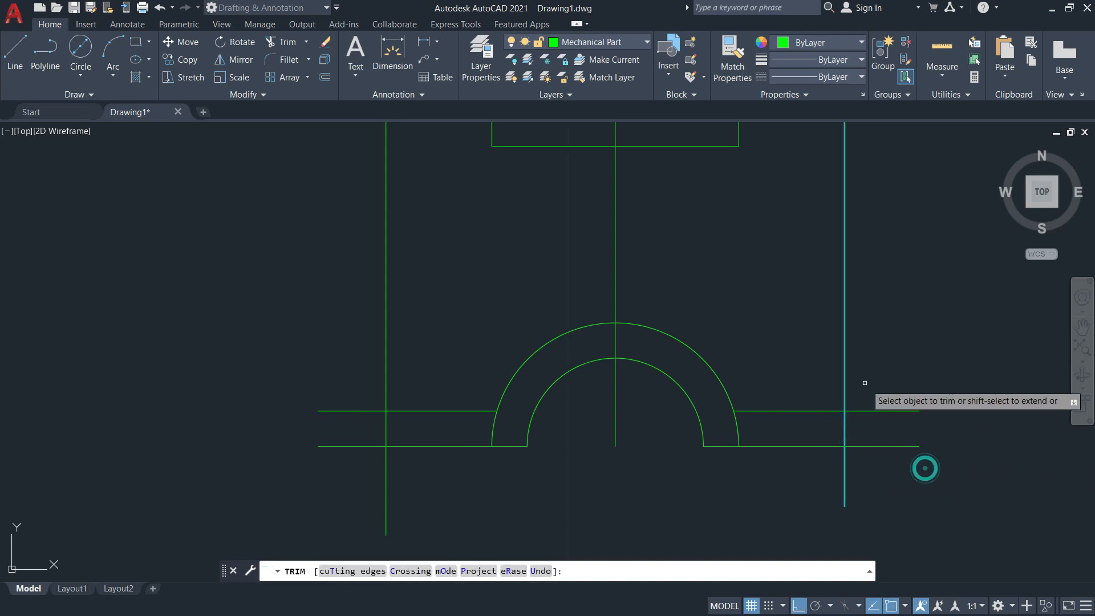
{"action": "left_click", "coordinate": [865, 381]}
{"action": "left_click", "coordinate": [864, 455]}
{"action": "key", "text": "Return"}
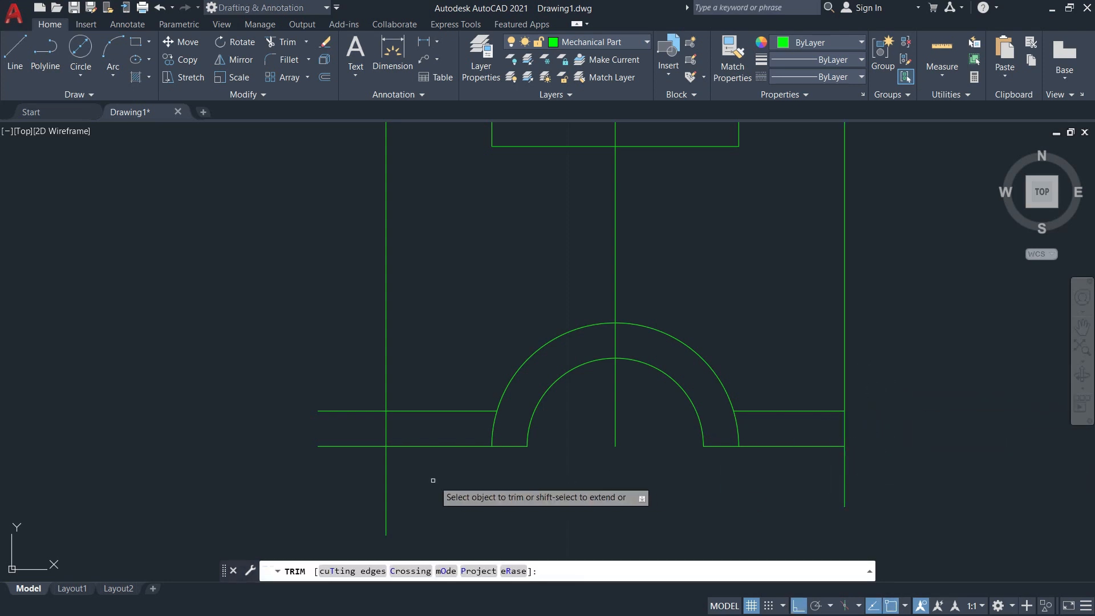
Trim the left flange's upper and lower lines where they extend beyond the left projection line.
{"action": "left_click", "coordinate": [364, 570]}
{"action": "left_click", "coordinate": [382, 429]}
{"action": "key", "text": "Return"}
{"action": "left_click", "coordinate": [365, 446]}
{"action": "left_click", "coordinate": [360, 411]}
{"action": "key", "text": "Return"}
{"action": "key", "text": "Return"}
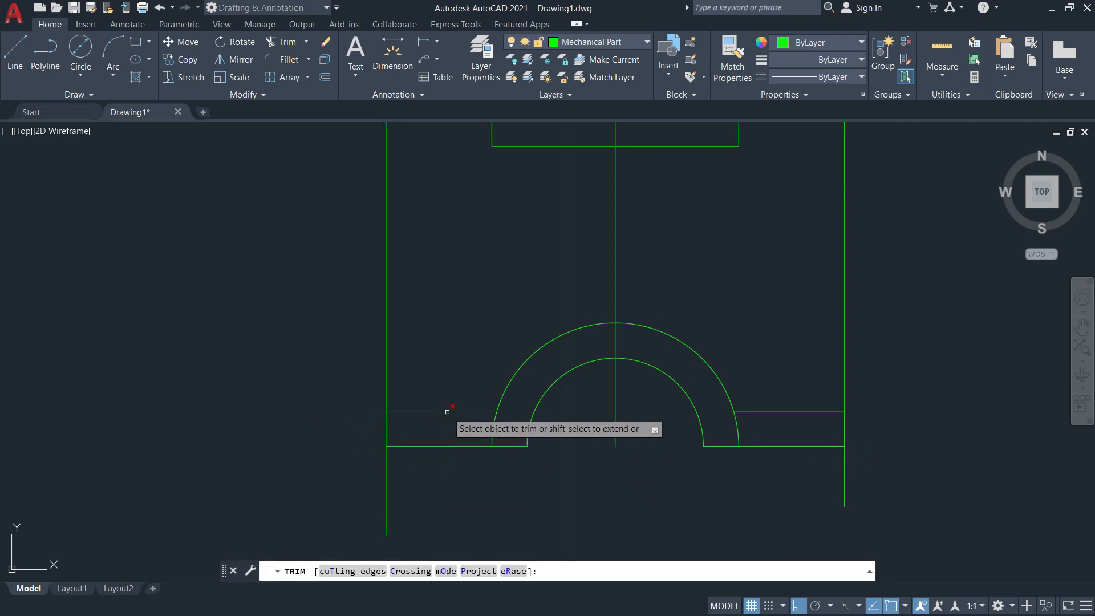
Trim the right vertical projection line above and below the right flange, using the four flange lines as cutting edges.
{"action": "left_click", "coordinate": [355, 570]}
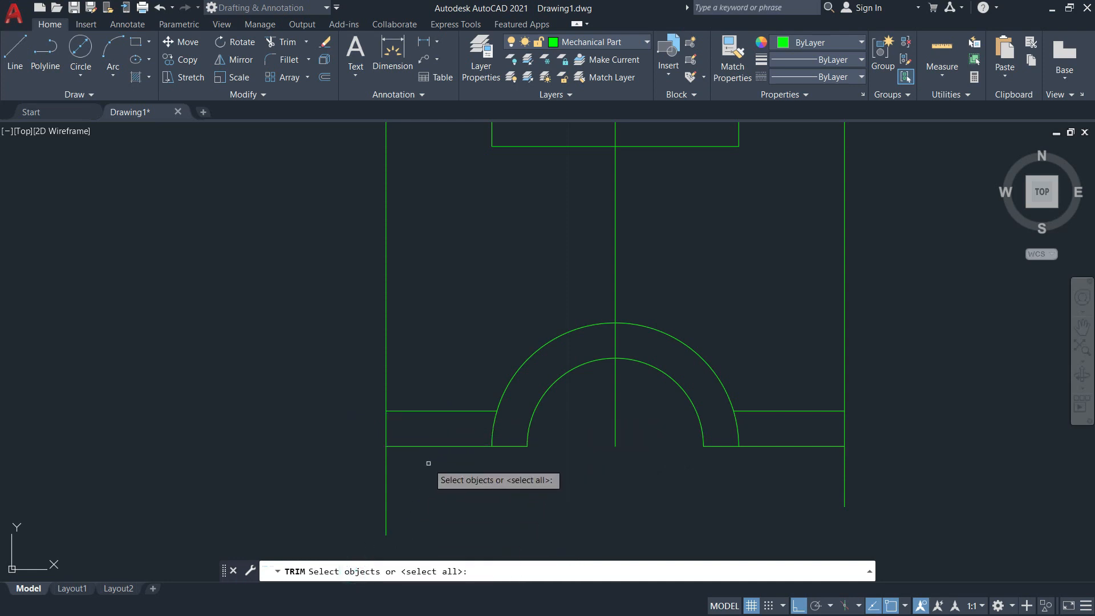
{"action": "left_click", "coordinate": [422, 410]}
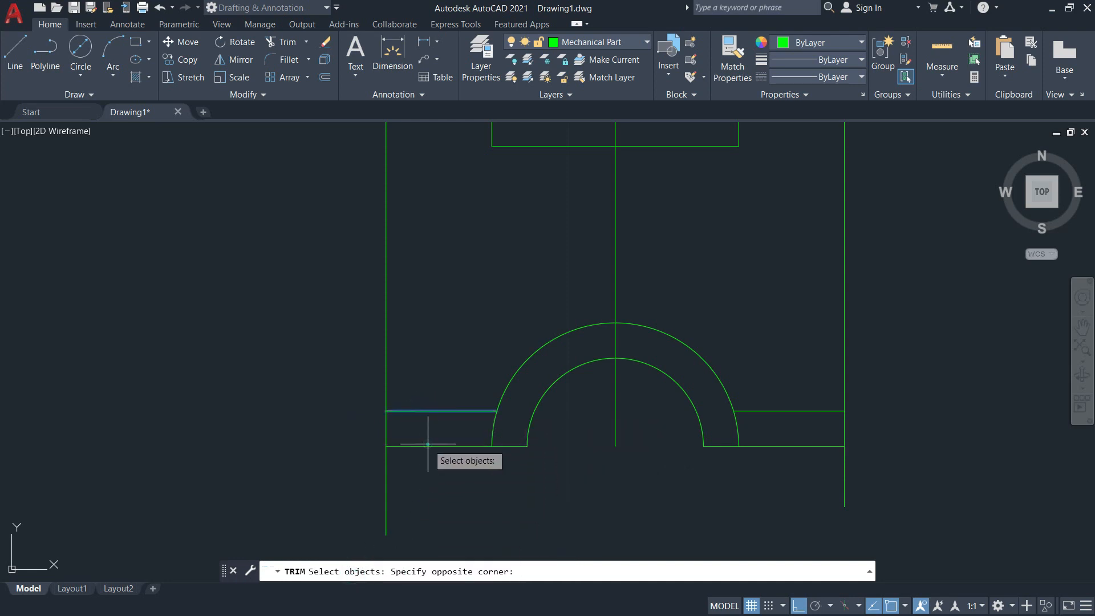
{"action": "left_click", "coordinate": [468, 446]}
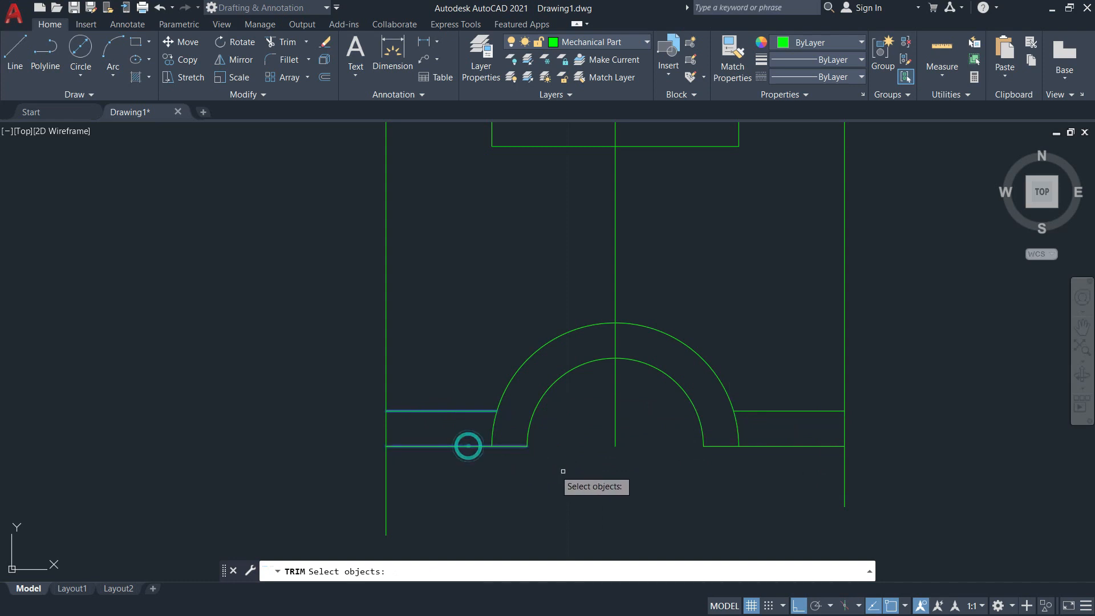
{"action": "left_click", "coordinate": [758, 411]}
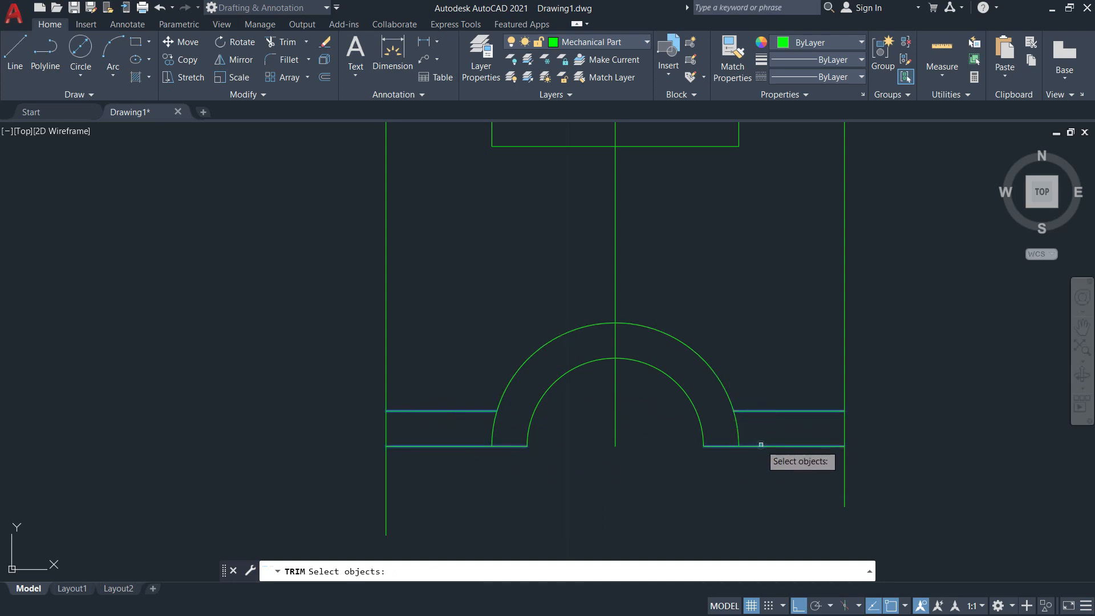
{"action": "left_click", "coordinate": [760, 445]}
{"action": "key", "text": "Return"}
{"action": "left_click", "coordinate": [874, 365]}
{"action": "left_click", "coordinate": [816, 340]}
{"action": "left_click", "coordinate": [855, 478]}
{"action": "left_click", "coordinate": [821, 469]}
Trim the left vertical projection line below and above the left flange, using the same cutting edges.
{"action": "left_click", "coordinate": [399, 489]}
{"action": "left_click", "coordinate": [354, 480]}
{"action": "left_click", "coordinate": [408, 385]}
{"action": "left_click", "coordinate": [350, 354]}
{"action": "key", "text": "Return"}
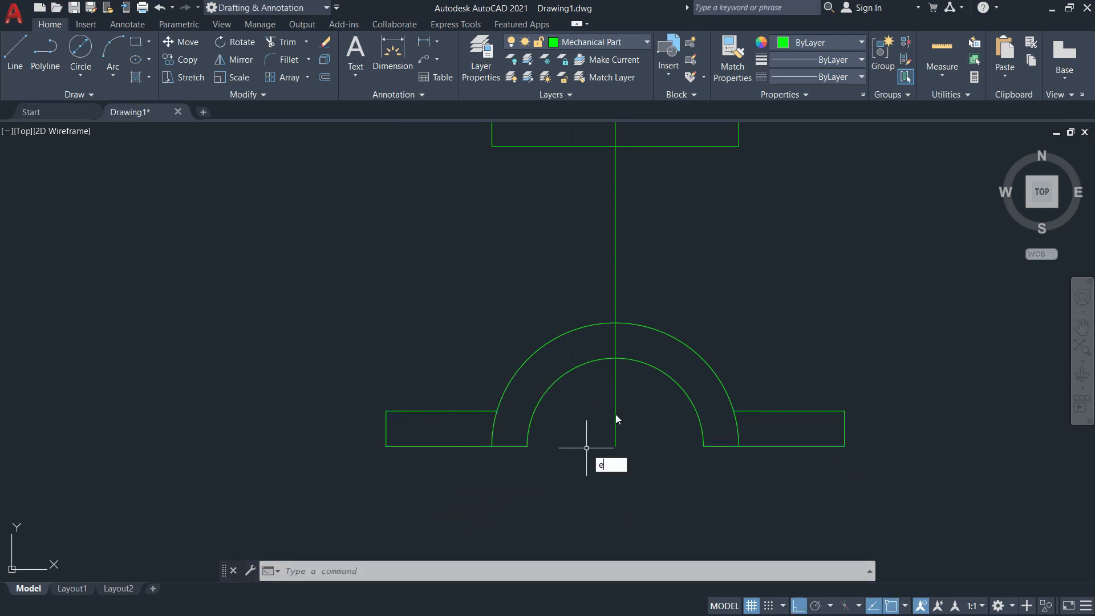
Erase the vertical construction line through the centre of the arcs.
{"action": "type", "text": "e"}
{"action": "key", "text": "Return"}
{"action": "left_click", "coordinate": [615, 414]}
{"action": "key", "text": "Return"}
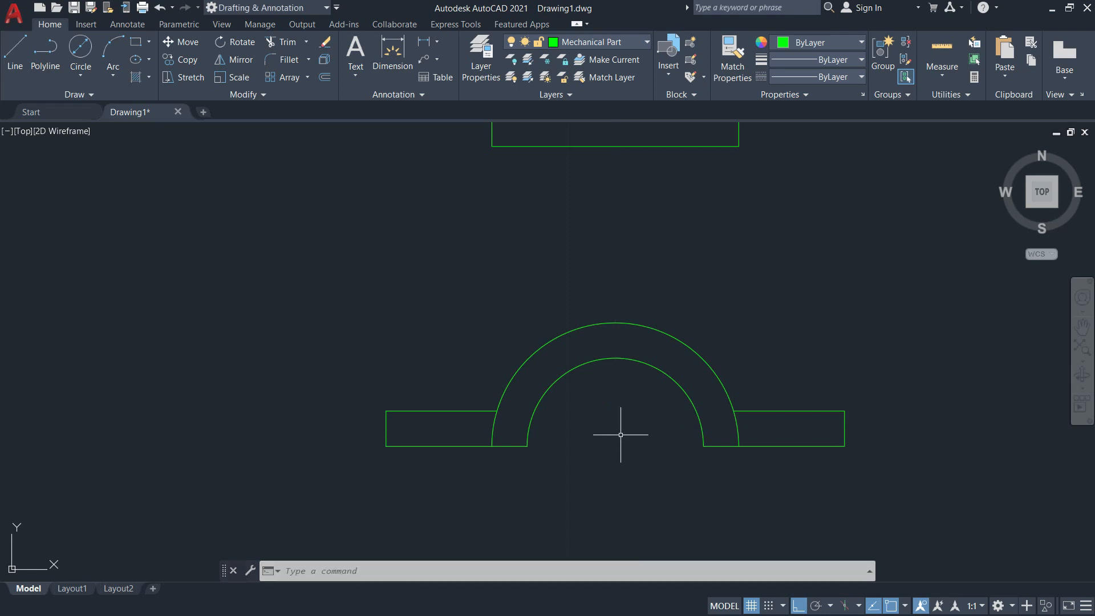
Check the hidden lines in the reference image and make the Hidden layer current.
{"action": "scroll", "coordinate": [495, 422], "scroll_direction": "down", "scroll_amount": 5}
{"action": "middle_click_drag", "start_coordinate": [501, 430], "coordinate": [474, 405]}
{"action": "scroll", "coordinate": [476, 406], "scroll_direction": "up", "scroll_amount": 2}
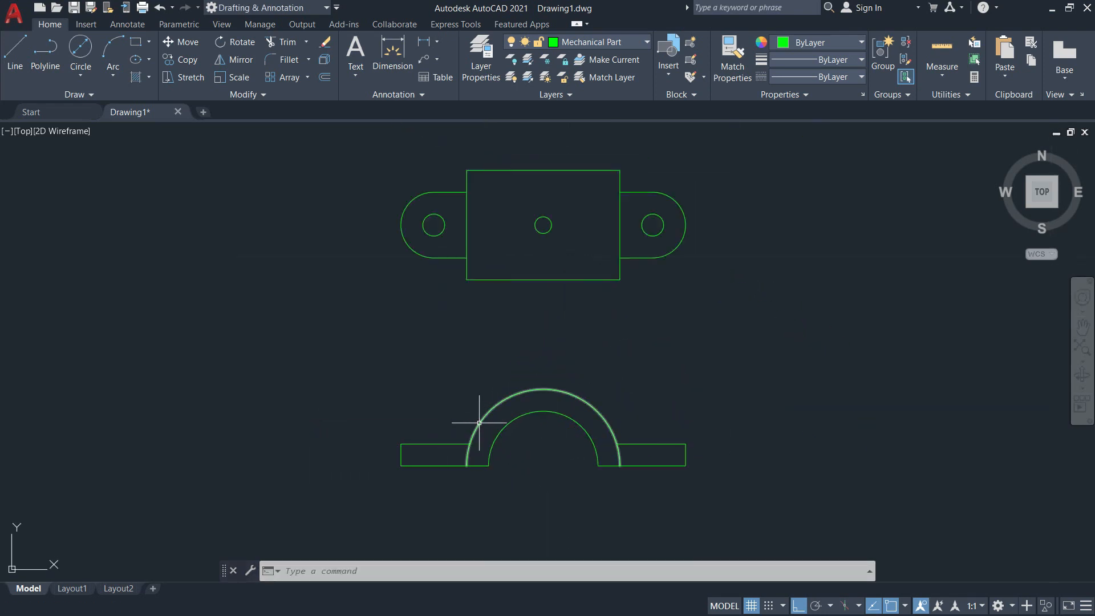
{"action": "key", "text": "alt+Tab"}
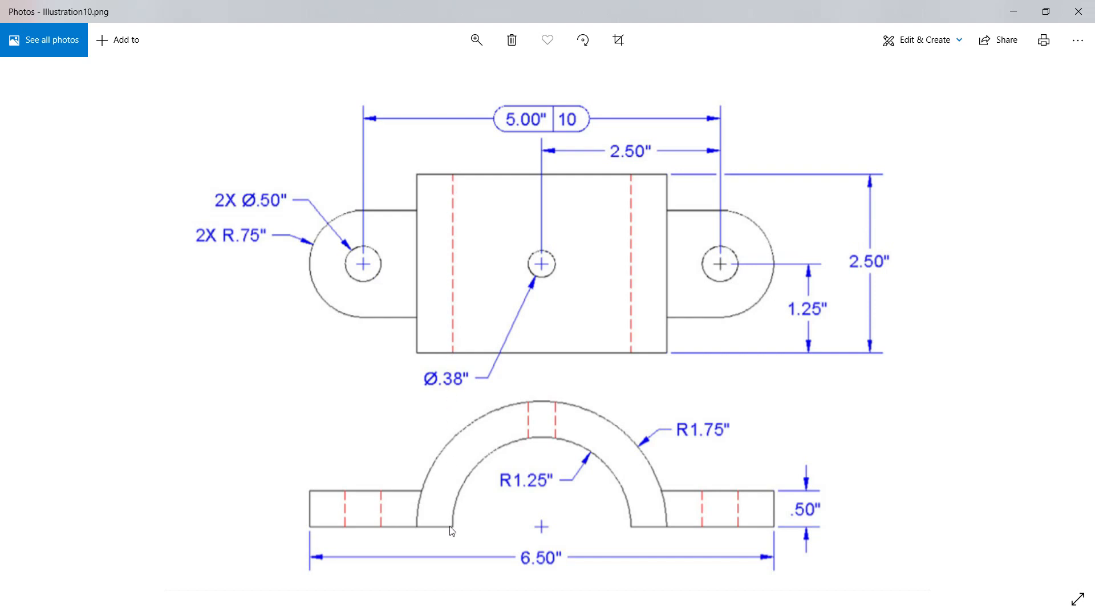
{"action": "key", "text": "alt+Tab"}
{"action": "scroll", "coordinate": [526, 167], "scroll_direction": "up", "scroll_amount": 2}
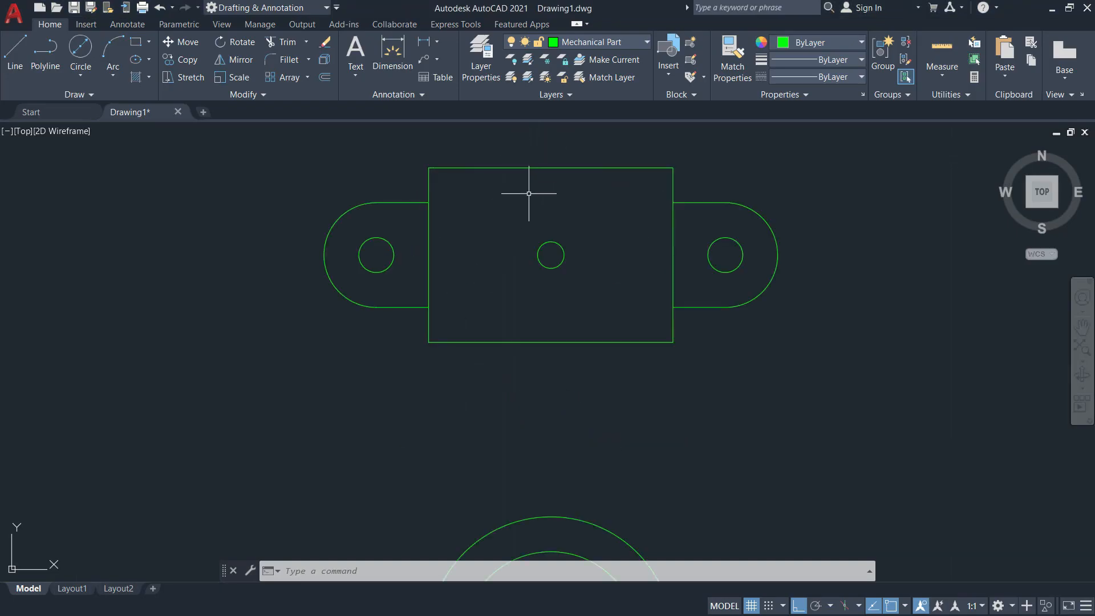
{"action": "left_click", "coordinate": [641, 40]}
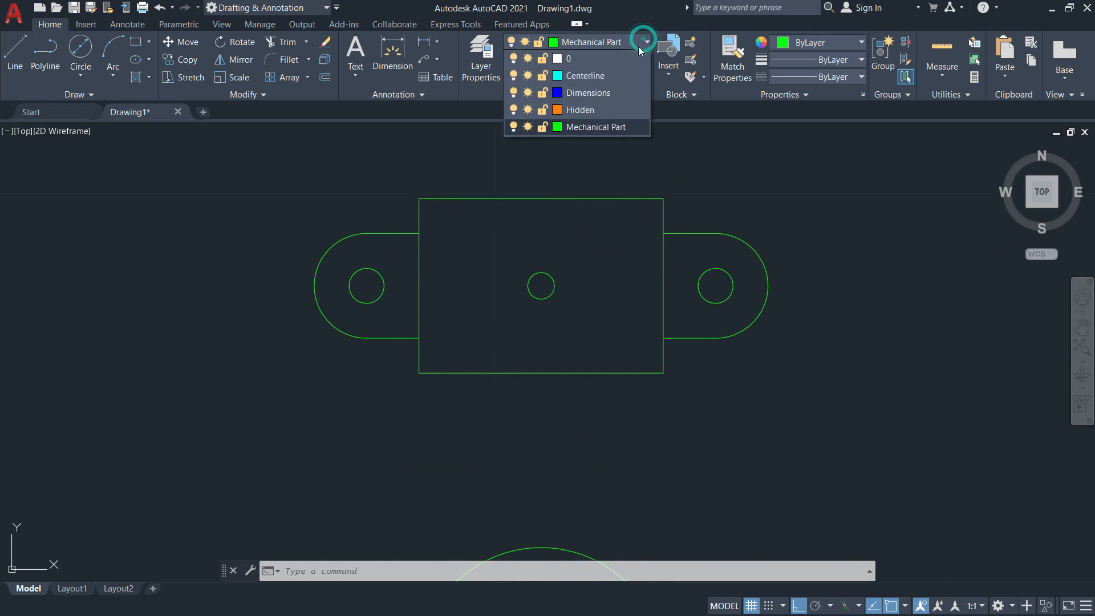
{"action": "left_click", "coordinate": [593, 108]}
Draw a vertical line from the inner arc's left endpoint up past the top view's rectangle.
{"action": "scroll", "coordinate": [525, 191], "scroll_direction": "down", "scroll_amount": 4}
{"action": "scroll", "coordinate": [505, 348], "scroll_direction": "up", "scroll_amount": 2}
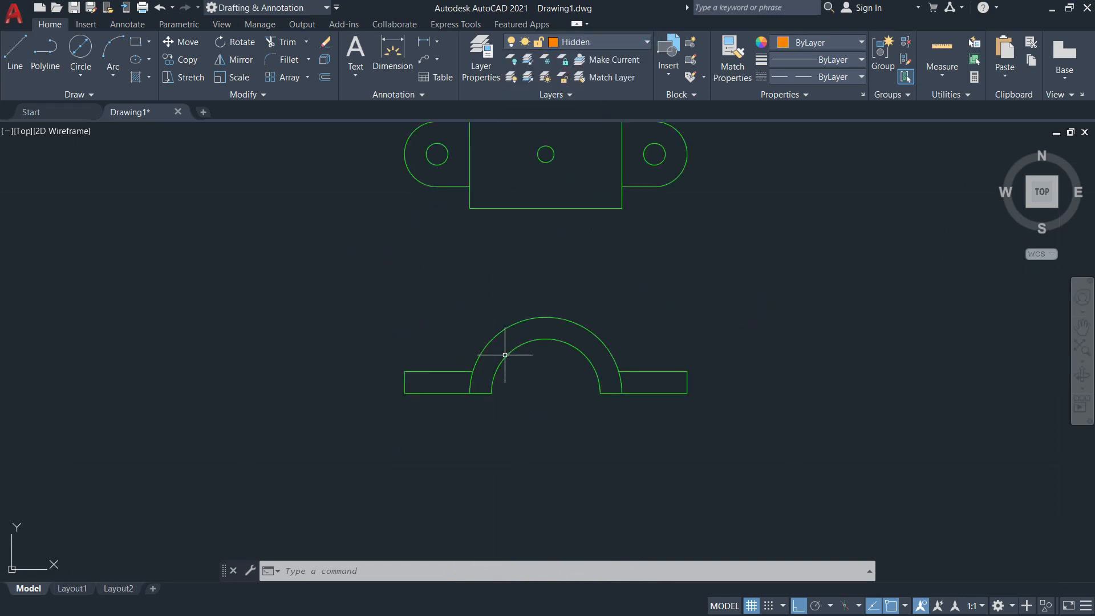
{"action": "left_click", "coordinate": [15, 54]}
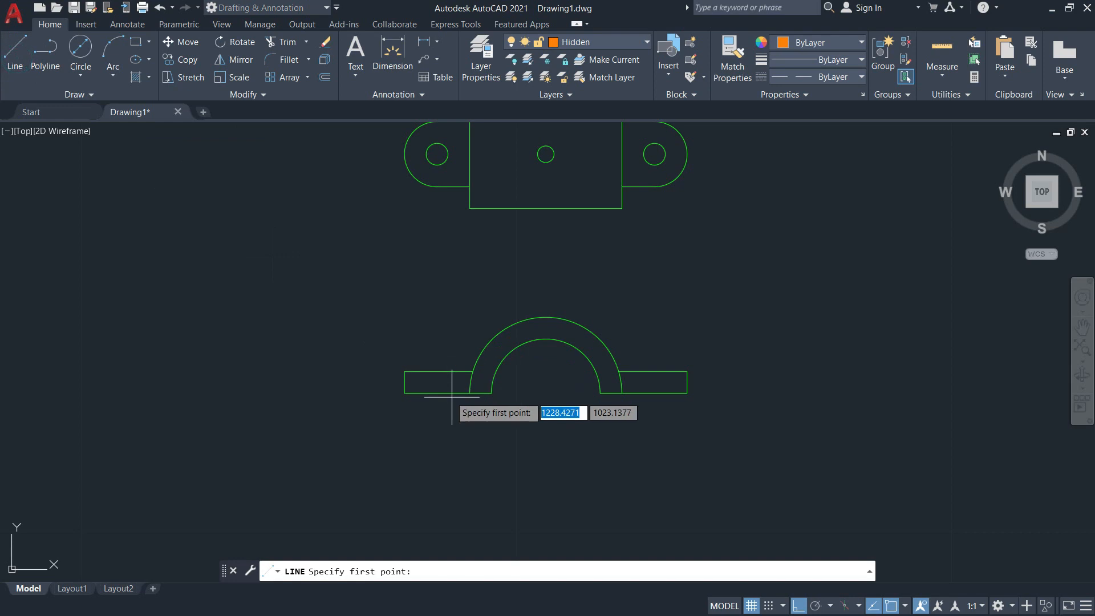
{"action": "left_click", "coordinate": [488, 394]}
{"action": "scroll", "coordinate": [497, 251], "scroll_direction": "down", "scroll_amount": 3}
{"action": "scroll", "coordinate": [494, 297], "scroll_direction": "up", "scroll_amount": 5}
{"action": "scroll", "coordinate": [464, 206], "scroll_direction": "up", "scroll_amount": 2}
{"action": "scroll", "coordinate": [467, 203], "scroll_direction": "down", "scroll_amount": 2}
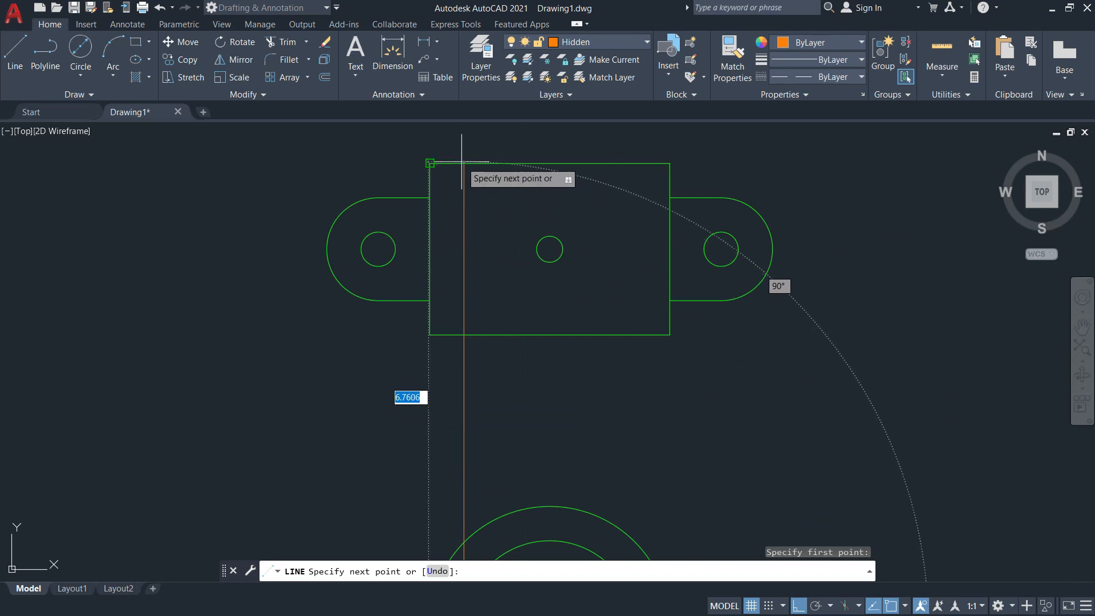
{"action": "scroll", "coordinate": [483, 153], "scroll_direction": "down", "scroll_amount": 4}
{"action": "middle_click_drag", "start_coordinate": [491, 176], "coordinate": [491, 276]}
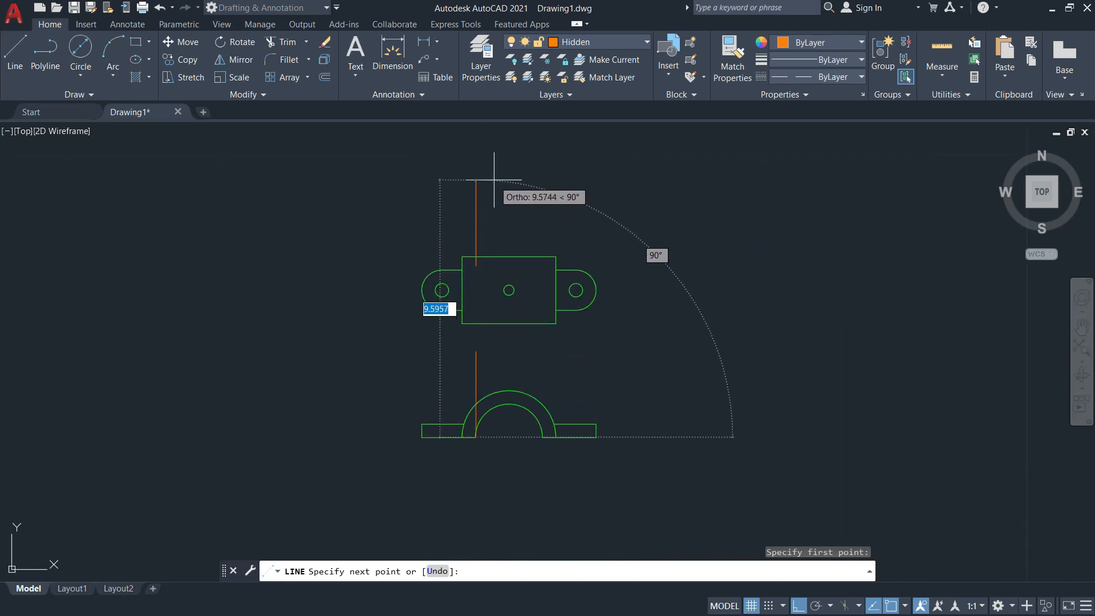
{"action": "left_click", "coordinate": [491, 169]}
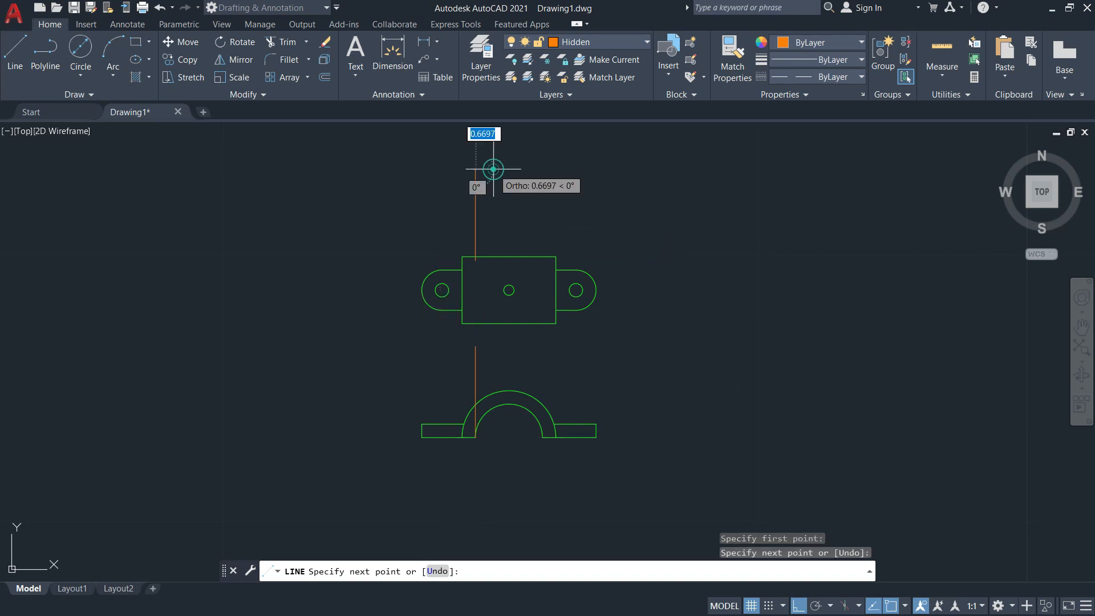
{"action": "key", "text": "Return"}
{"action": "key", "text": "Return"}
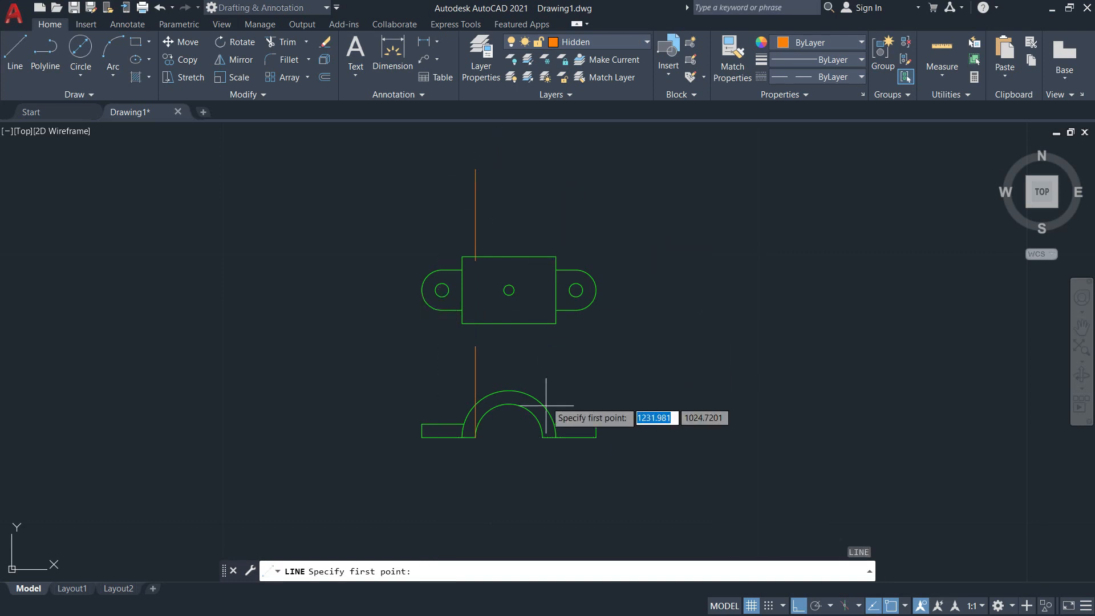
Draw a vertical line from the inner arc's right endpoint up past the top view's rectangle.
{"action": "left_click", "coordinate": [542, 437]}
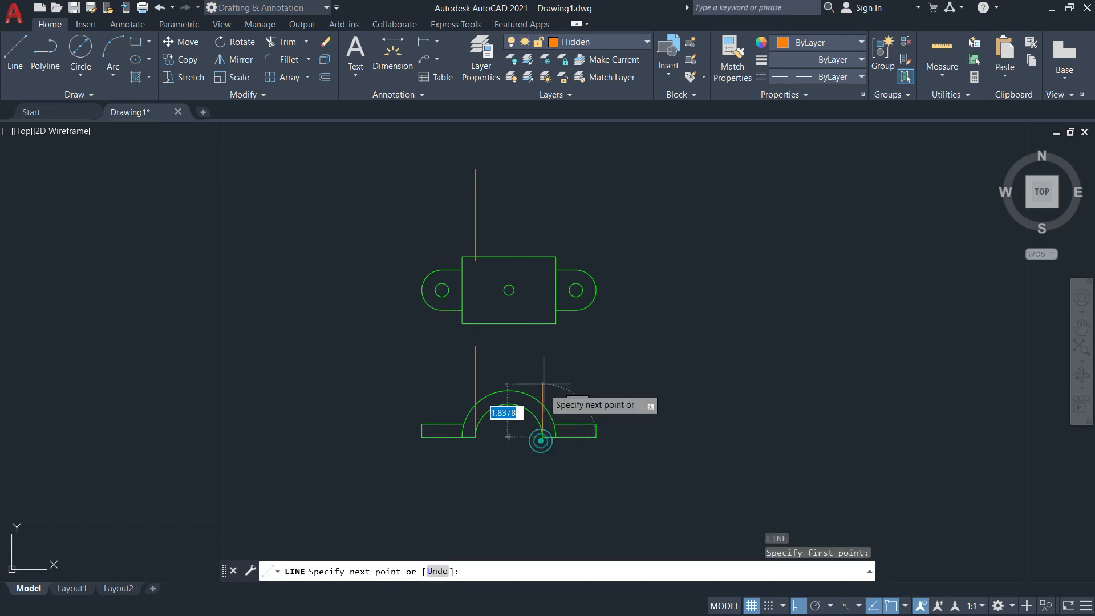
{"action": "left_click", "coordinate": [550, 167]}
{"action": "key", "text": "Return"}
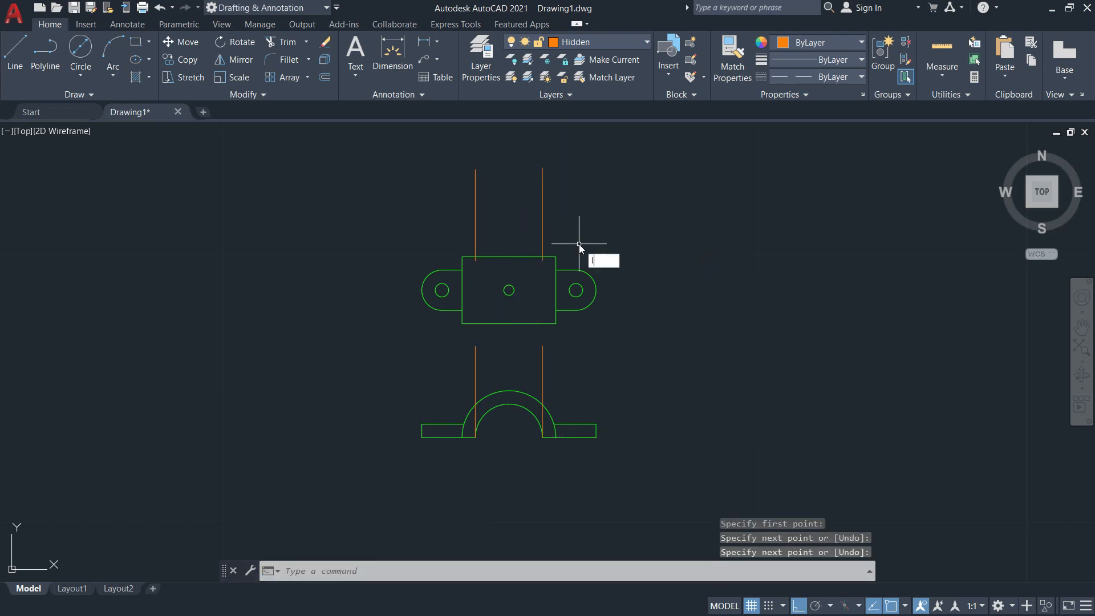
Adjust the linetype scale factor with LTSCALE, trying 0.2 and 0.05, and set it to 0.03.
{"action": "type", "text": "LTS"}
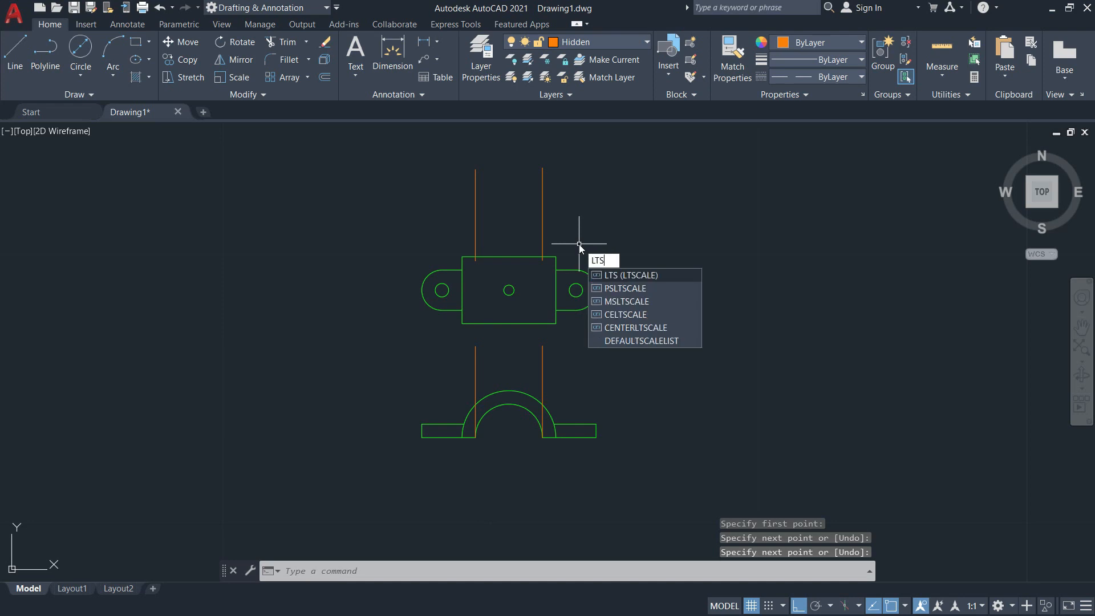
{"action": "key", "text": "Return"}
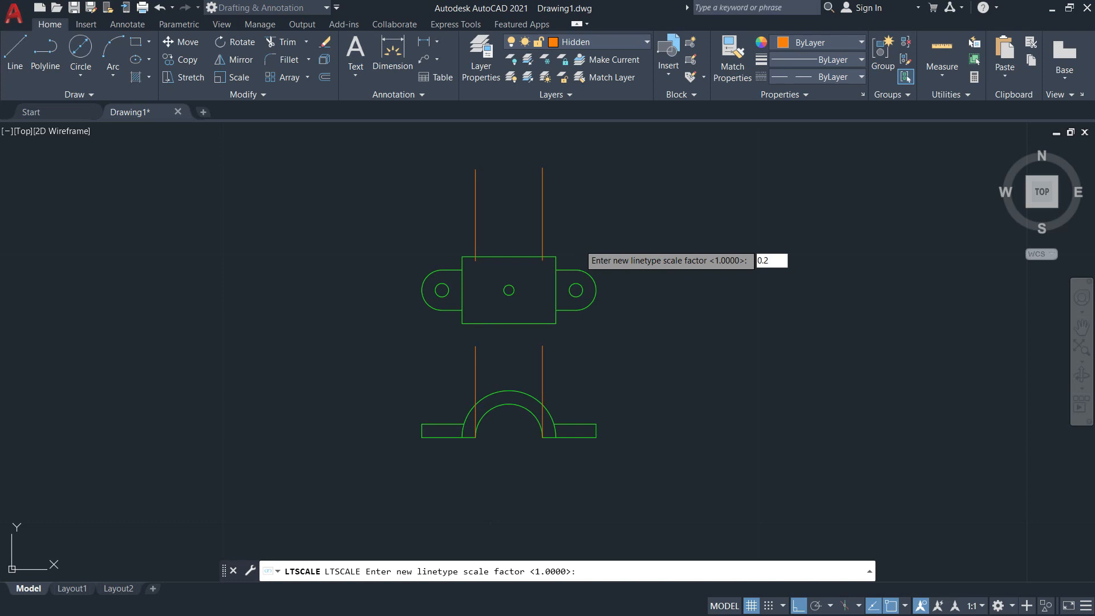
{"action": "key", "text": "Return"}
{"action": "key", "text": "Return"}
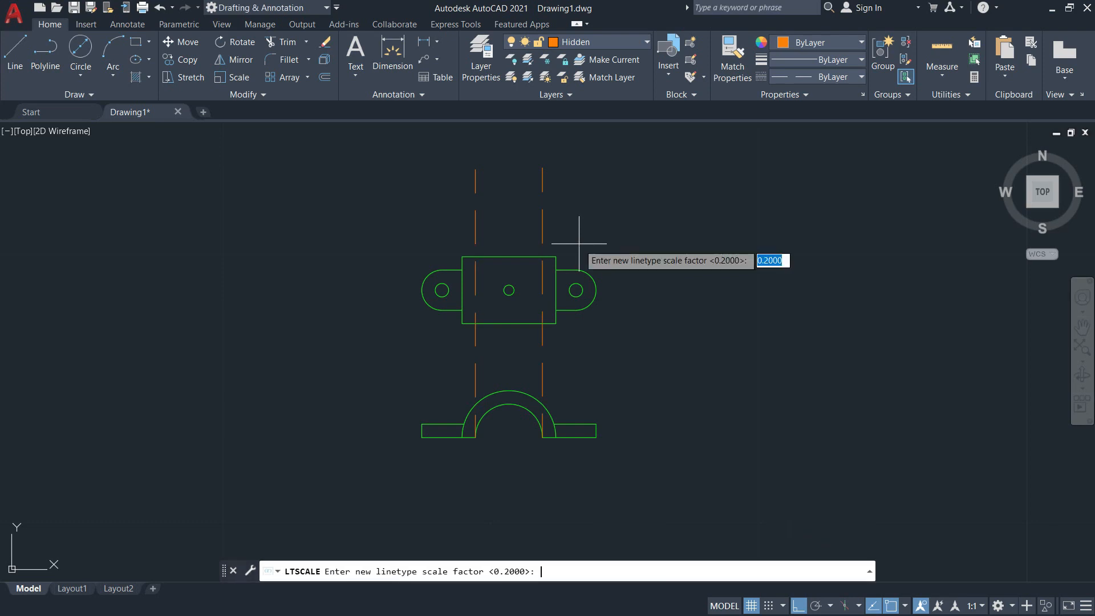
{"action": "type", "text": "0."}
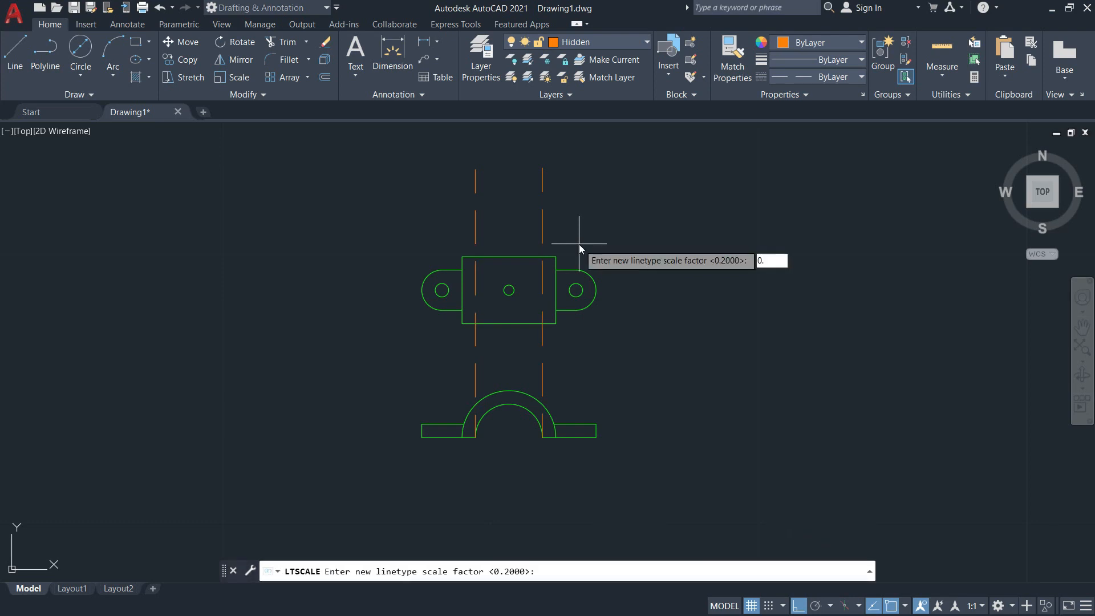
{"action": "key", "text": "Return"}
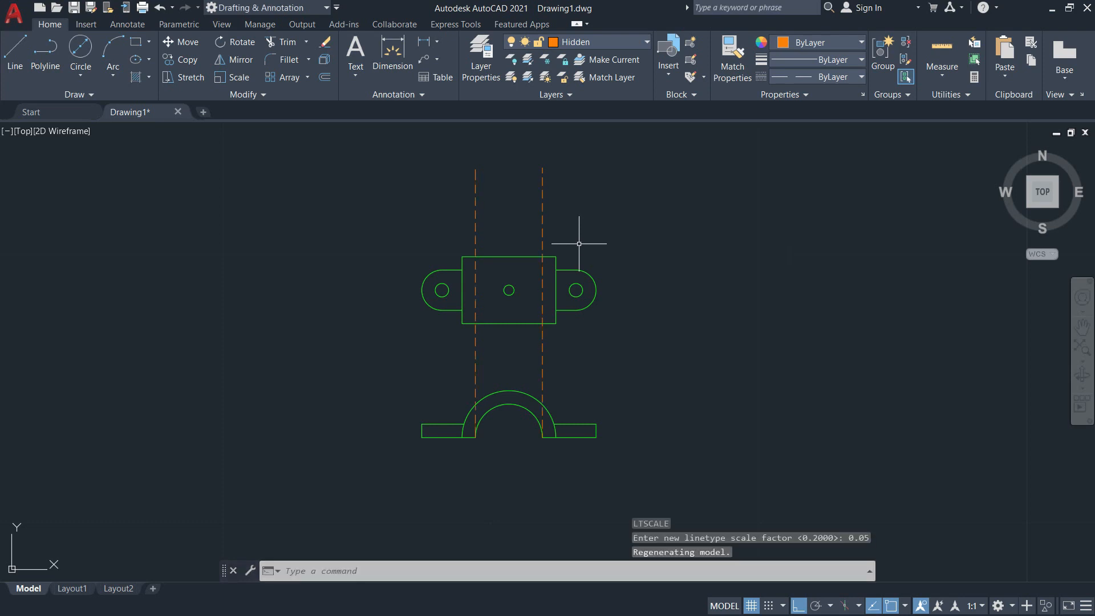
{"action": "key", "text": "Return"}
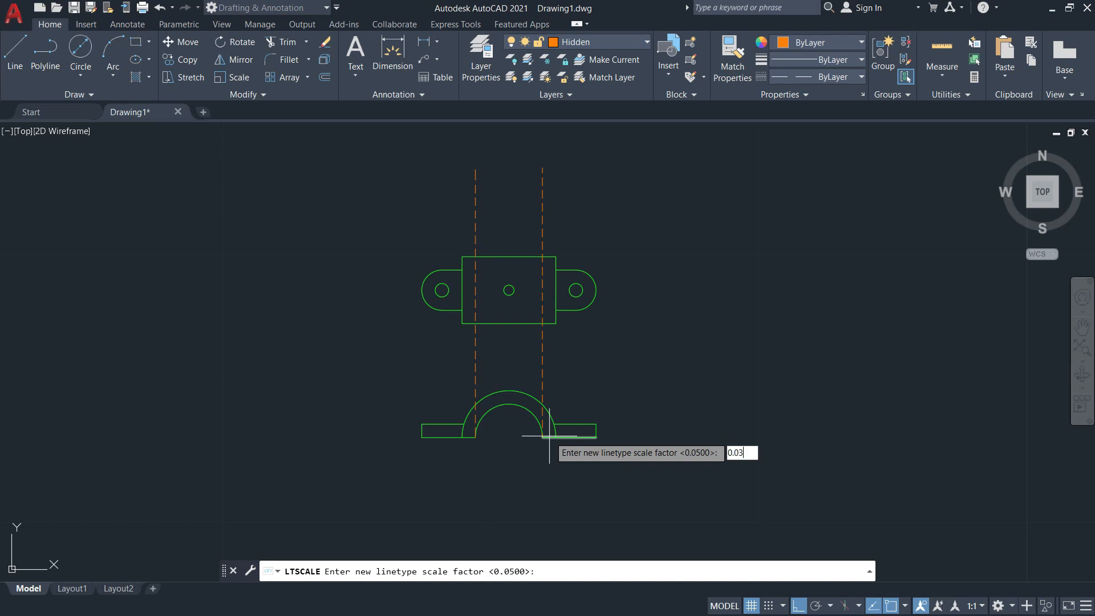
{"action": "key", "text": "Return"}
Trim both hidden lines below the top view's rectangle, using the rectangle as the cutting edge.
{"action": "scroll", "coordinate": [476, 342], "scroll_direction": "up", "scroll_amount": 6}
{"action": "scroll", "coordinate": [519, 320], "scroll_direction": "down", "scroll_amount": 5}
{"action": "scroll", "coordinate": [496, 328], "scroll_direction": "up", "scroll_amount": 2}
{"action": "type", "text": "TR"}
{"action": "key", "text": "Return"}
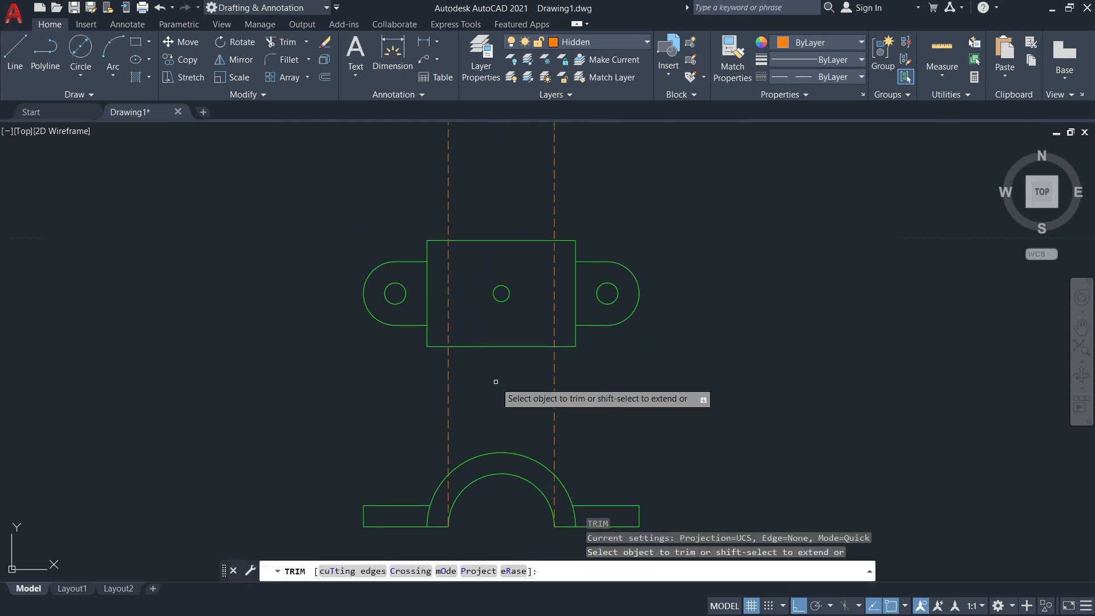
{"action": "left_click", "coordinate": [344, 571]}
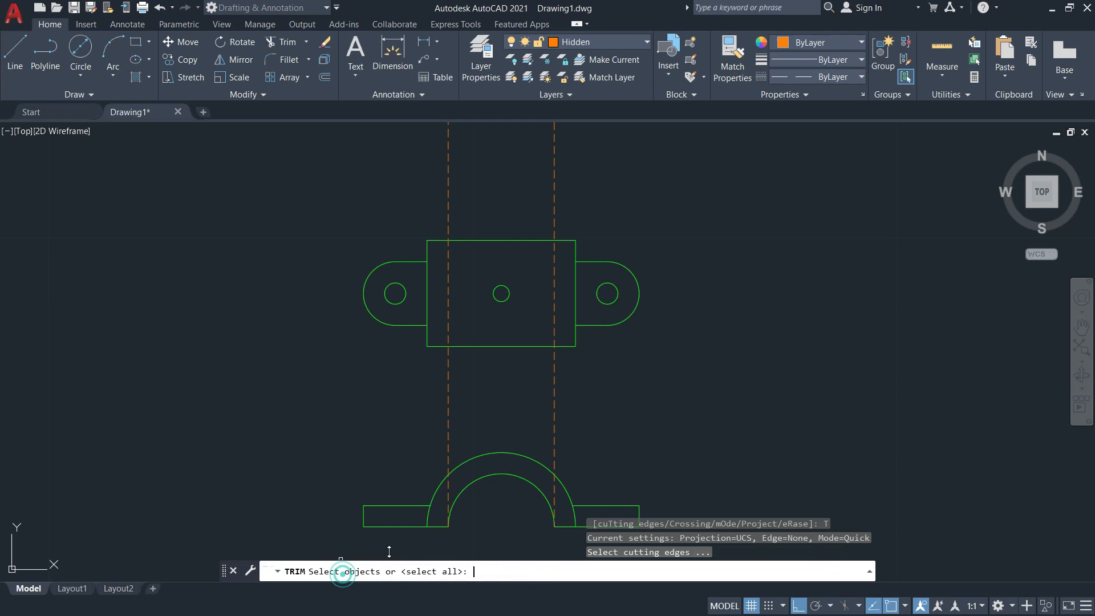
{"action": "left_click", "coordinate": [480, 346]}
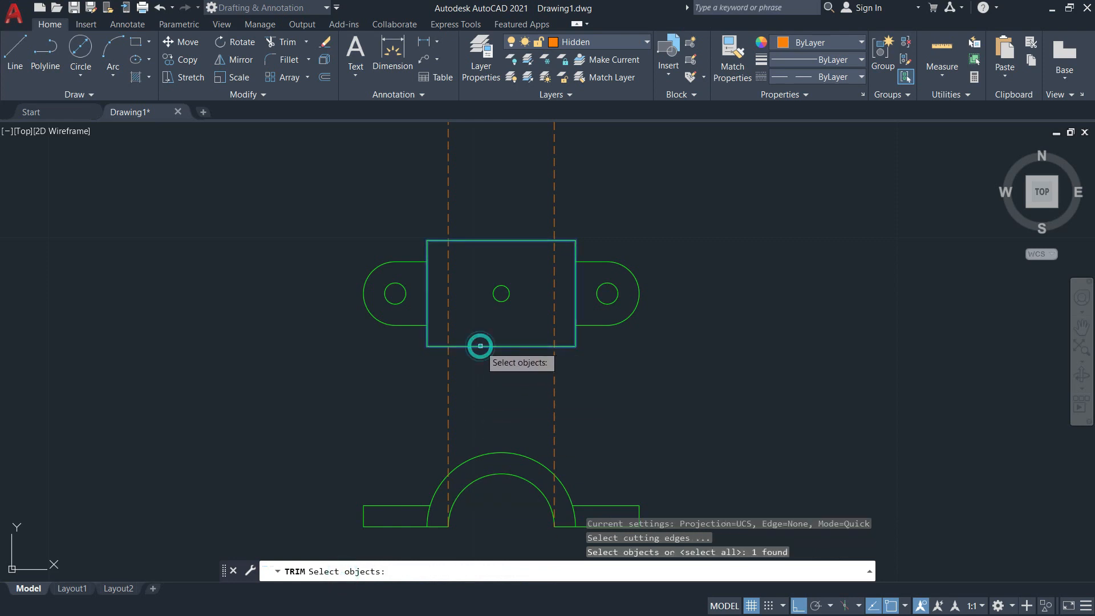
{"action": "key", "text": "Return"}
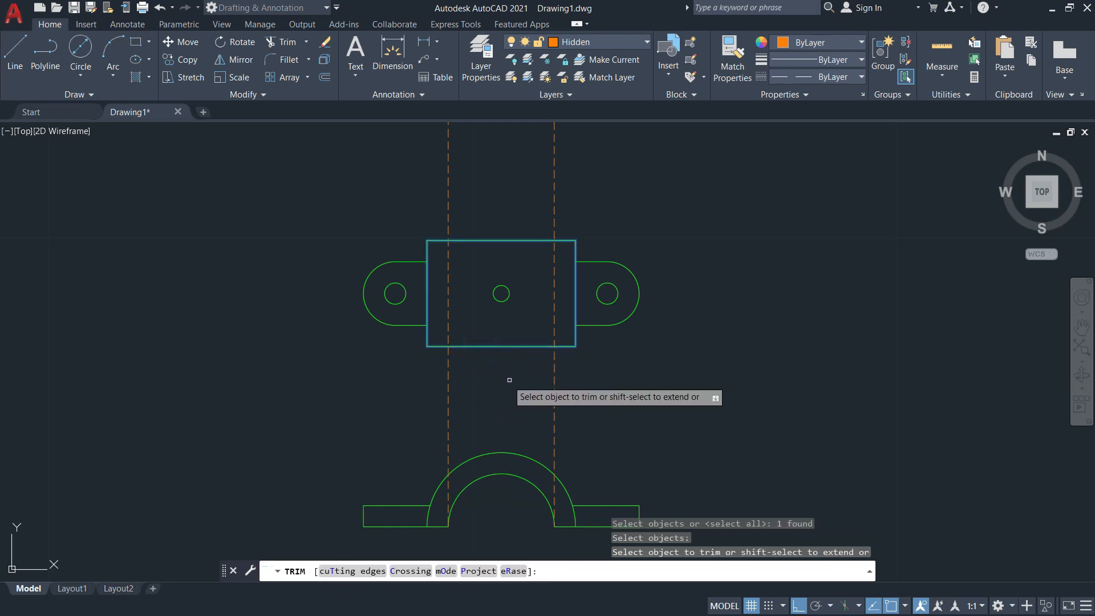
{"action": "left_click", "coordinate": [557, 394]}
{"action": "left_click", "coordinate": [545, 392]}
{"action": "left_click", "coordinate": [476, 393]}
{"action": "left_click", "coordinate": [409, 381]}
Trim both hidden lines above the top view's rectangle.
{"action": "left_click", "coordinate": [576, 215]}
{"action": "left_click", "coordinate": [408, 178]}
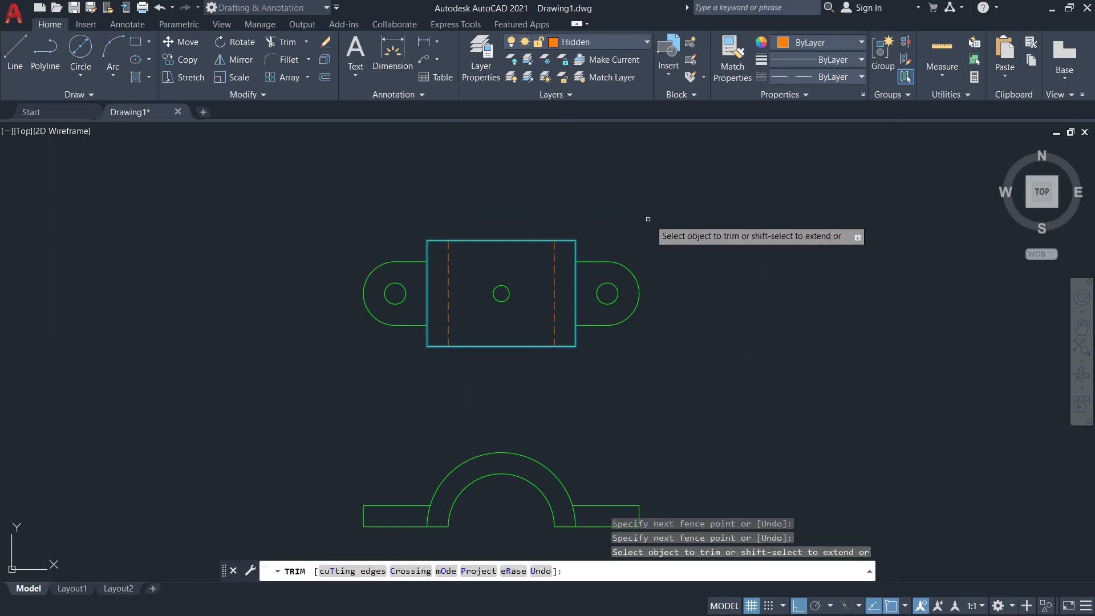
{"action": "key", "text": "Return"}
Draw a vertical hidden line from the left quadrant of the top view's centre hole down through both front-view arcs.
{"action": "scroll", "coordinate": [501, 315], "scroll_direction": "up", "scroll_amount": 2}
{"action": "middle_click_drag", "start_coordinate": [501, 317], "coordinate": [471, 231]}
{"action": "mouse_move", "coordinate": [445, 322]}
{"action": "middle_mouse_down"}
{"action": "mouse_move", "coordinate": [477, 251]}
{"action": "mouse_move", "coordinate": [489, 321]}
{"action": "middle_mouse_up"}
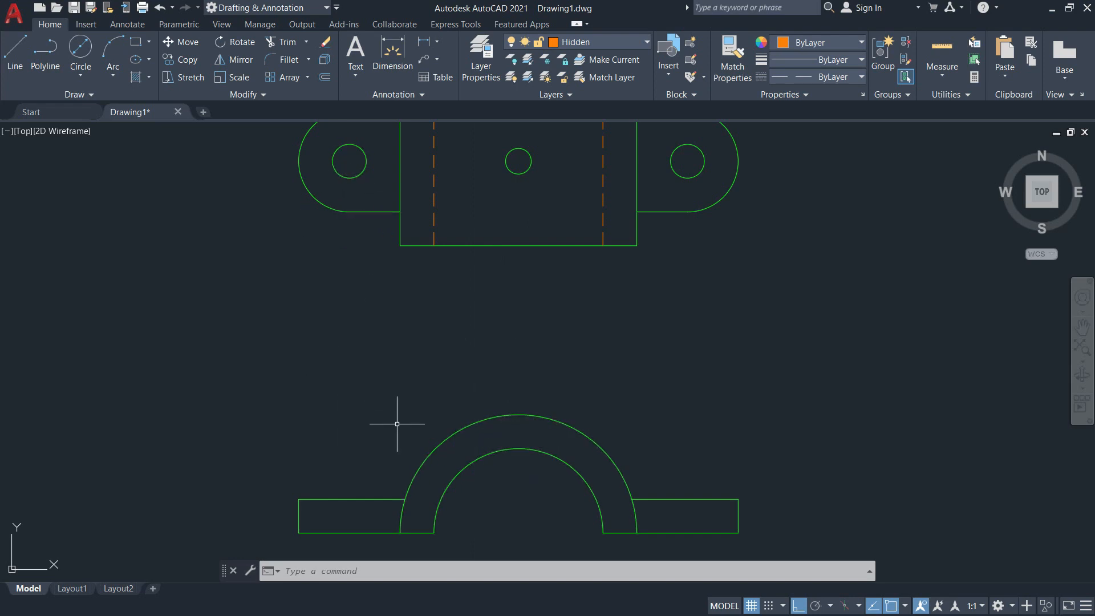
{"action": "type", "text": "l"}
{"action": "key", "text": "Return"}
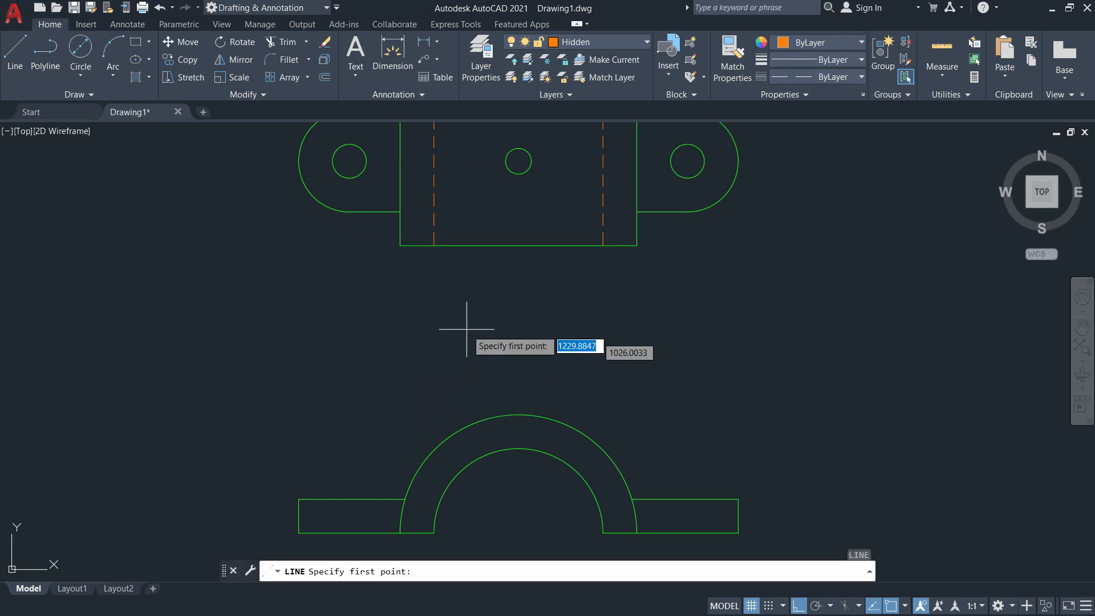
{"action": "left_click", "coordinate": [516, 160]}
{"action": "left_click", "coordinate": [505, 501]}
{"action": "key", "text": "Return"}
{"action": "key", "text": "Return"}
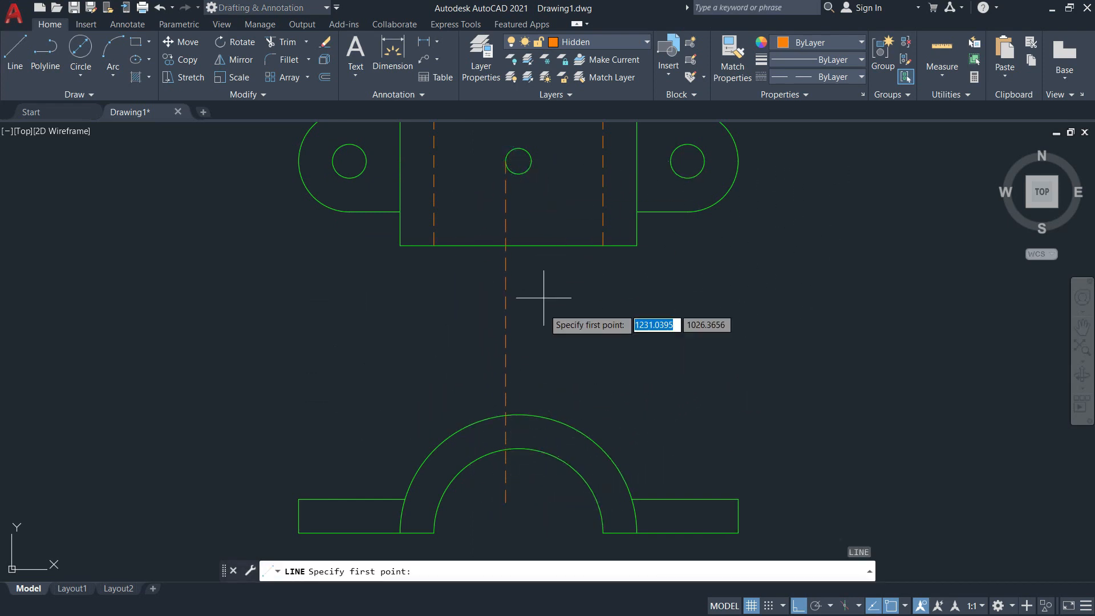
Draw a vertical hidden line from the centre hole's right quadrant down through both front-view arcs.
{"action": "left_click", "coordinate": [532, 161]}
{"action": "key", "text": "Return"}
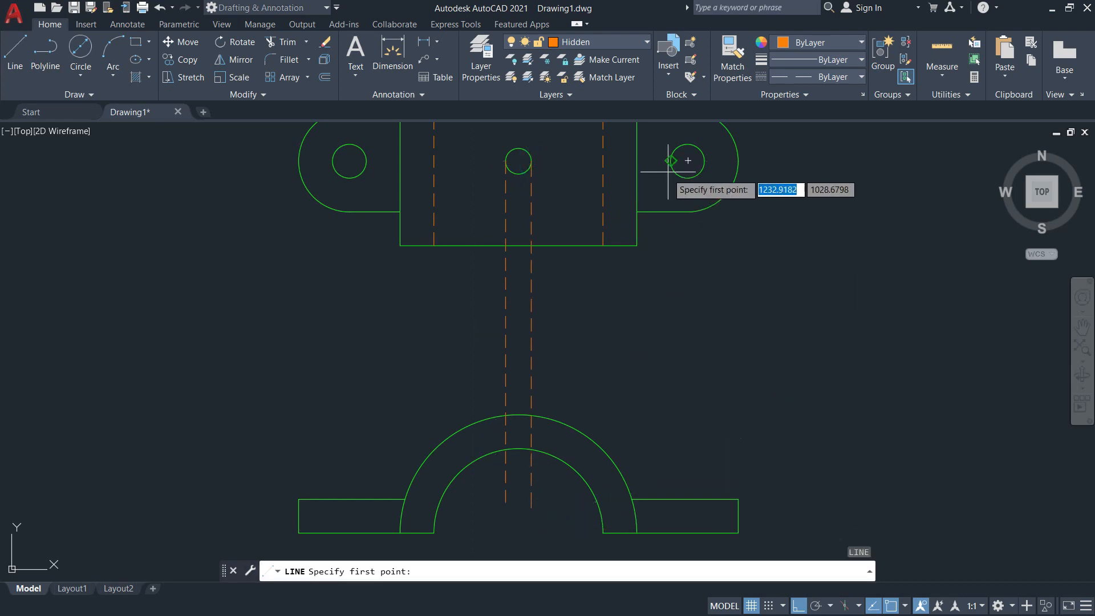
Draw a vertical hidden line from the left quadrant of the top view's right-hand hole down past the front view's right flange.
{"action": "left_click", "coordinate": [671, 161]}
{"action": "middle_click_drag", "start_coordinate": [666, 433], "coordinate": [612, 320]}
{"action": "left_click", "coordinate": [641, 483]}
{"action": "middle_click_drag", "start_coordinate": [640, 407], "coordinate": [630, 487]}
{"action": "key", "text": "Return"}
{"action": "key", "text": "Return"}
Draw a vertical hidden line from the right quadrant of the top view's right-hand hole down past the front view's right flange.
{"action": "left_click", "coordinate": [643, 145]}
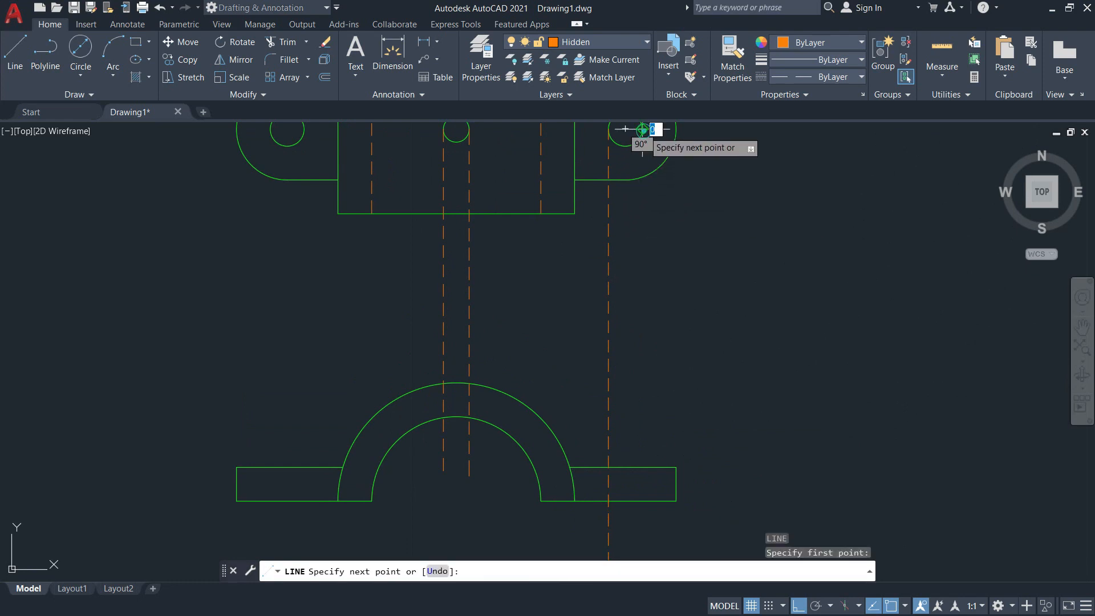
{"action": "left_click", "coordinate": [642, 533]}
{"action": "middle_click_drag", "start_coordinate": [355, 329], "coordinate": [504, 326]}
{"action": "key", "text": "Return"}
{"action": "key", "text": "Return"}
Draw a vertical hidden line from the right quadrant of the top view's left-hand hole down past the front view's left flange.
{"action": "left_click", "coordinate": [516, 237]}
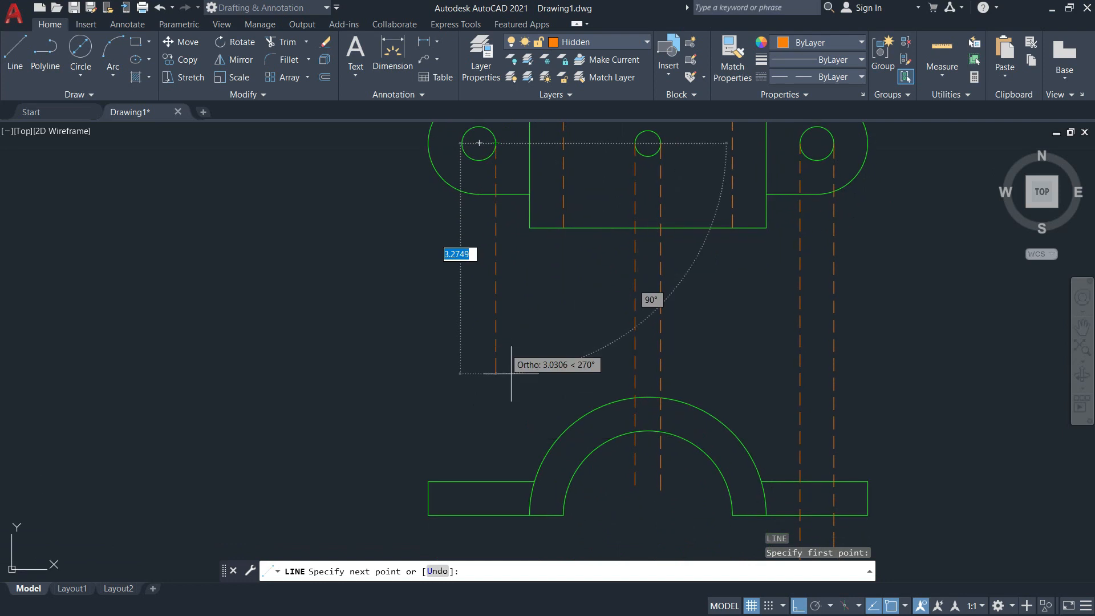
{"action": "left_click", "coordinate": [496, 533]}
{"action": "key", "text": "Return"}
{"action": "key", "text": "Return"}
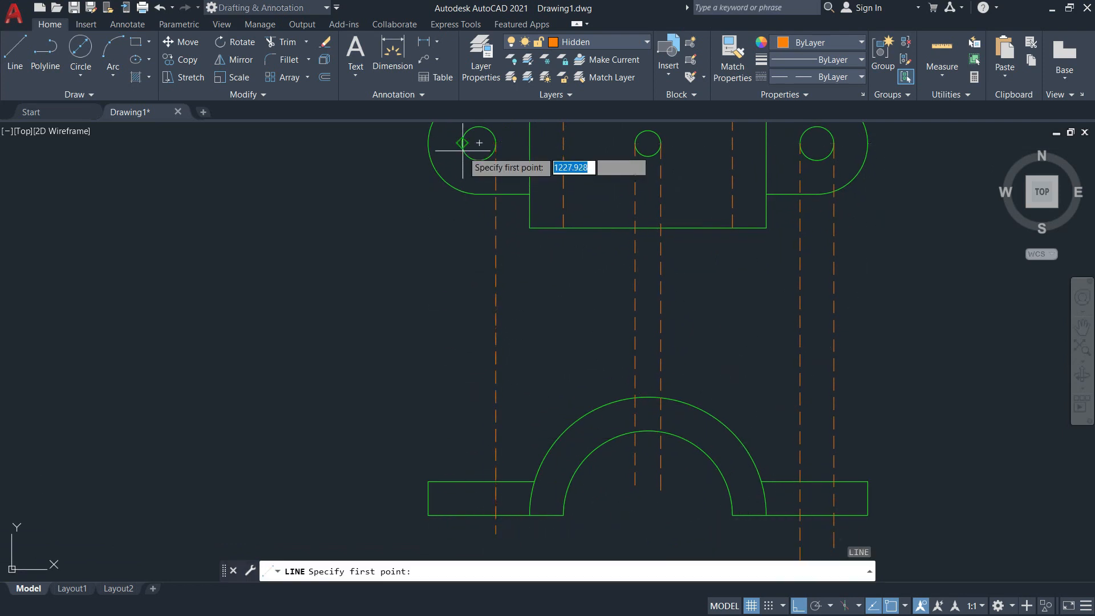
Draw a vertical hidden line from the left-hand hole's left quadrant down past the front view's left flange.
{"action": "left_click", "coordinate": [462, 143]}
{"action": "left_click", "coordinate": [461, 533]}
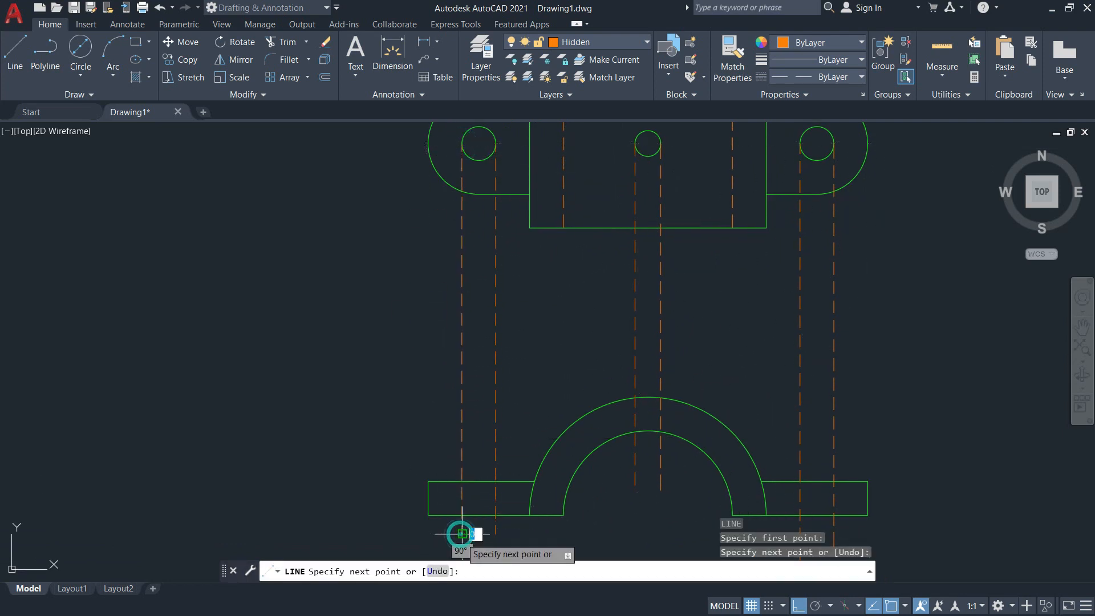
{"action": "key", "text": "Return"}
Trim the six vertical hidden lines above the front view, using both arcs and the flanges' horizontal edges as cutting edges.
{"action": "type", "text": "TR"}
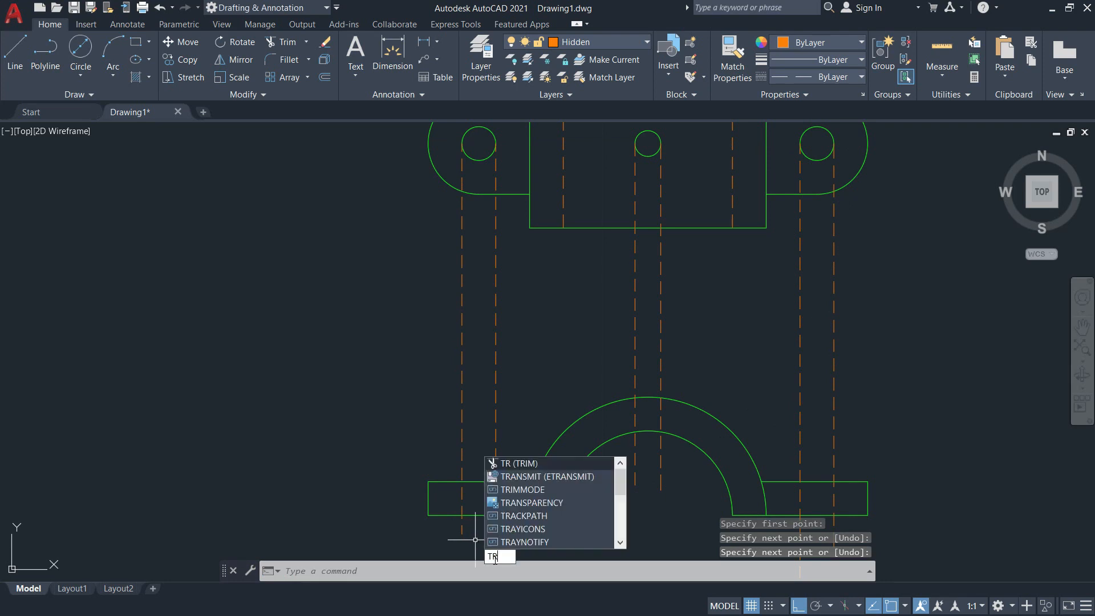
{"action": "key", "text": "Return"}
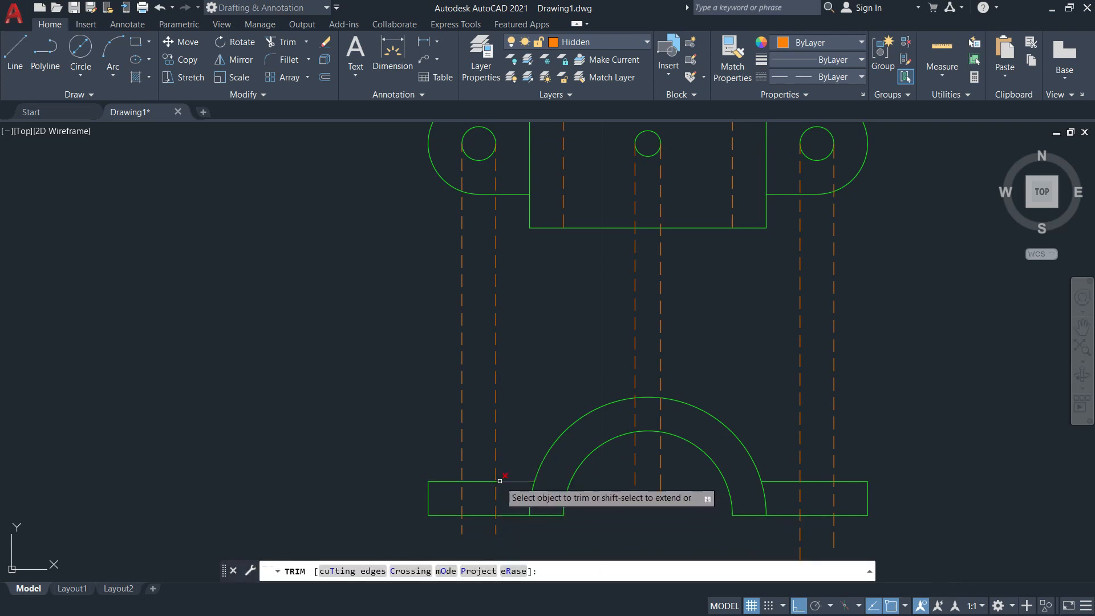
{"action": "left_click", "coordinate": [355, 571]}
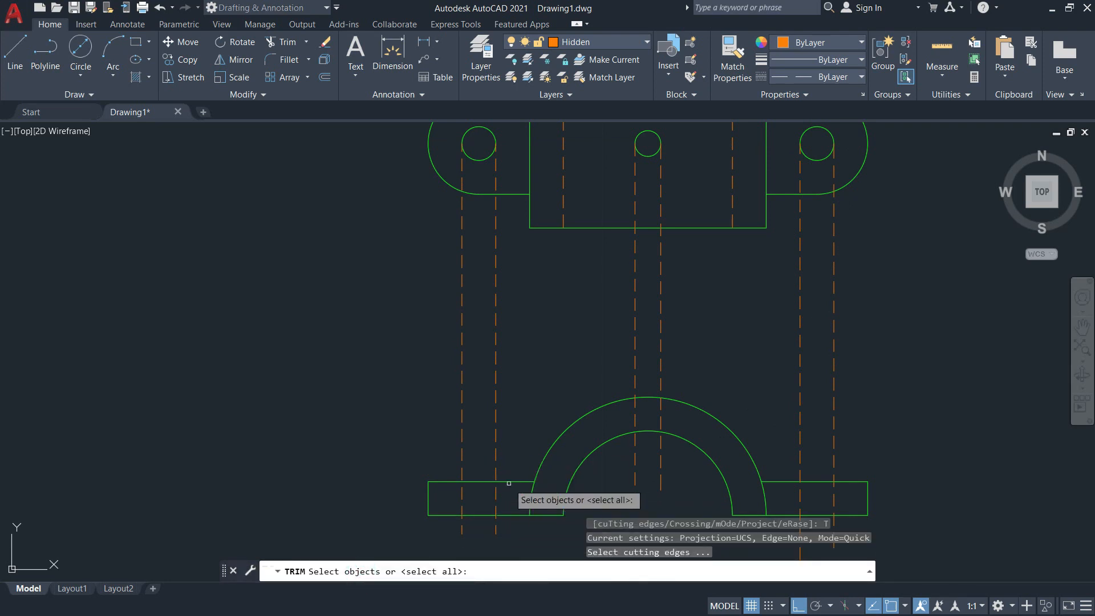
{"action": "left_click", "coordinate": [509, 482]}
{"action": "left_click", "coordinate": [503, 515]}
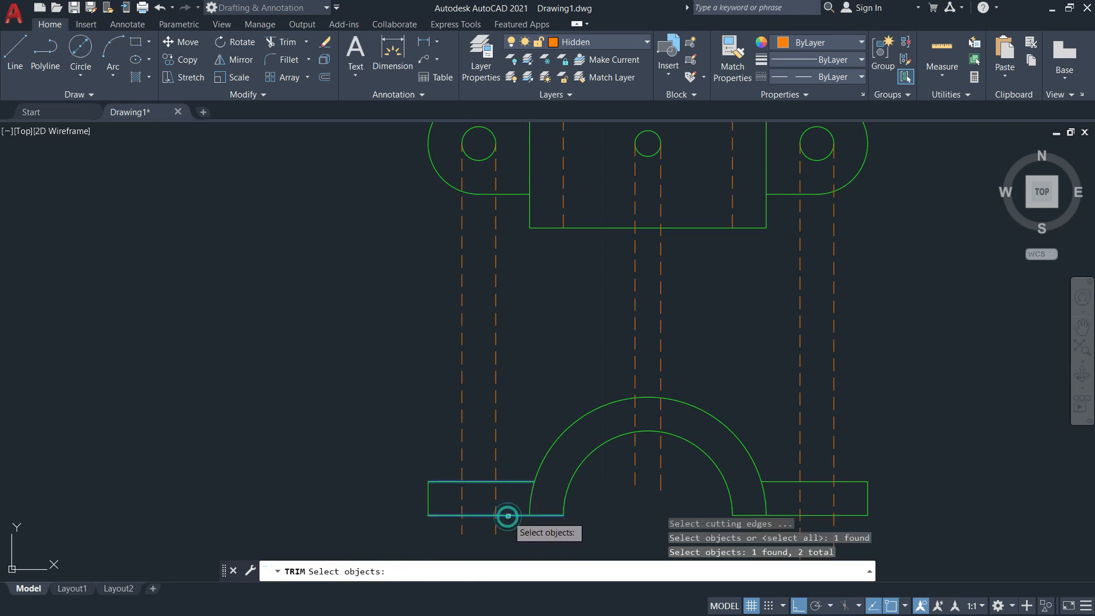
{"action": "left_click", "coordinate": [668, 399]}
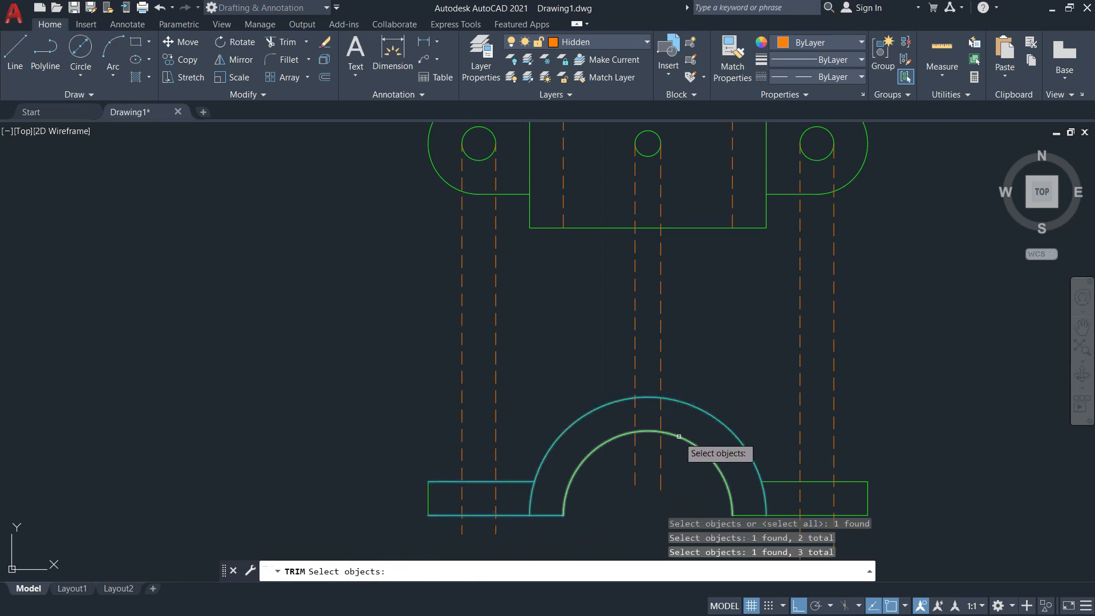
{"action": "left_click", "coordinate": [679, 437]}
{"action": "left_click", "coordinate": [797, 481]}
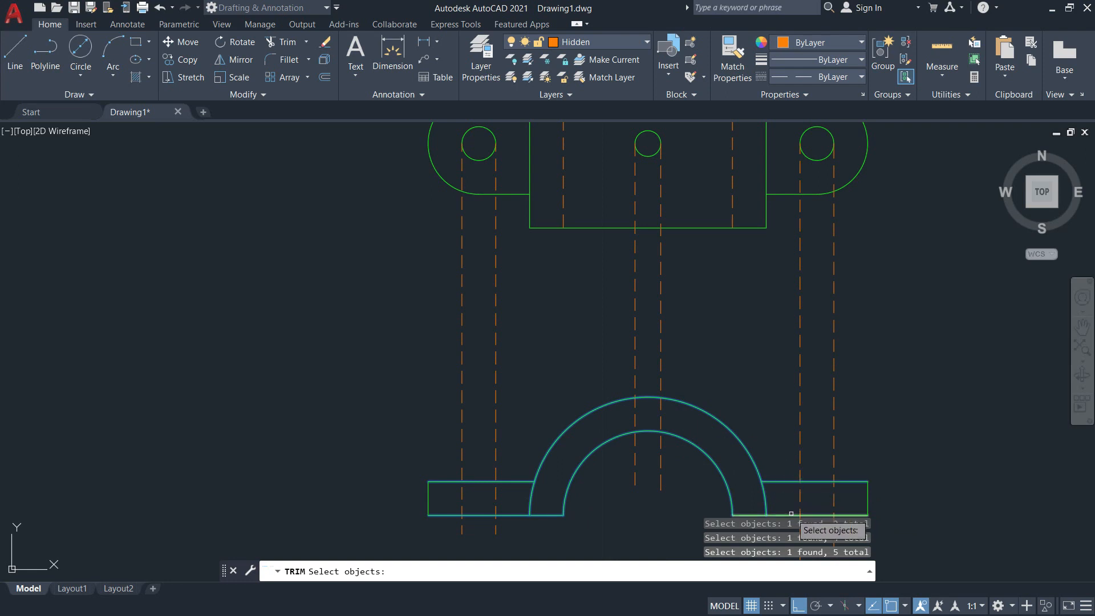
{"action": "mouse_move", "coordinate": [702, 411]}
{"action": "middle_mouse_down"}
{"action": "mouse_move", "coordinate": [540, 374]}
{"action": "mouse_move", "coordinate": [562, 383]}
{"action": "middle_mouse_up"}
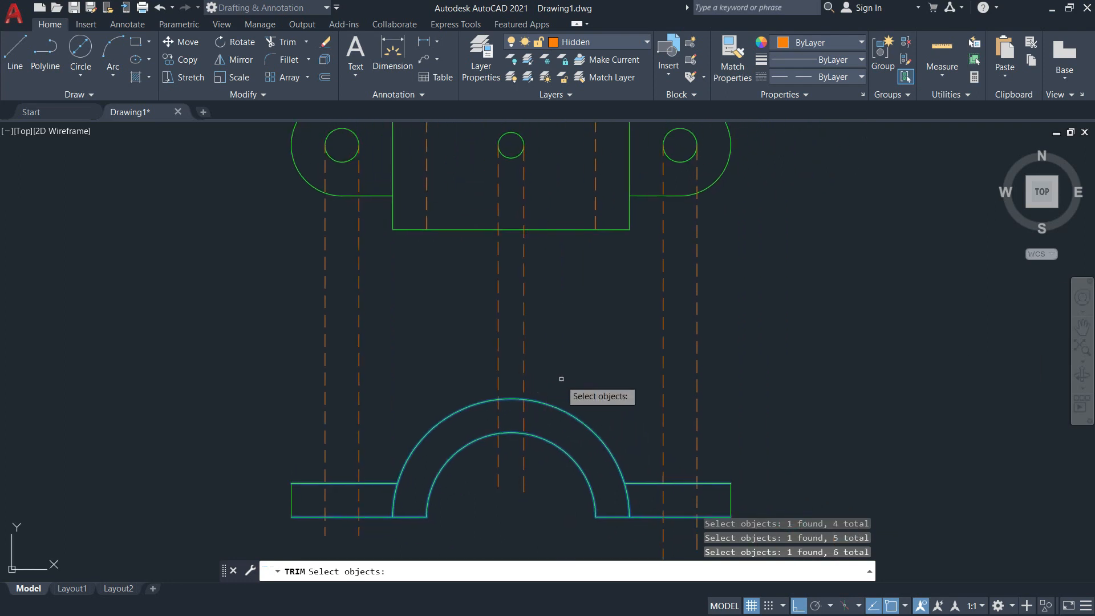
{"action": "key", "text": "Return"}
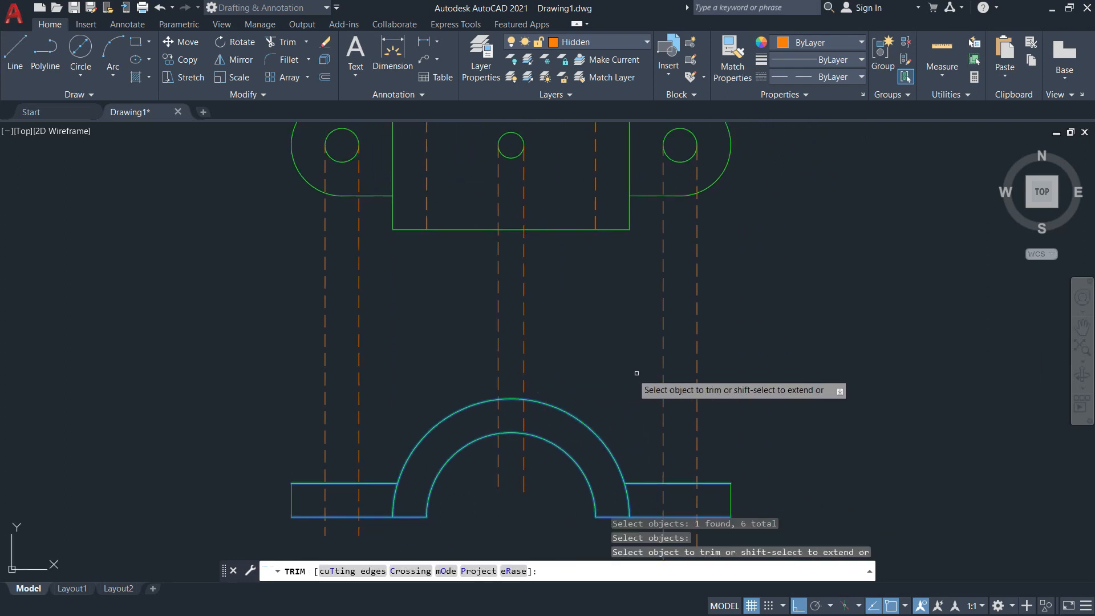
{"action": "left_click", "coordinate": [749, 399]}
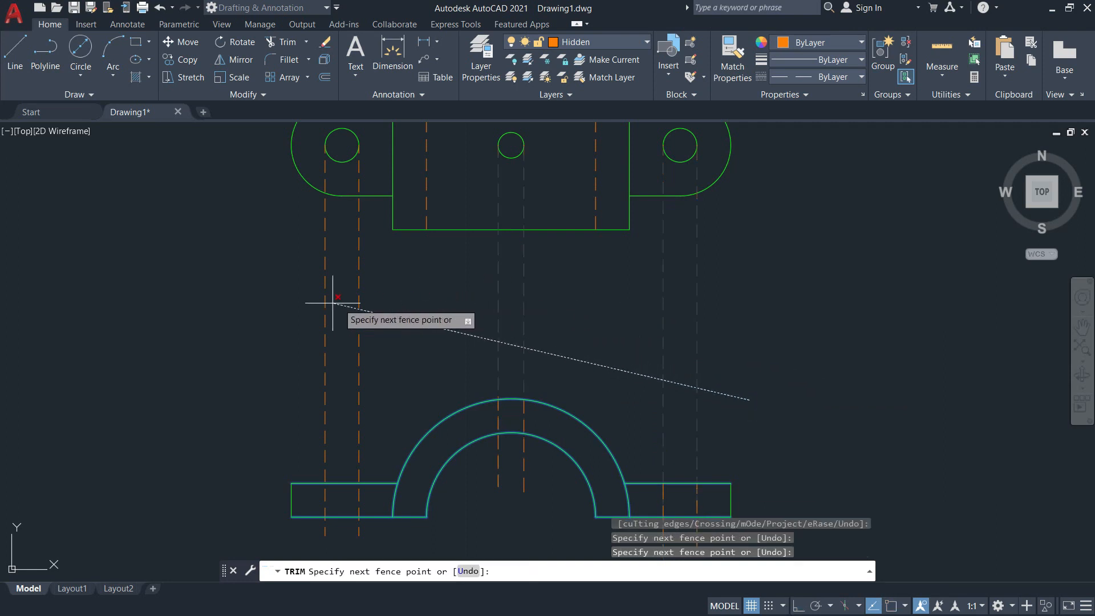
{"action": "left_click", "coordinate": [262, 292]}
{"action": "key", "text": "Return"}
Trim the hidden line ends that extend below both flanges and below the front view's inner arc.
{"action": "middle_click_drag", "start_coordinate": [618, 416], "coordinate": [542, 292]}
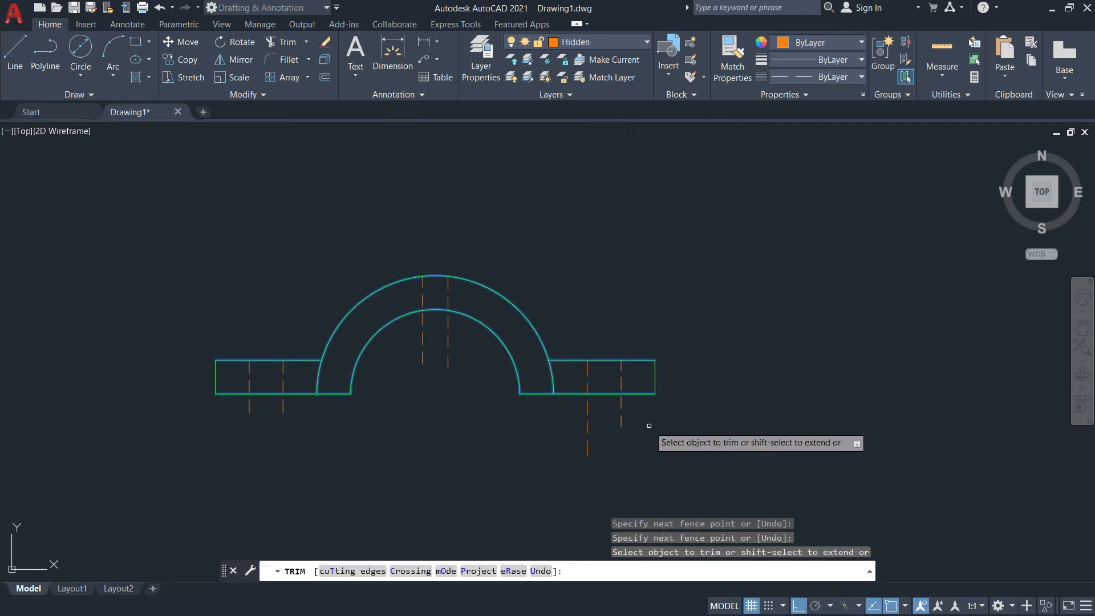
{"action": "left_click", "coordinate": [578, 415]}
{"action": "left_click", "coordinate": [630, 415]}
{"action": "left_click", "coordinate": [472, 343]}
{"action": "left_click", "coordinate": [417, 337]}
{"action": "left_click", "coordinate": [291, 414]}
{"action": "left_click", "coordinate": [240, 403]}
{"action": "key", "text": "Return"}
Compare both views and their hidden lines with the reference image Illustration10.png in Photos, ending back in AutoCAD.
{"action": "mouse_move", "coordinate": [477, 476]}
{"action": "middle_mouse_down"}
{"action": "mouse_move", "coordinate": [567, 542]}
{"action": "mouse_move", "coordinate": [586, 572]}
{"action": "middle_mouse_up"}
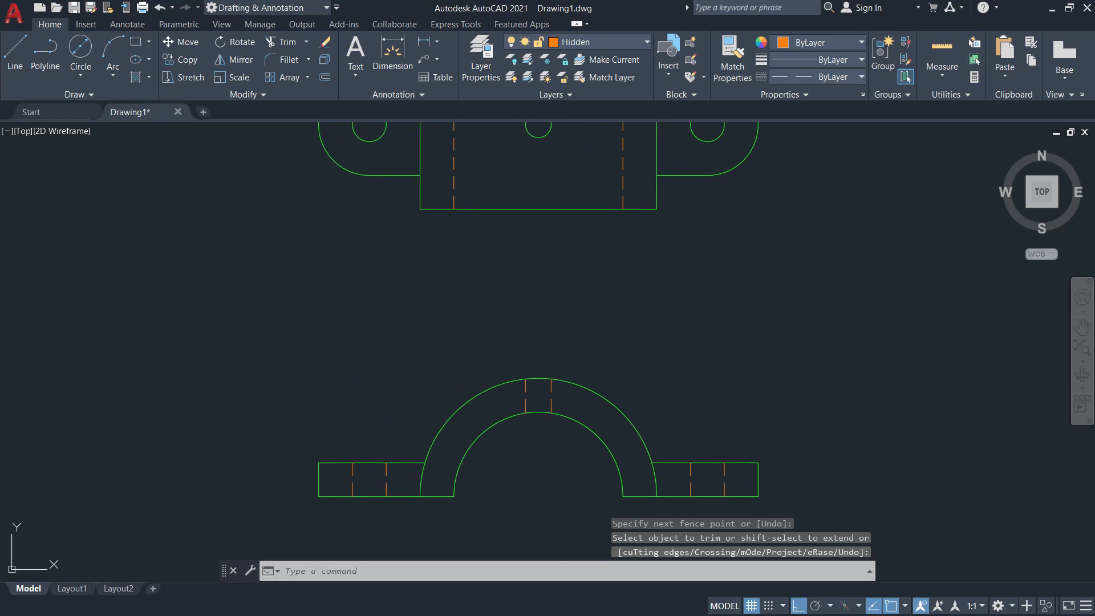
{"action": "middle_click", "coordinate": [548, 502]}
{"action": "middle_click", "coordinate": [549, 501]}
{"action": "scroll", "coordinate": [537, 395], "scroll_direction": "down", "scroll_amount": 3}
{"action": "scroll", "coordinate": [533, 411], "scroll_direction": "up", "scroll_amount": 2}
{"action": "key", "text": "alt+Tab"}
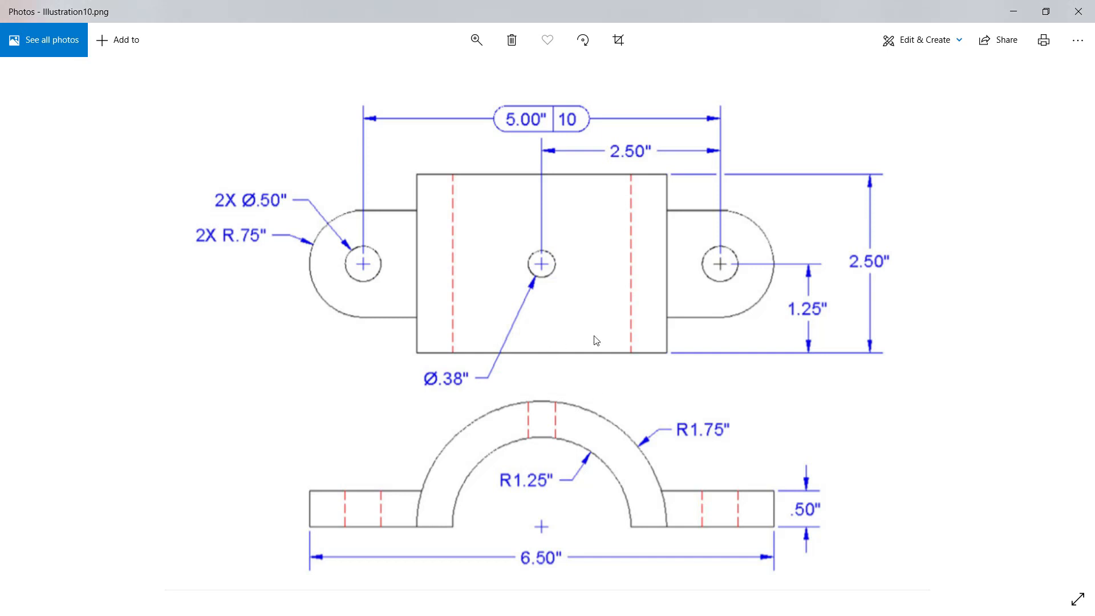
{"action": "key", "text": "alt+Tab"}
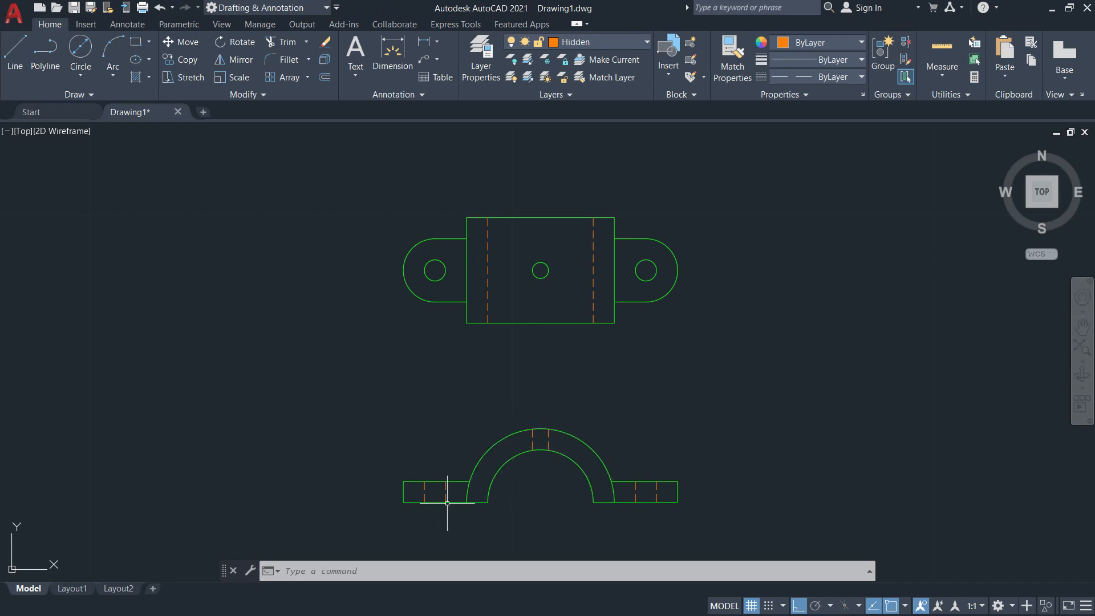
{"action": "key", "text": "alt+Tab"}
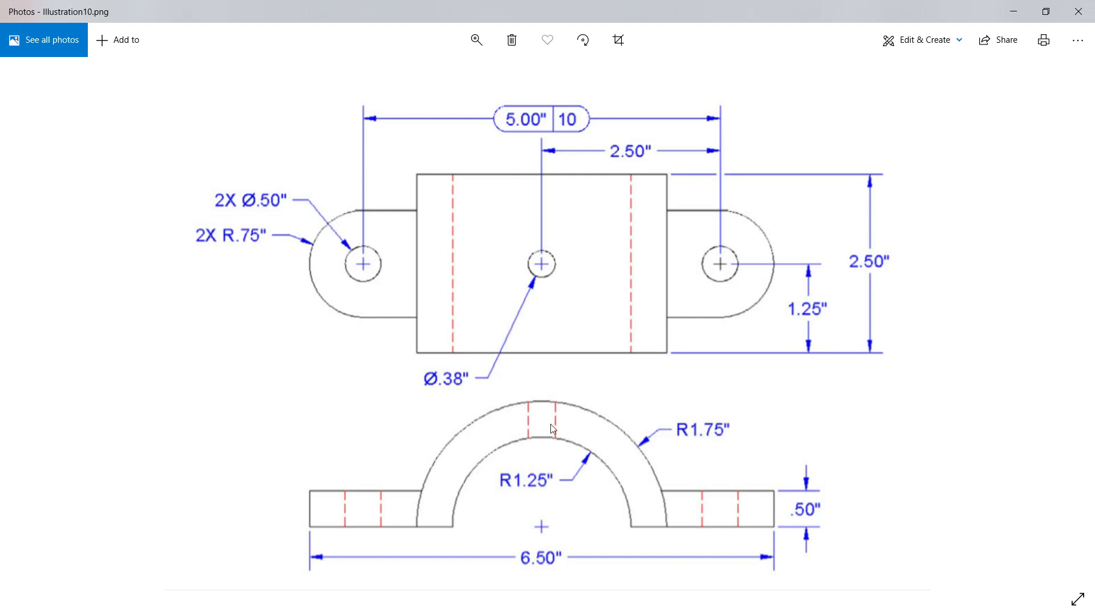
{"action": "key", "text": "alt+Tab"}
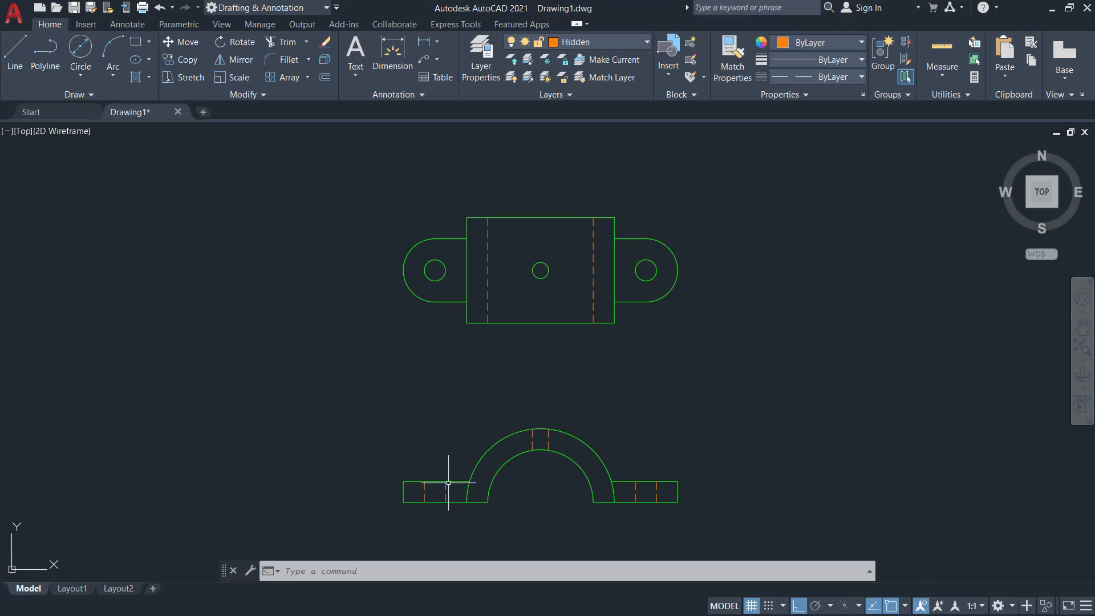
Set the drawing's linetype scale factor to 0.015.
{"action": "type", "text": "lts"}
{"action": "key", "text": "Return"}
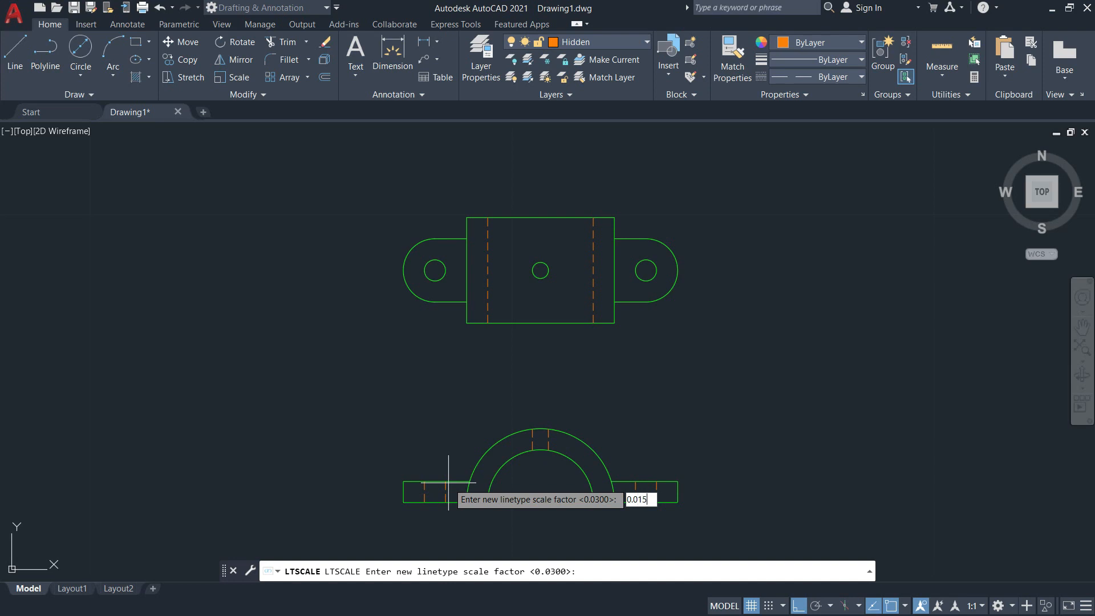
{"action": "type", "text": "0.015"}
{"action": "key", "text": "Return"}
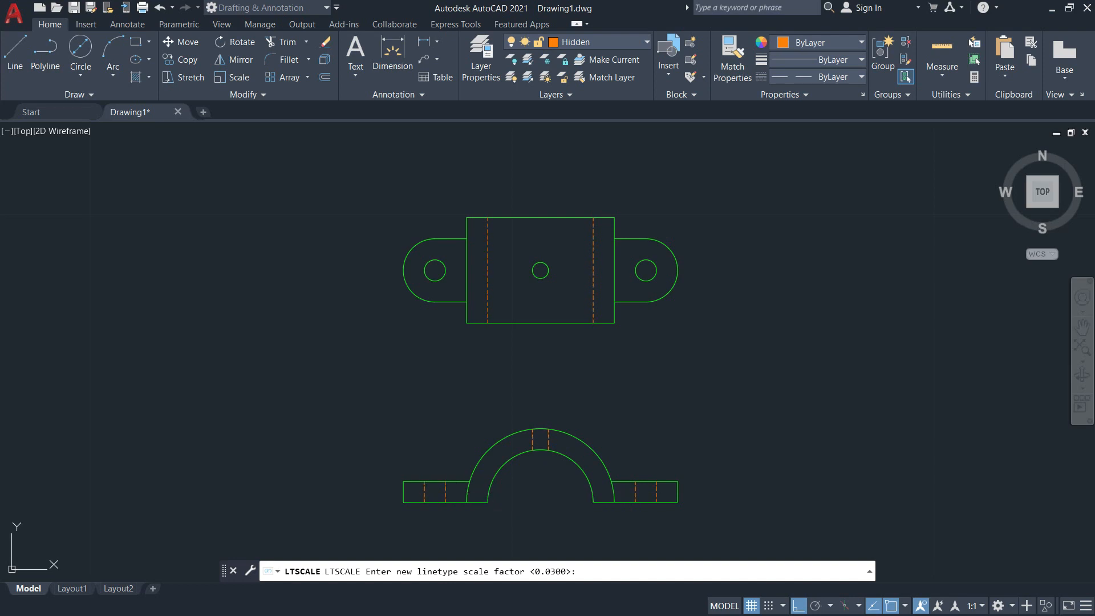
Set the drawing's linetype scale factor to 0.02.
{"action": "type", "text": "lts"}
{"action": "key", "text": "Return"}
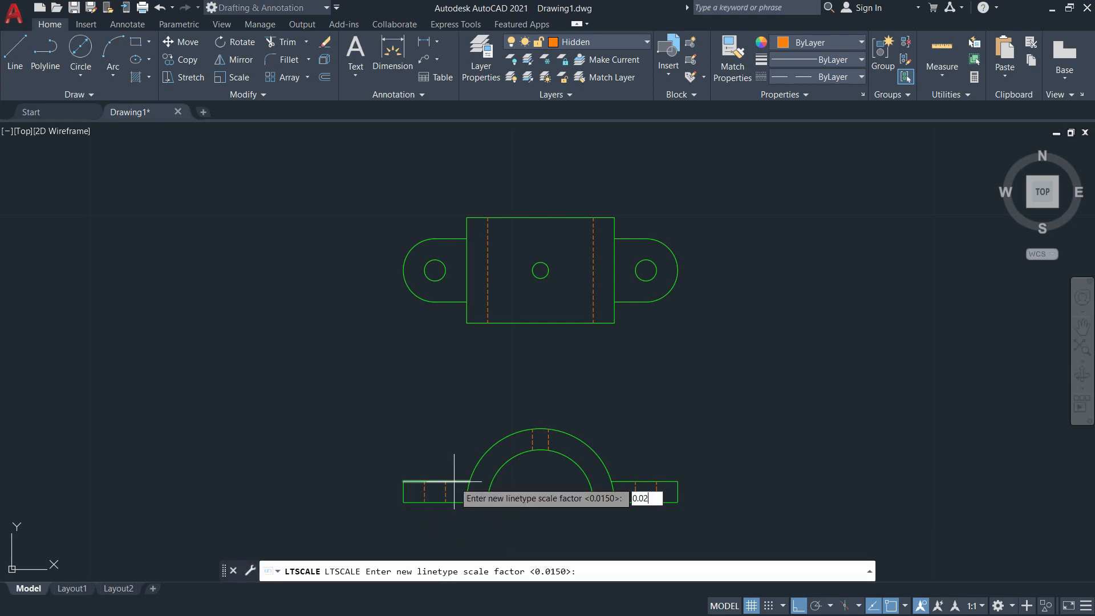
{"action": "type", "text": "0.02"}
{"action": "key", "text": "Return"}
Inspect the rescaled dashes in both views and check them against the reference image in Photos, ending back in AutoCAD.
{"action": "scroll", "coordinate": [435, 506], "scroll_direction": "up", "scroll_amount": 4}
{"action": "scroll", "coordinate": [616, 435], "scroll_direction": "down", "scroll_amount": 2}
{"action": "middle_click_drag", "start_coordinate": [616, 435], "coordinate": [594, 382]}
{"action": "scroll", "coordinate": [557, 464], "scroll_direction": "down", "scroll_amount": 2}
{"action": "mouse_move", "coordinate": [557, 464]}
{"action": "middle_mouse_down"}
{"action": "mouse_move", "coordinate": [519, 420]}
{"action": "mouse_move", "coordinate": [466, 393]}
{"action": "mouse_move", "coordinate": [501, 386]}
{"action": "middle_mouse_up"}
{"action": "key", "text": "alt+Tab"}
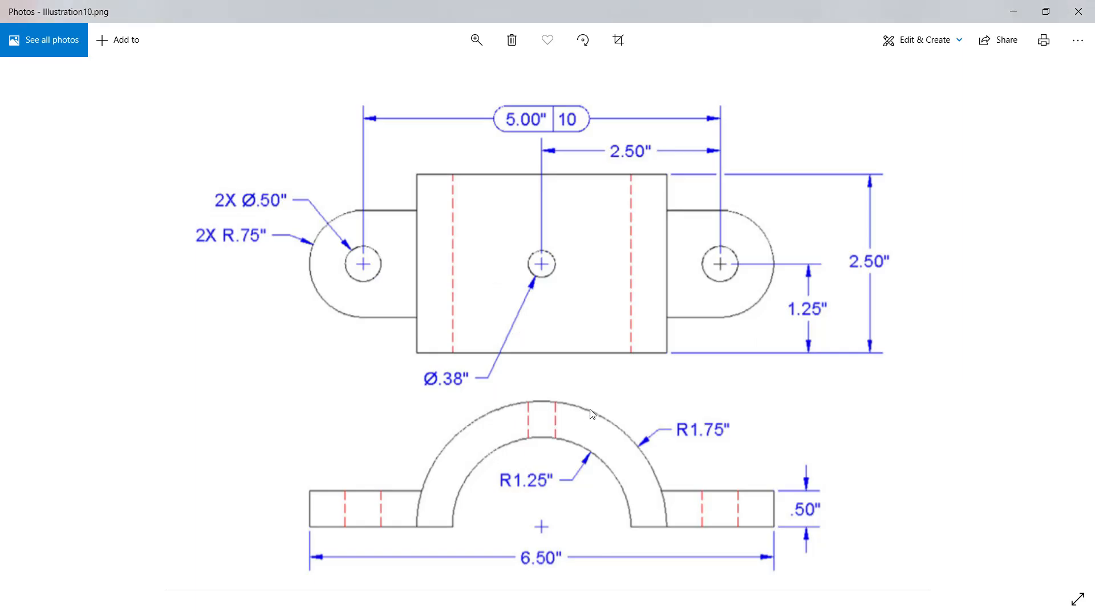
{"action": "key", "text": "alt+Tab"}
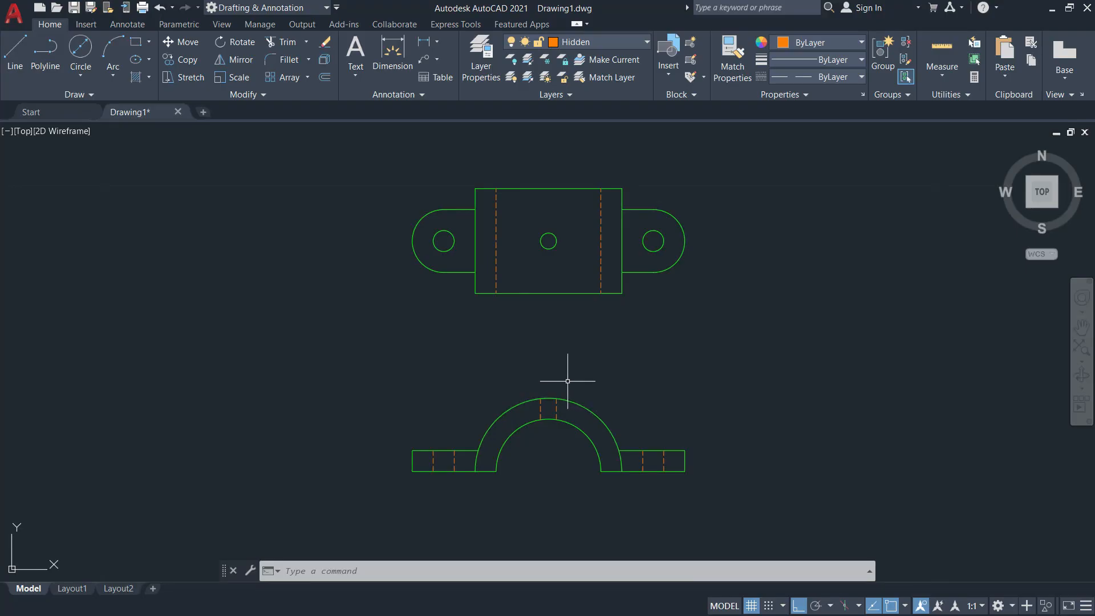